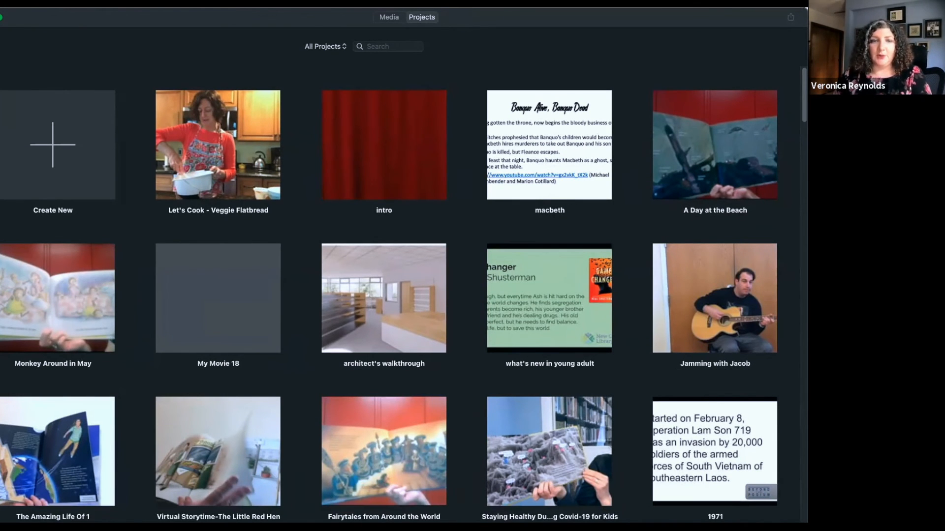
- Look through the existing movie projects in the project library, then return to the start of the list
scroll(549, 296, down, 2)
scroll(549, 295, down, 8)
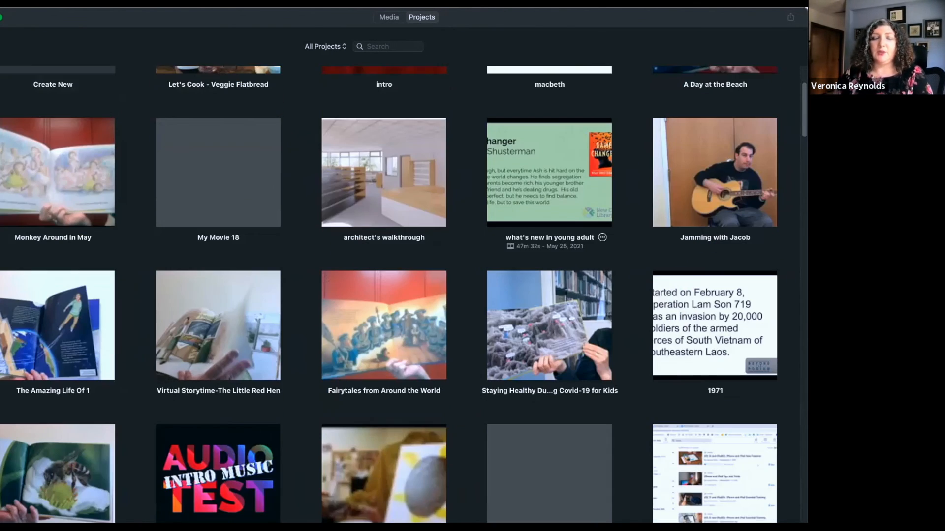
scroll(549, 295, down, 14)
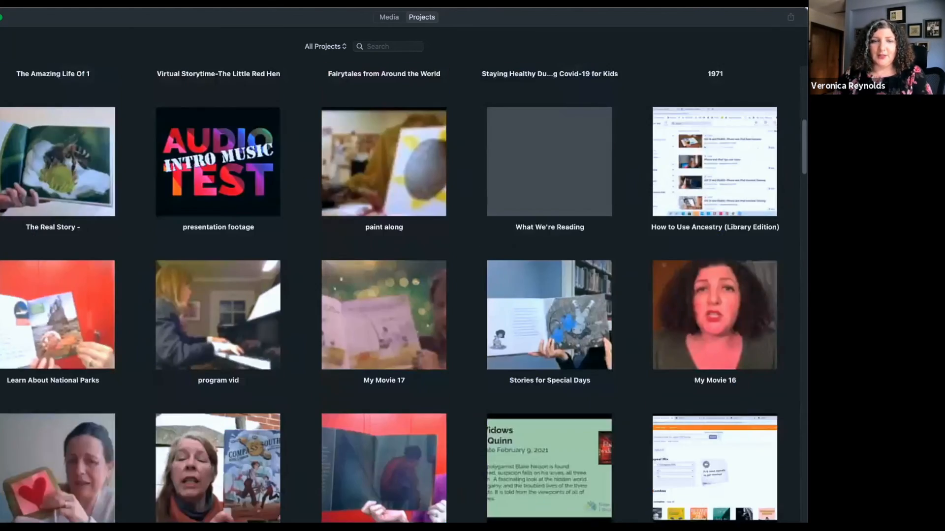
scroll(550, 295, down, 5)
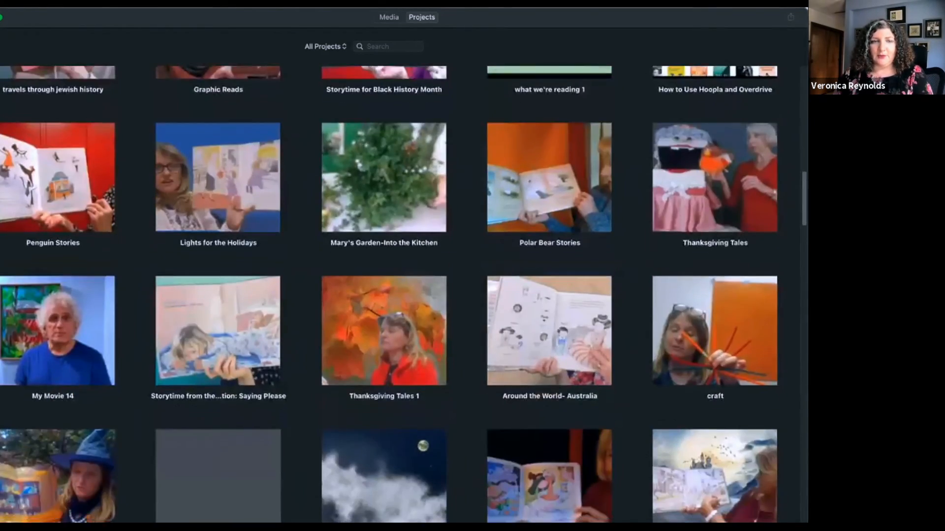
scroll(549, 295, up, 14)
scroll(549, 296, up, 13)
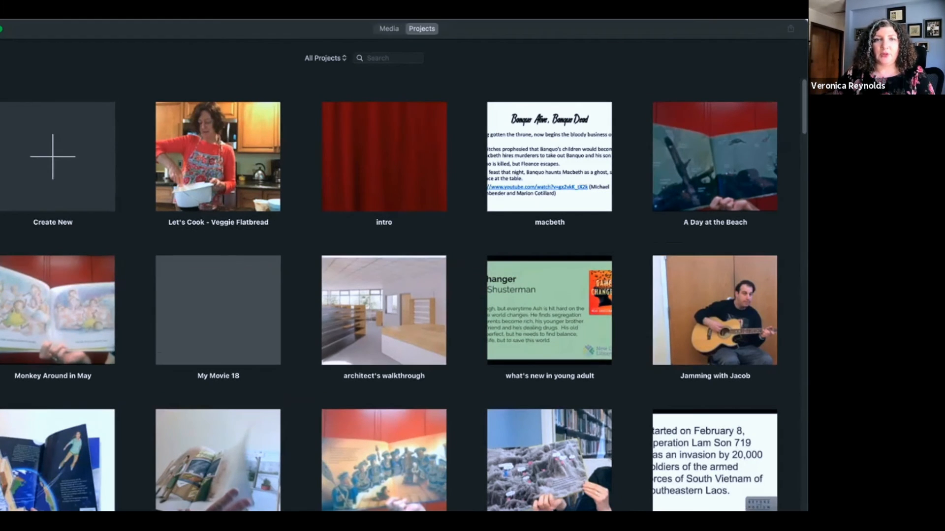
- Review the media library's stored clips event by event, from the chair yoga event through Heart is a Lonely Hunter
click(389, 29)
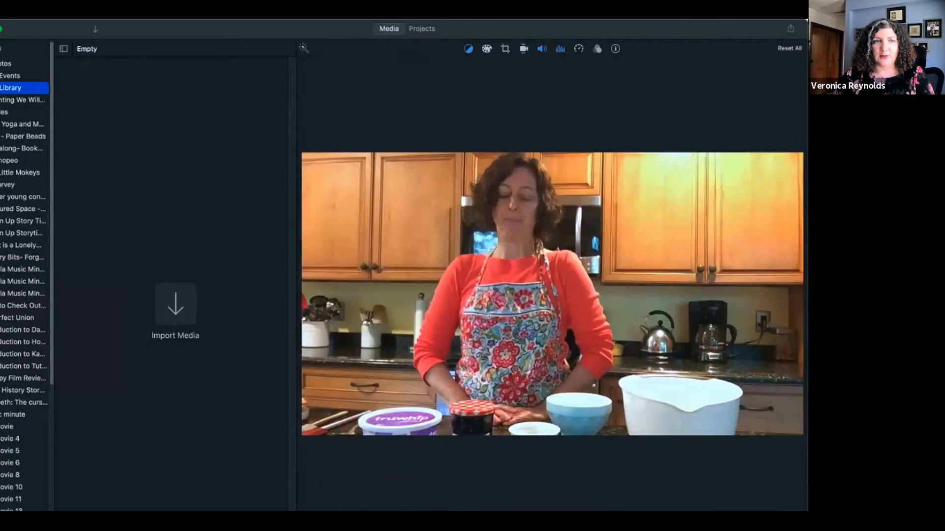
click(23, 124)
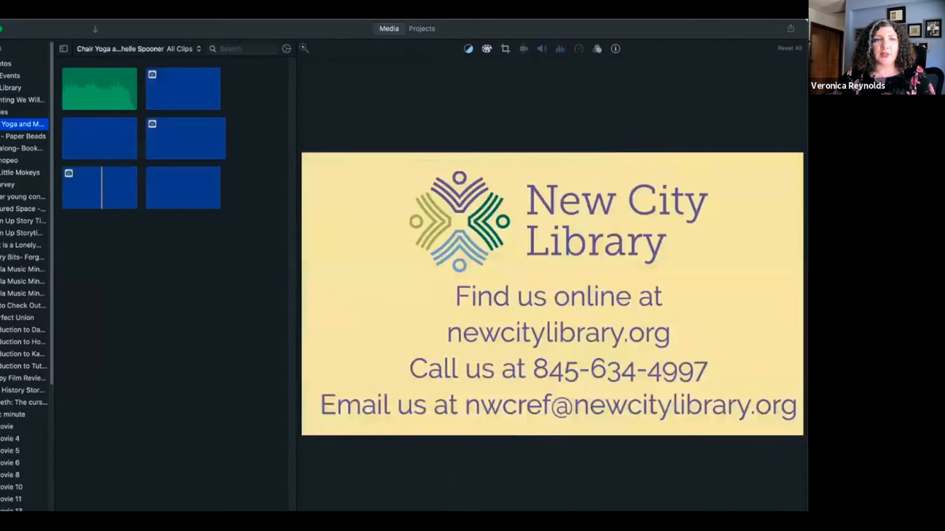
click(25, 136)
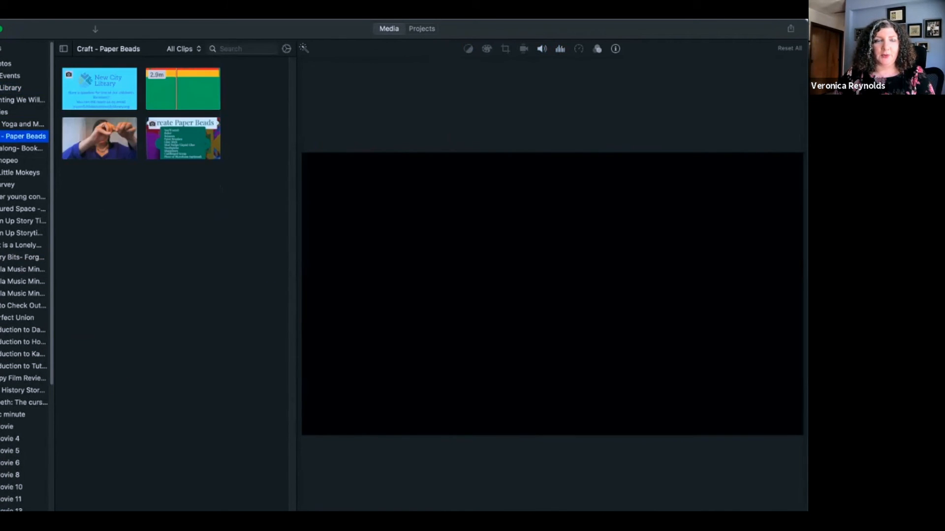
click(23, 148)
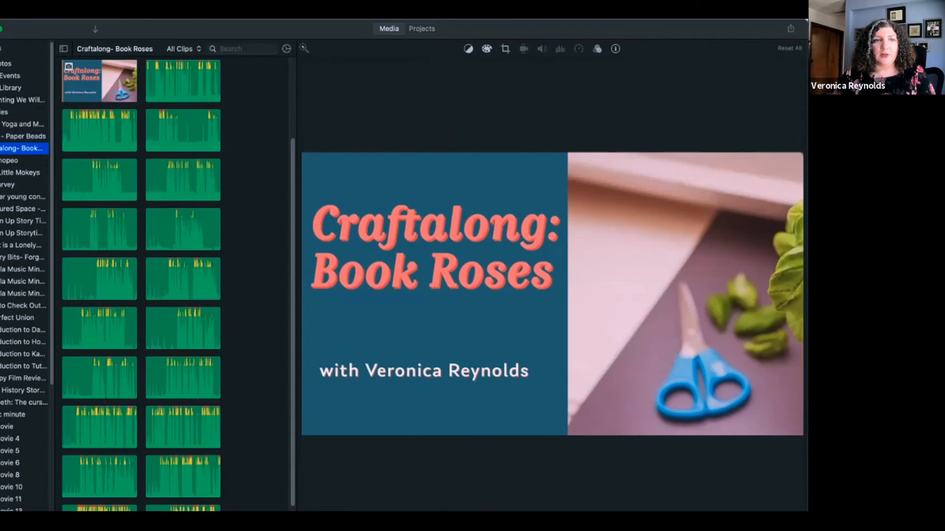
click(22, 172)
click(22, 185)
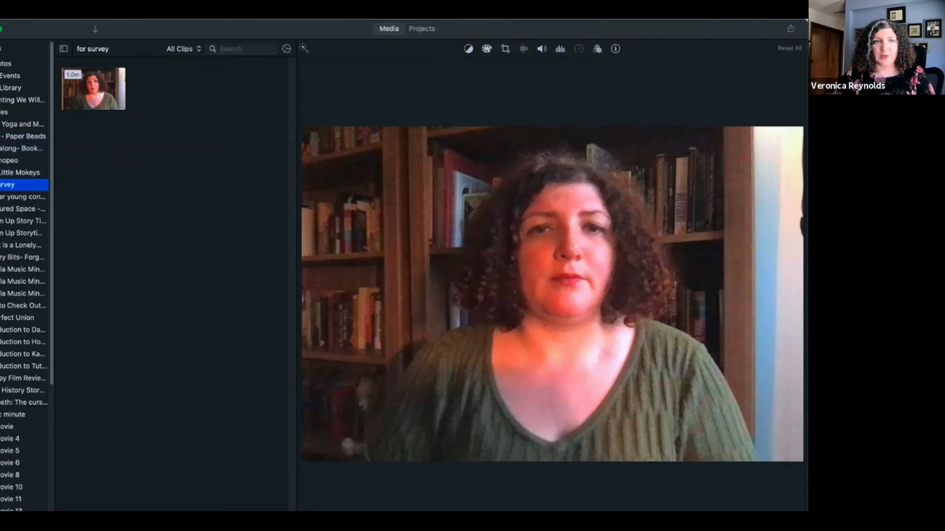
click(23, 209)
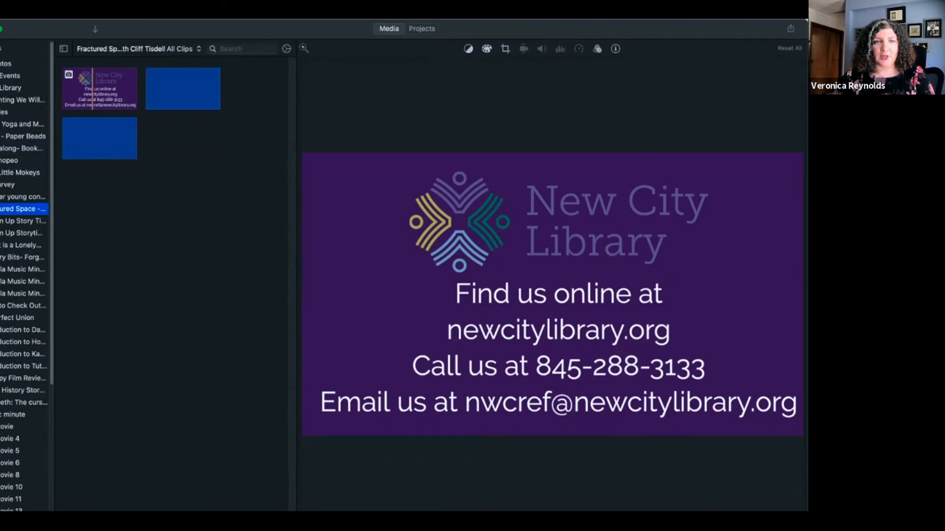
key(Down)
key(Down)
key(Down)
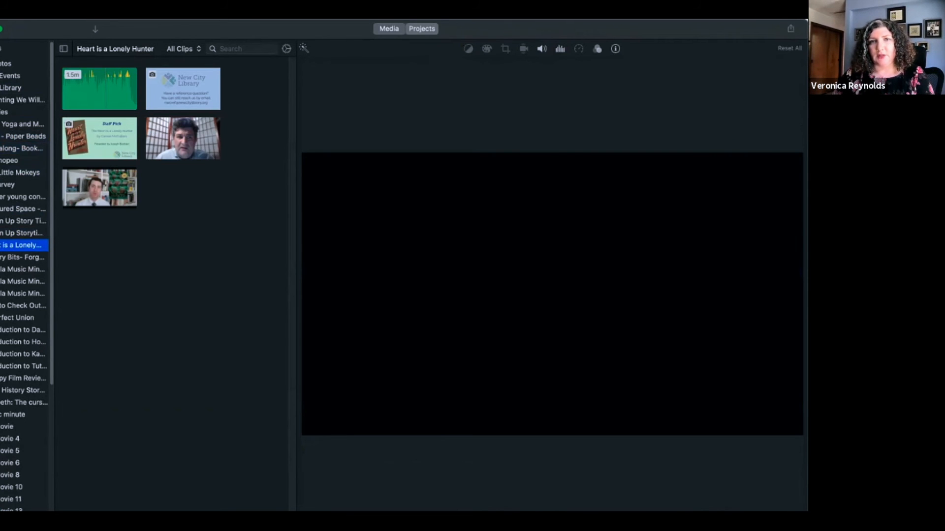
- Return to the project library and create a new project of the Movie type
click(422, 29)
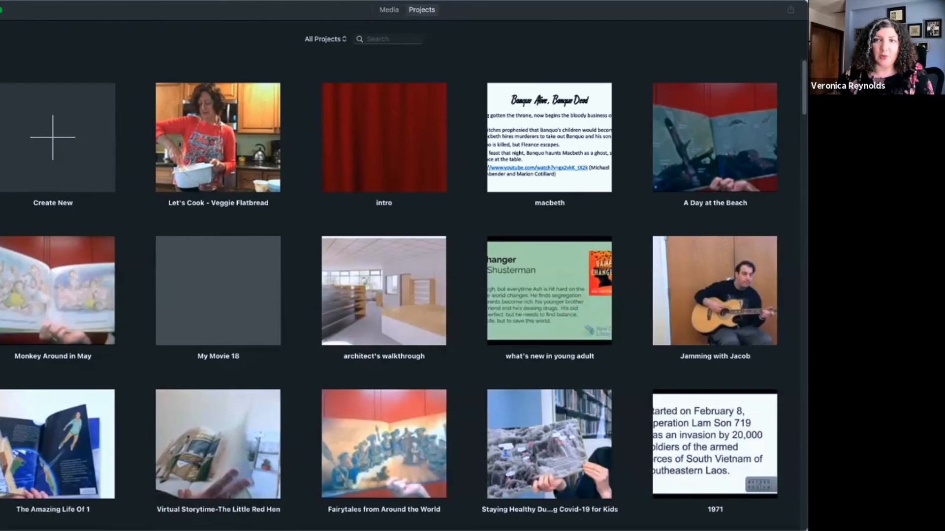
click(52, 138)
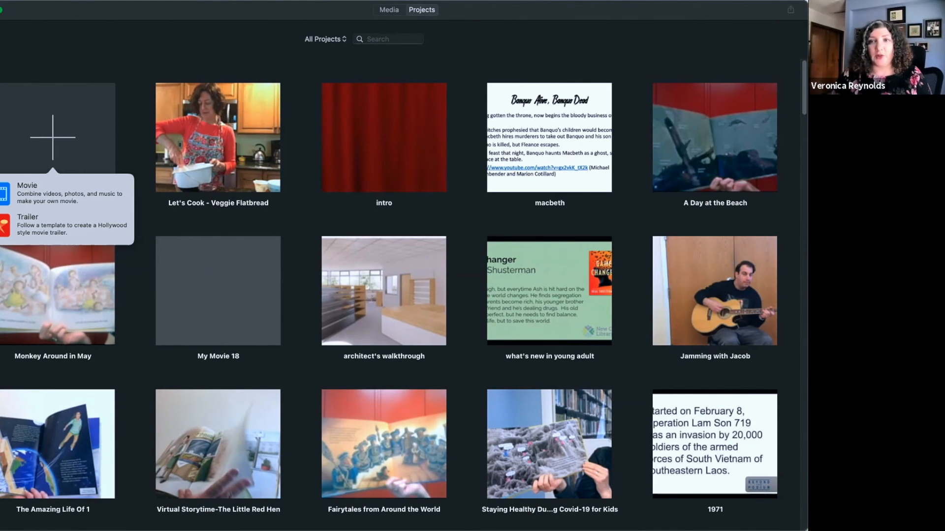
click(66, 193)
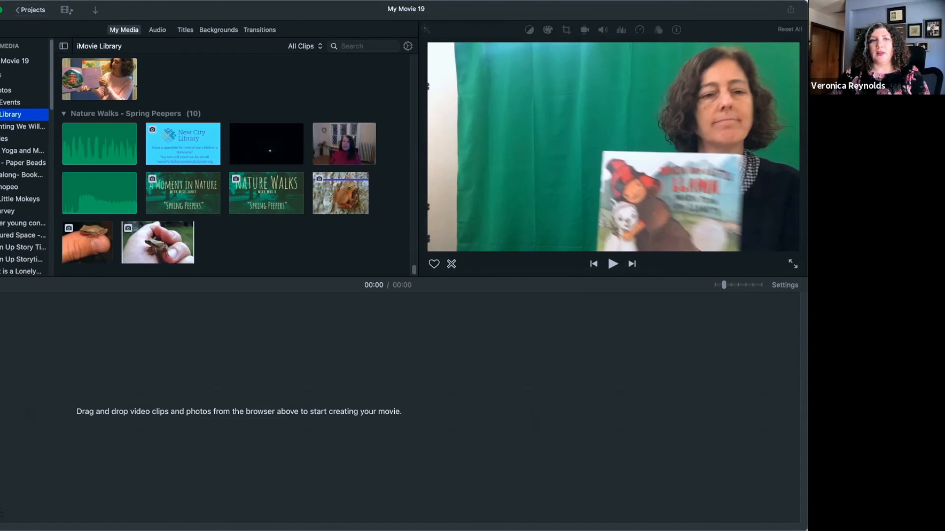
- Examine the events available to the new movie, including the clips in Grown Up Story Time - Pride and Prejudice Part II
click(10, 103)
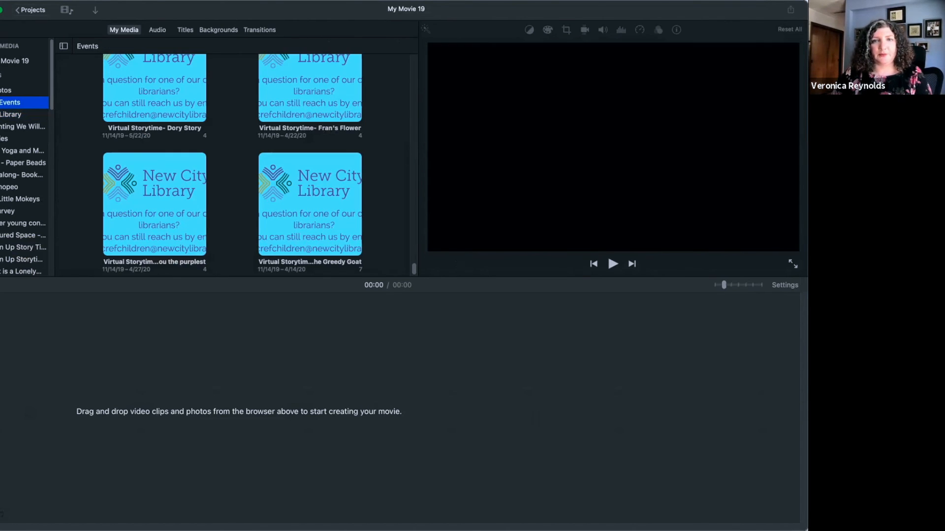
scroll(232, 165, up, 2)
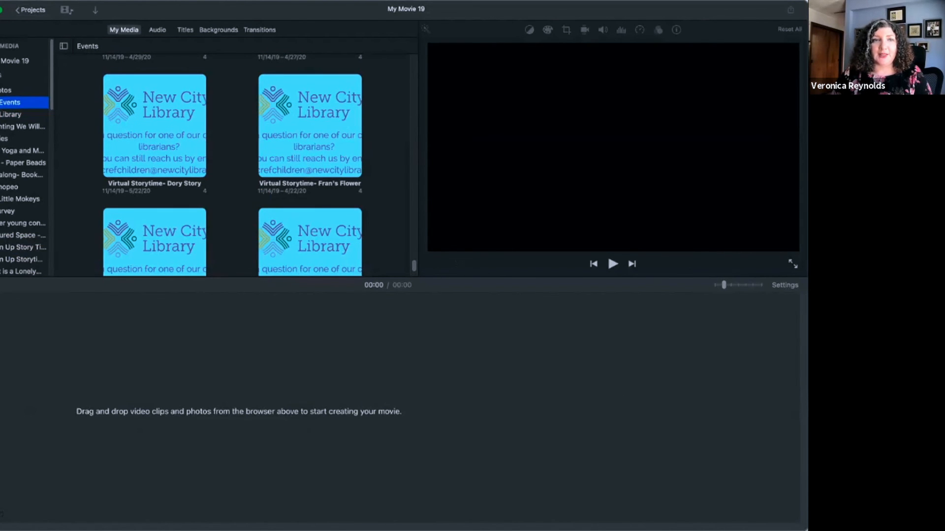
scroll(231, 165, up, 2)
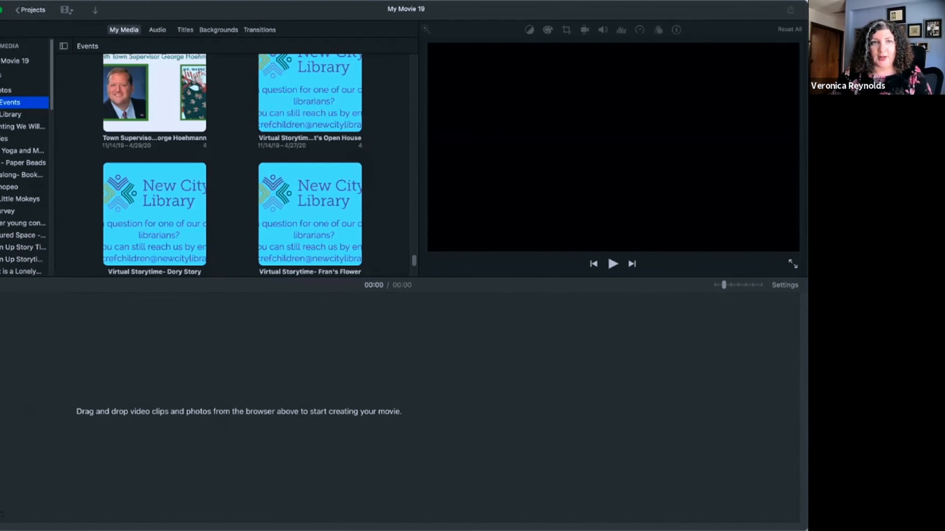
scroll(231, 164, down, 2)
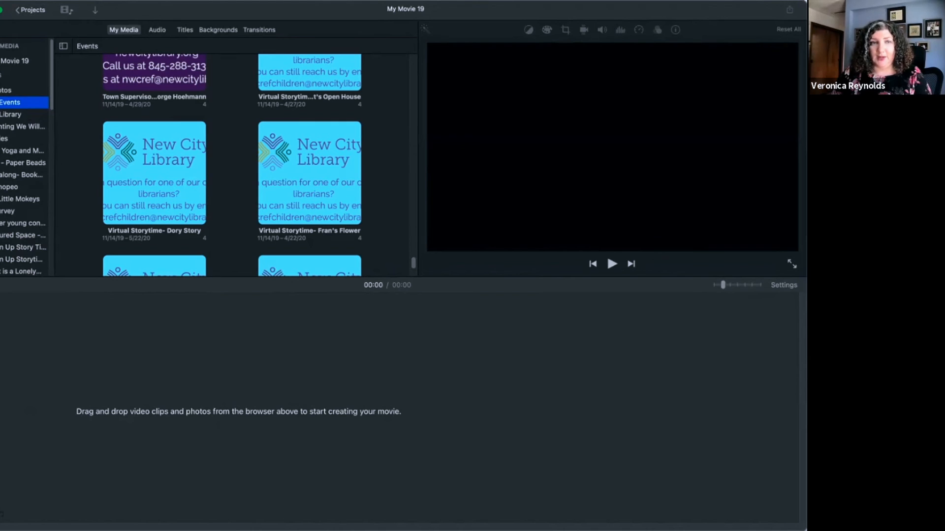
scroll(25, 157, down, 3)
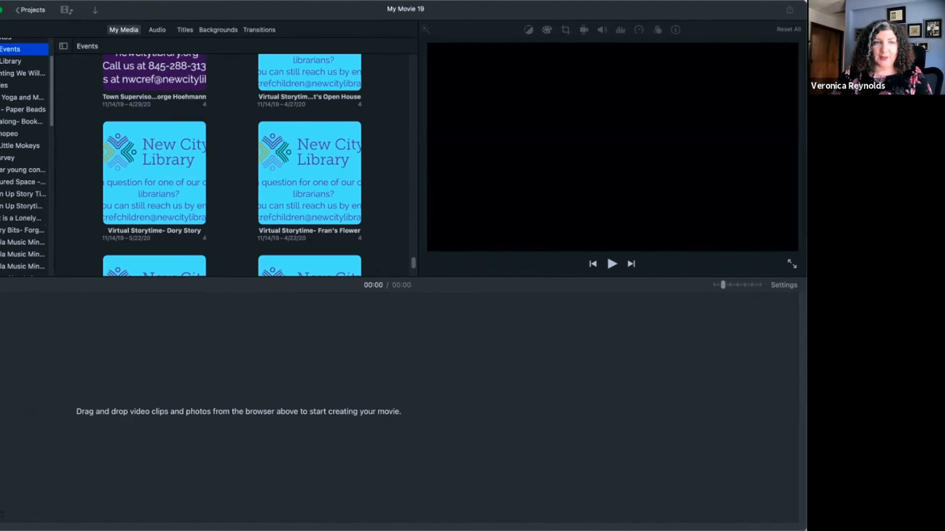
click(24, 182)
click(23, 193)
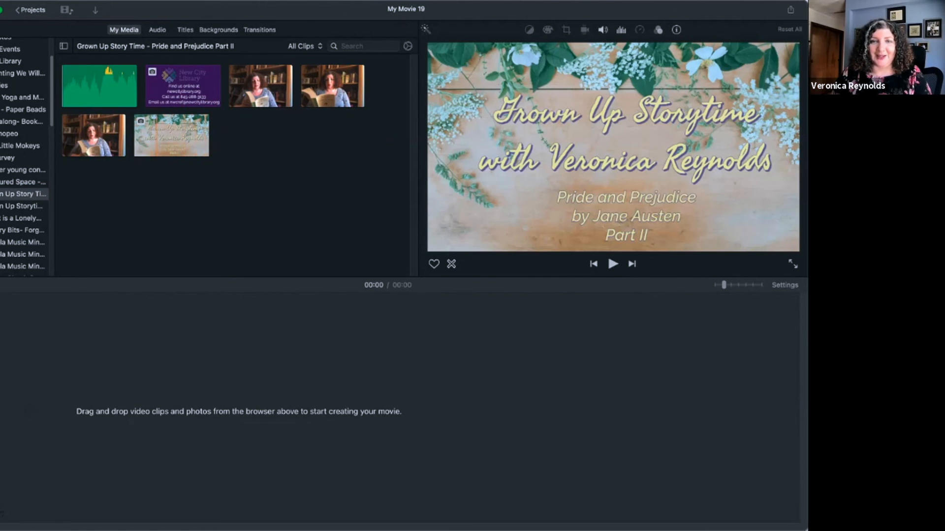
scroll(24, 157, up, 2)
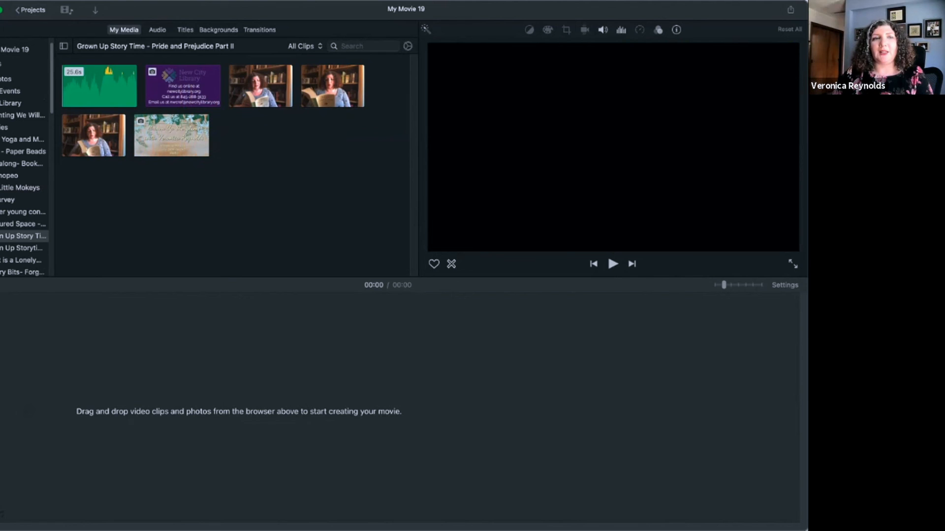
scroll(24, 162, up, 1)
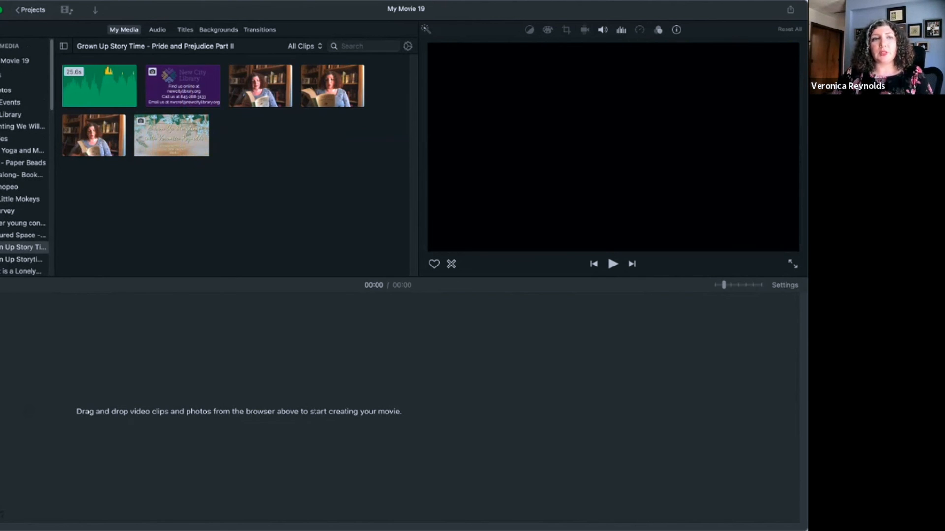
- Show the new movie's own media, then exit to the project library and name the project Yogurt Dip
click(16, 61)
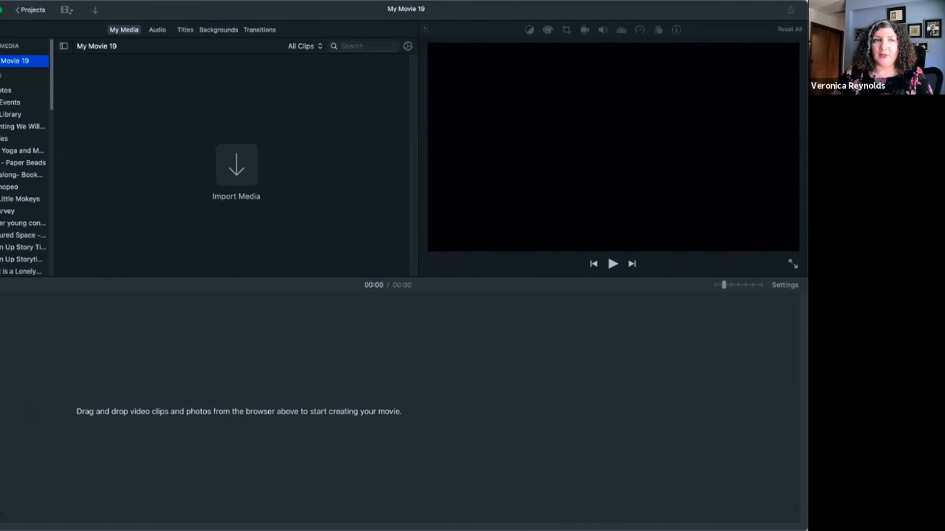
click(14, 1)
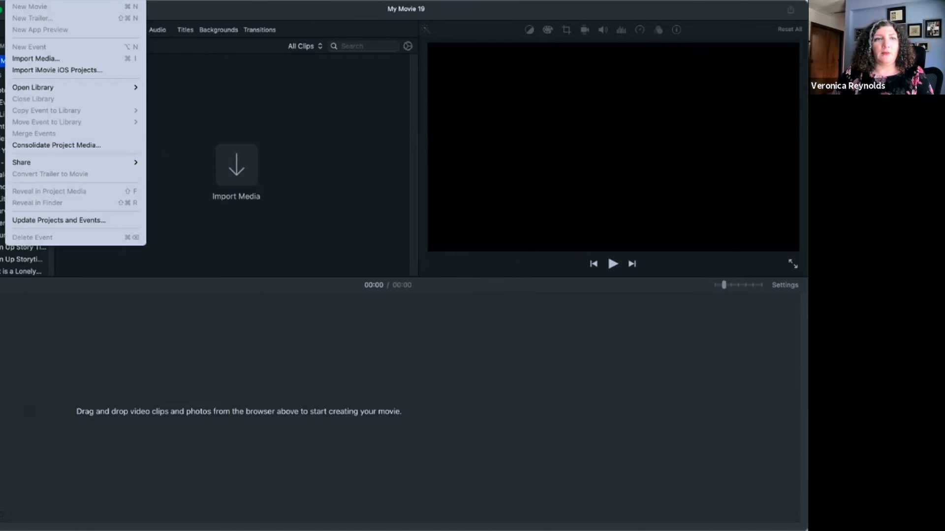
click(15, 1)
click(31, 10)
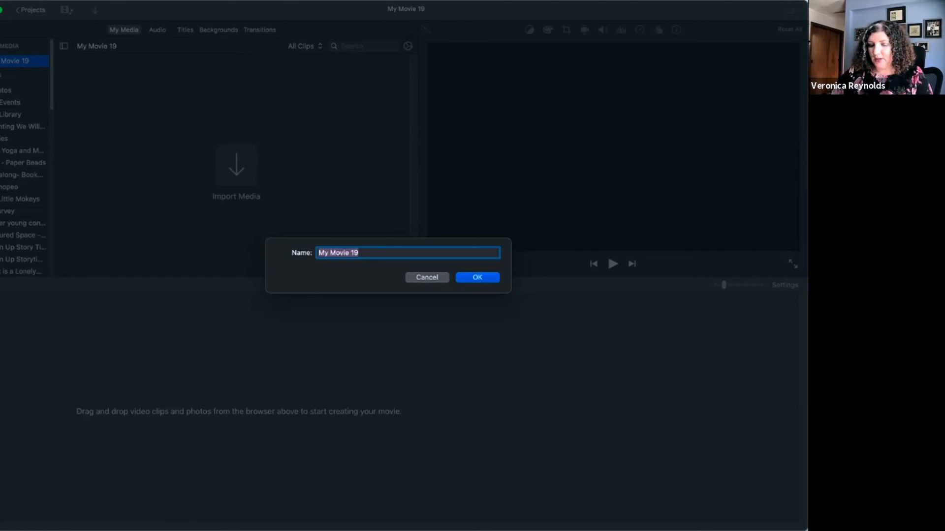
text(Yogu)
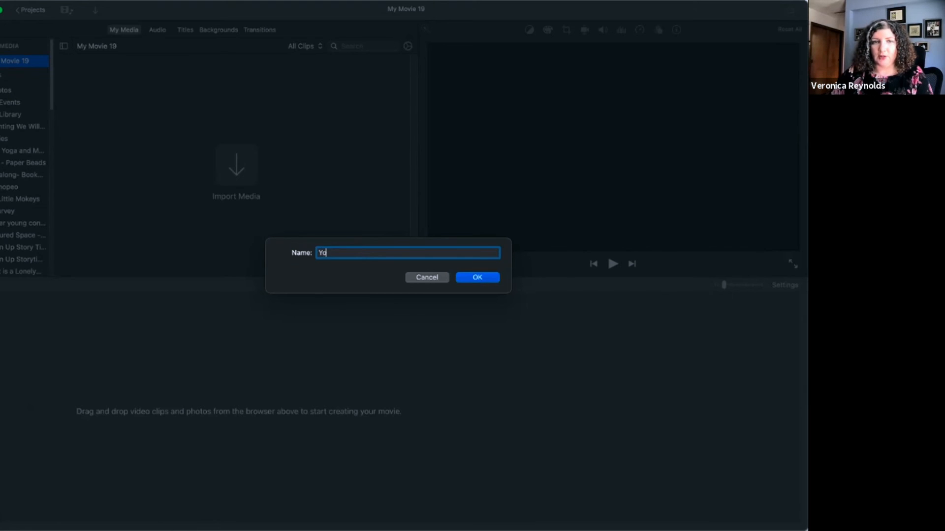
text(ip)
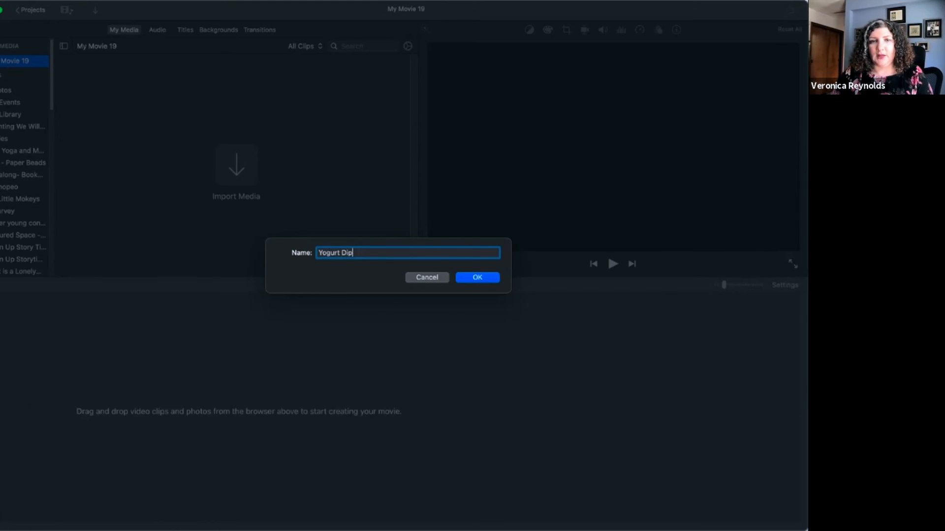
key(Return)
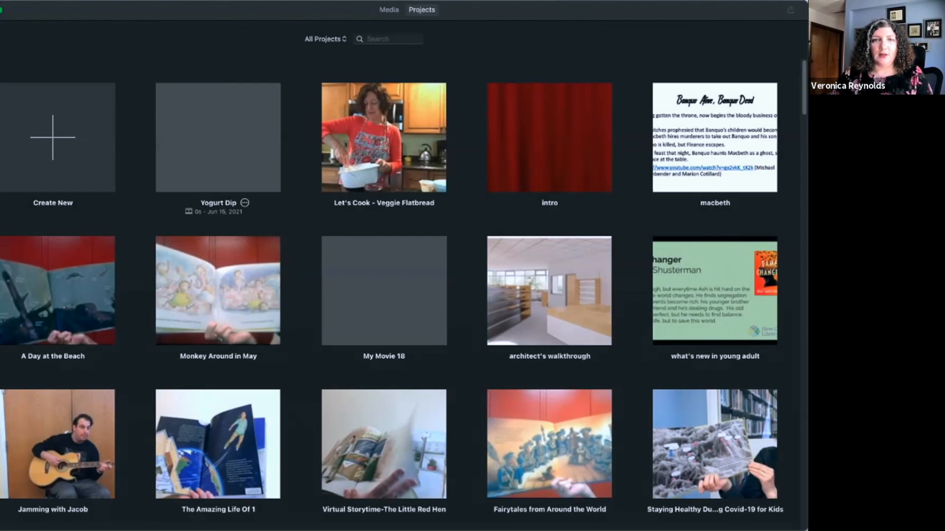
- Reopen the Yogurt Dip project for editing and look over its media library list
double_click(218, 138)
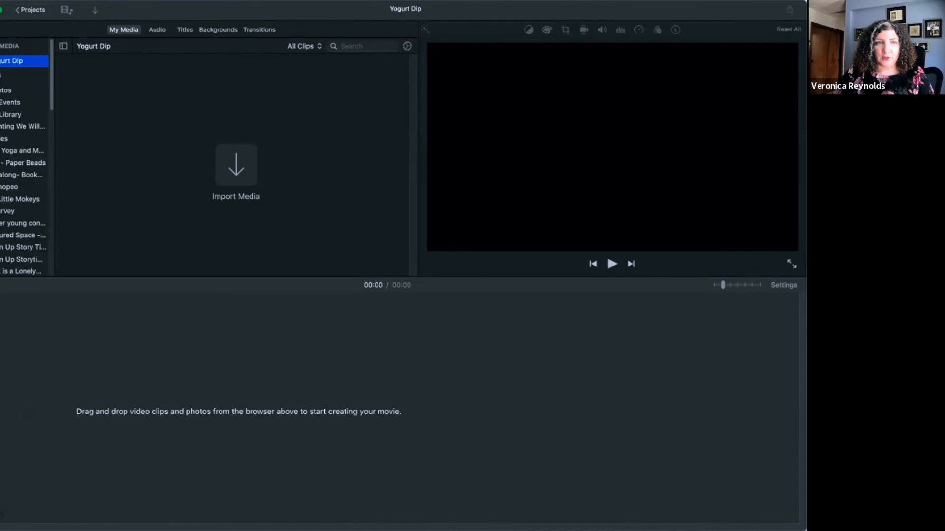
scroll(24, 163, down, 4)
scroll(24, 162, up, 4)
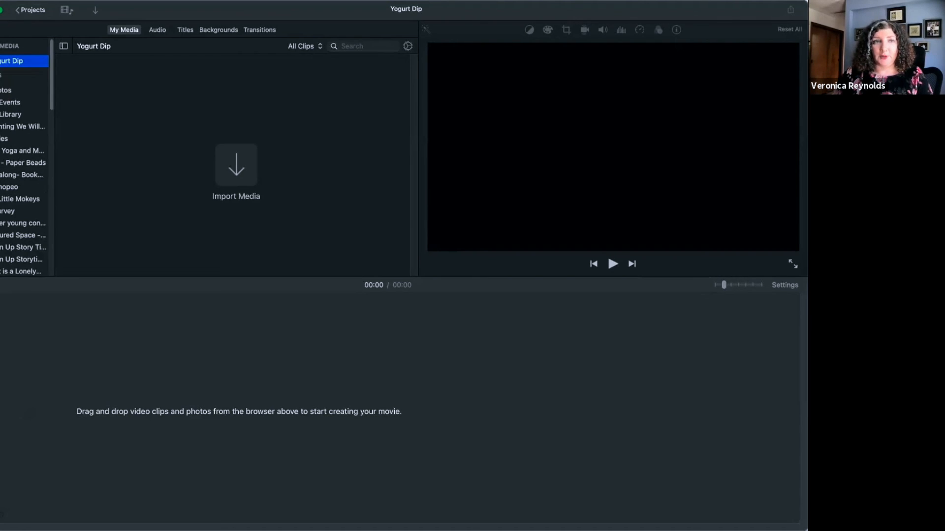
- Browse the built-in sound effects and preview the Lobby Conversation effect
click(157, 30)
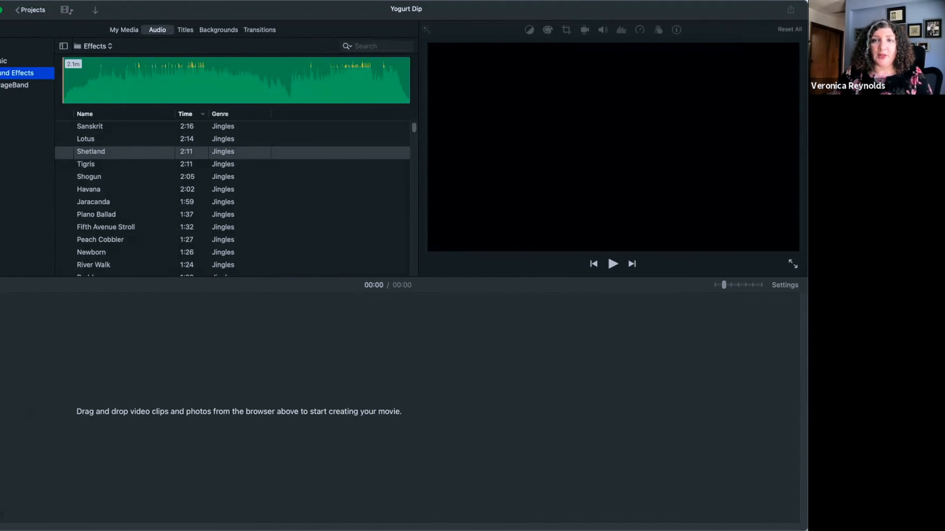
mouse_move(65, 153)
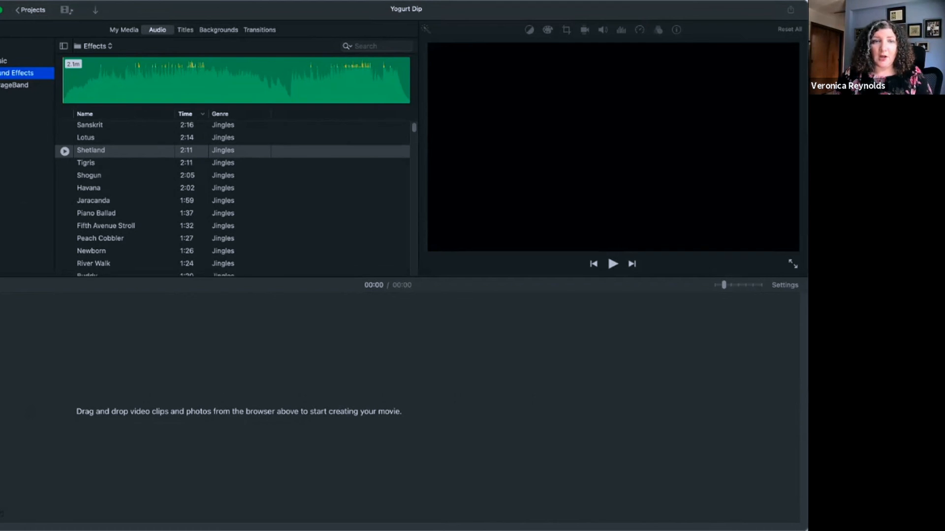
scroll(64, 151, down, 10)
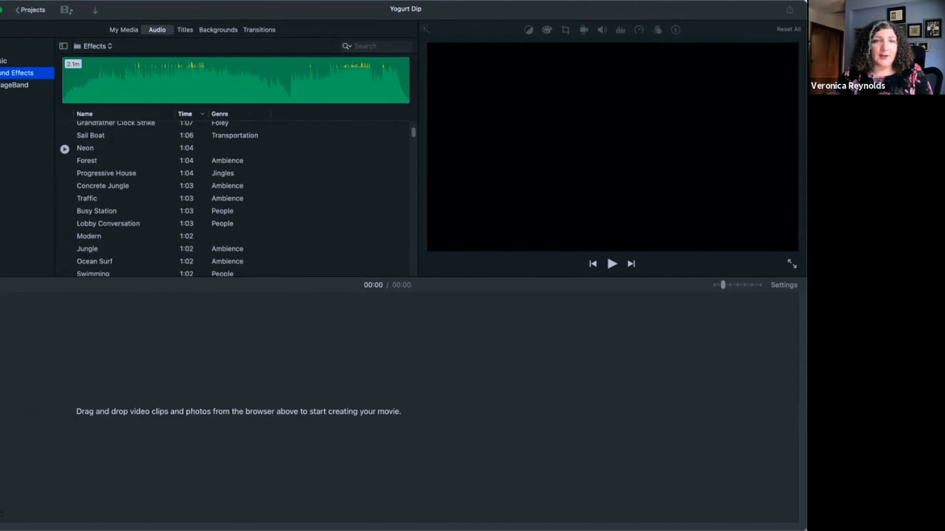
scroll(65, 148, down, 2)
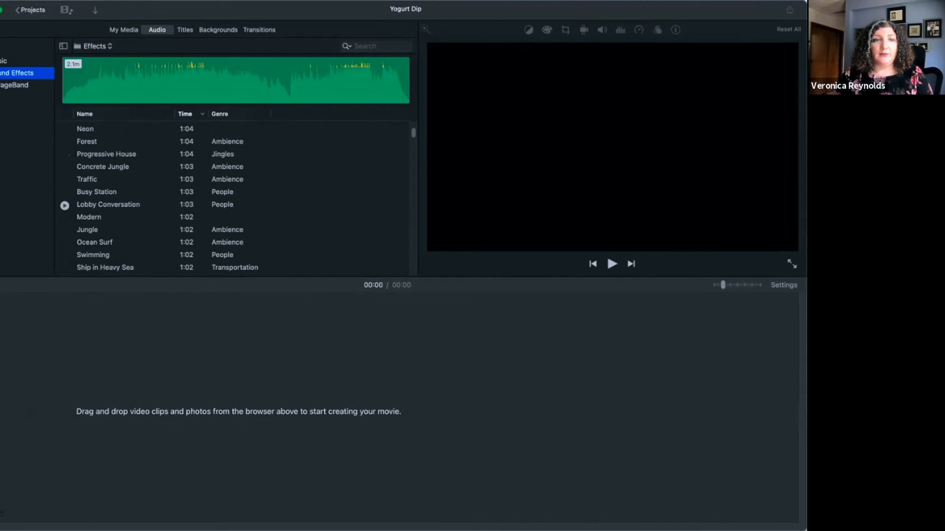
click(64, 205)
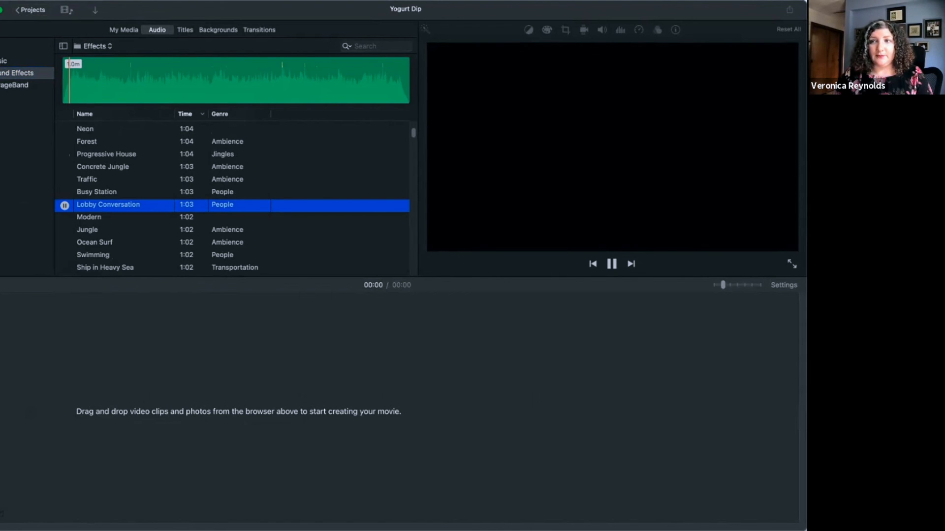
- Stop the Lobby Conversation preview, then listen to part of the Sanskrit jingle and look through the sound effects list
key(space)
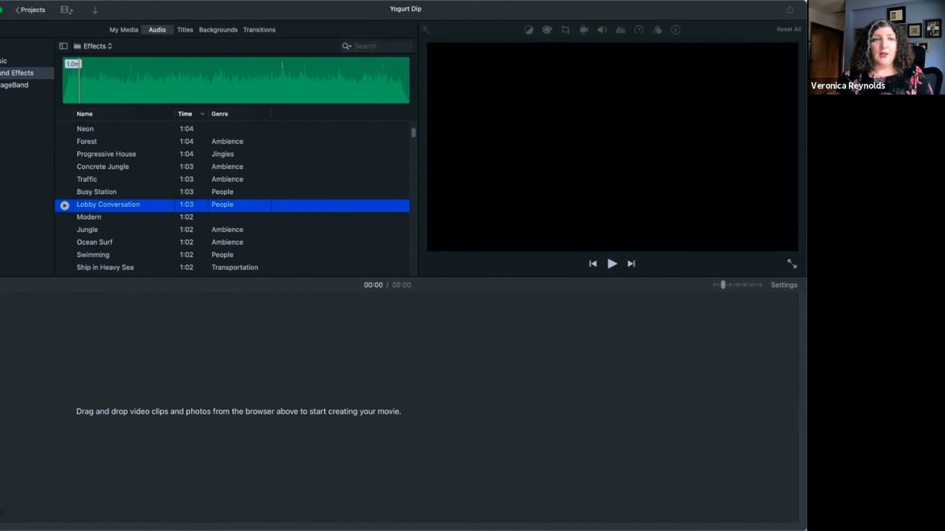
scroll(232, 202, up, 10)
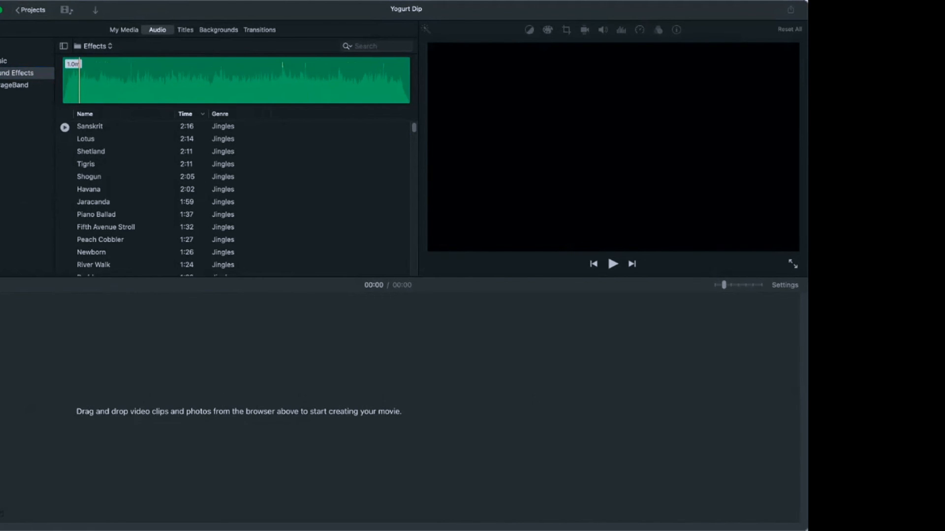
click(65, 127)
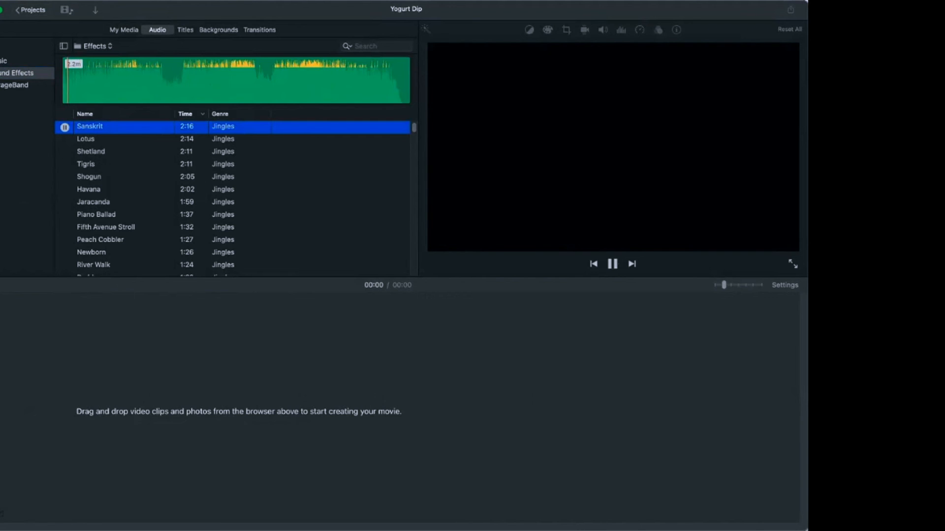
click(65, 127)
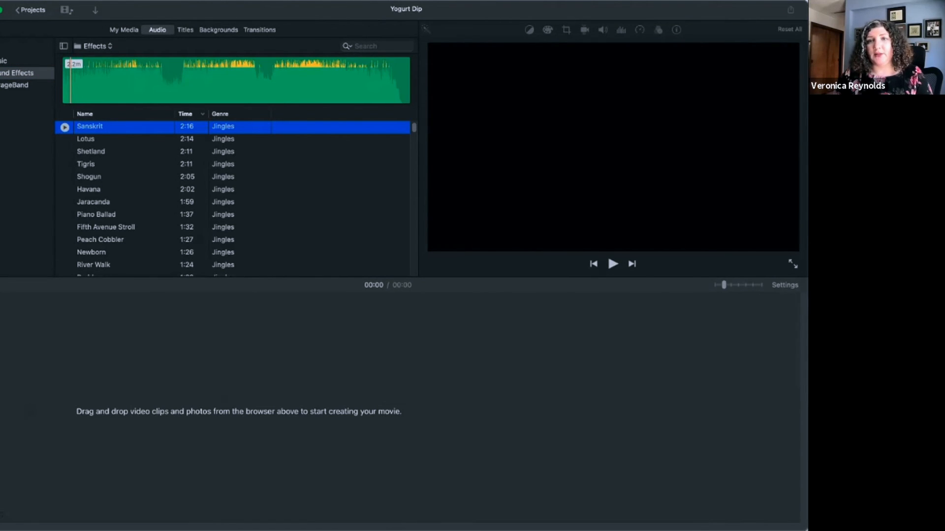
scroll(65, 226, down, 2)
scroll(64, 222, up, 2)
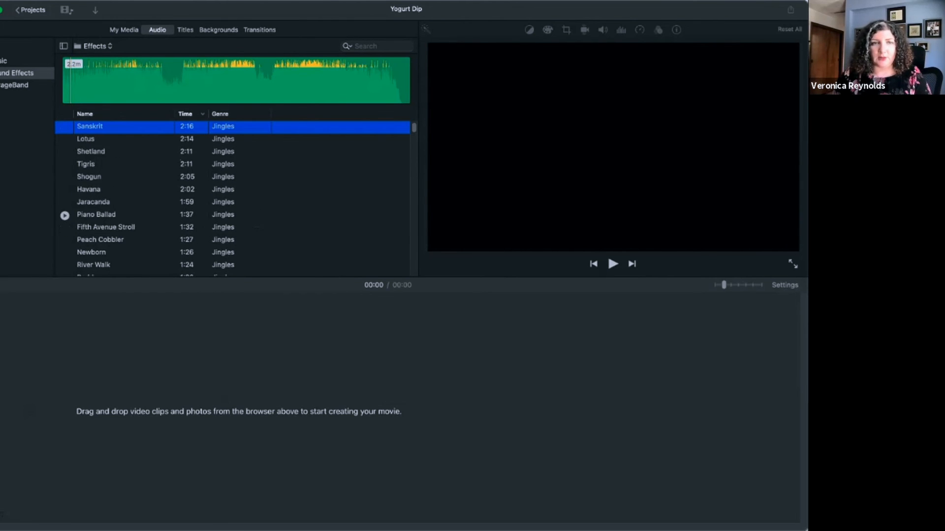
scroll(65, 217, down, 10)
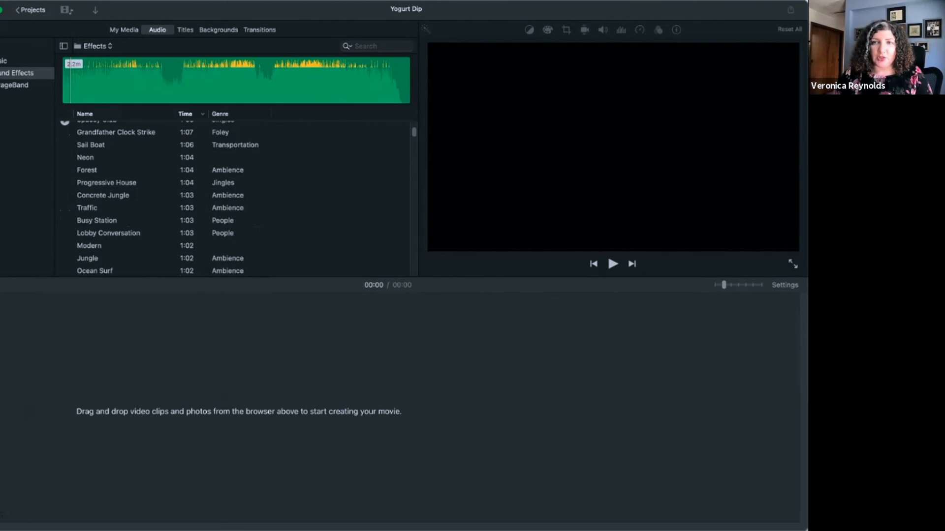
- Sort the sound effects by time from shortest to longest and preview the Barbeque Blues Short and Phoenix jingles
click(185, 114)
scroll(186, 197, up, 15)
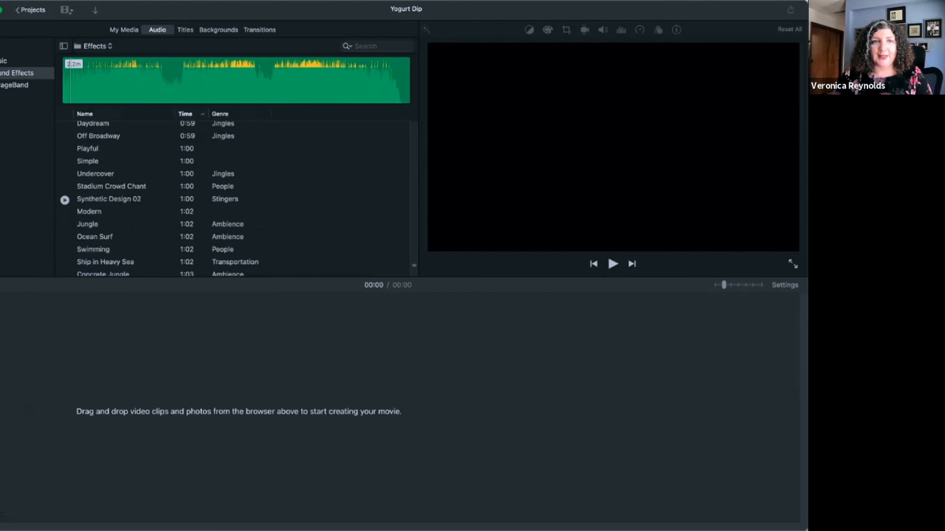
scroll(236, 197, up, 10)
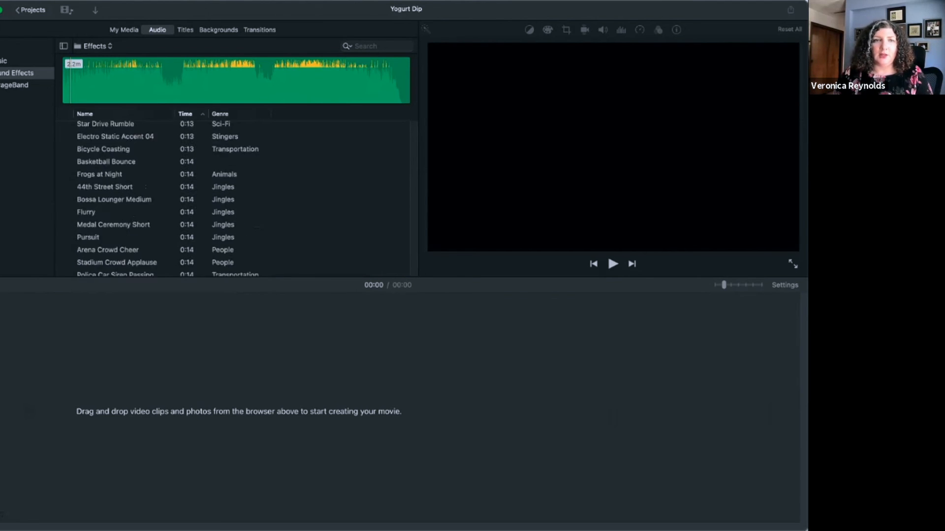
scroll(65, 196, up, 5)
click(65, 152)
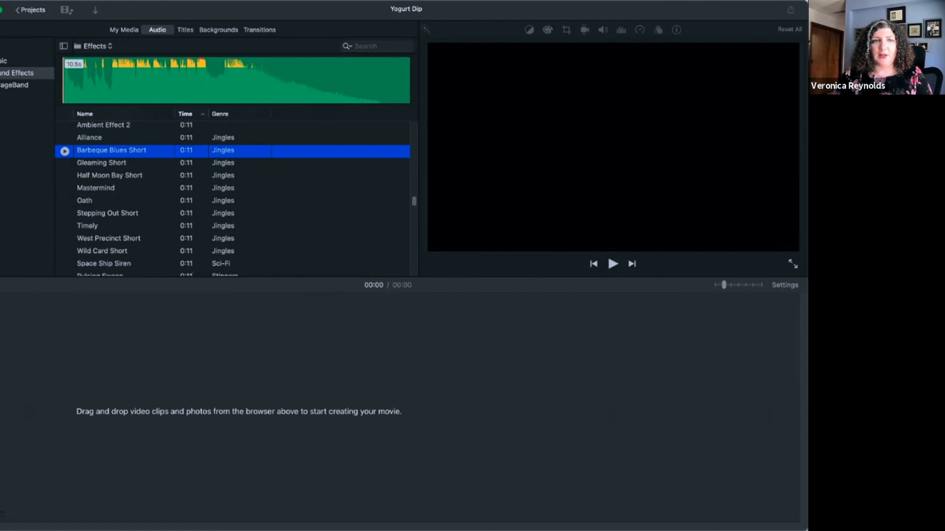
scroll(65, 167, up, 5)
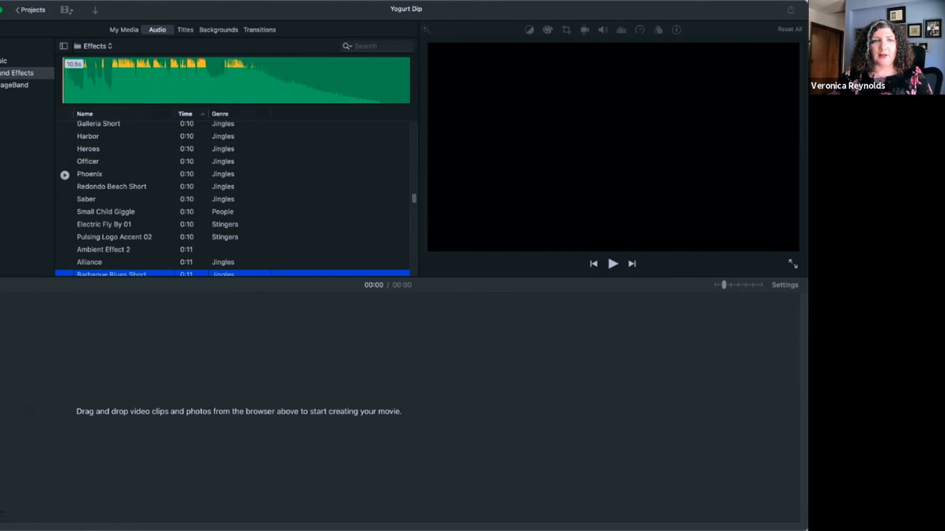
click(64, 175)
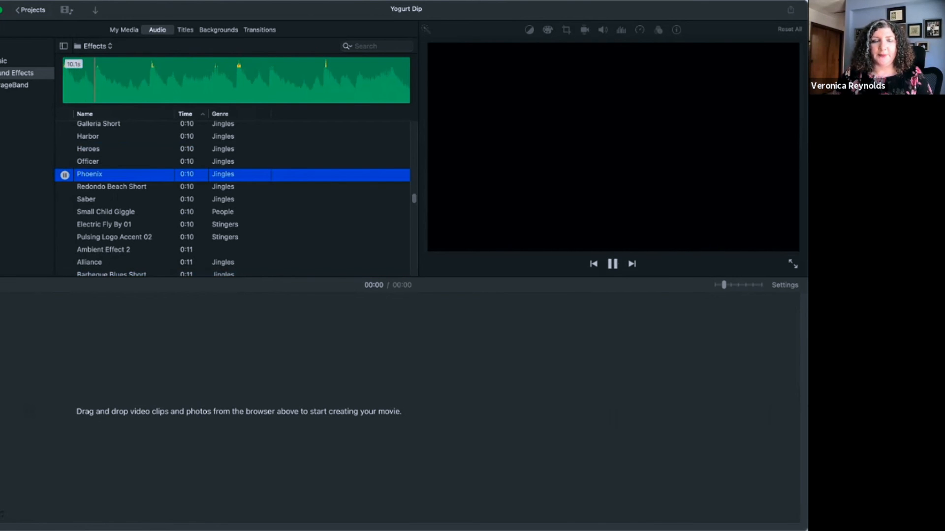
click(64, 175)
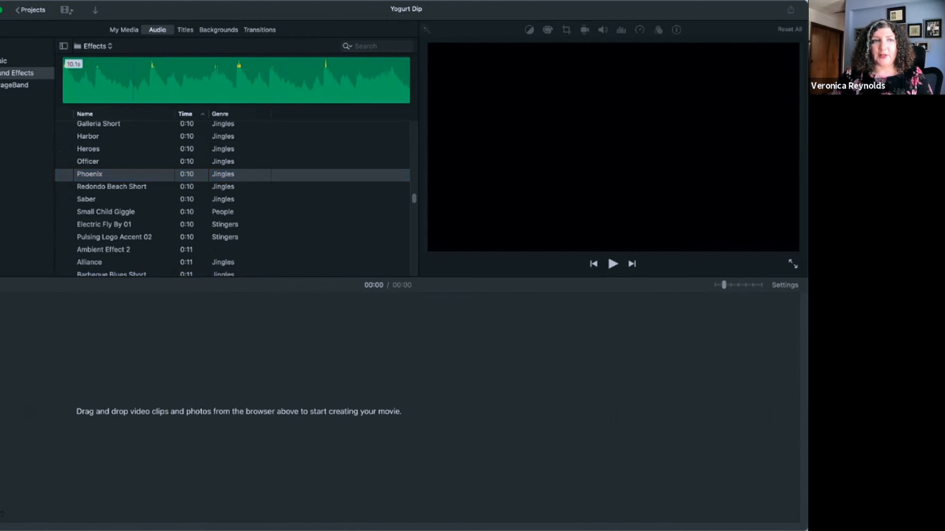
- Check the GarageBand and Music audio sources, then return to the sound effects and look through the shorter ones
click(14, 86)
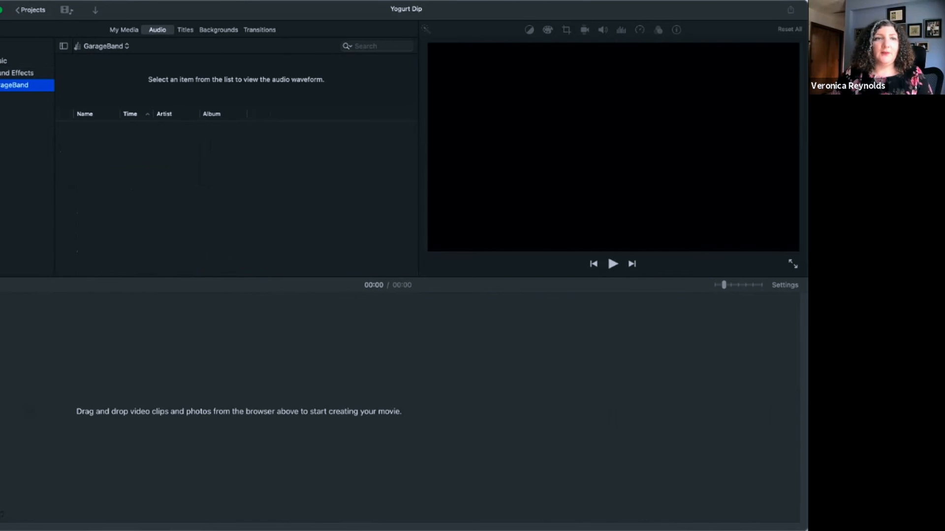
click(4, 61)
click(17, 73)
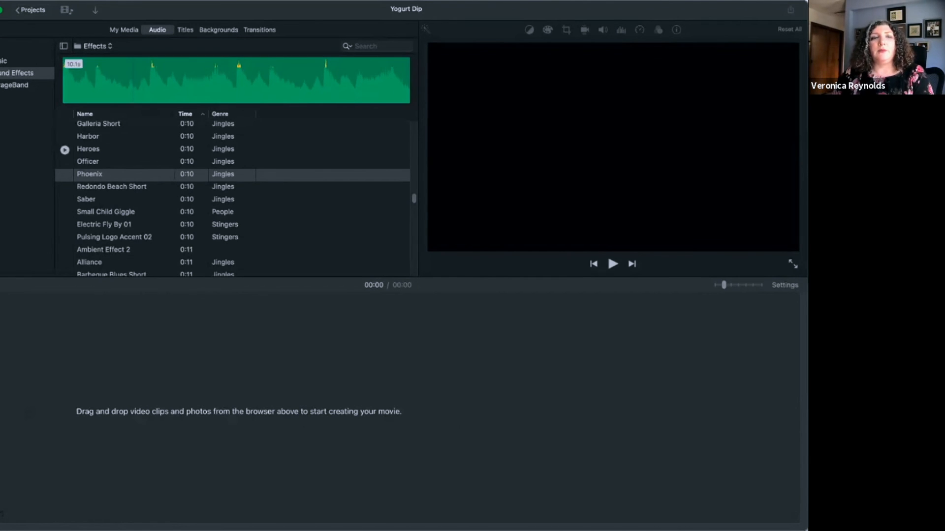
scroll(233, 196, up, 5)
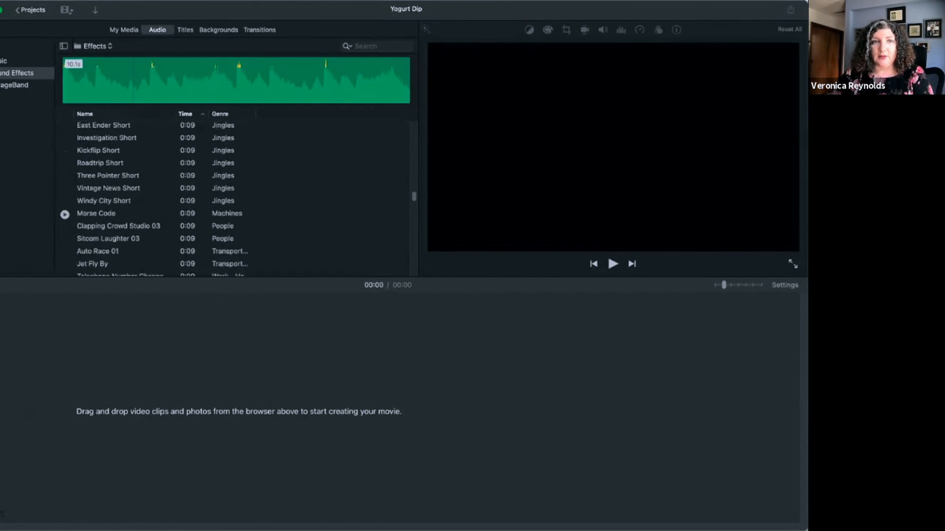
scroll(149, 197, up, 5)
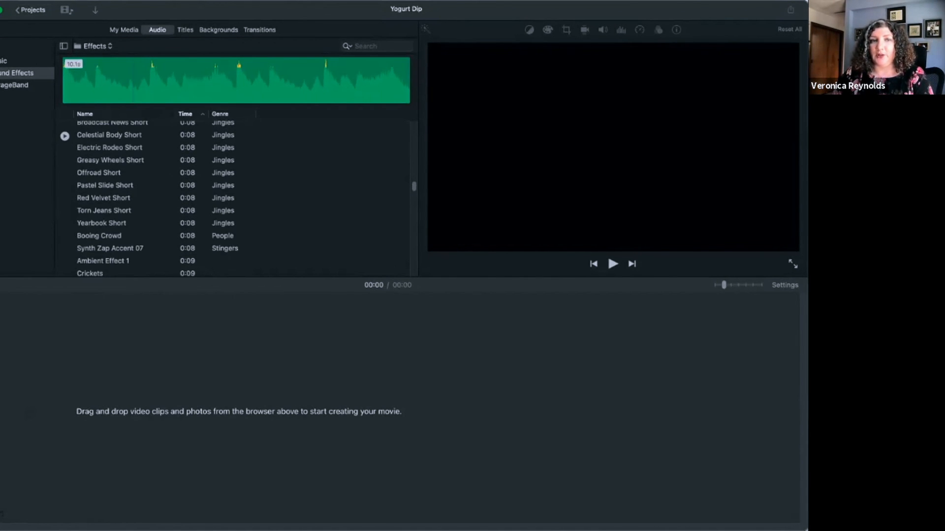
scroll(233, 197, up, 3)
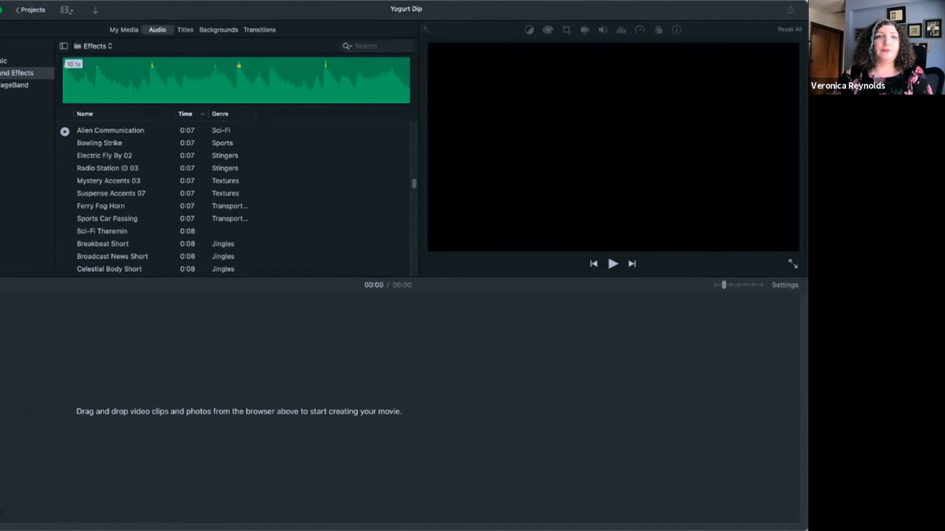
- Show the available titles, place the Let's Cook! "Yogurt Dip" image in the timeline, and delete it again
click(185, 30)
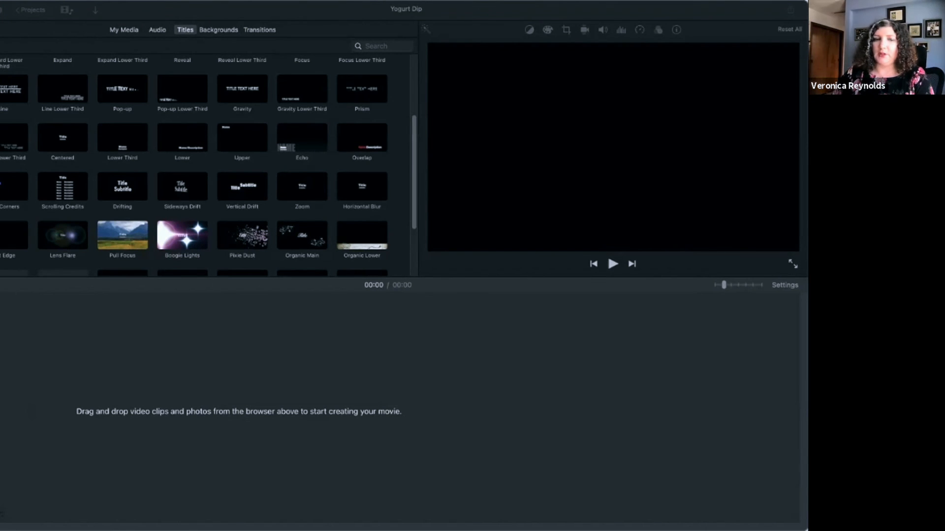
drag(472, 344, 369, 416)
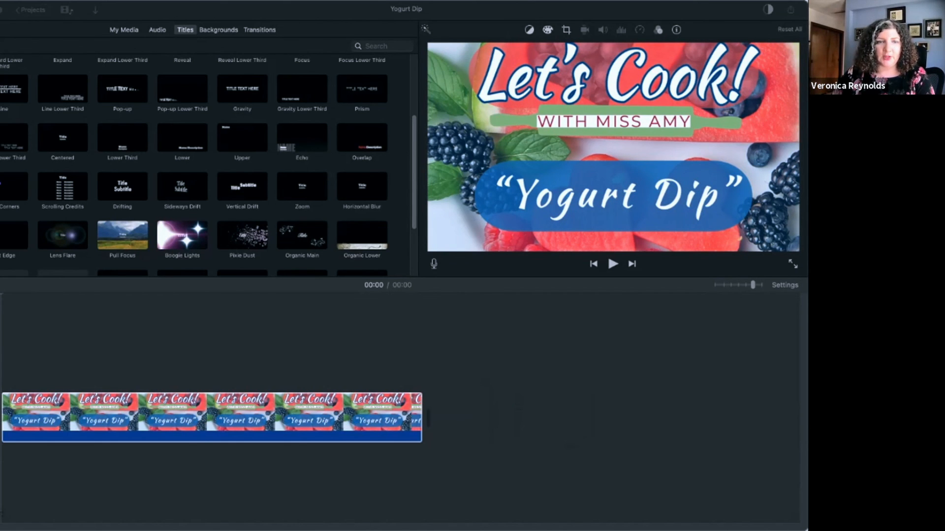
click(205, 416)
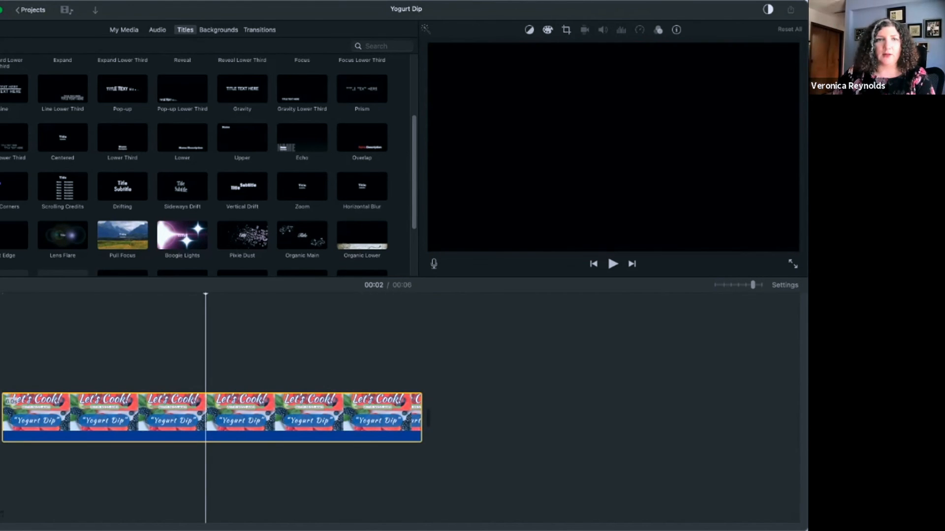
key(Delete)
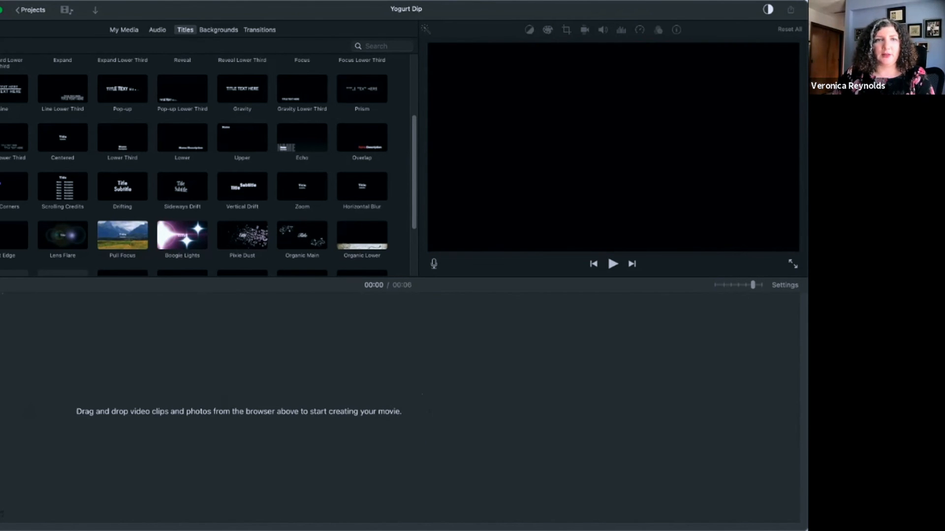
- Add a Gray background to the timeline and place a Focus title over its full length
click(218, 30)
drag(123, 249, 40, 406)
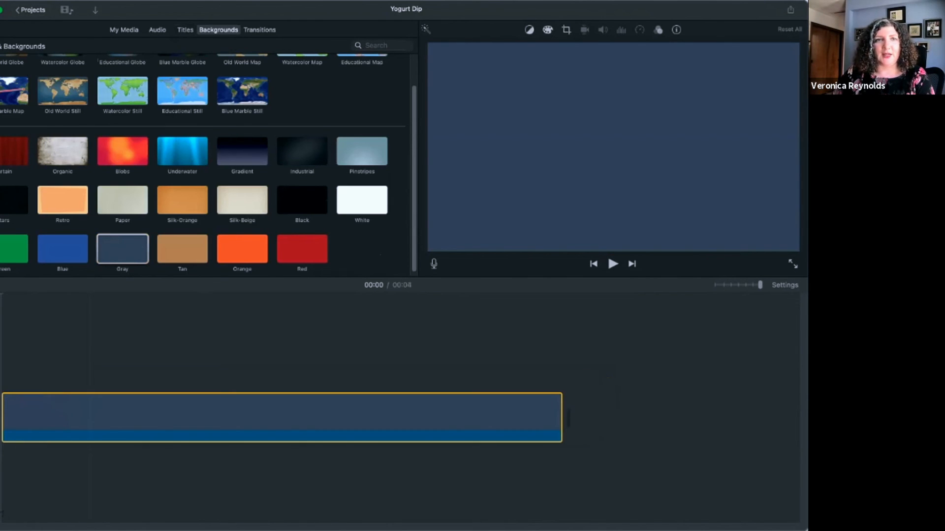
click(185, 30)
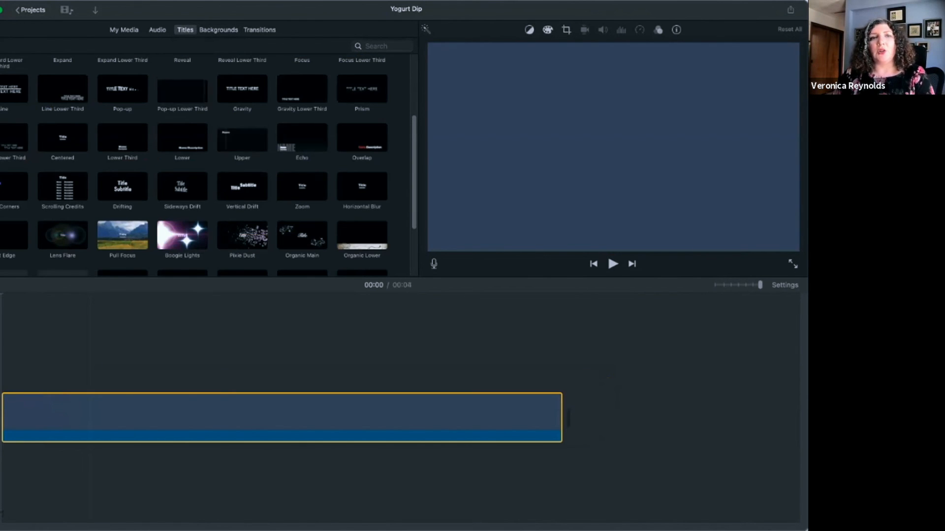
scroll(208, 166, up, 1)
scroll(209, 166, up, 1)
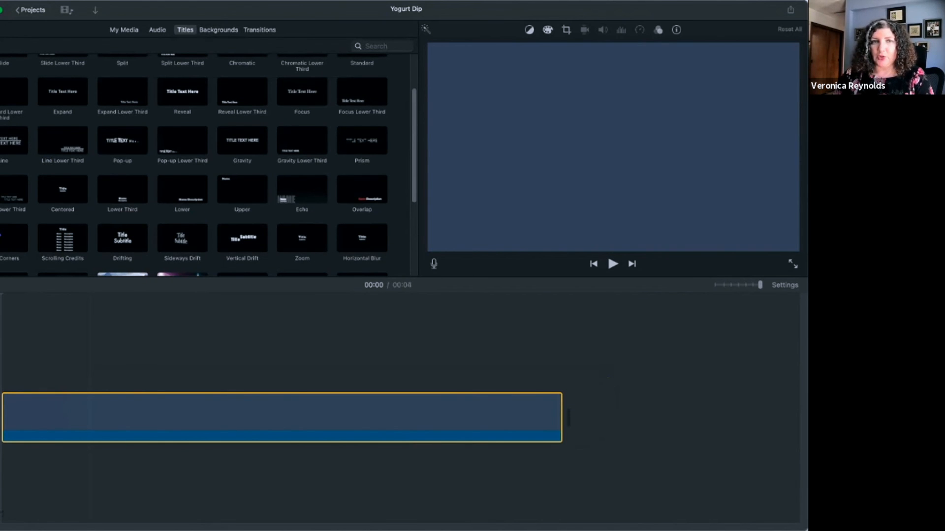
click(302, 92)
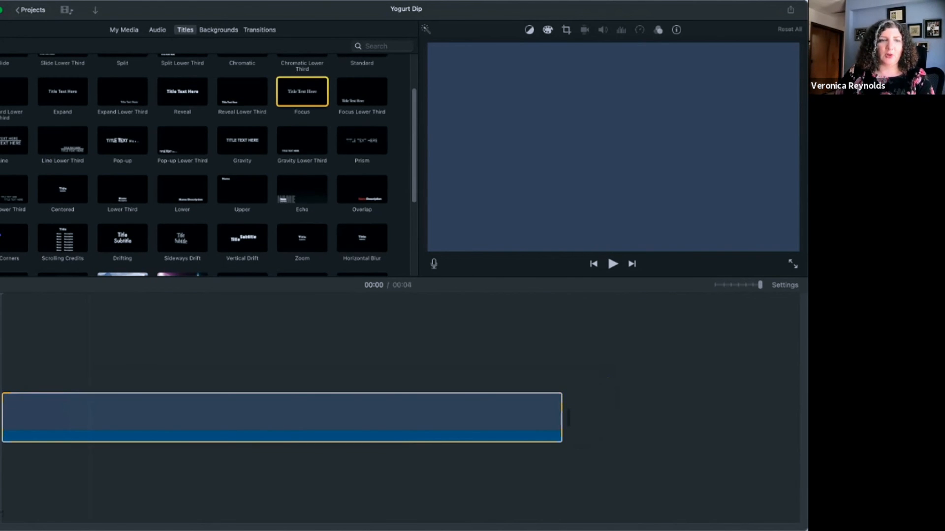
drag(302, 92, 78, 379)
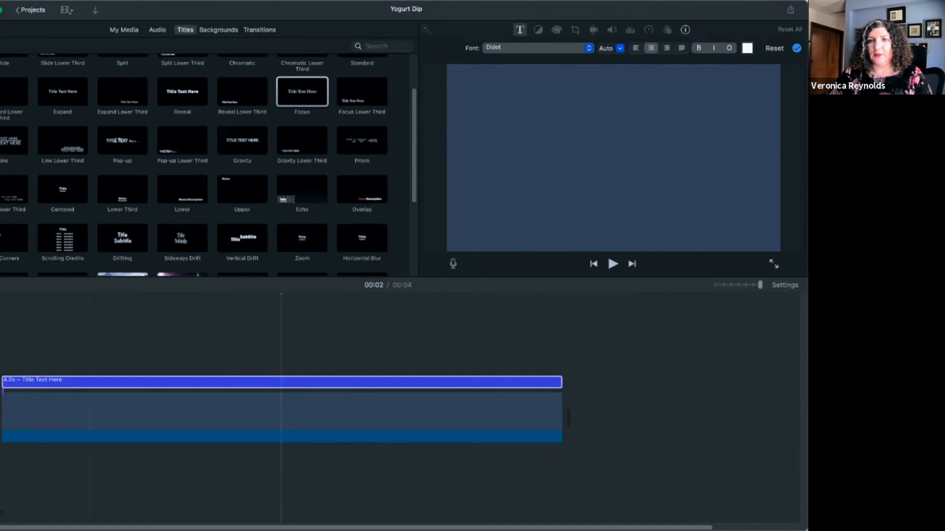
- Apply the text "My Movie It does handle long tiltes" to the Focus title, then delete the title from the timeline
click(797, 49)
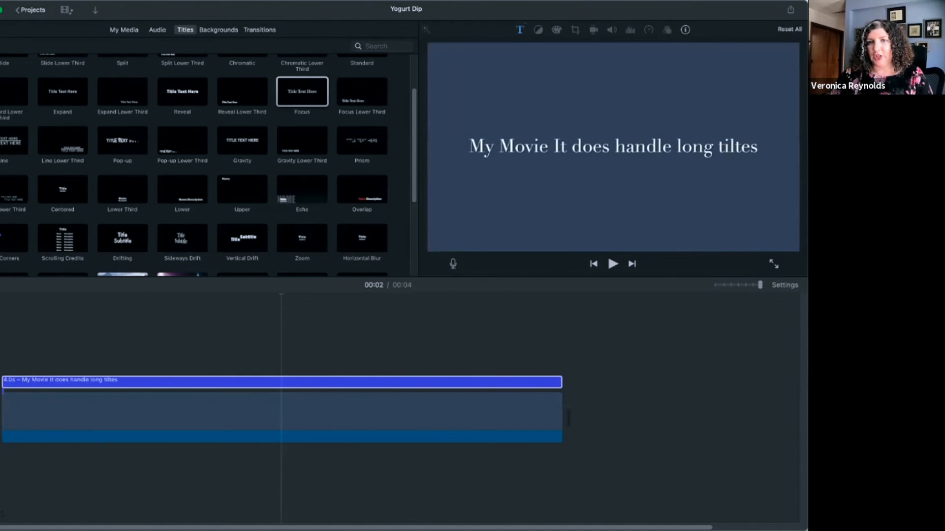
click(520, 29)
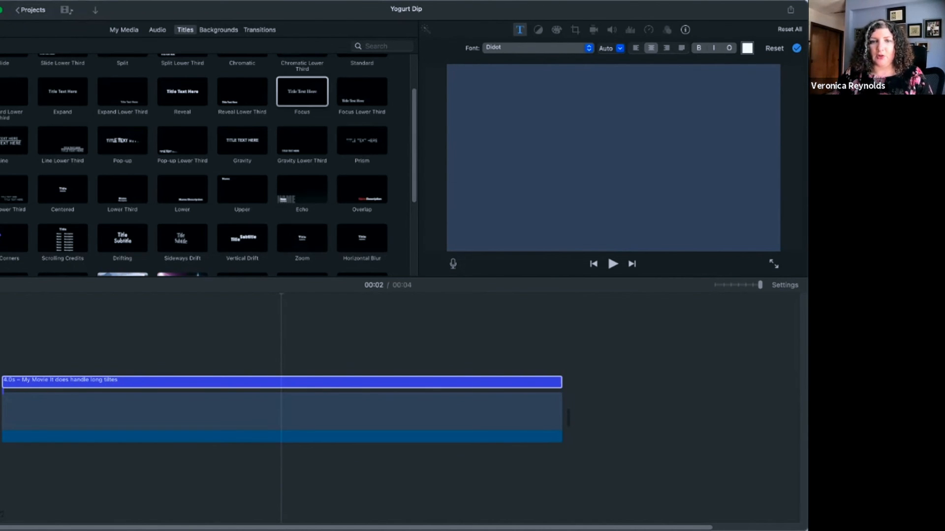
key(Delete)
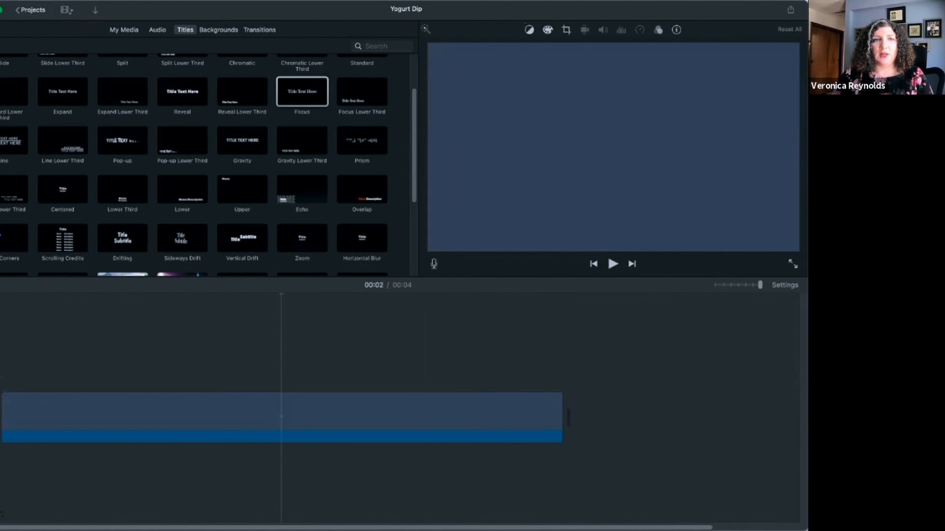
- Place a Line title above the gray background, play it to preview its animation, and delete it
drag(11, 140, 50, 311)
key(Delete)
key(super+z)
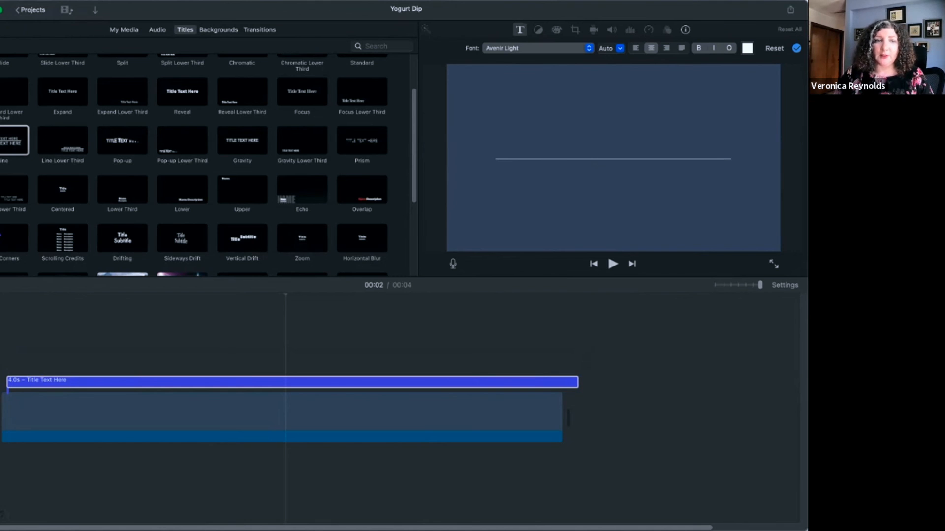
click(18, 335)
key(space)
key(space)
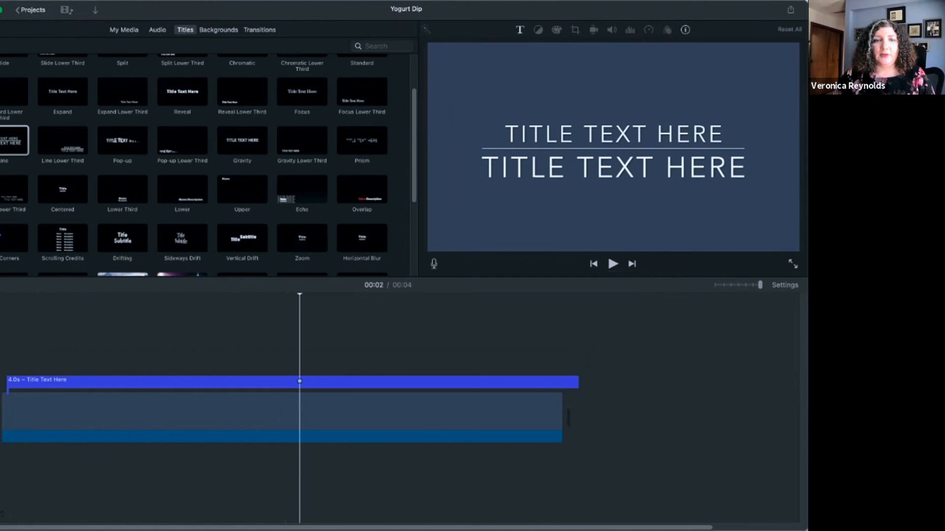
key(Delete)
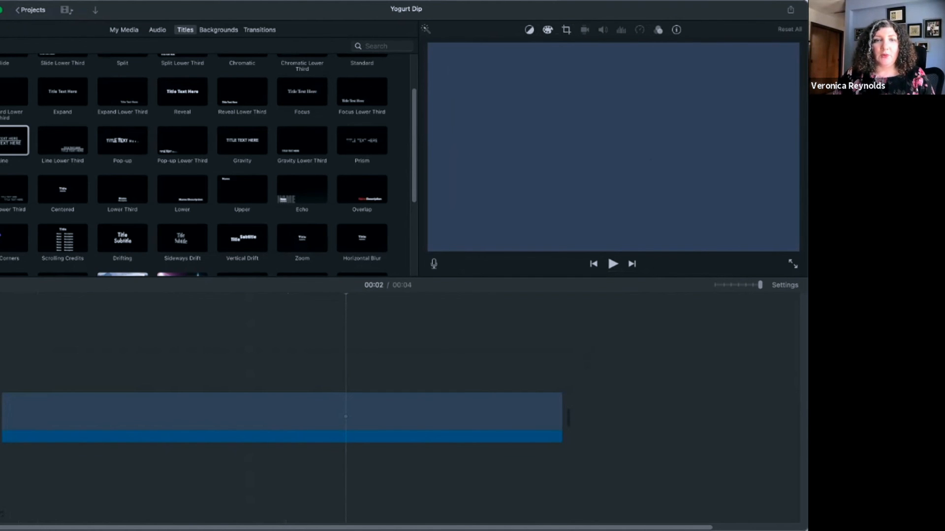
- Place a Standard Lower Third title over the gray background, then delete both the title and the background clip
scroll(206, 164, up, 2)
drag(14, 127, 18, 354)
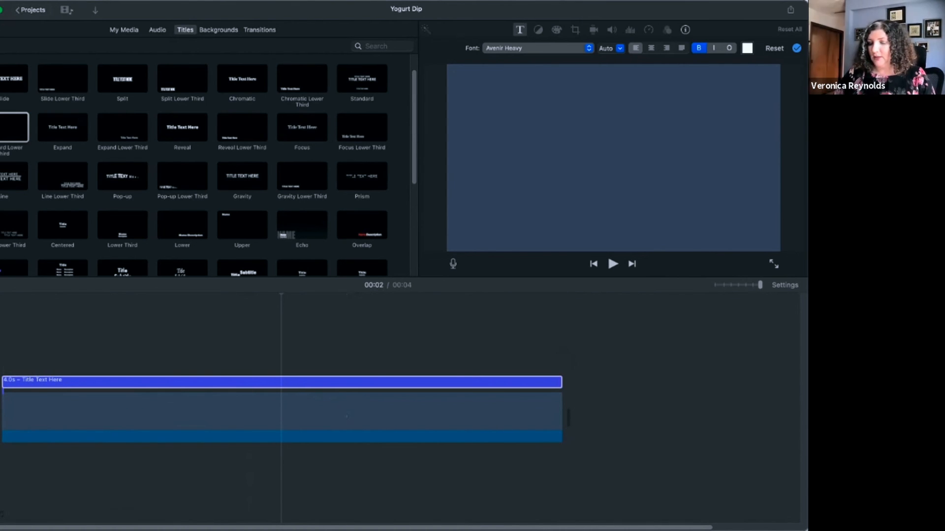
key(Delete)
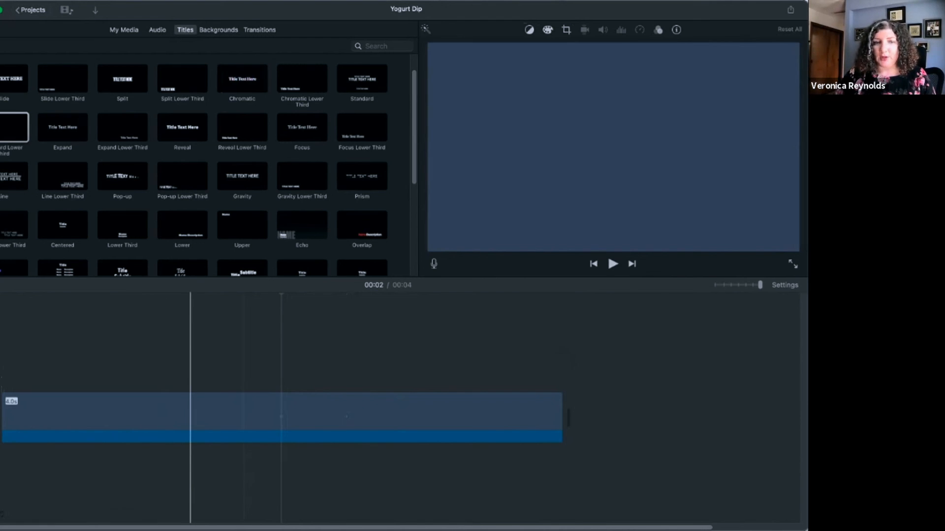
click(189, 414)
key(Delete)
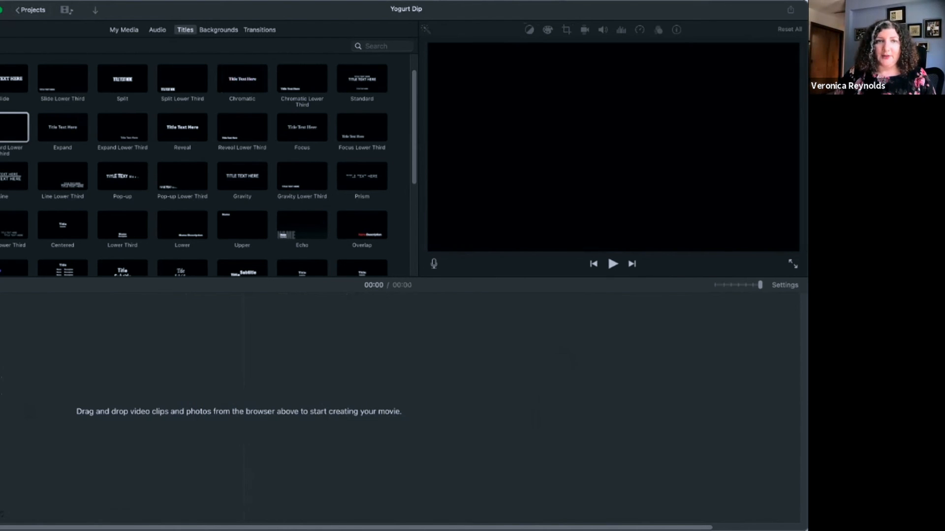
- Browse the maps and backgrounds collection, previewing Underwater, Gradient, Black, Silk-Beige and Paper
click(218, 29)
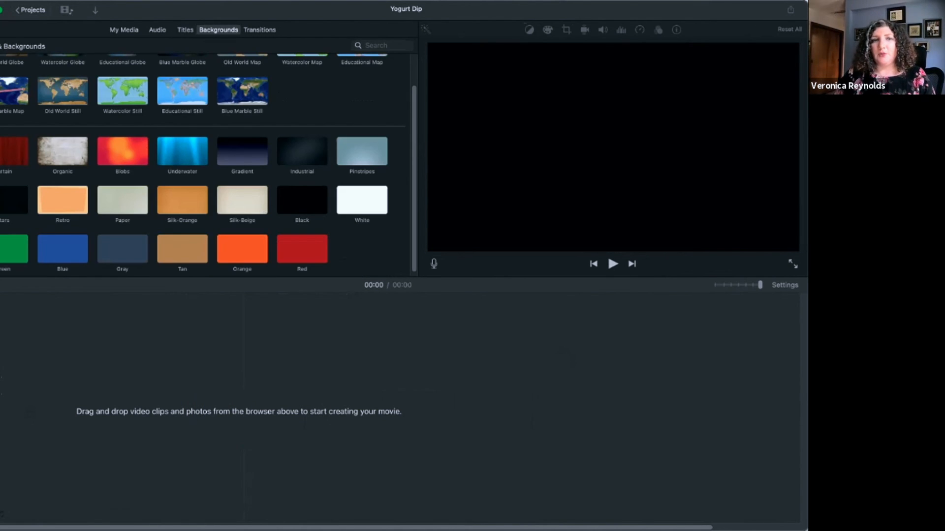
scroll(236, 187, up, 2)
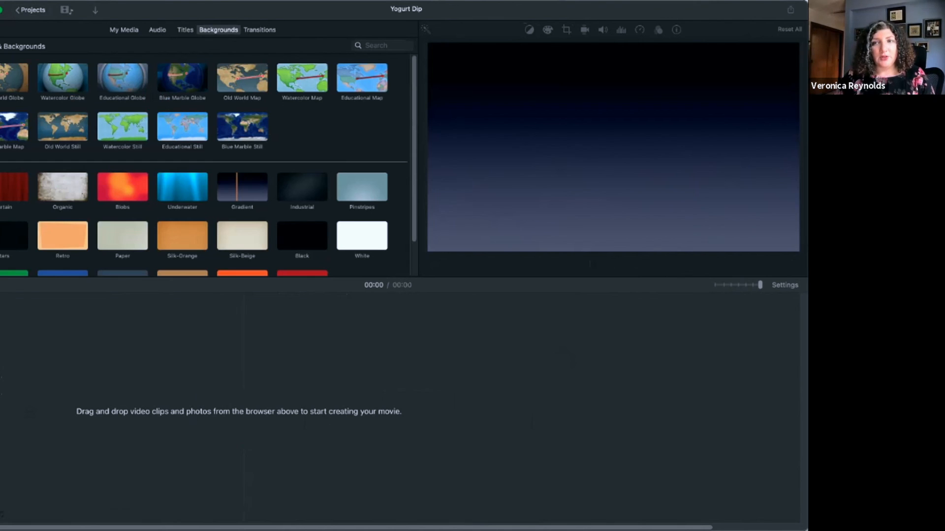
scroll(208, 165, down, 1)
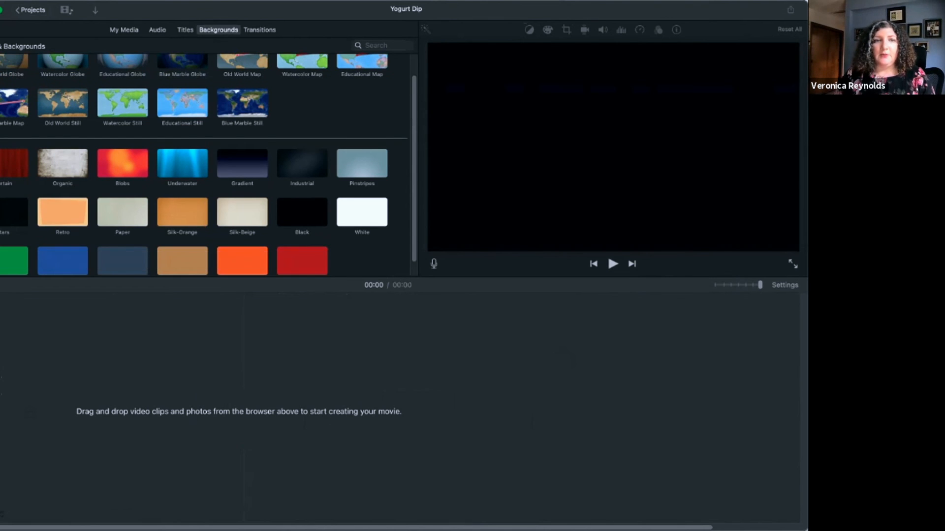
scroll(205, 164, down, 1)
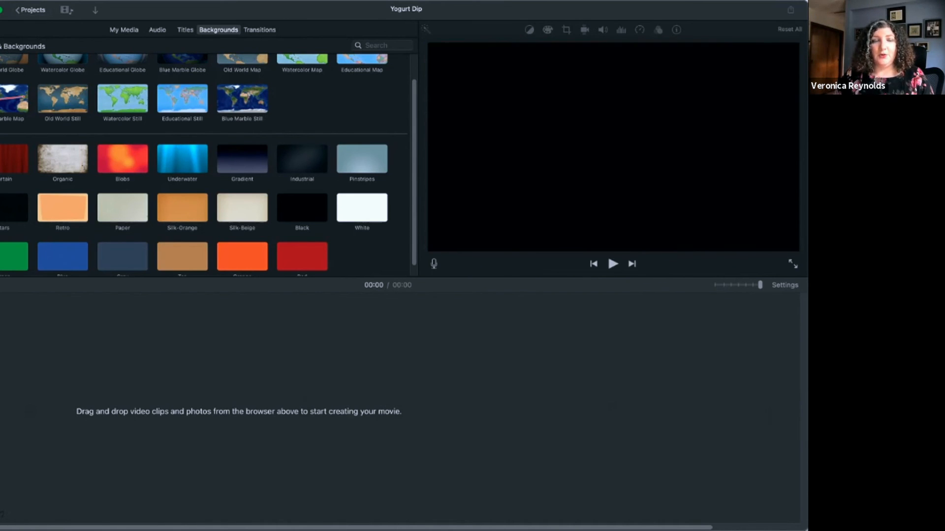
click(51, 158)
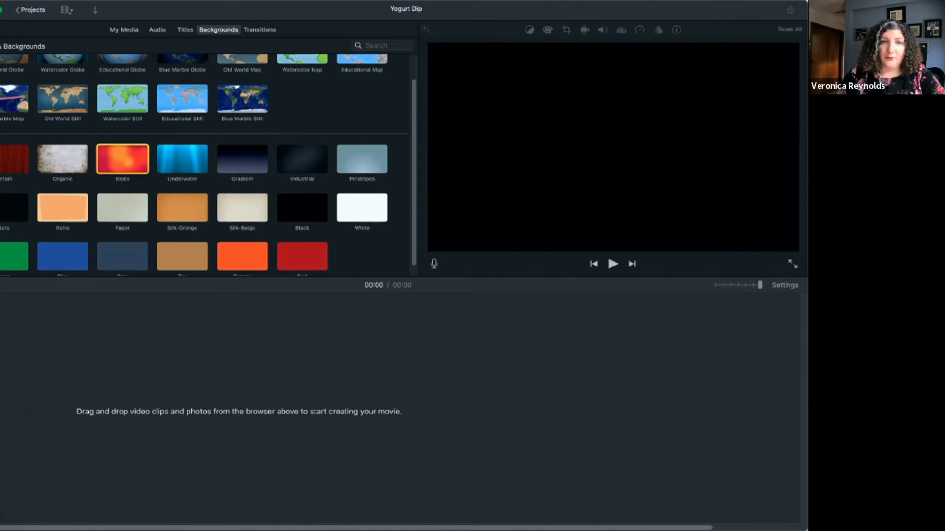
click(181, 158)
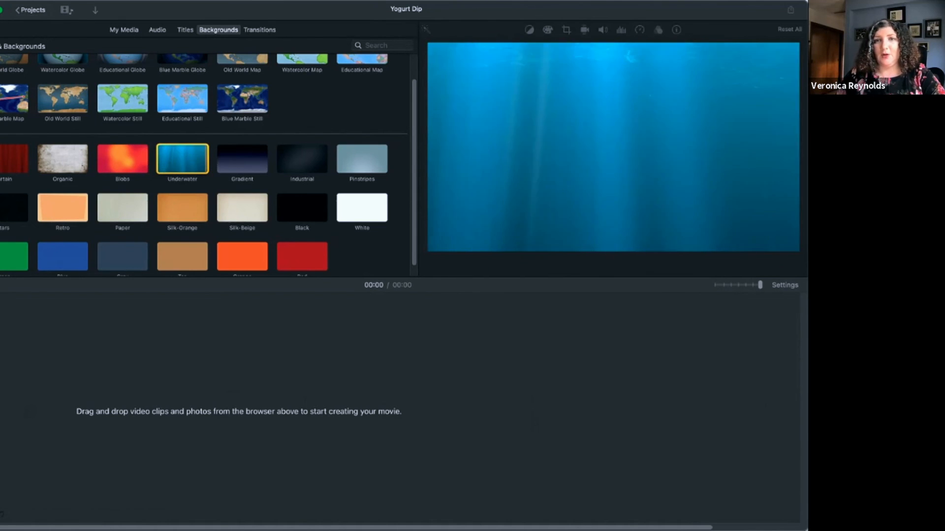
click(235, 159)
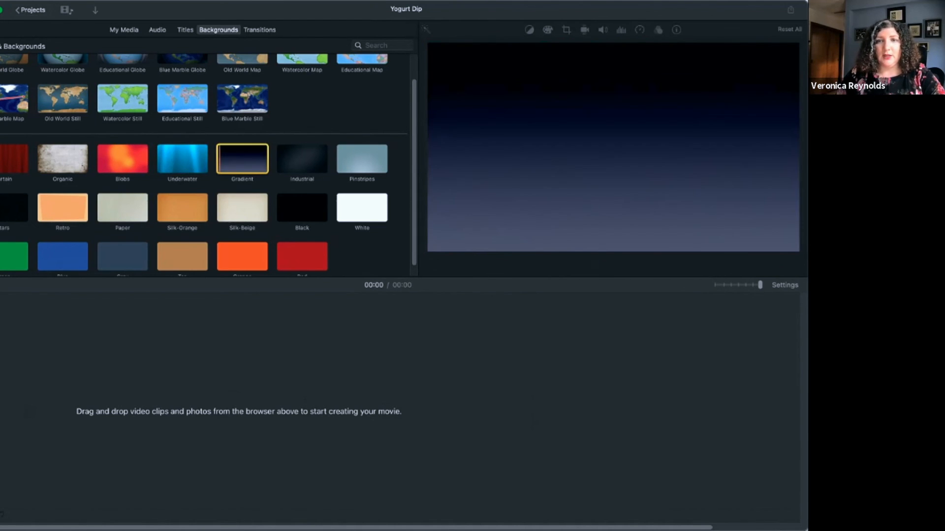
click(294, 208)
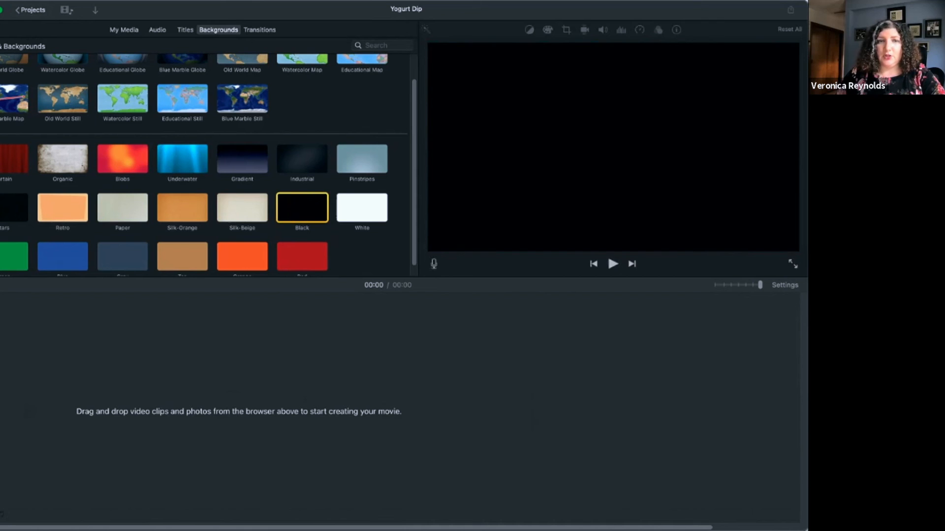
click(242, 208)
click(122, 208)
scroll(122, 207, down, 1)
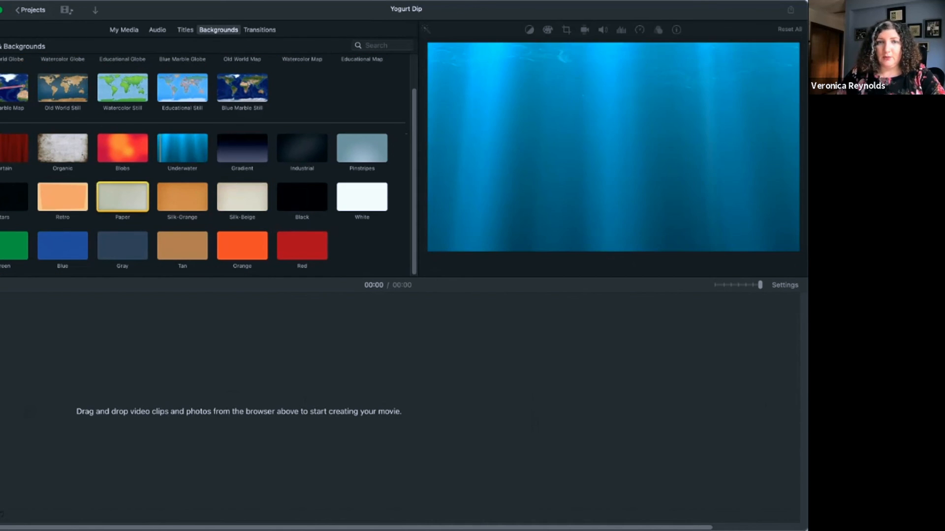
scroll(182, 162, up, 3)
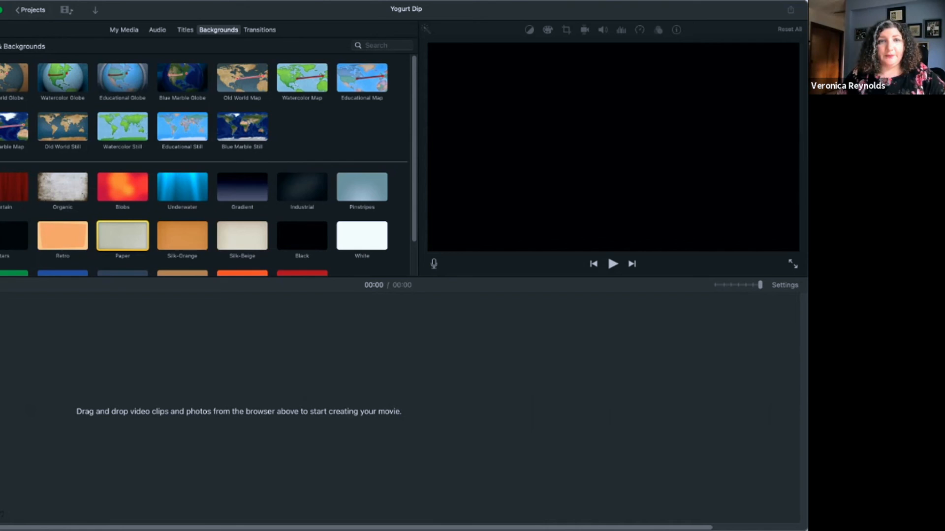
- Examine the available transitions, previewing Fade to White, Cross Blur, Fade to Black, Cross Dissolve and Page Curl Left
click(260, 30)
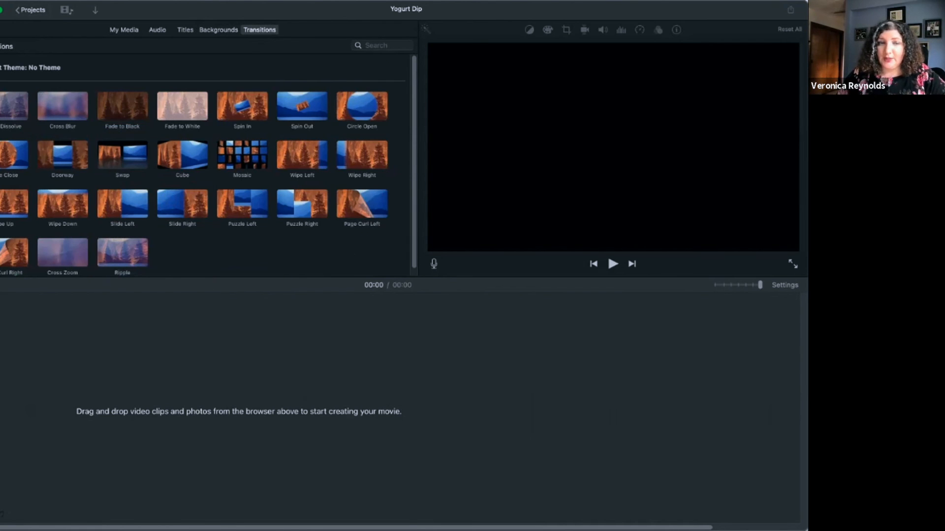
mouse_move(197, 105)
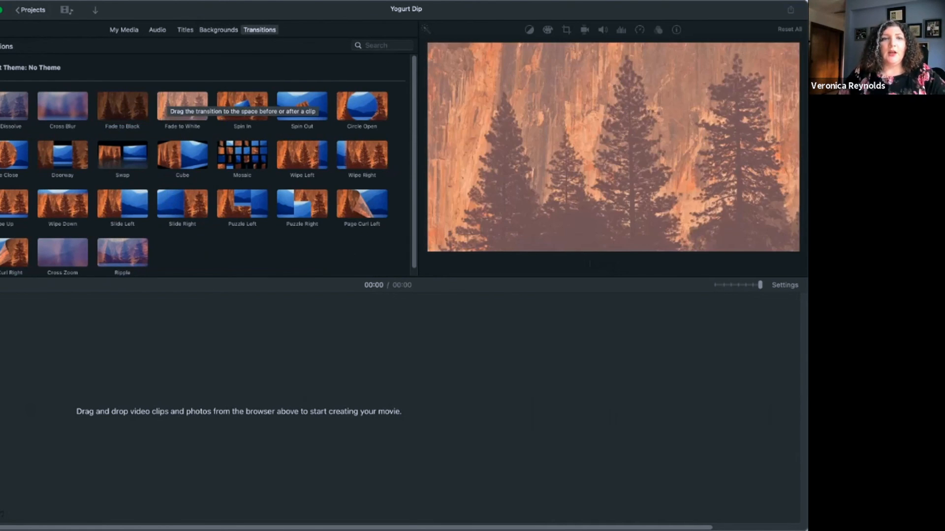
mouse_move(55, 107)
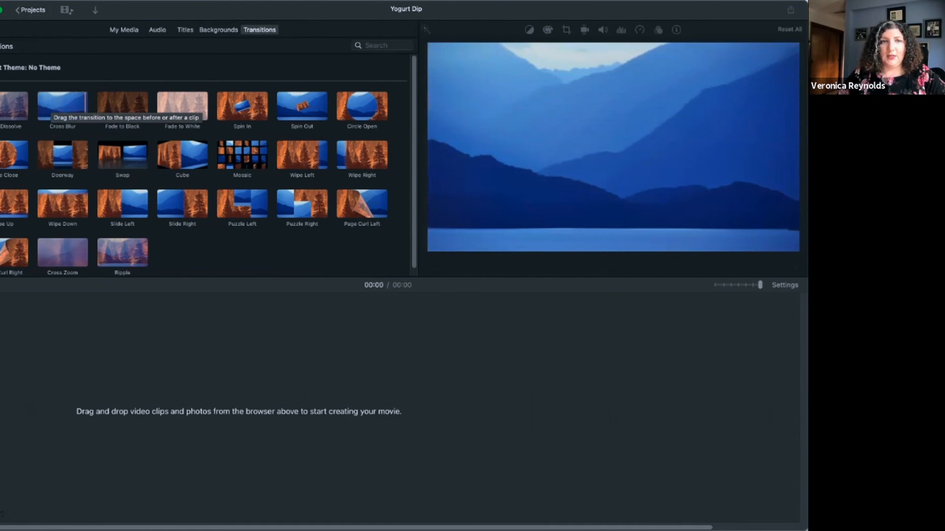
mouse_move(127, 106)
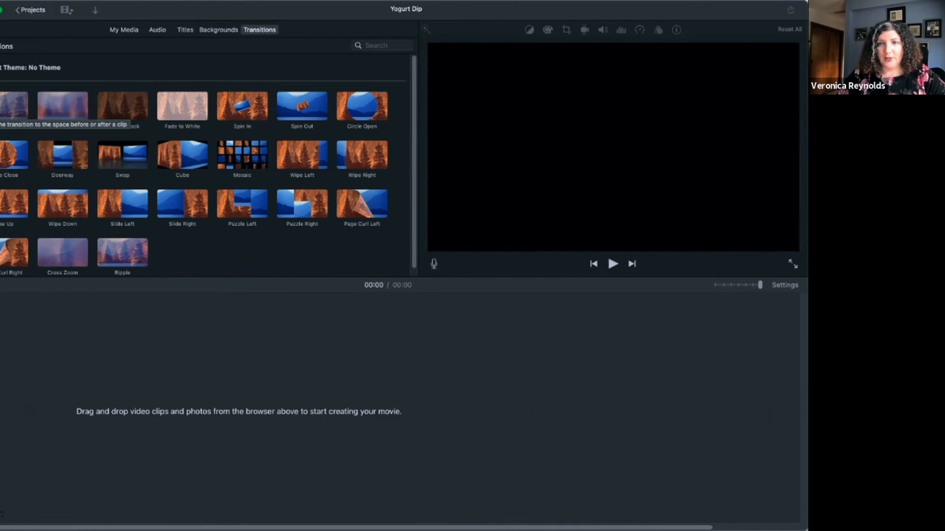
mouse_move(10, 105)
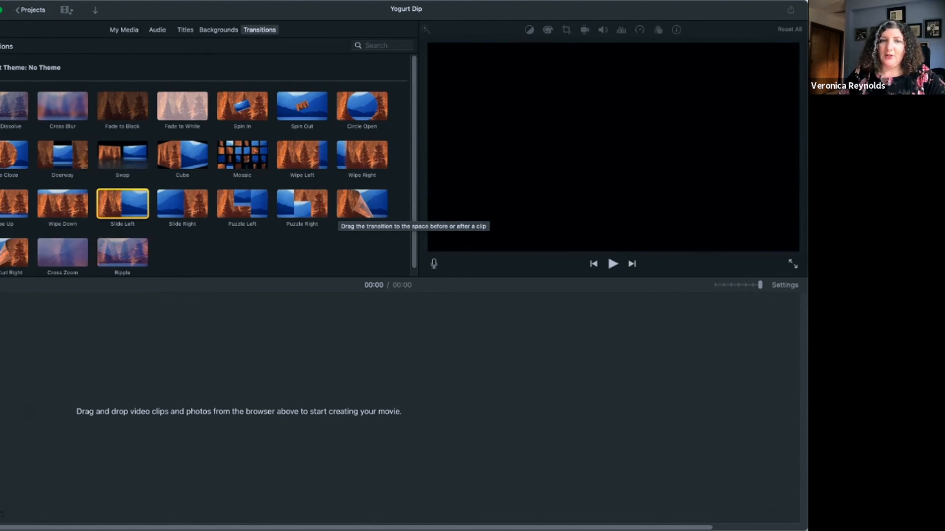
click(362, 204)
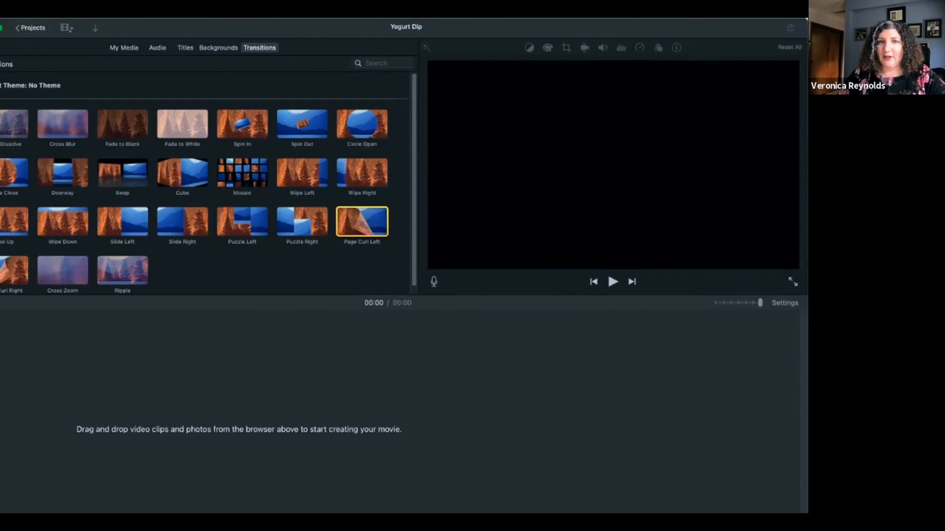
- Import the video IMG_0740.MOV from the Editing in iMovie example folder into the Yogurt Dip project media
click(125, 48)
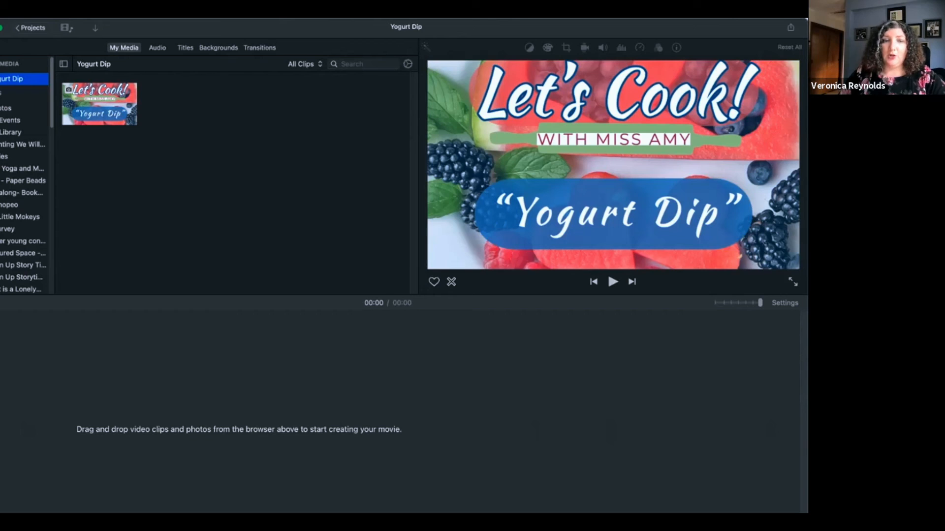
click(239, 394)
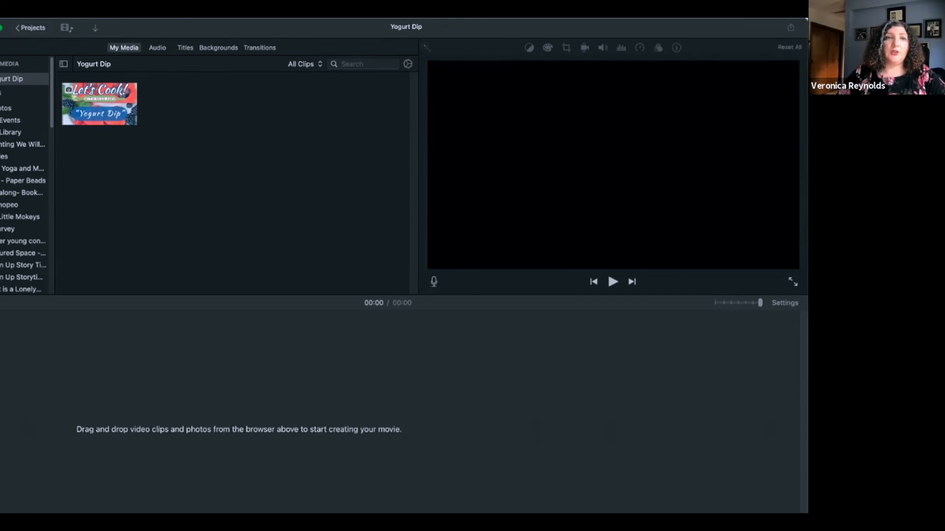
click(25, 18)
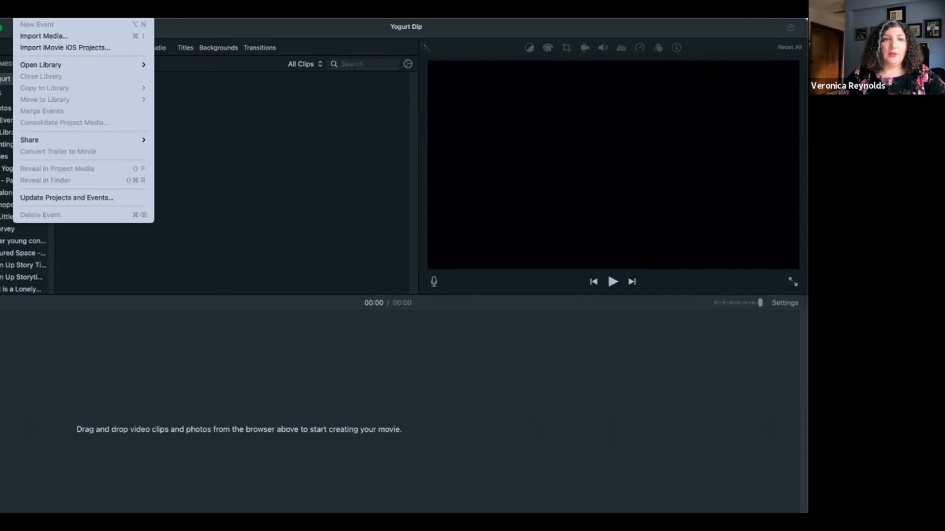
click(44, 36)
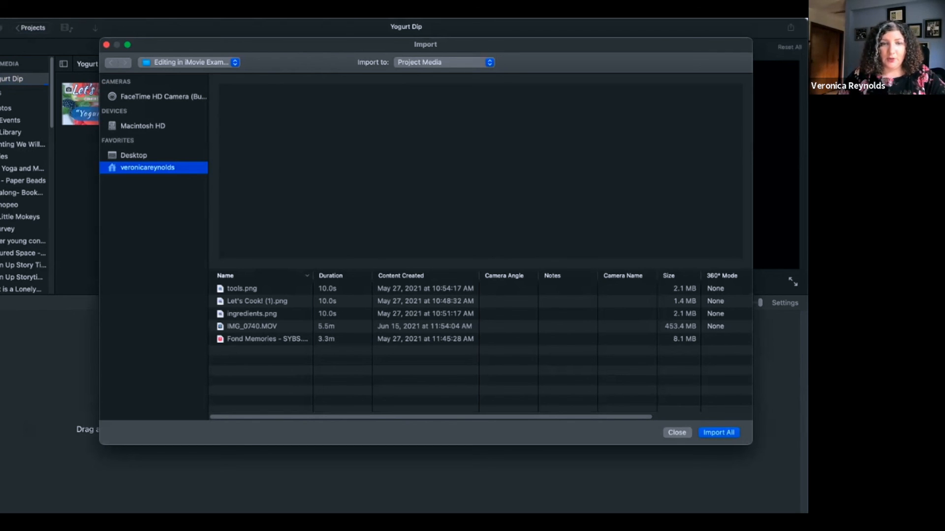
click(252, 327)
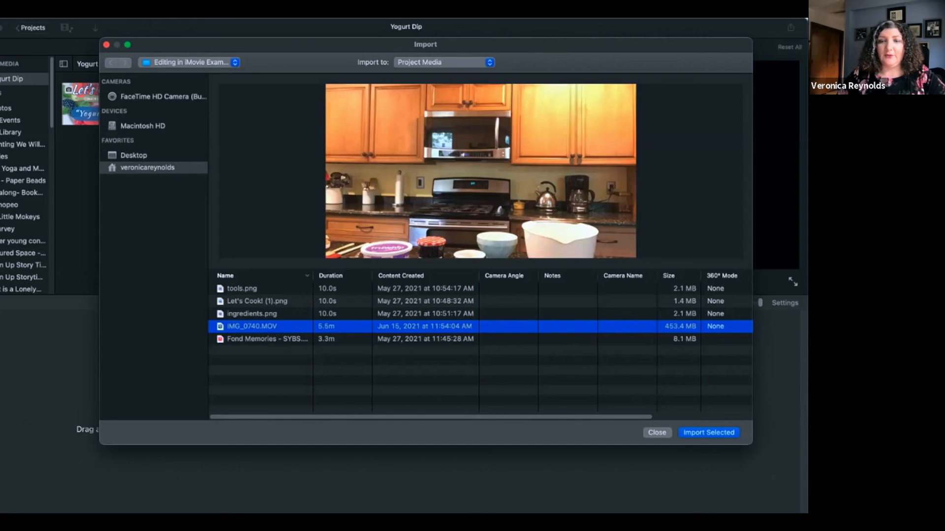
key(Return)
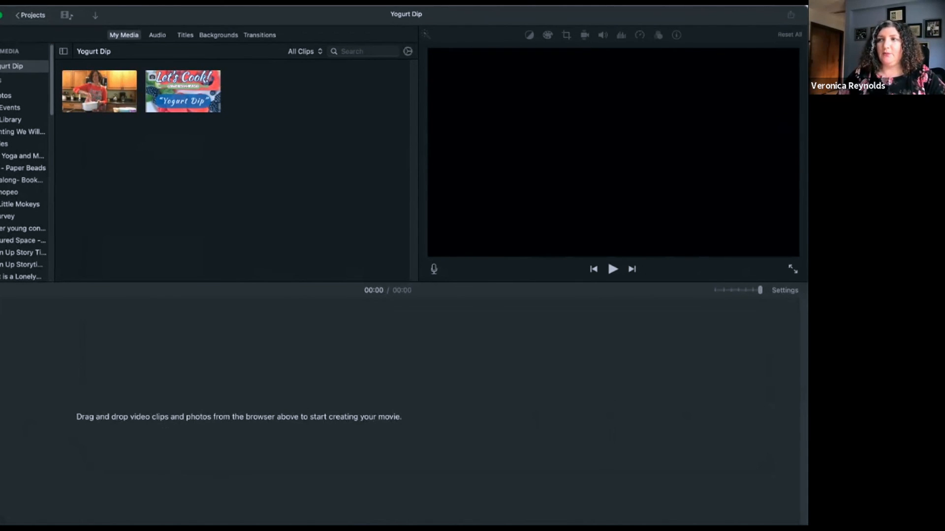
- Place the imported kitchen video in the empty timeline and expand its clip display to show more frames
drag(99, 91, 477, 388)
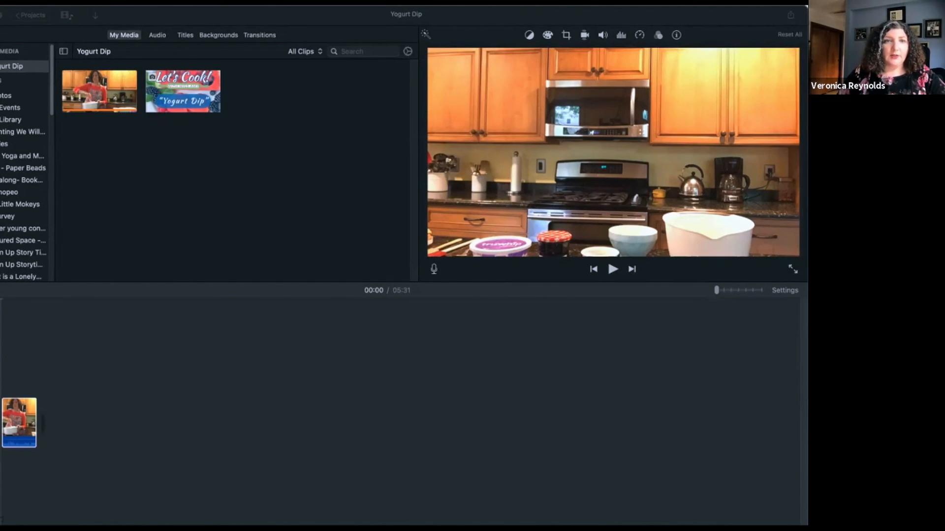
click(15, 419)
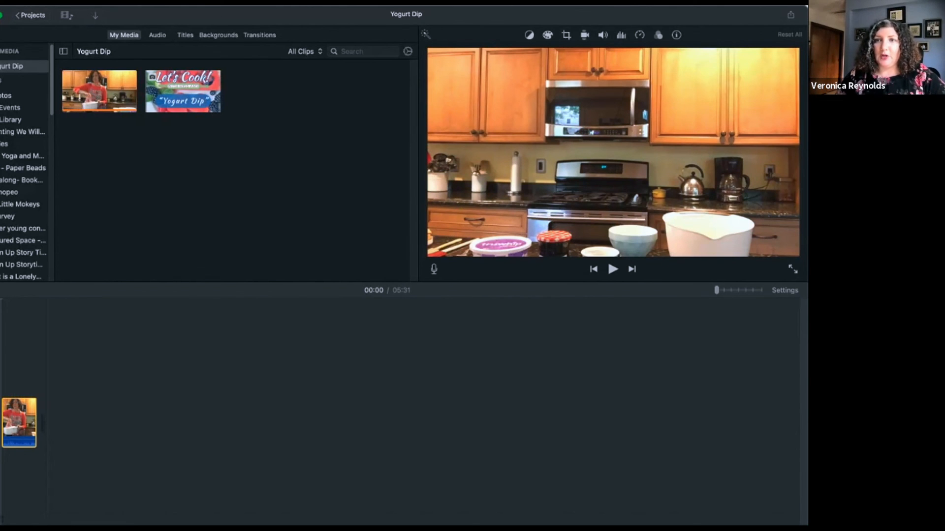
drag(716, 290, 738, 290)
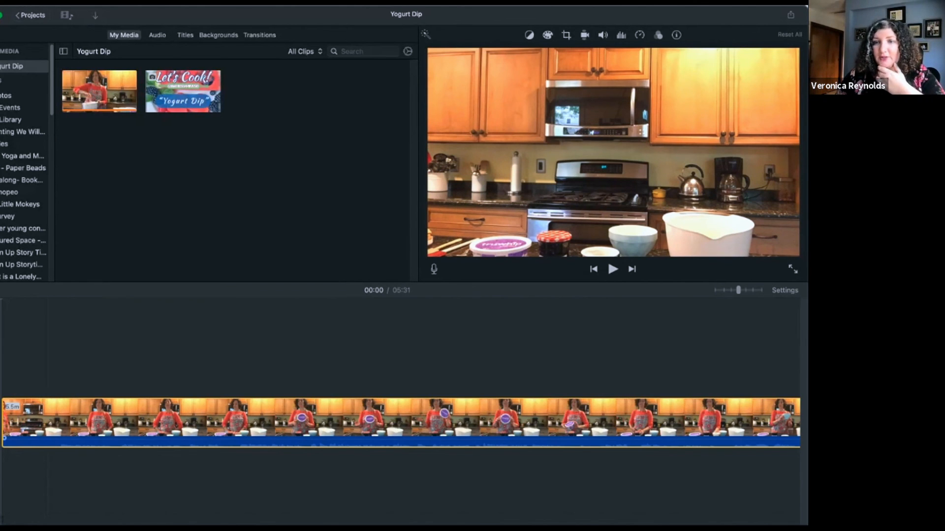
drag(738, 290, 723, 290)
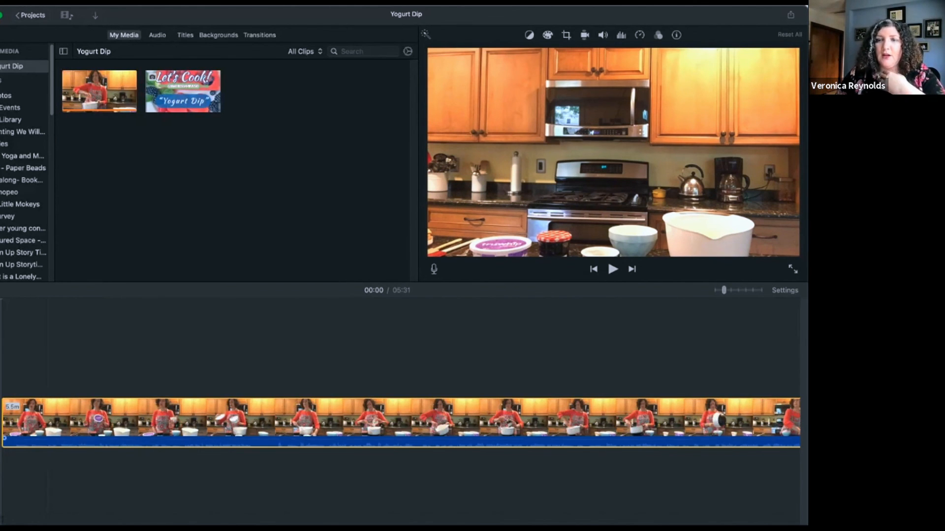
- Browse the available project themes down to Travel, then leave the theme selection without applying a change
click(785, 290)
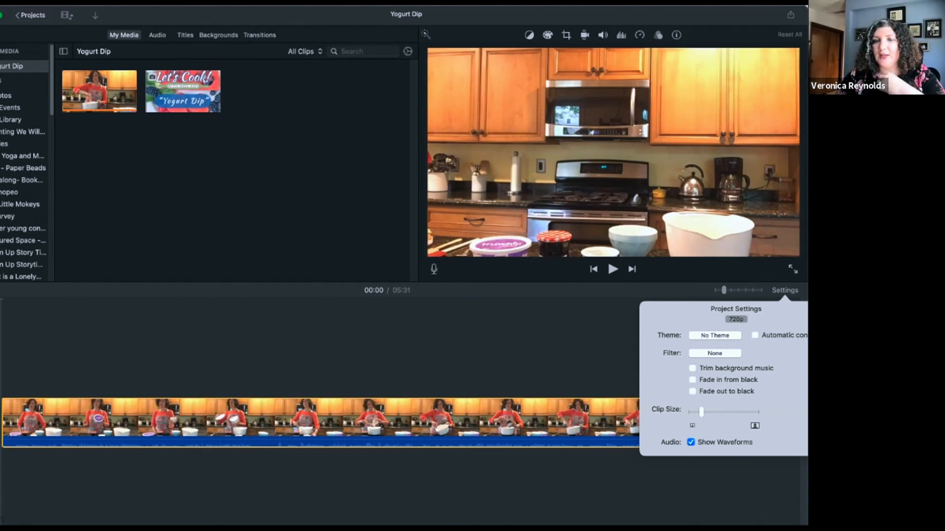
click(715, 335)
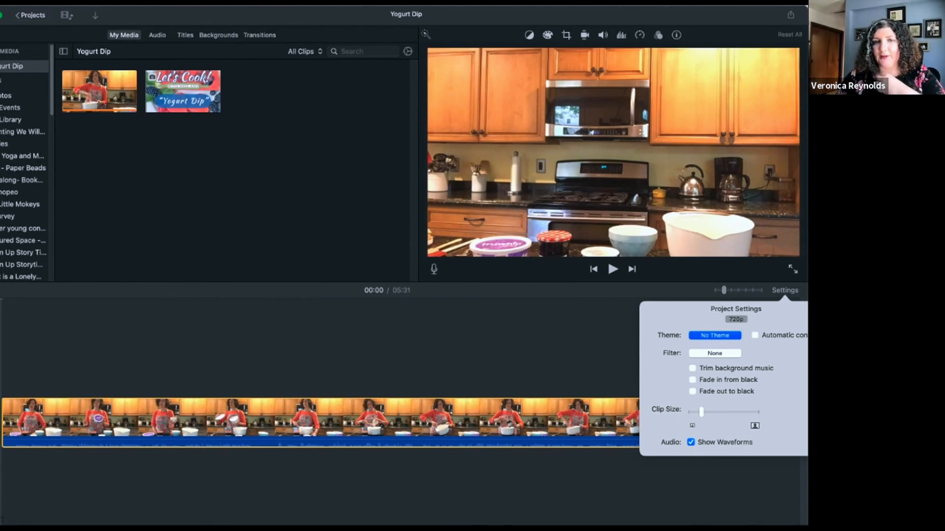
scroll(438, 265, down, 10)
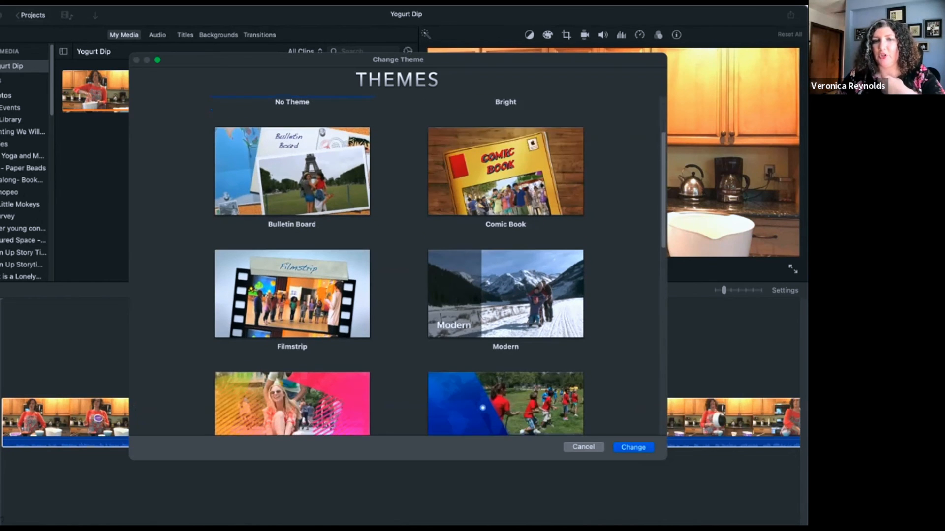
scroll(440, 265, down, 10)
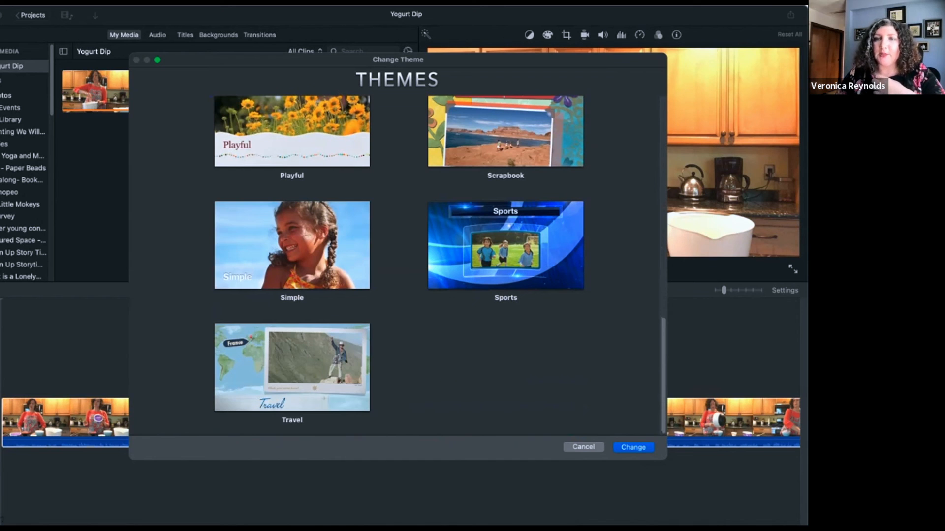
click(583, 448)
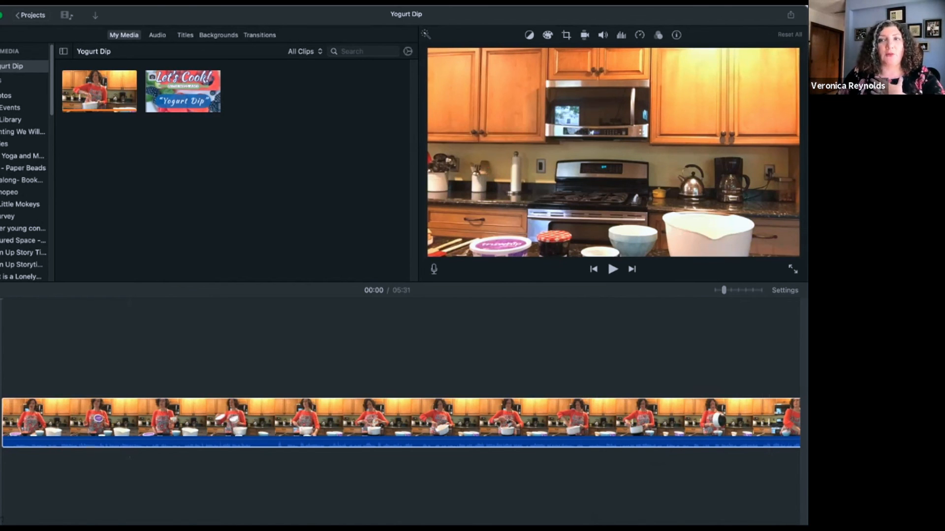
- Apply the Black & White project filter to the whole movie, then undo it
click(785, 290)
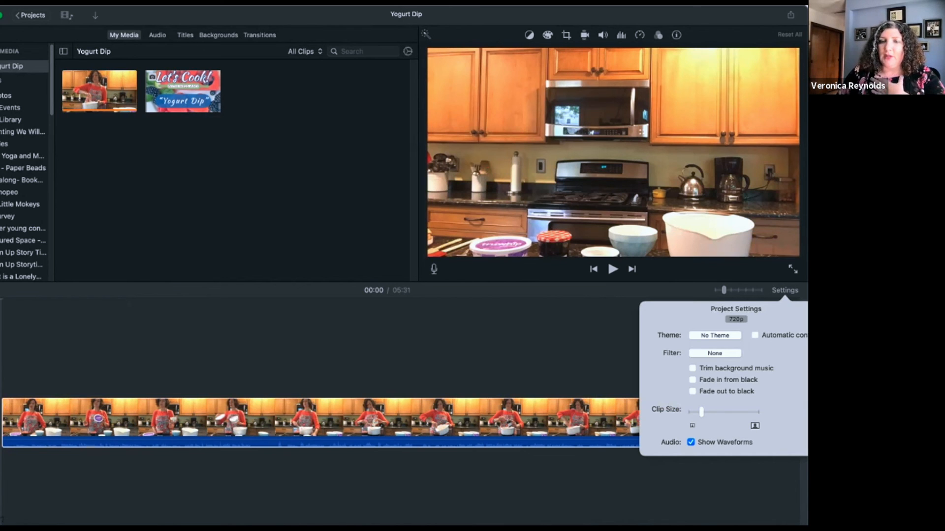
click(715, 354)
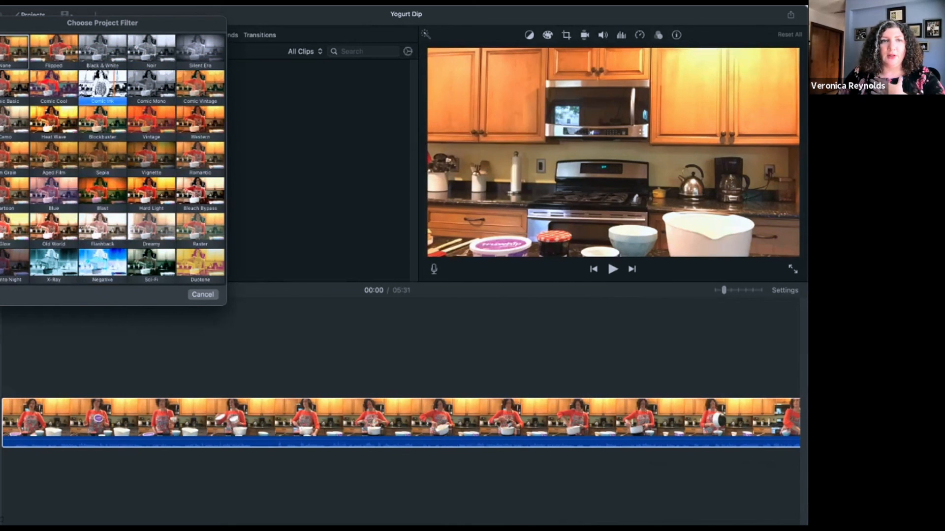
click(102, 49)
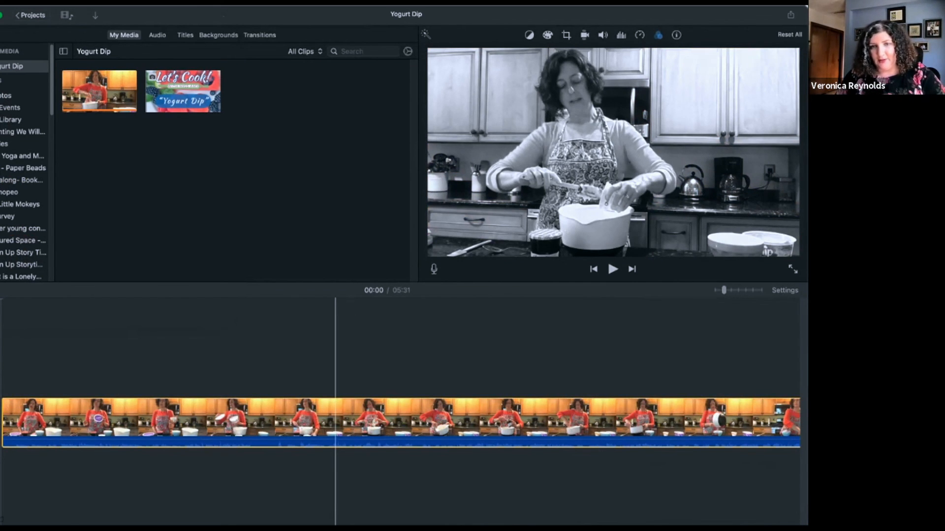
key(super+z)
- In the project settings, enlarge the timeline clip size slightly and switch the audio waveforms off and back on
click(785, 290)
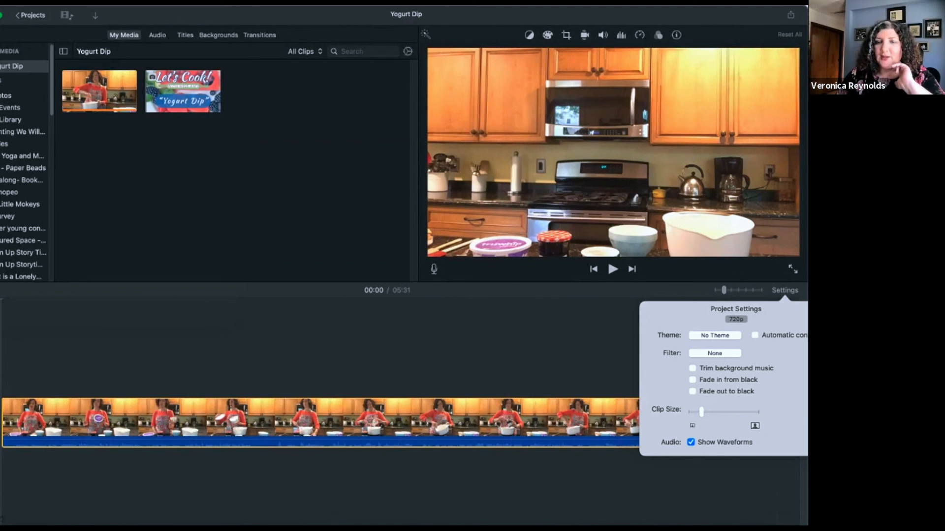
mouse_move(702, 411)
mouse_down()
mouse_move(727, 411)
mouse_move(706, 412)
mouse_up()
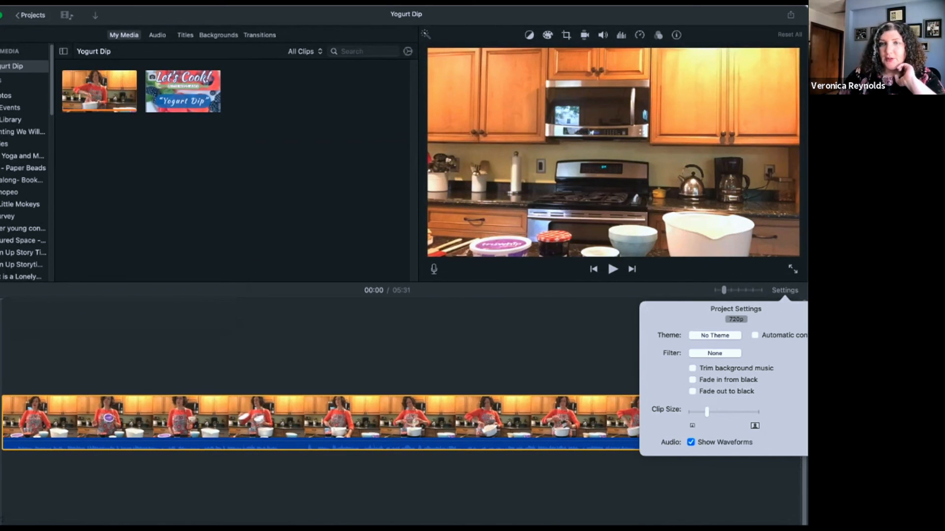
click(691, 442)
click(691, 442)
click(691, 442)
click(691, 442)
click(691, 442)
click(691, 442)
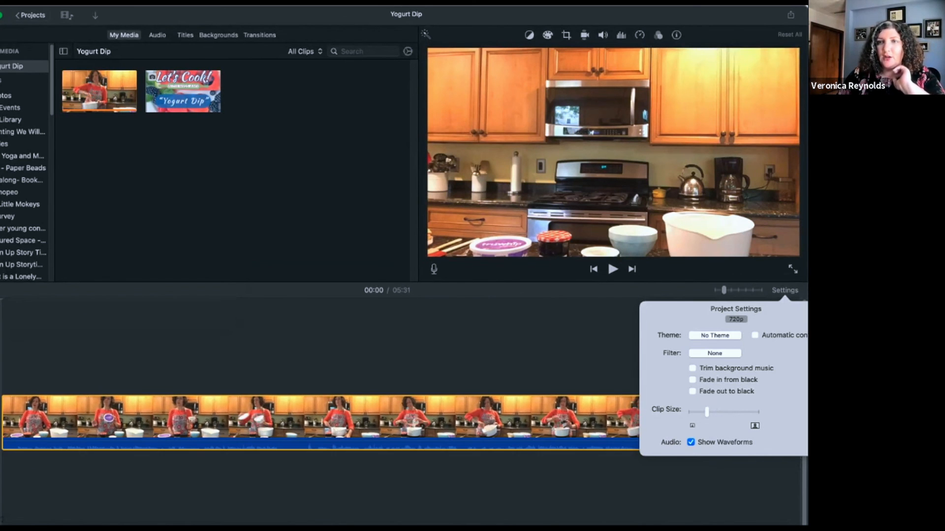
click(690, 441)
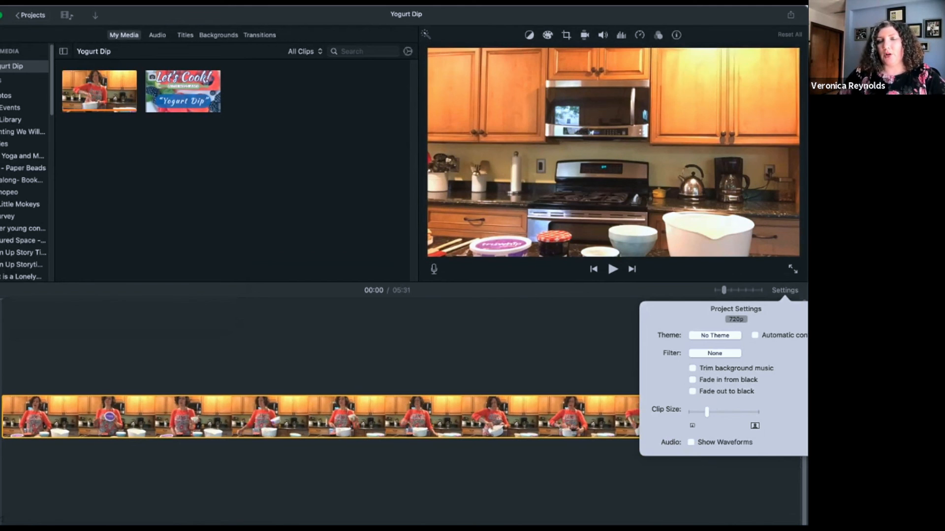
click(691, 442)
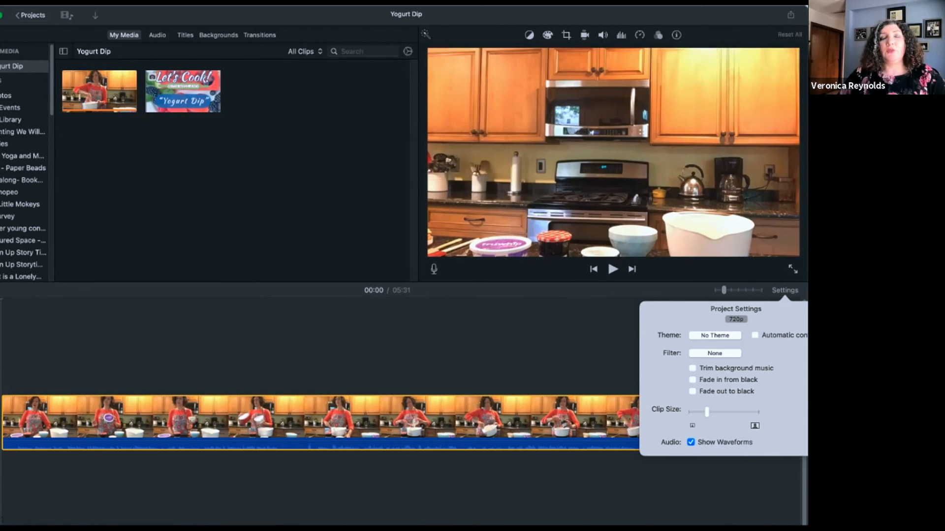
click(615, 473)
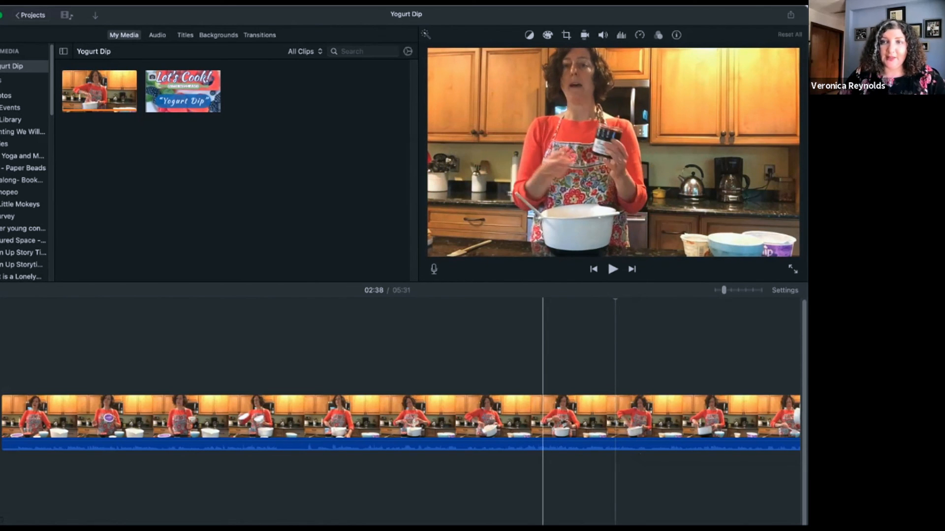
- Detach the kitchen clip's audio into a separate track, then undo the detachment
click(3, 483)
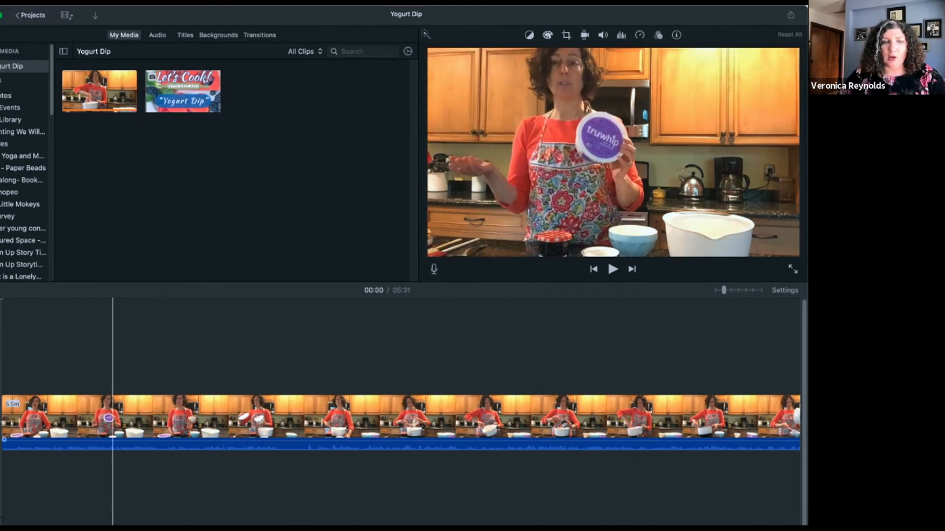
right_click(105, 421)
key(Escape)
right_click(89, 421)
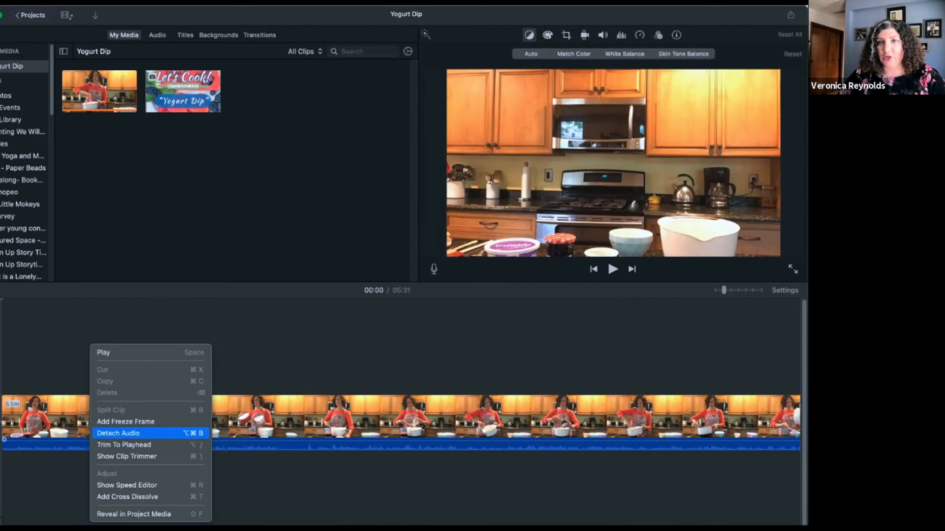
click(118, 433)
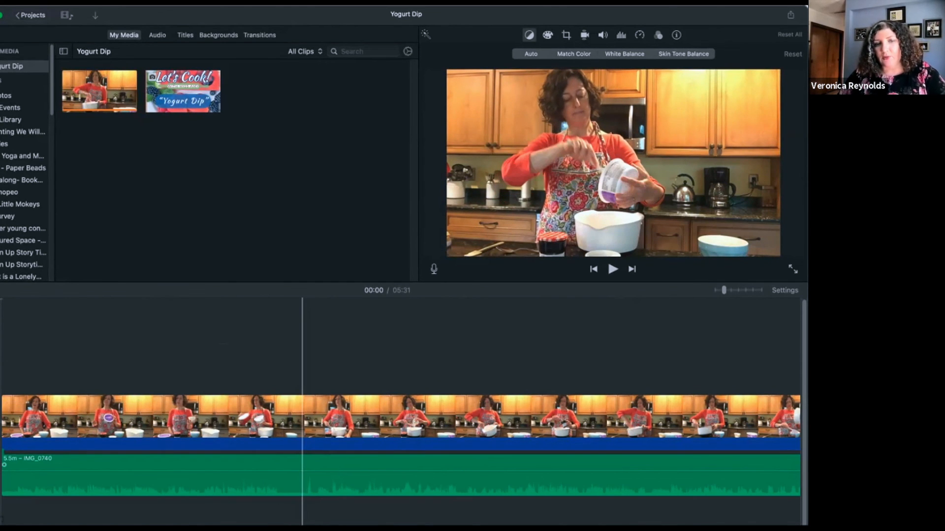
key(super+z)
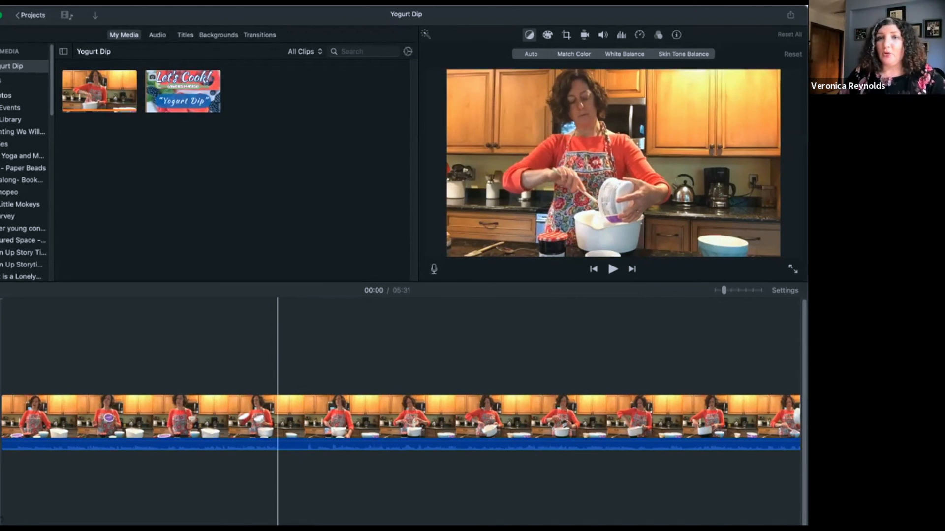
- Select the kitchen clip, close its color balance controls and give the timeline area slightly more height
click(257, 419)
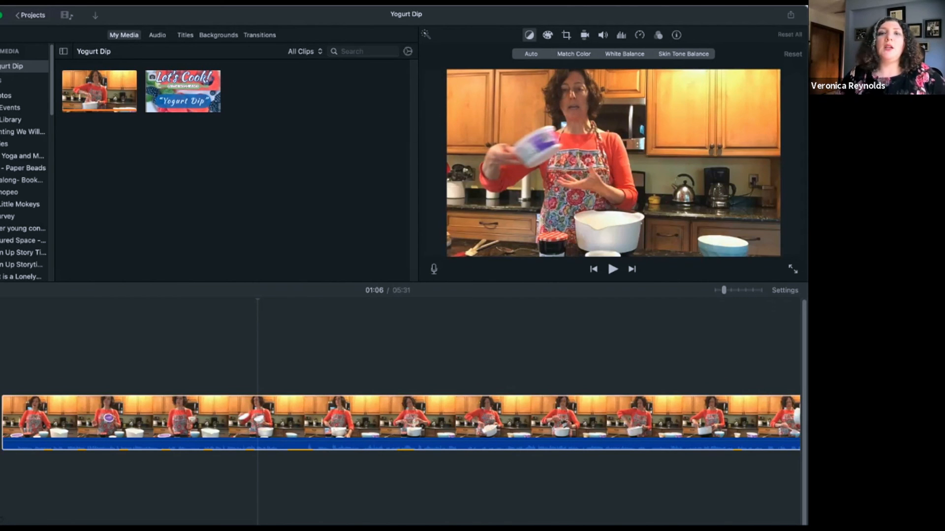
click(529, 35)
click(529, 35)
click(529, 35)
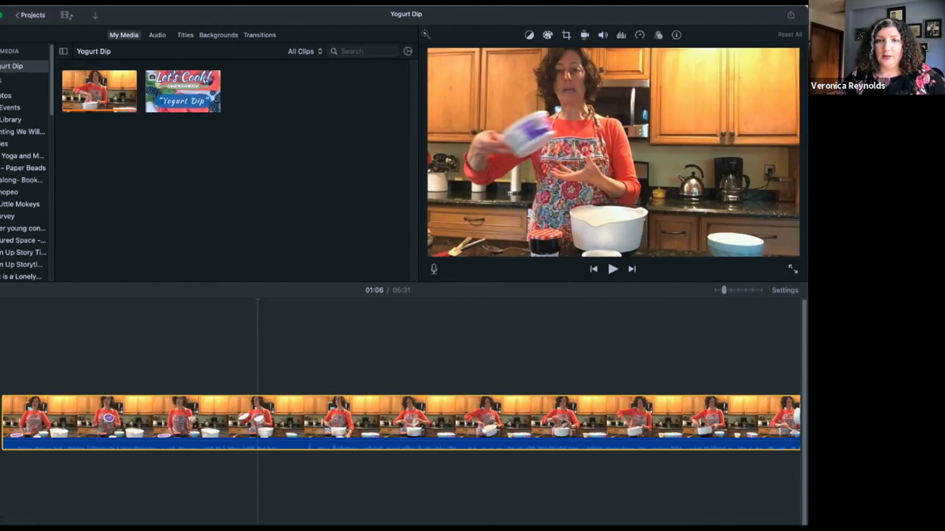
mouse_move(418, 281)
mouse_down()
mouse_move(418, 375)
mouse_move(418, 195)
mouse_move(419, 291)
mouse_move(418, 275)
mouse_up()
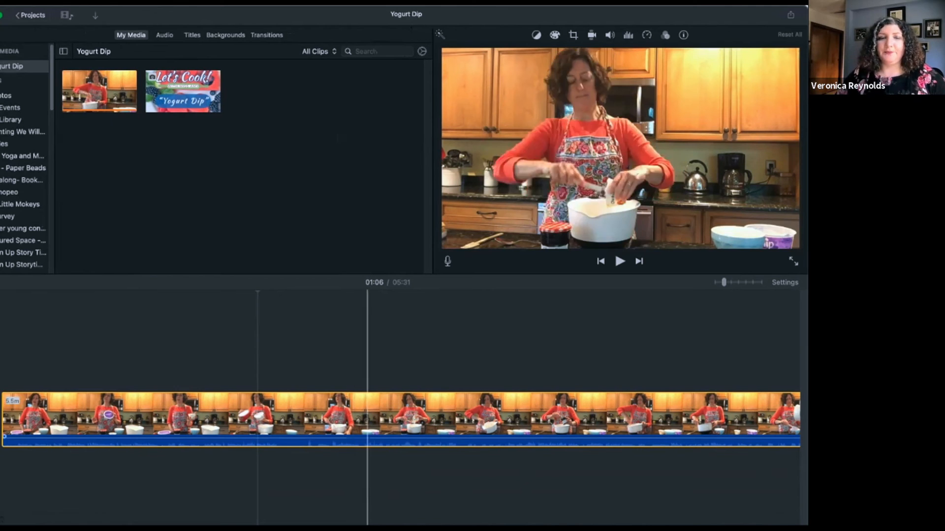
- At 01:19 in the kitchen clip, compare the Auto color balance on and off repeatedly, leaving it off
click(310, 414)
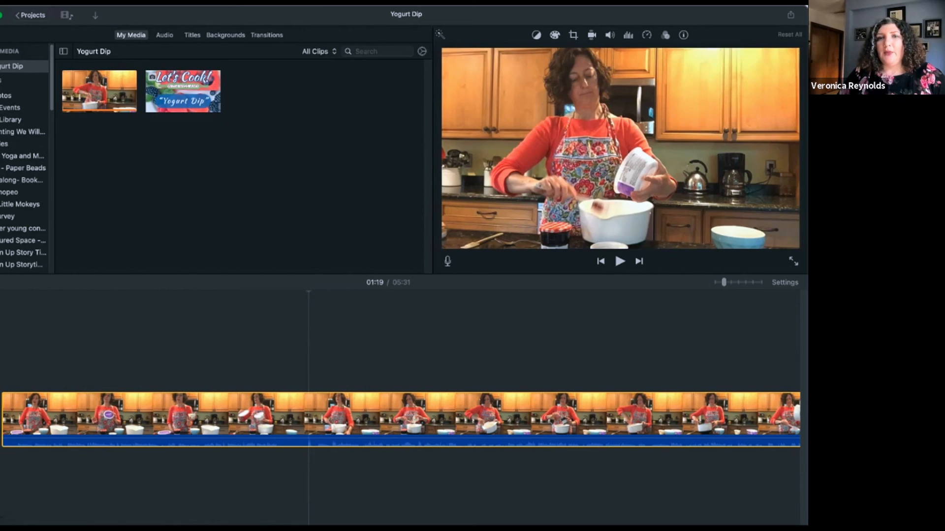
click(536, 35)
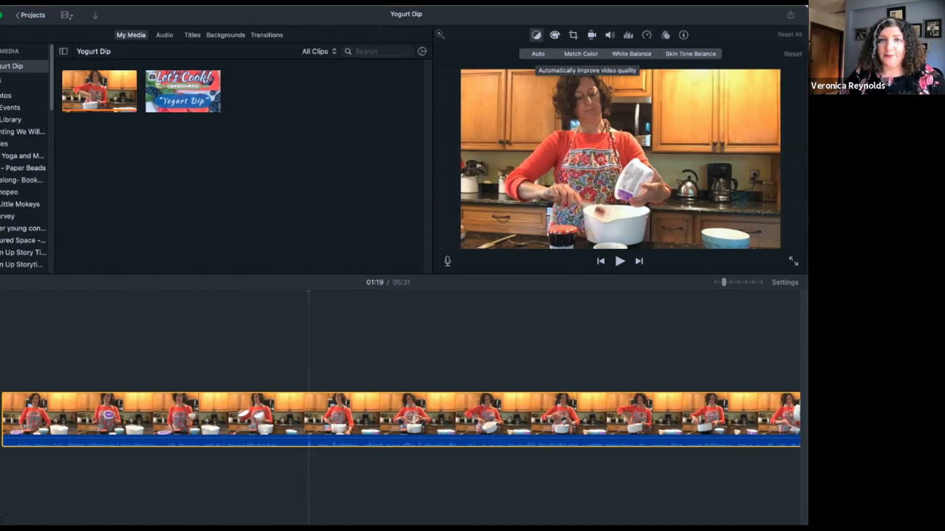
click(538, 53)
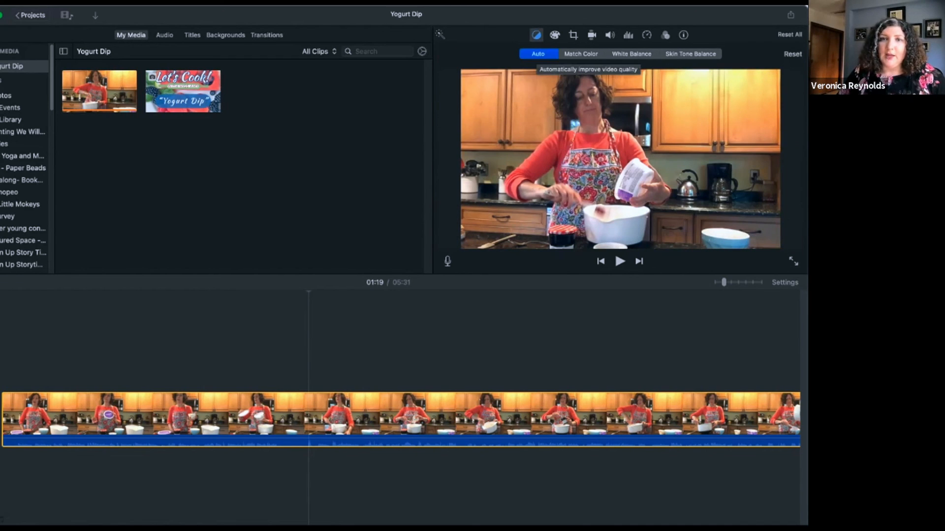
click(538, 54)
click(538, 53)
click(538, 53)
click(538, 54)
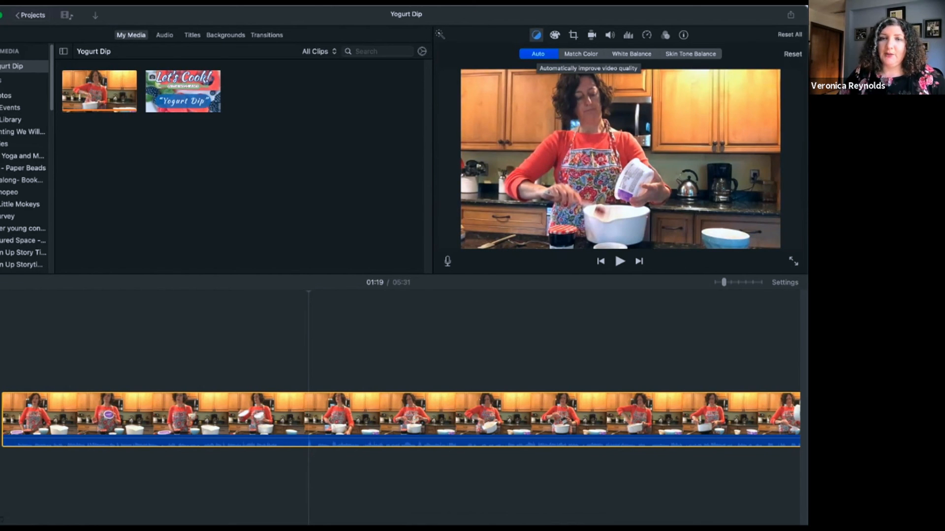
click(538, 54)
click(537, 54)
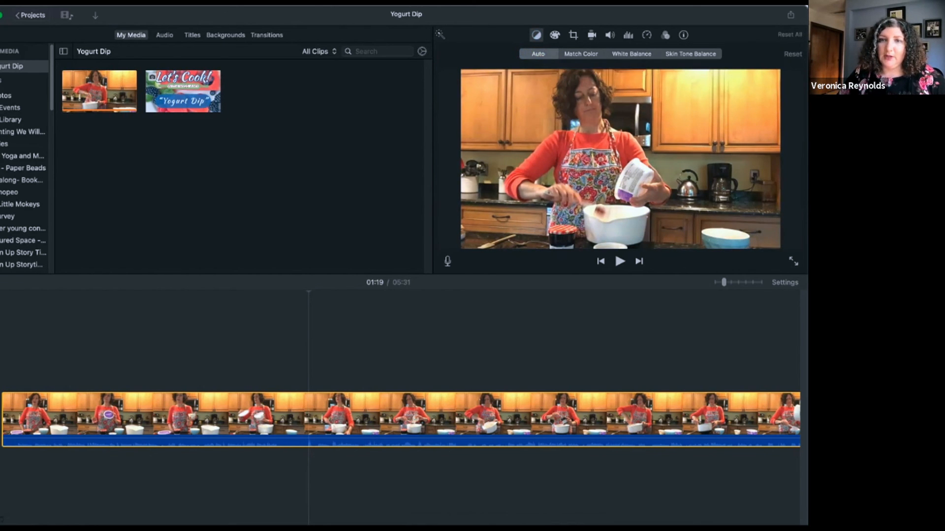
click(538, 53)
click(538, 54)
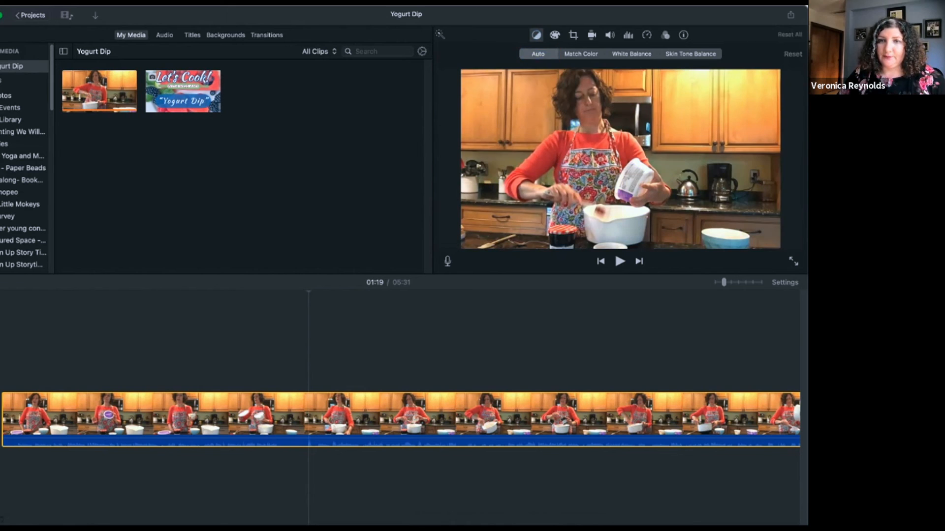
click(538, 54)
click(538, 53)
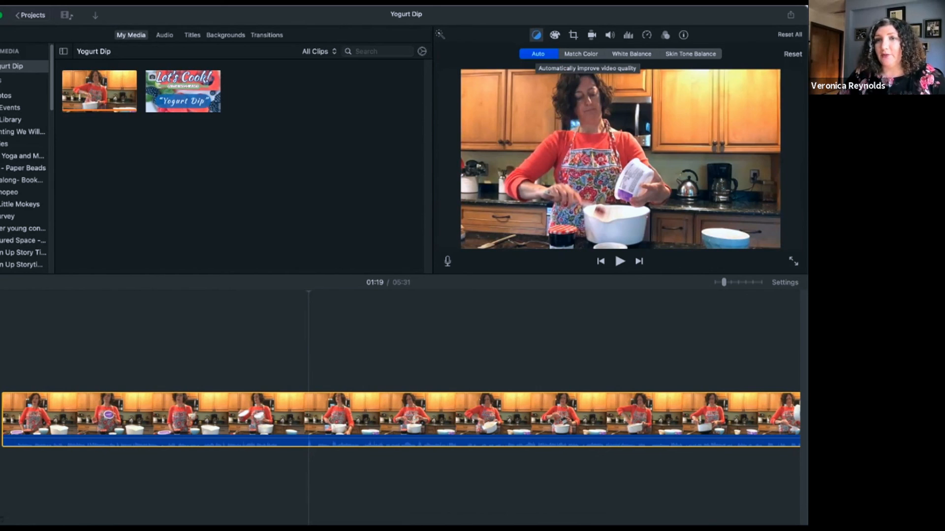
click(538, 54)
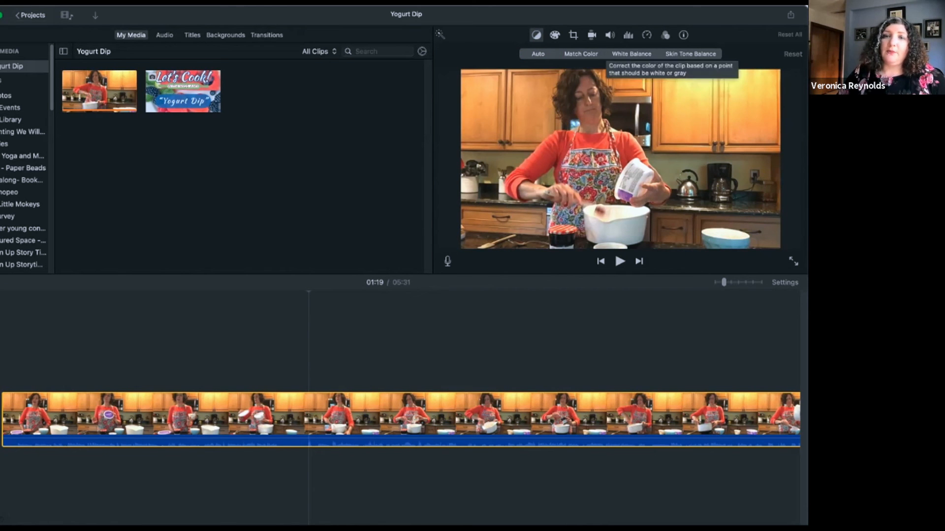
- Open the Match Color comparison for the kitchen clip and cancel it without choosing a frame
click(581, 53)
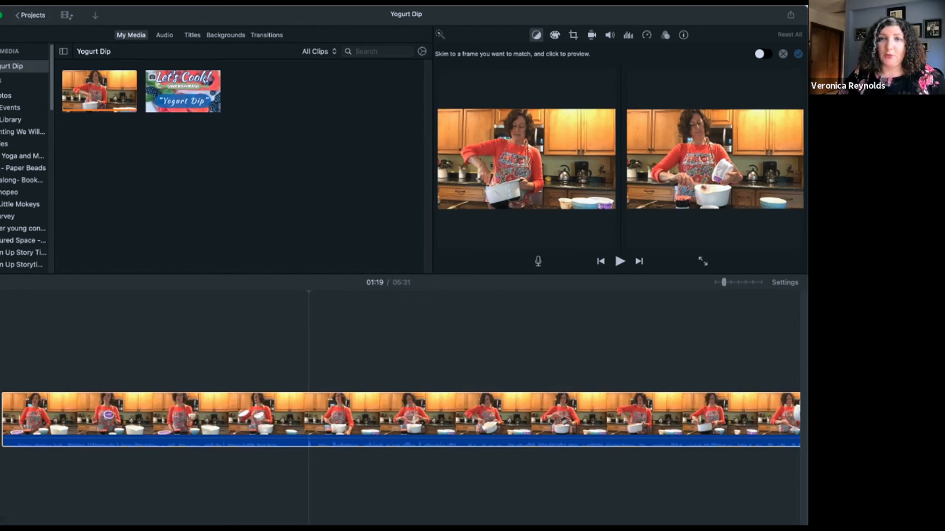
click(783, 54)
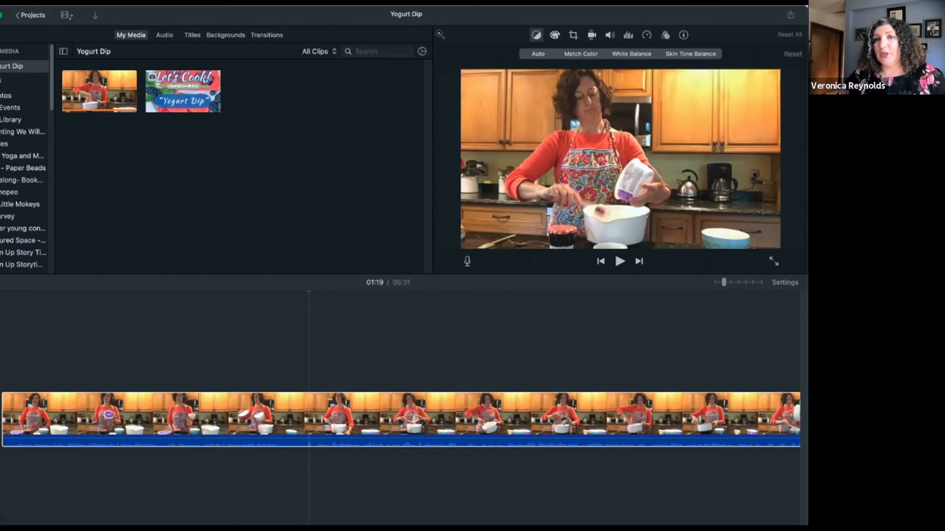
- Try White Balance samples on the white bowl and the background, then resample the bowl and apply the correction
click(631, 54)
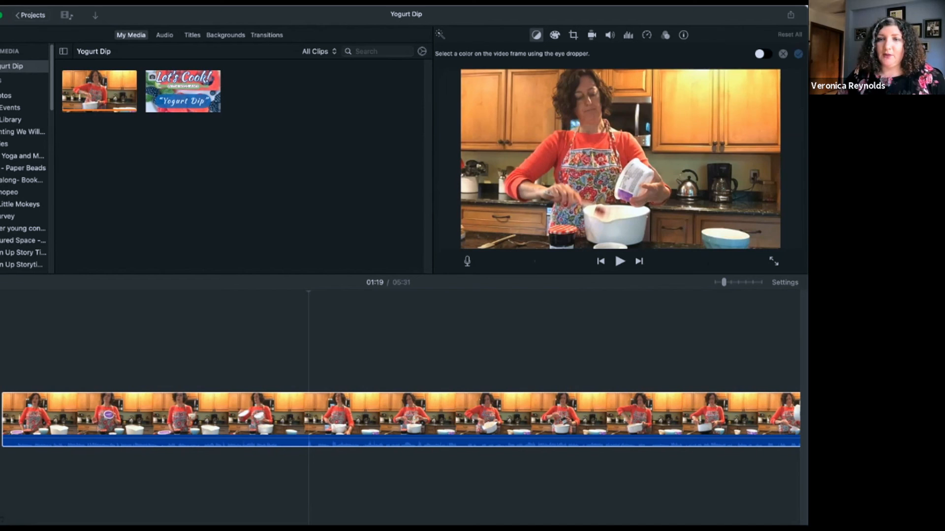
click(617, 228)
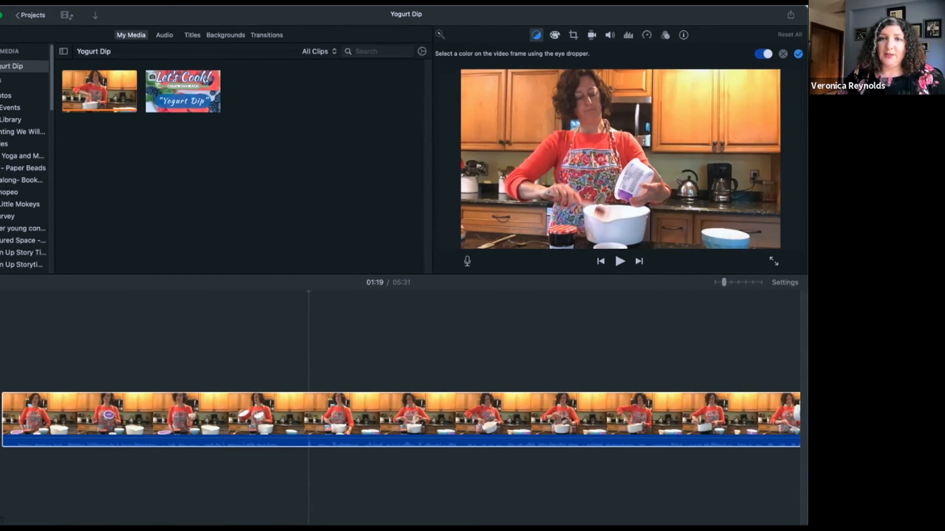
click(547, 153)
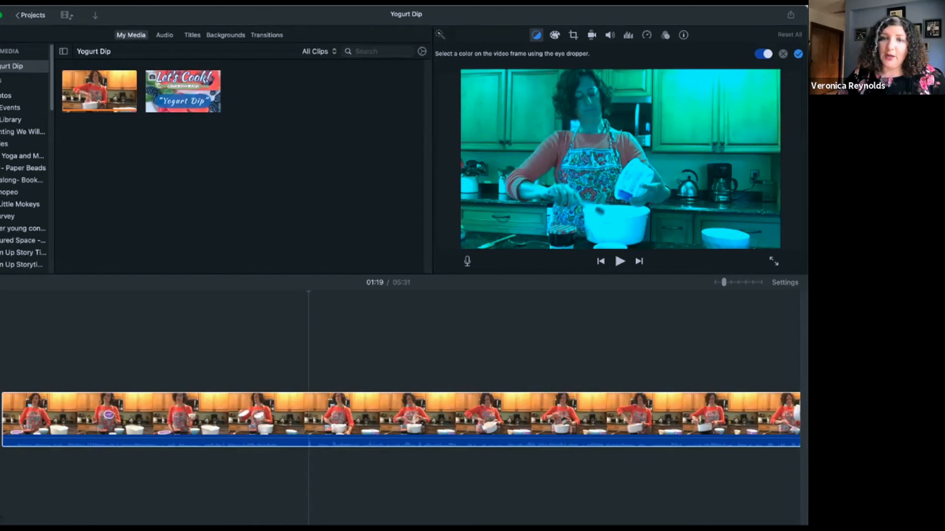
click(617, 228)
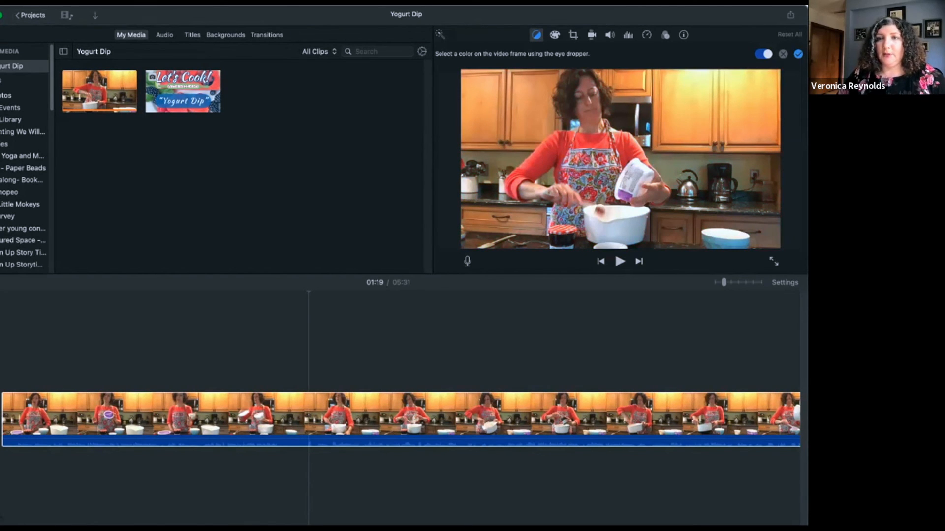
click(798, 54)
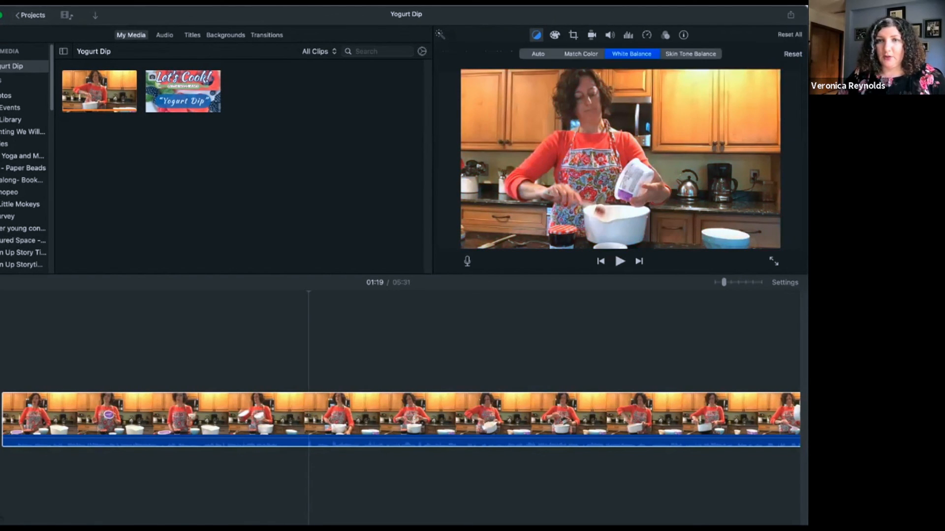
- Apply Skin Tone Balance to the kitchen clip
click(632, 54)
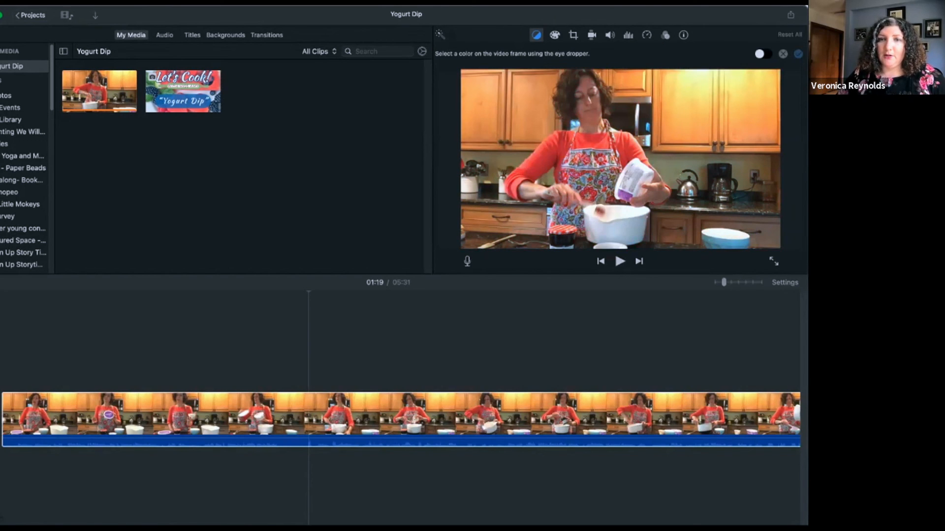
click(763, 54)
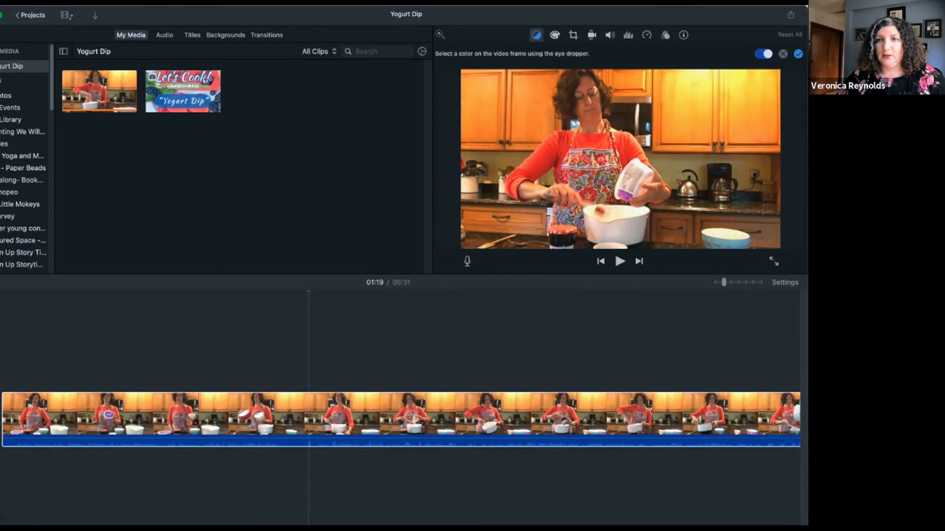
click(799, 54)
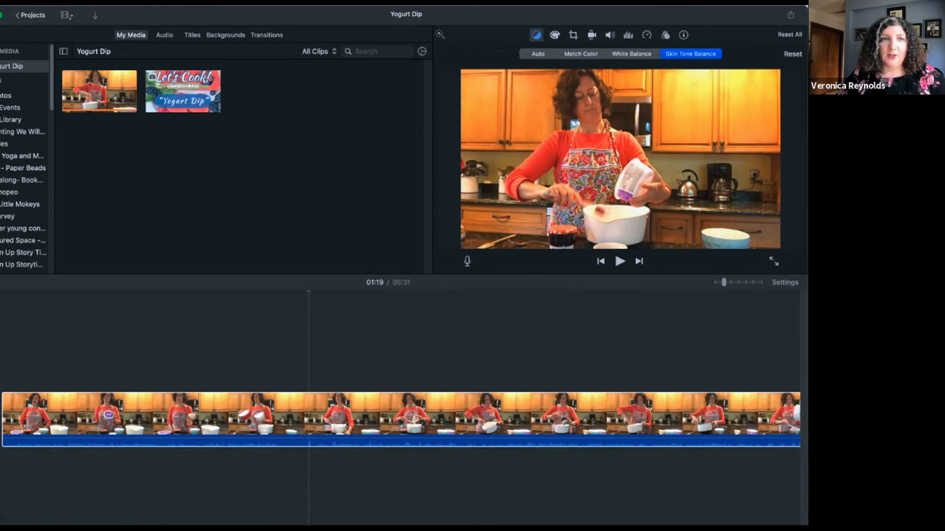
- Open the Monkey Around in May project and select its book-reading clip at about 02:17
click(31, 15)
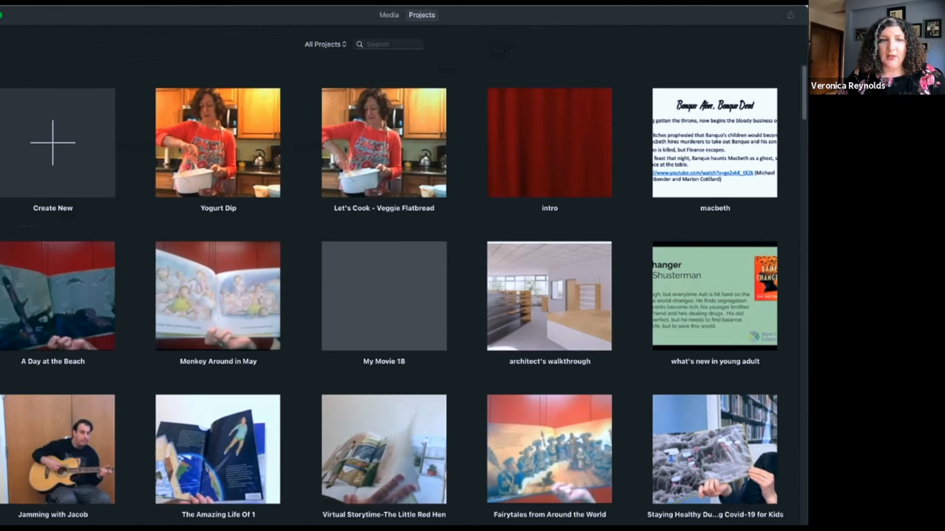
double_click(218, 295)
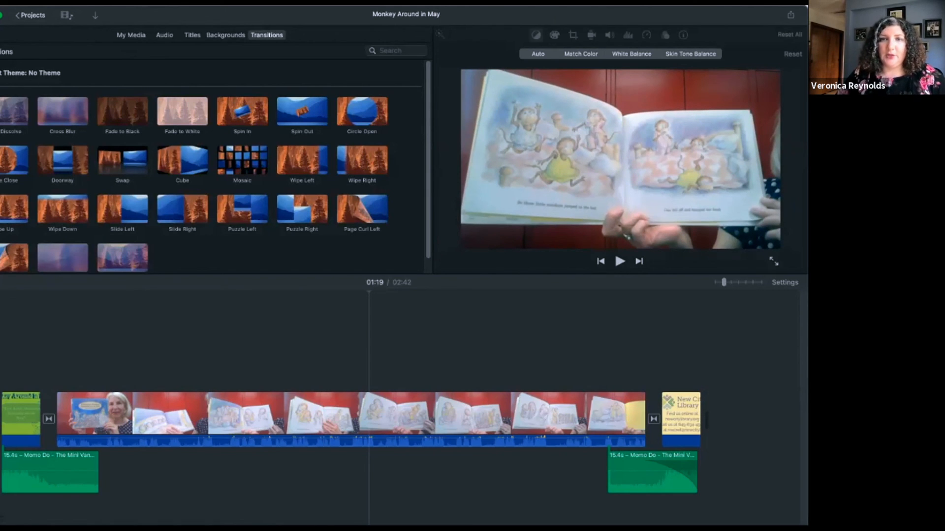
click(572, 418)
- Review the book-reading clip's White Balance correction, then switch Auto color balance on and back off
click(632, 54)
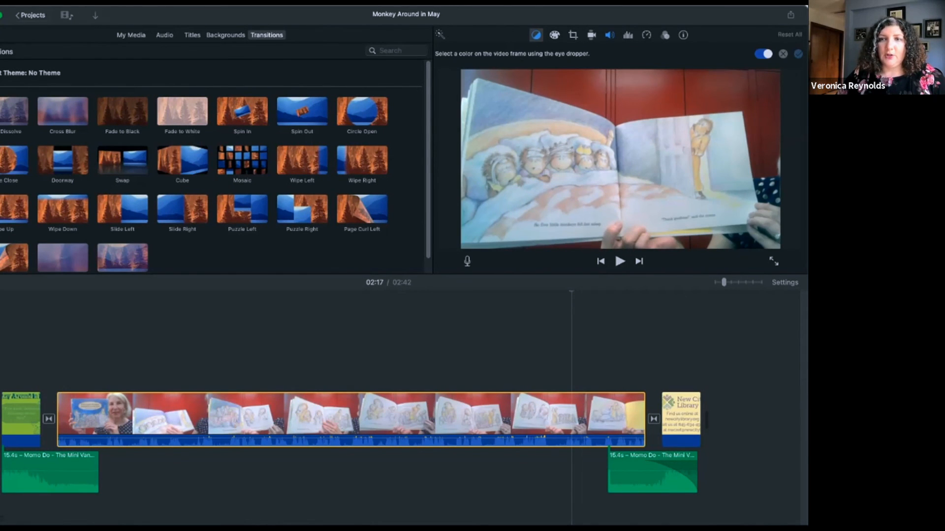
click(798, 54)
click(538, 54)
click(537, 54)
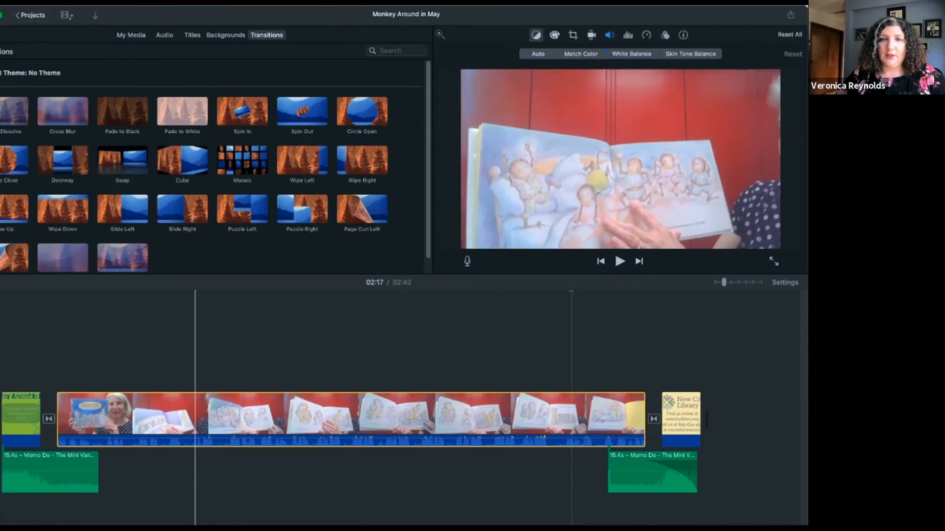
- Try White Balance and Skin Tone Balance samples on the book page at about 00:40, discarding each correction
click(195, 418)
click(631, 55)
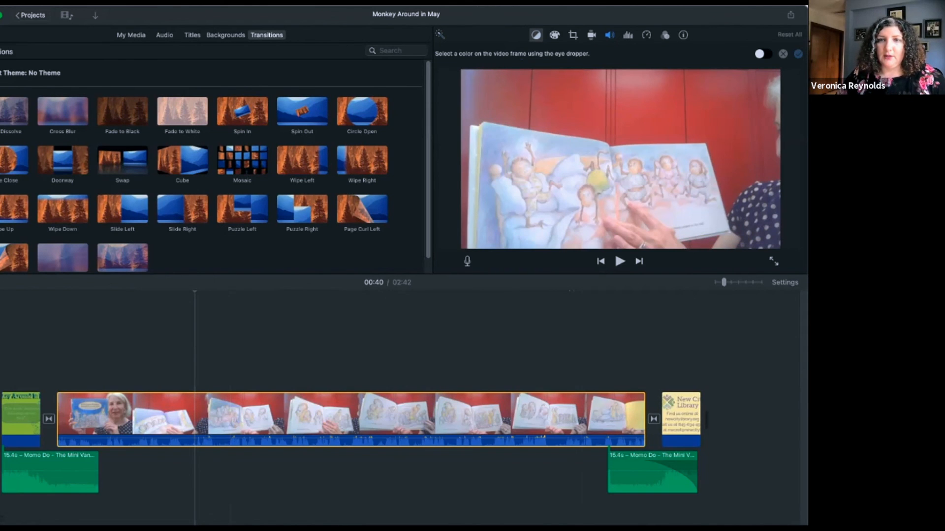
click(689, 216)
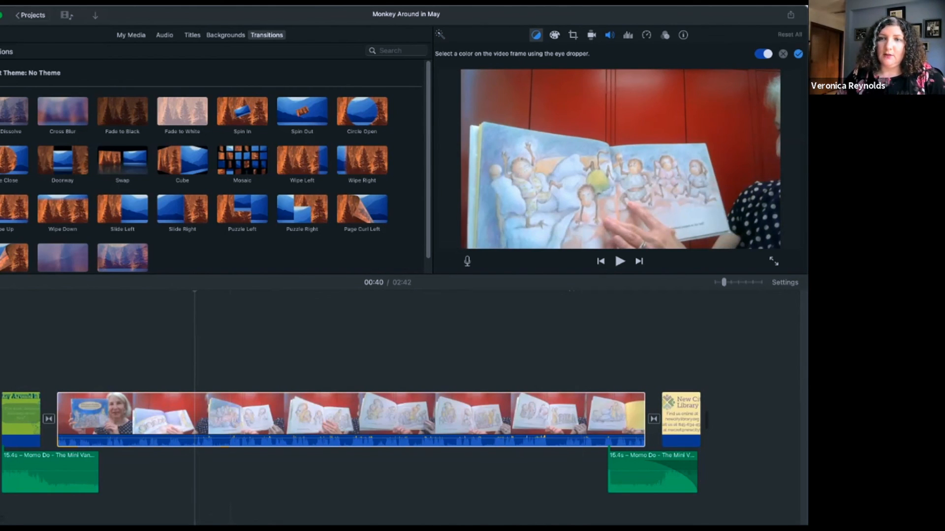
click(783, 54)
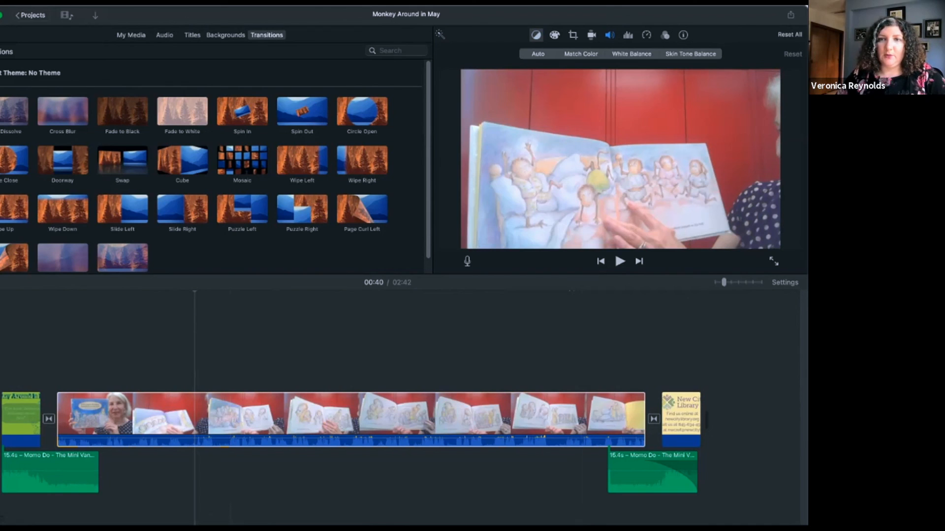
click(691, 54)
click(684, 212)
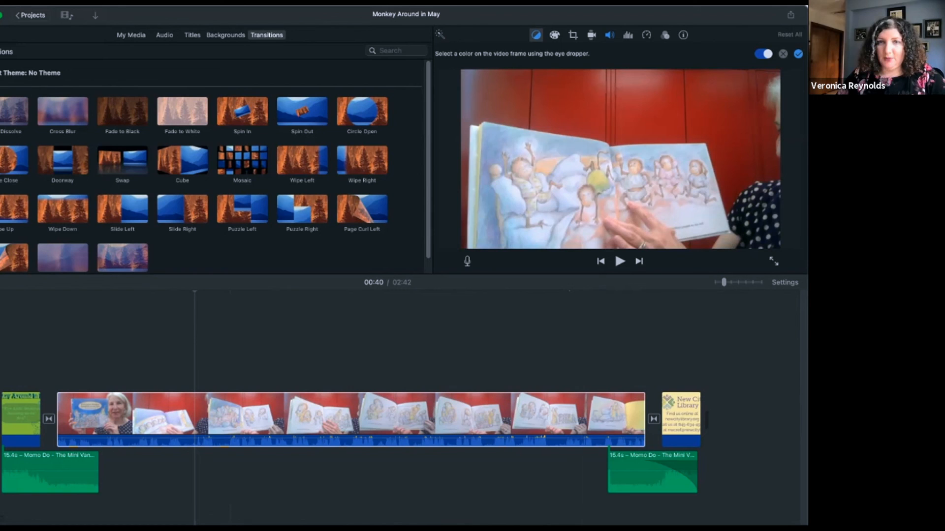
click(783, 53)
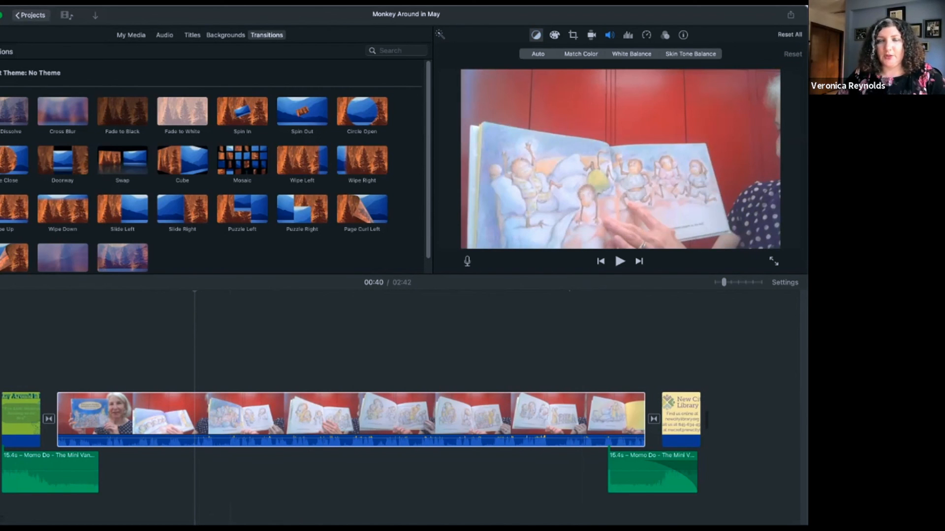
- Return to the Yogurt Dip project and select its kitchen clip at about 01:21
click(31, 15)
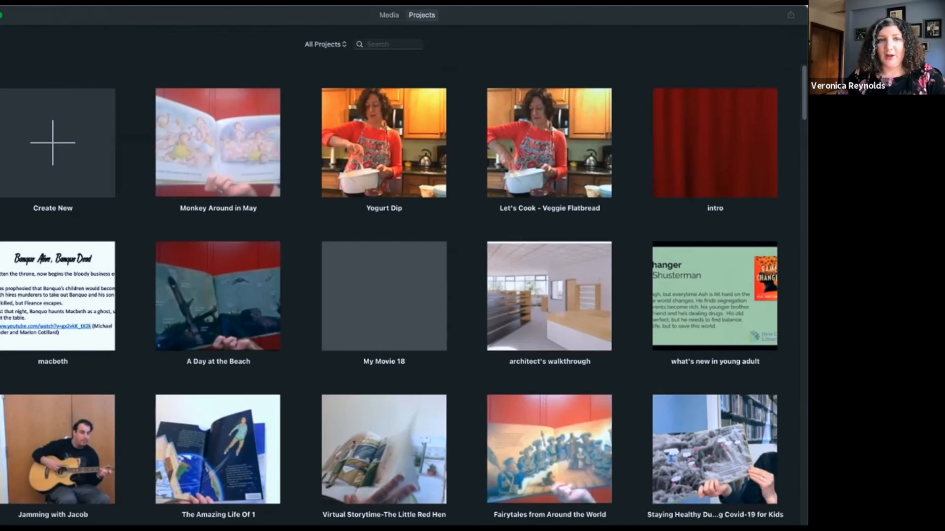
click(409, 194)
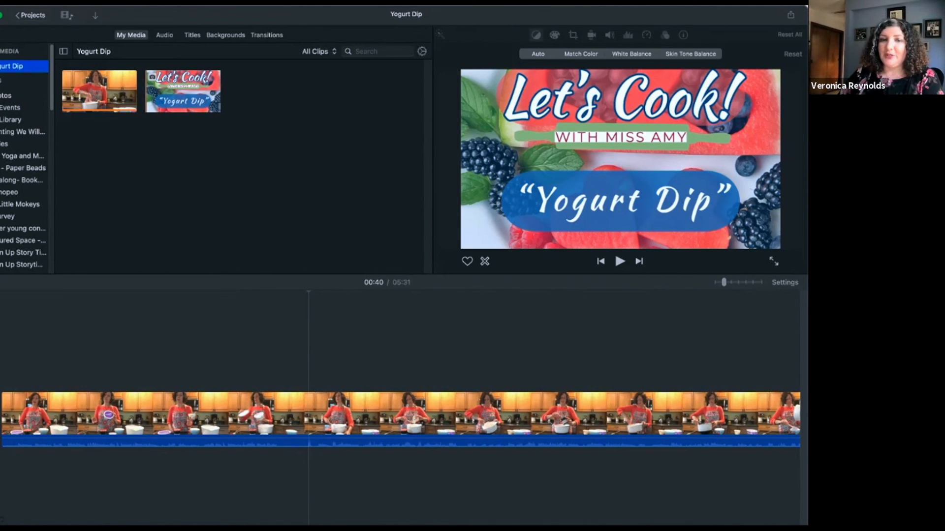
click(318, 345)
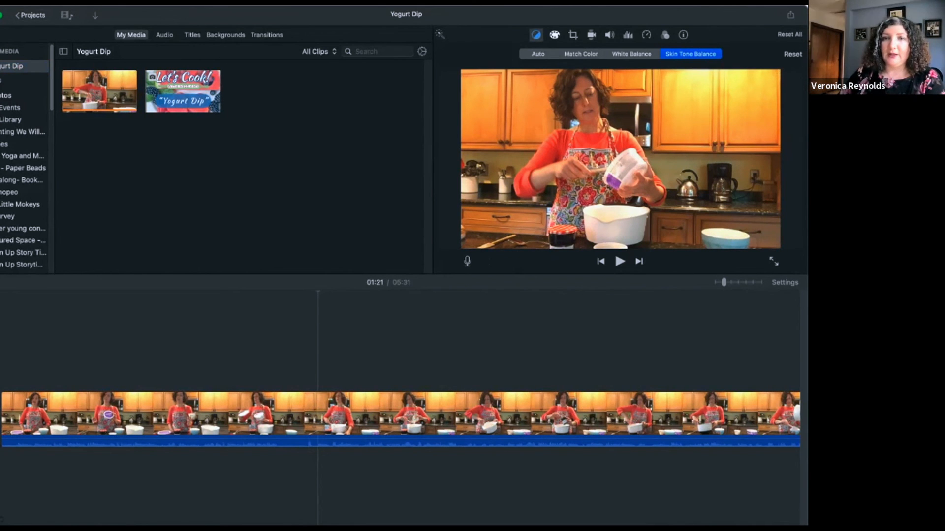
- Try the kitchen clip's highlights adjustment in Color Correction, reset it, and try the shadows adjustment
click(554, 34)
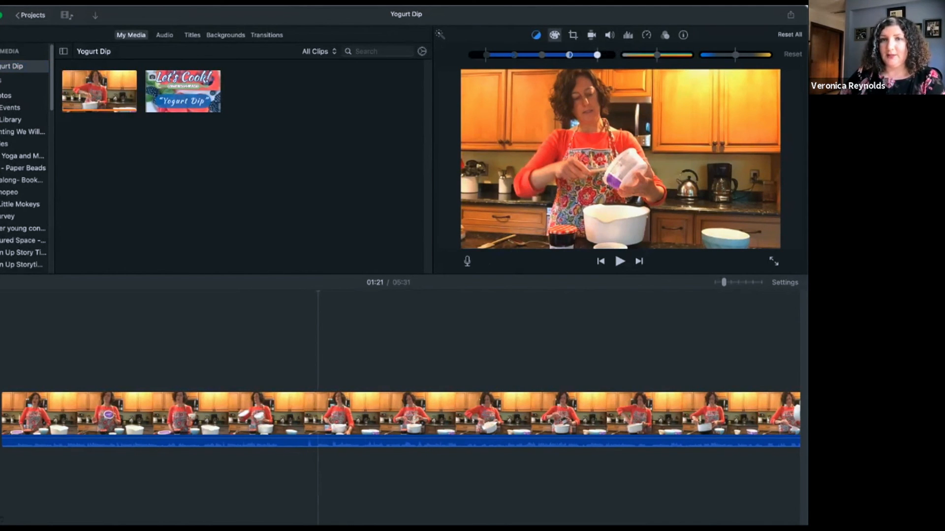
mouse_move(597, 55)
mouse_down()
mouse_move(554, 55)
mouse_move(597, 55)
mouse_up()
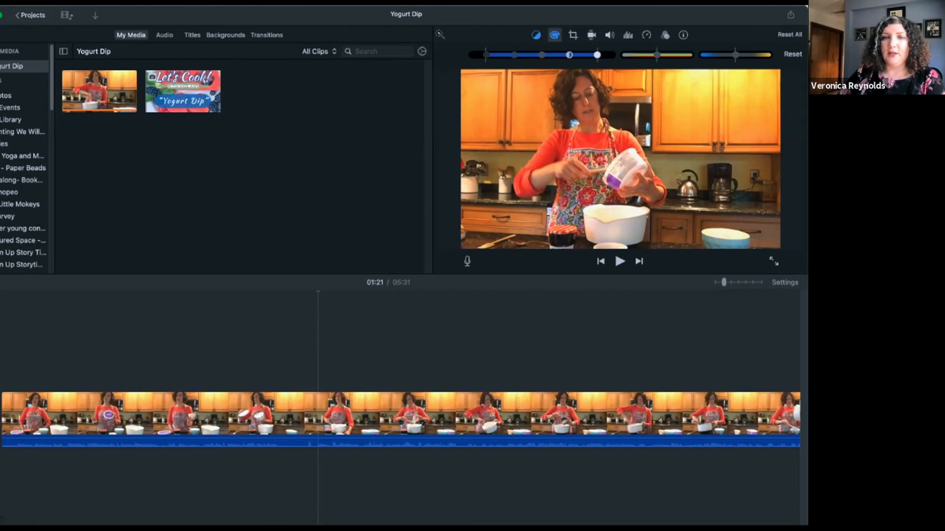
click(793, 55)
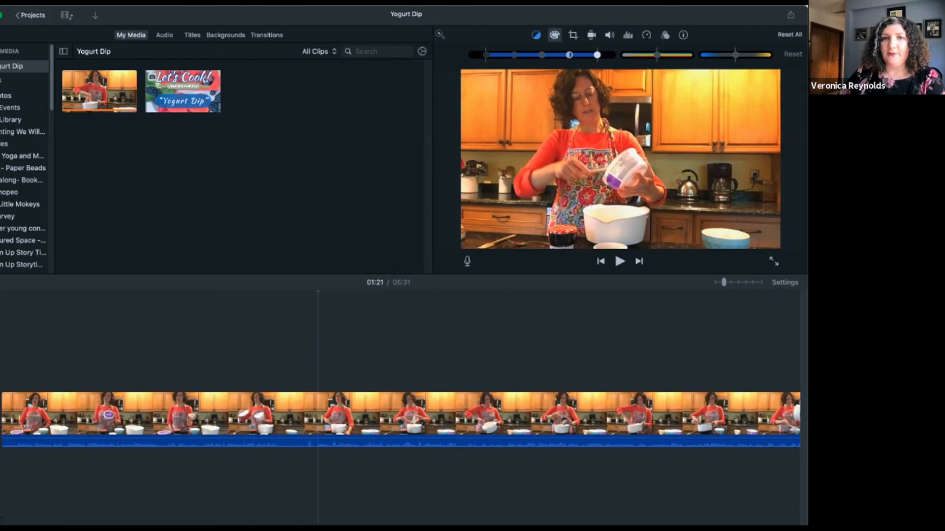
mouse_move(485, 55)
mouse_down()
mouse_move(523, 55)
mouse_move(487, 54)
mouse_up()
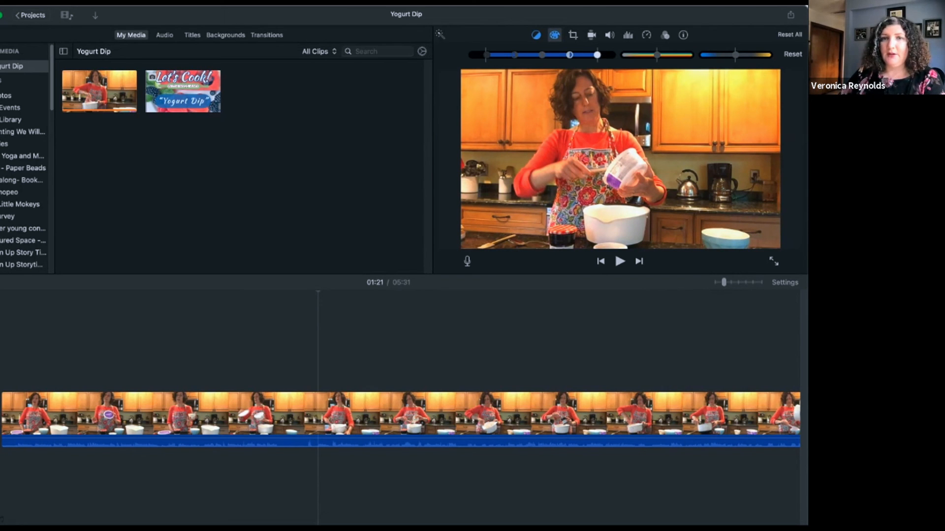
- Resample Skin Tone Balance on the large white bowl, then on the small blue bowl, applying each correction
click(536, 35)
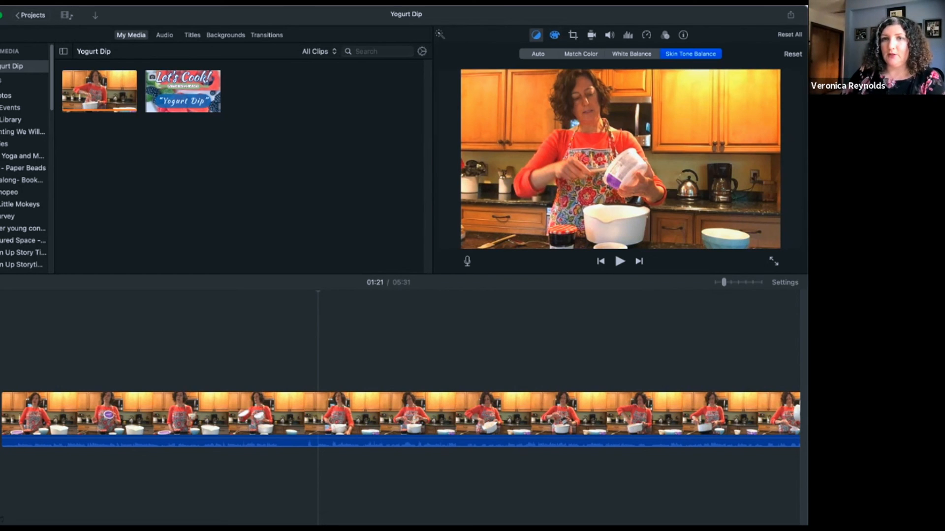
click(690, 54)
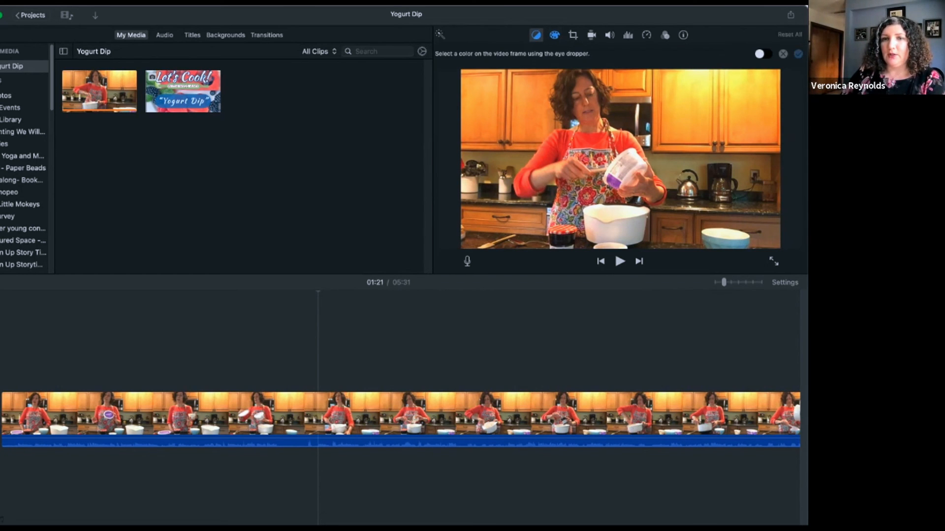
click(616, 227)
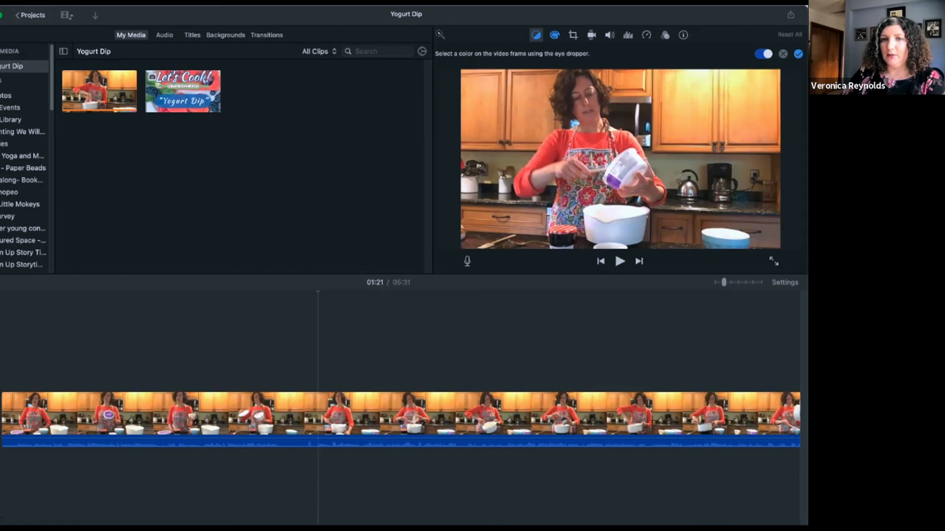
click(798, 53)
click(690, 54)
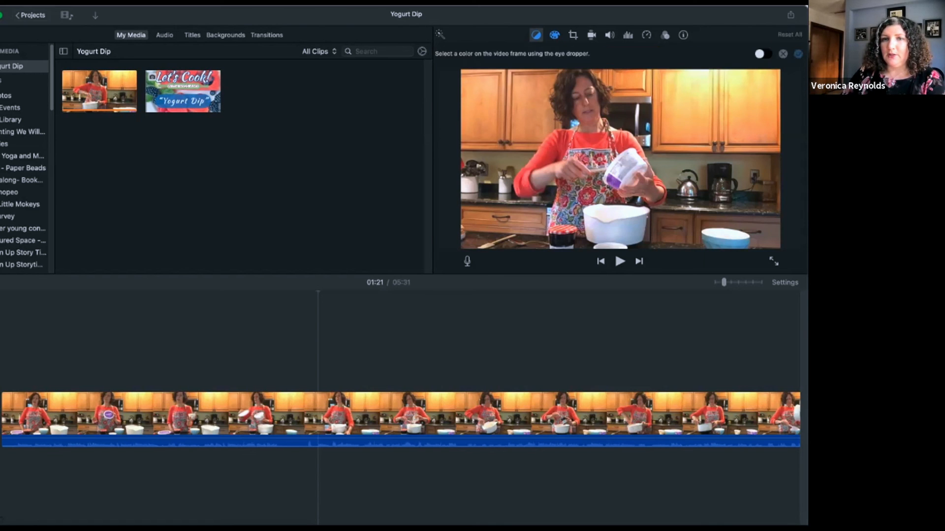
click(725, 239)
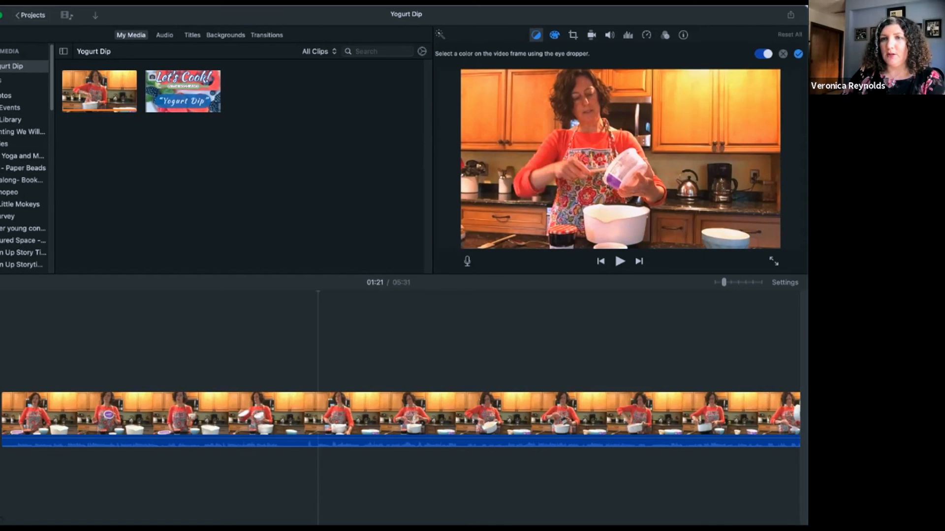
click(798, 54)
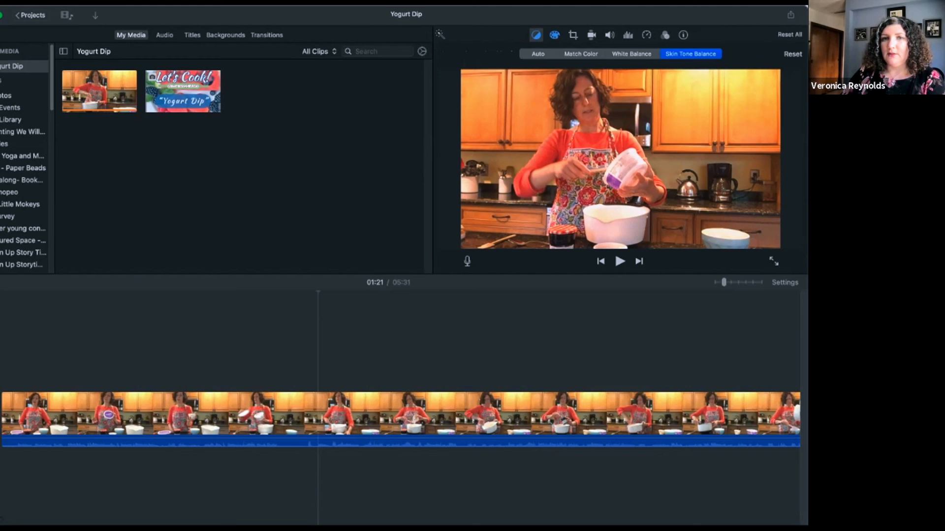
- Try brighter and darker highlights and shadows on the kitchen clip, bringing both back near their starting positions
click(555, 35)
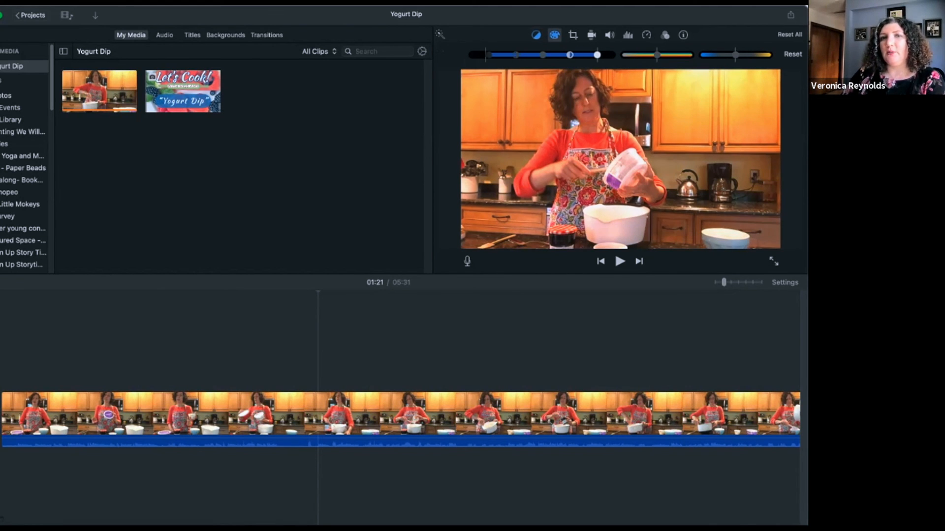
mouse_move(597, 55)
mouse_down()
mouse_move(584, 55)
mouse_move(597, 54)
mouse_up()
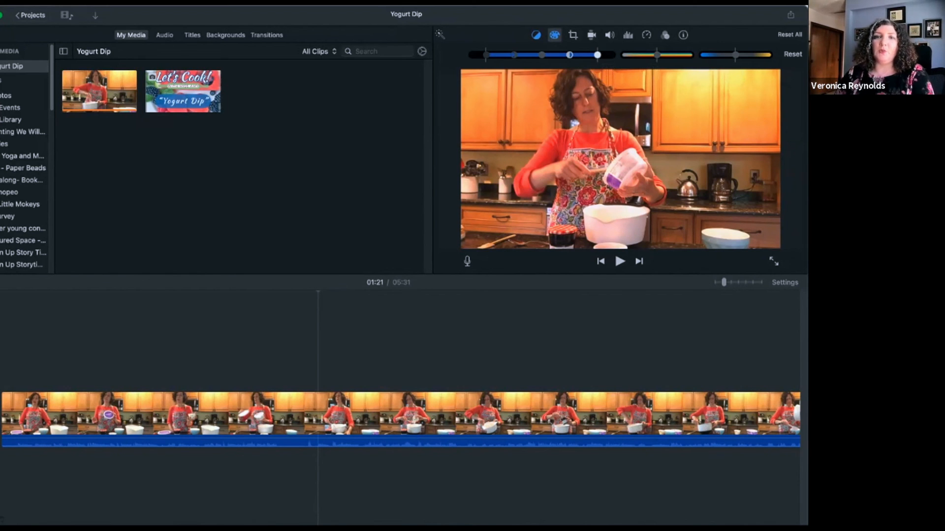
mouse_move(597, 54)
mouse_down()
mouse_move(576, 55)
mouse_move(597, 55)
mouse_up()
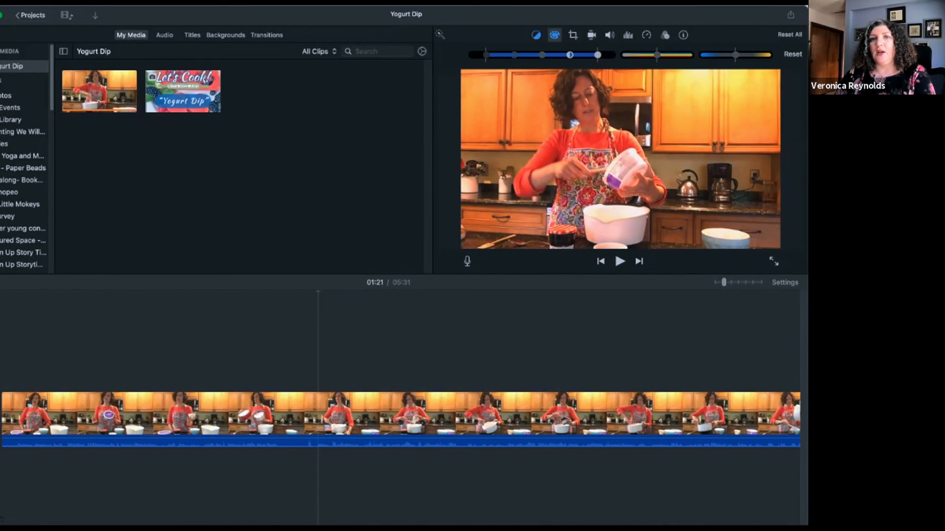
mouse_move(485, 55)
mouse_down()
mouse_move(521, 54)
mouse_move(487, 54)
mouse_up()
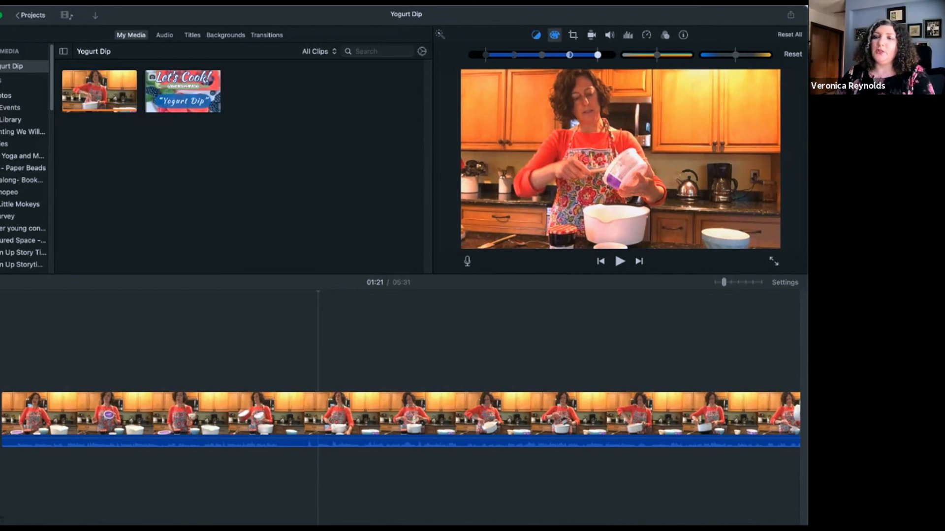
- Try maximum saturation, then warmer and cooler color temperatures on the kitchen clip, returning each adjustment to its center
drag(657, 55, 690, 54)
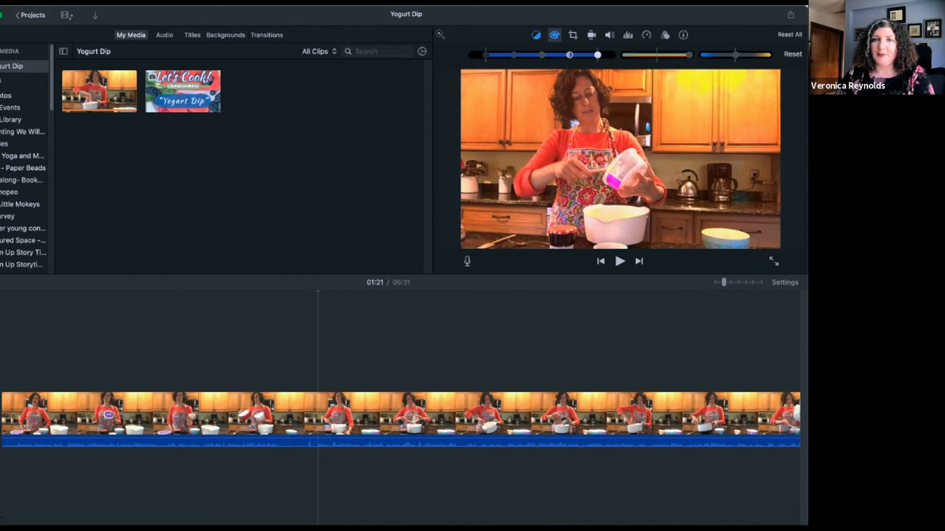
drag(689, 54, 656, 55)
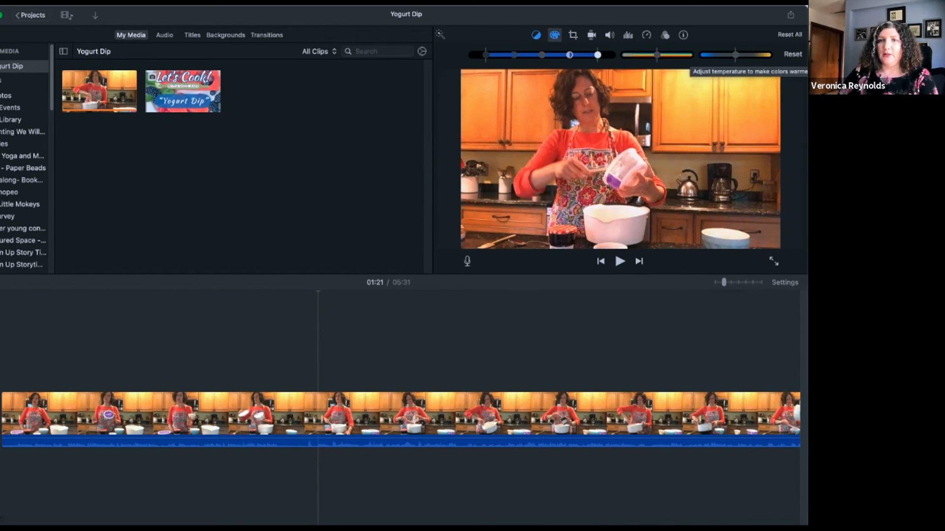
drag(736, 55, 742, 55)
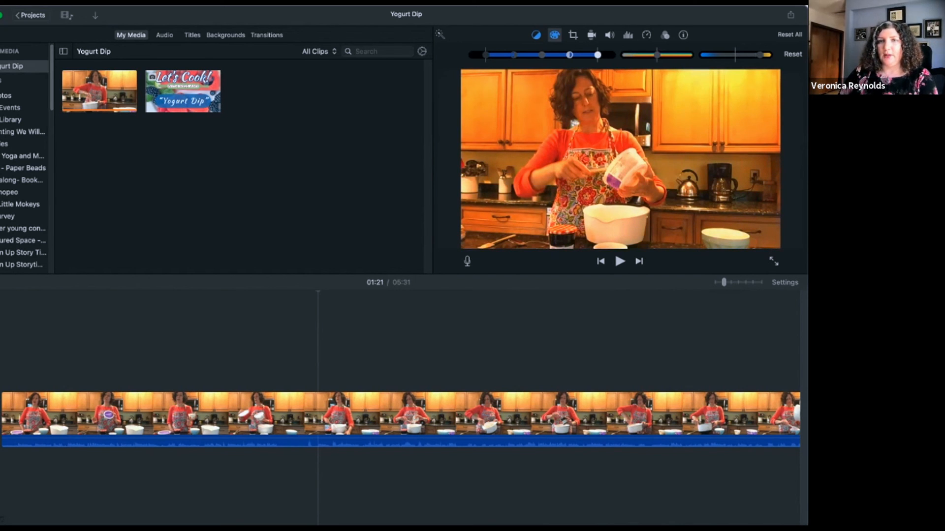
drag(715, 55, 724, 55)
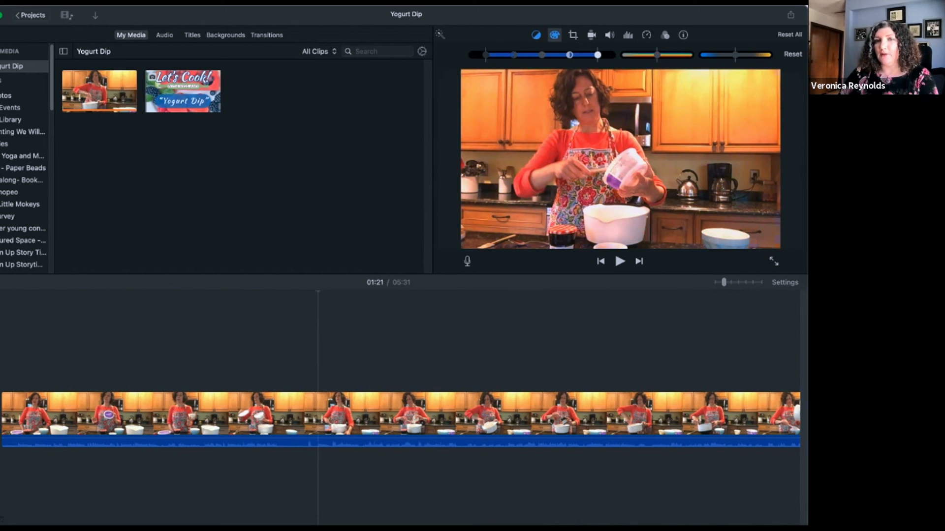
drag(711, 55, 742, 54)
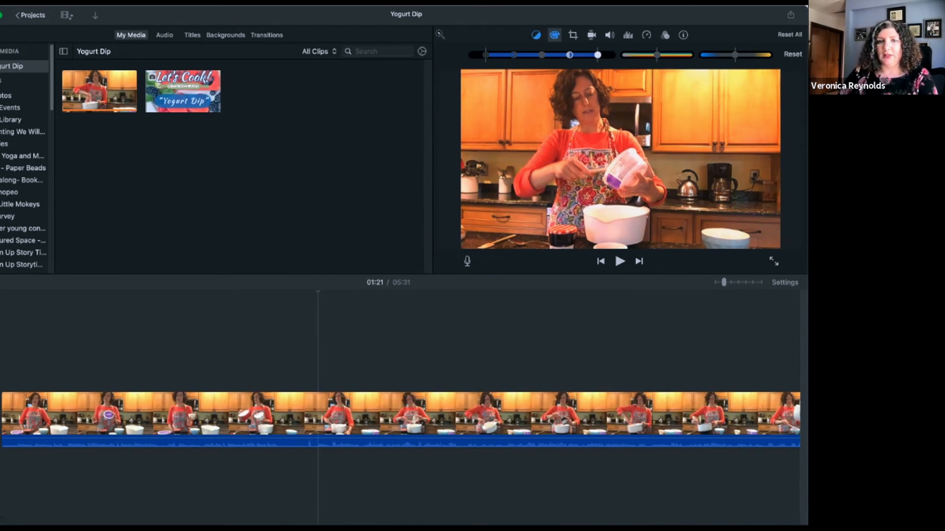
- Show the kitchen clip's cropping options at about 02:32, then overlay the Whisper Network cover image at the clip's start
click(590, 418)
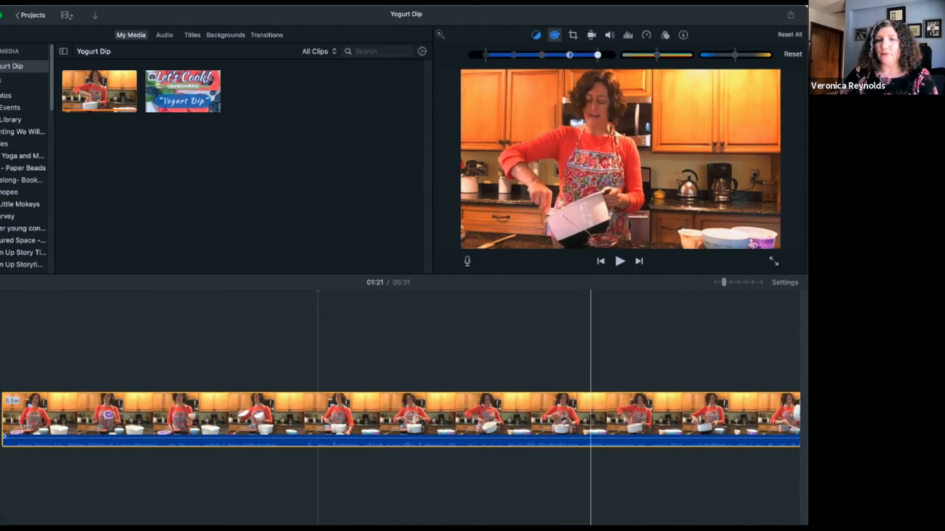
click(572, 35)
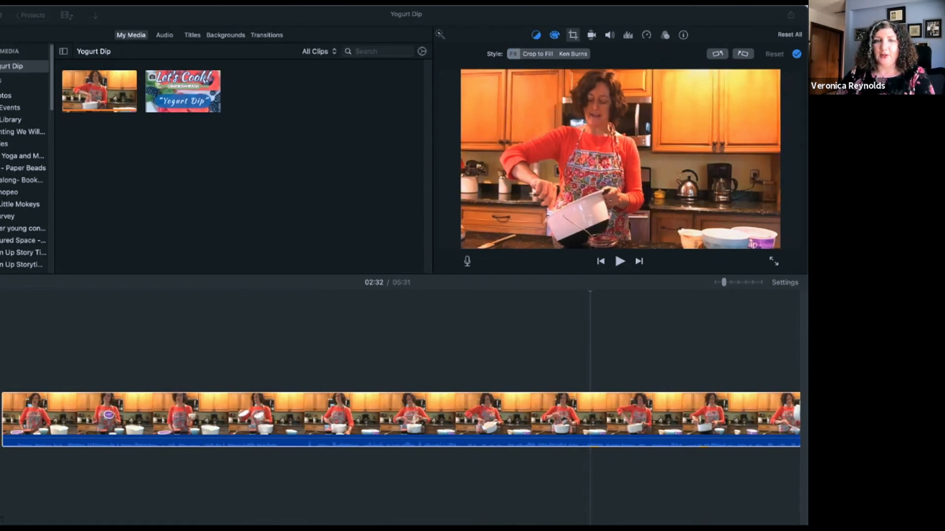
drag(182, 91, 13, 361)
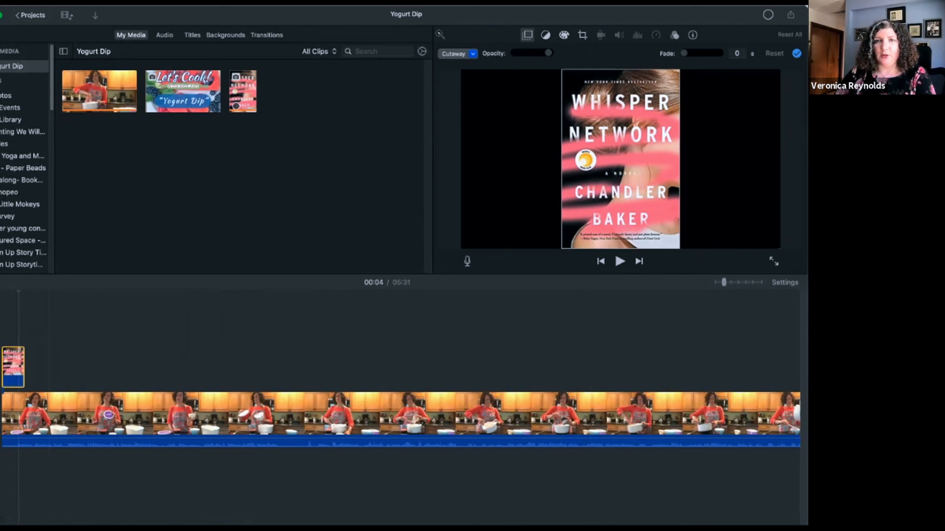
- Crop the Whisper Network cover to fill the frame around its two title words and play back the result
click(582, 35)
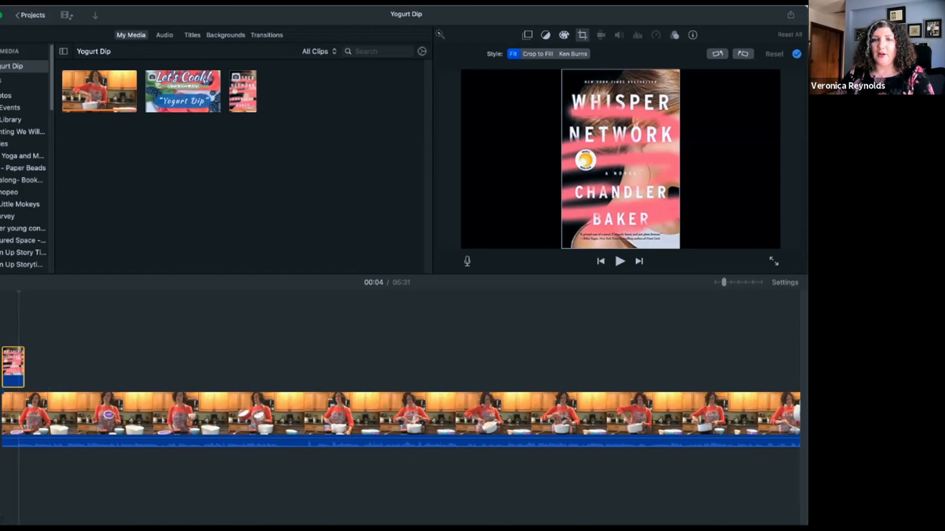
click(537, 55)
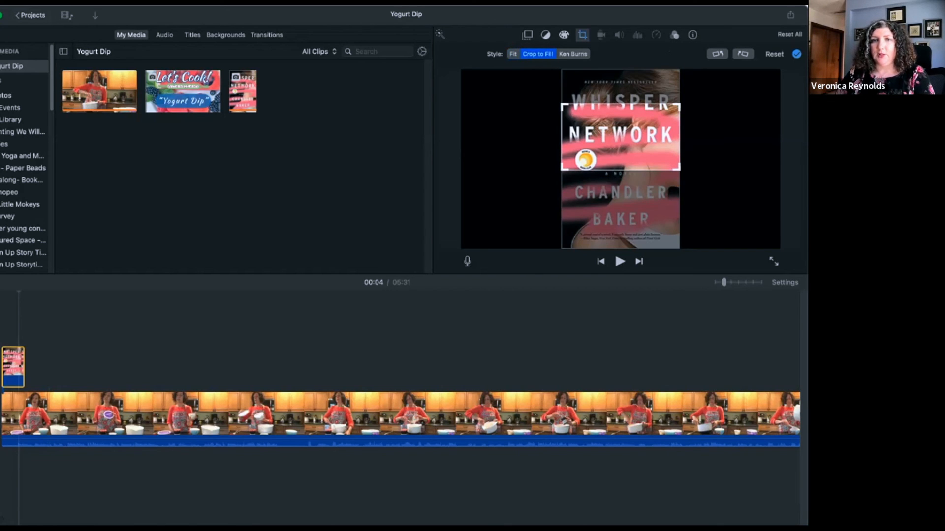
mouse_move(562, 104)
mouse_down()
mouse_move(527, 85)
mouse_move(558, 102)
mouse_up()
drag(620, 136, 621, 118)
key(space)
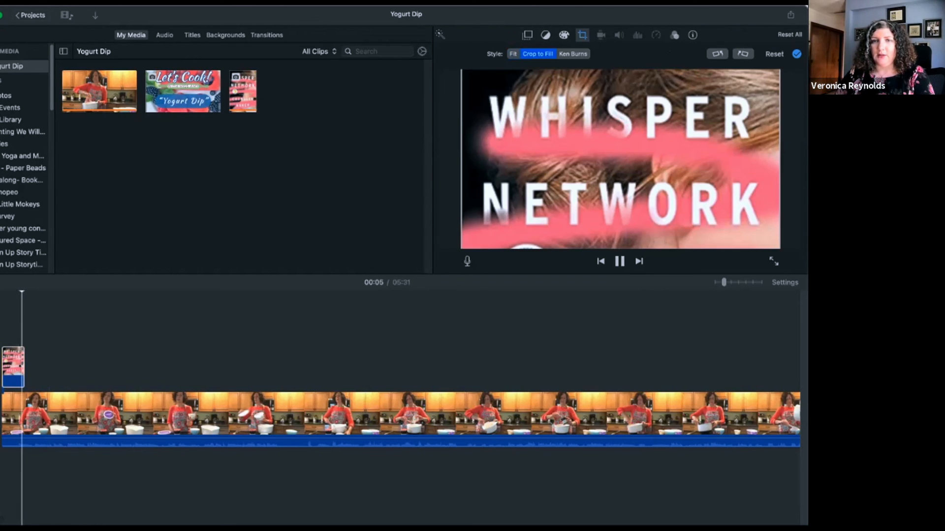
key(space)
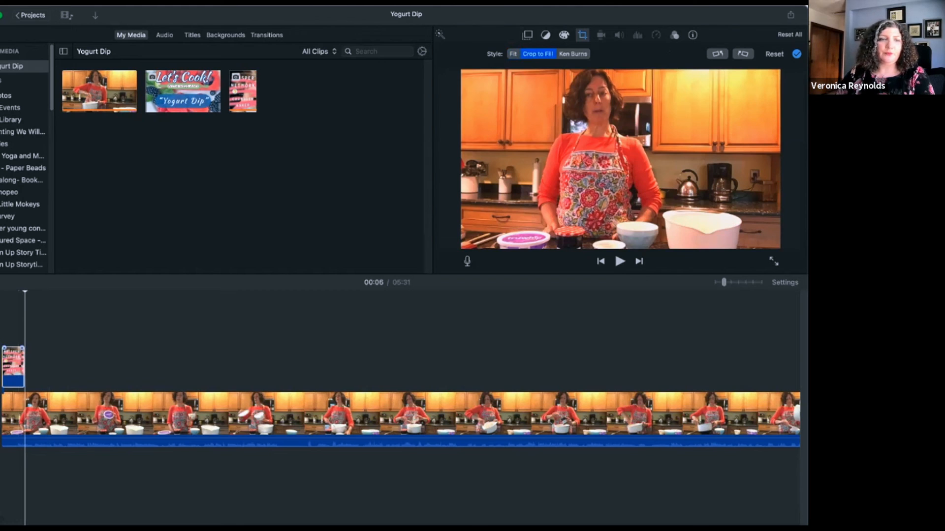
click(14, 366)
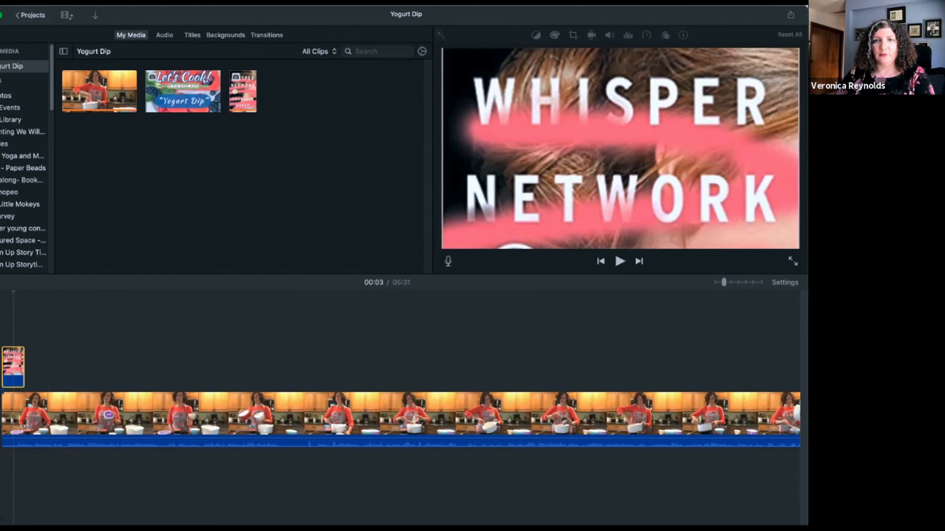
- Try the Ken Burns style on the Whisper Network cover, starting on the title words and ending over the author's name, and play it back
click(81, 415)
click(6, 367)
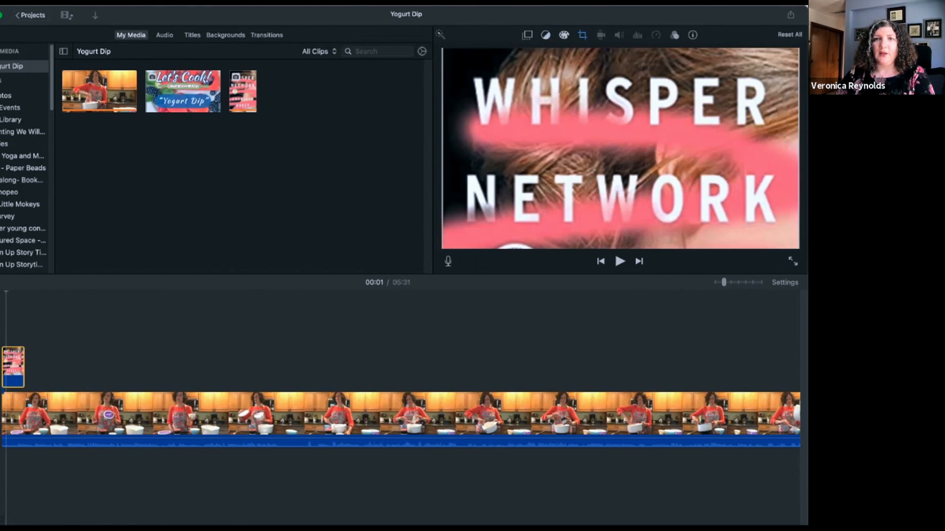
click(582, 35)
click(572, 54)
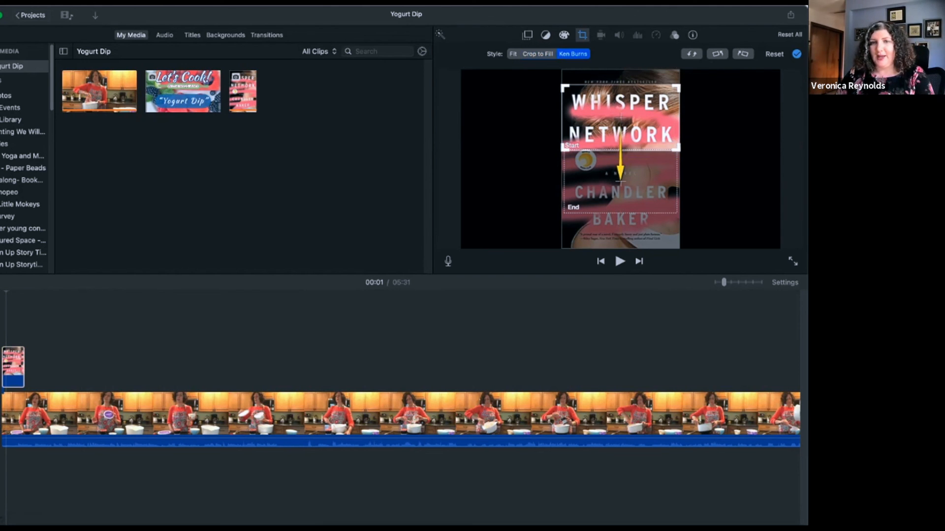
drag(620, 117, 620, 102)
drag(620, 182, 631, 209)
drag(621, 102, 618, 118)
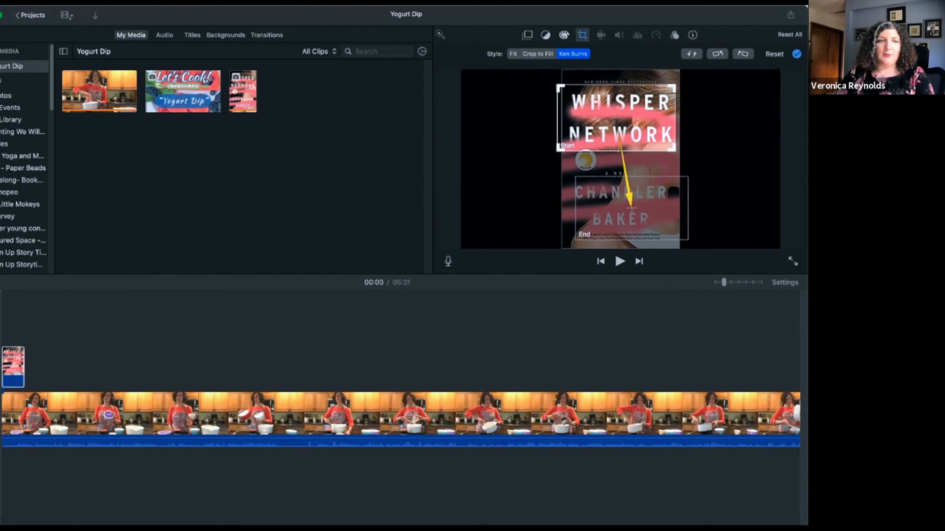
key(space)
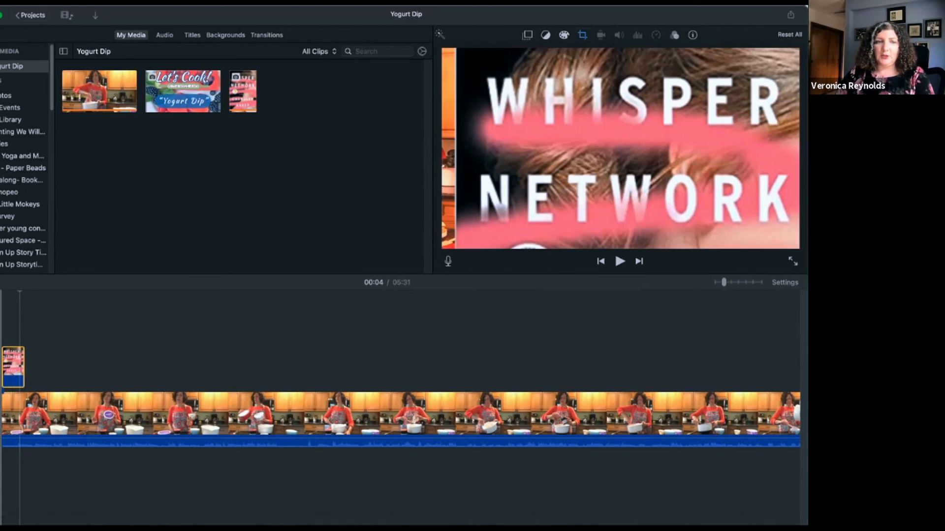
- Delete the Whisper Network cover from the timeline and show the kitchen clip's stabilization options at about 01:57
click(11, 365)
key(Delete)
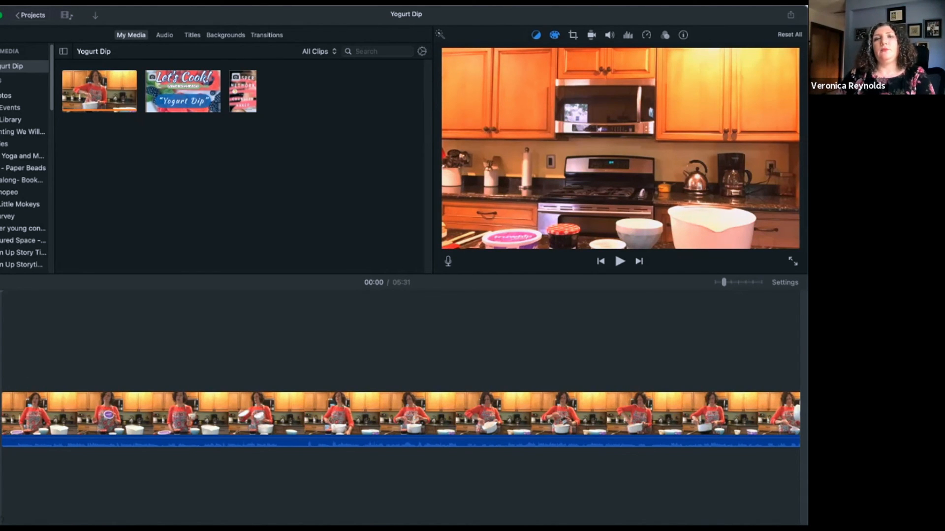
click(456, 416)
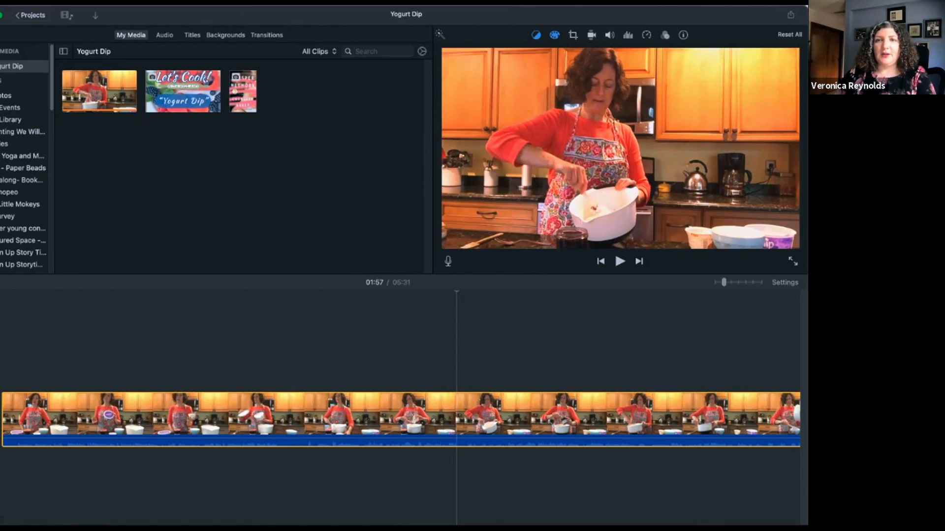
click(592, 35)
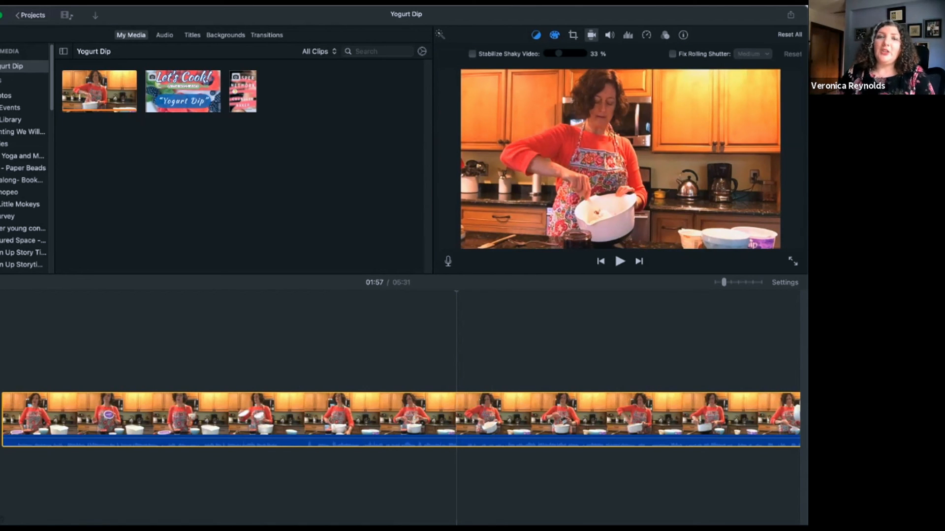
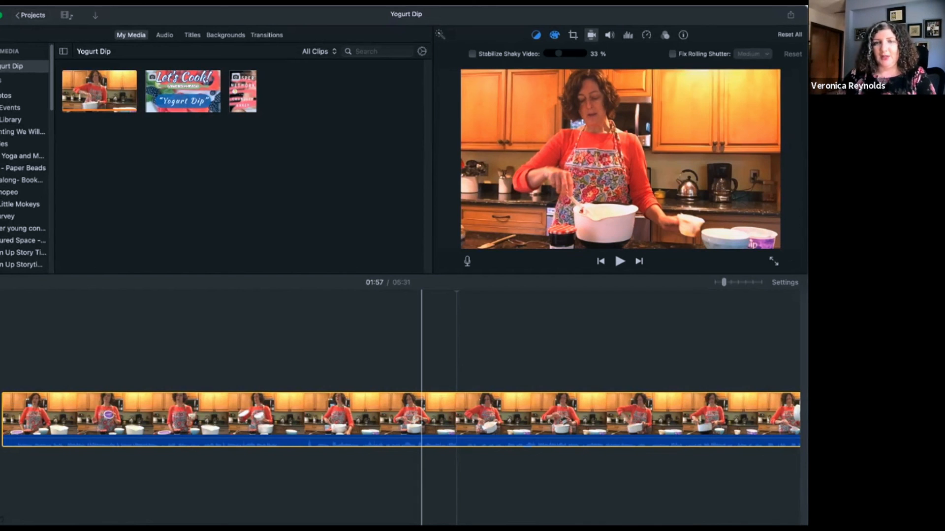
- Undo the last color balance change on the kitchen clip and show its volume options
click(152, 418)
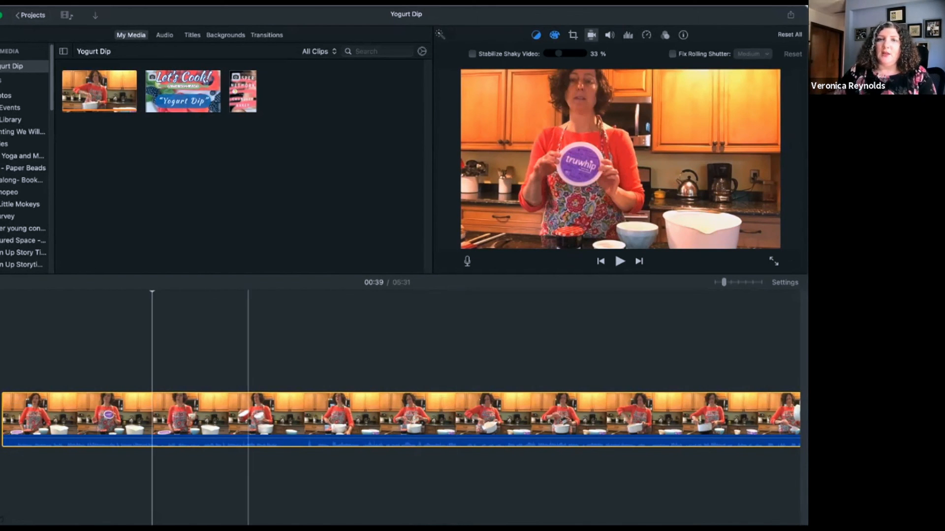
key(super+z)
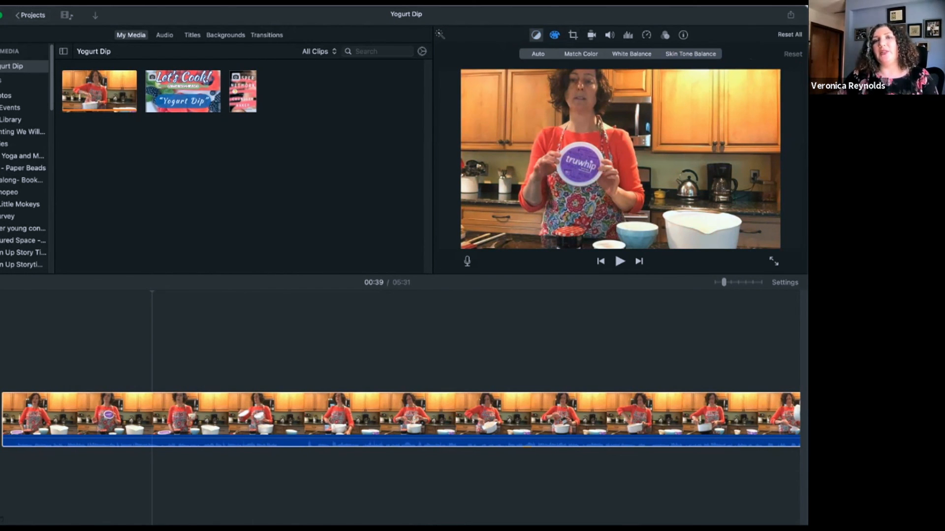
click(592, 35)
click(610, 35)
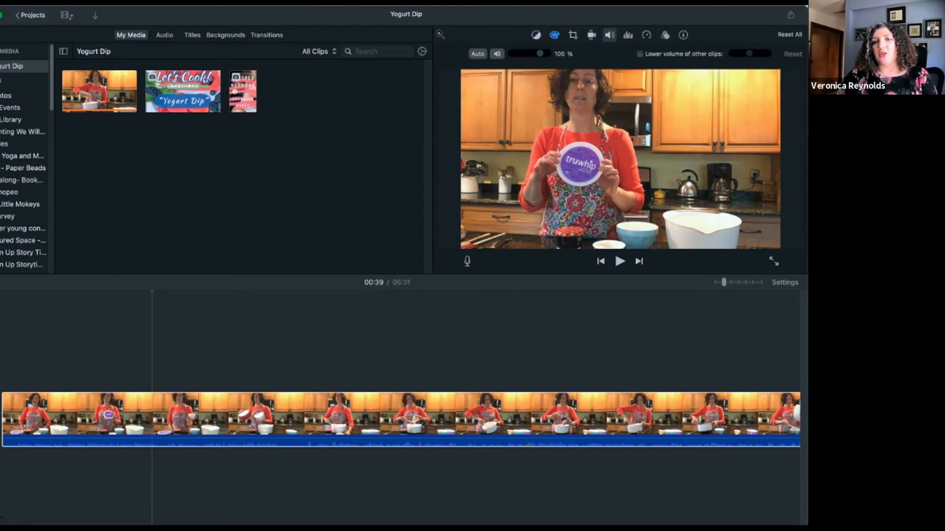
- Try automatic color balance on the kitchen clip at about 02:34, then reset both its color balance and color correction
click(600, 419)
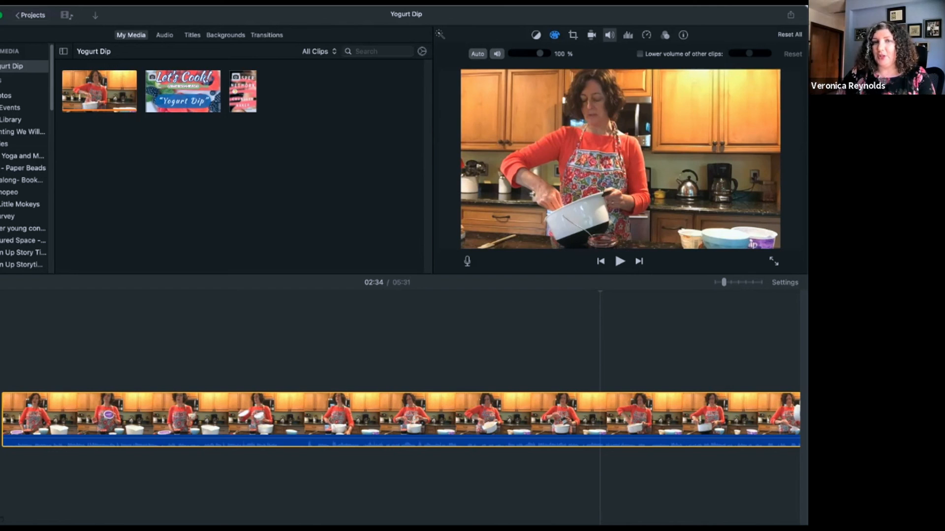
click(535, 35)
click(537, 54)
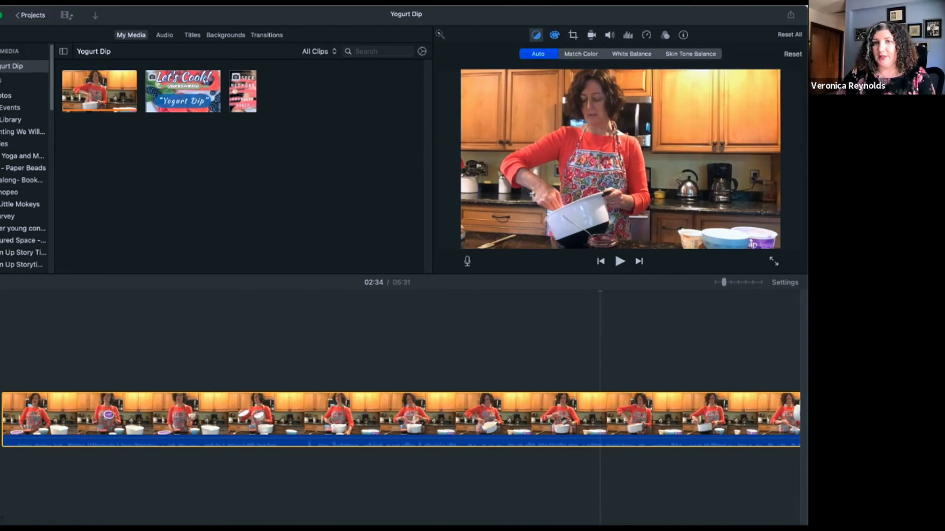
click(792, 54)
click(554, 35)
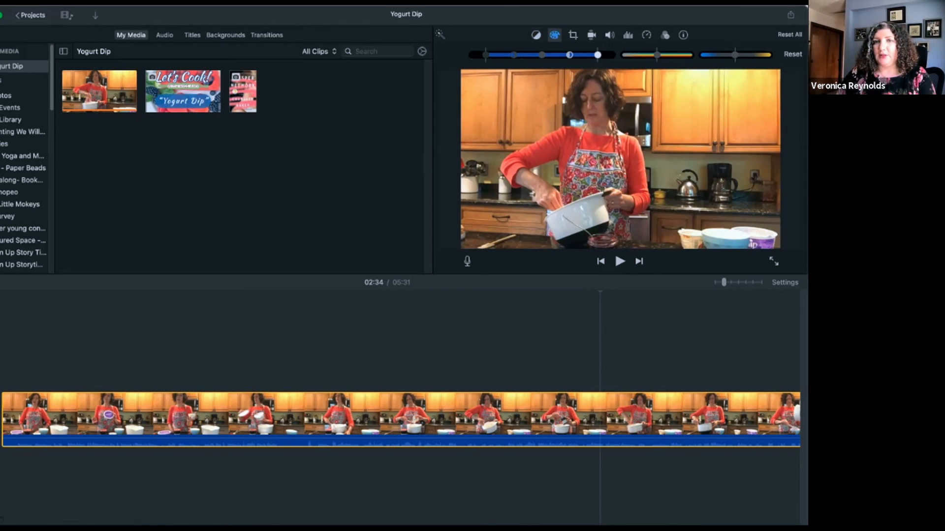
click(792, 54)
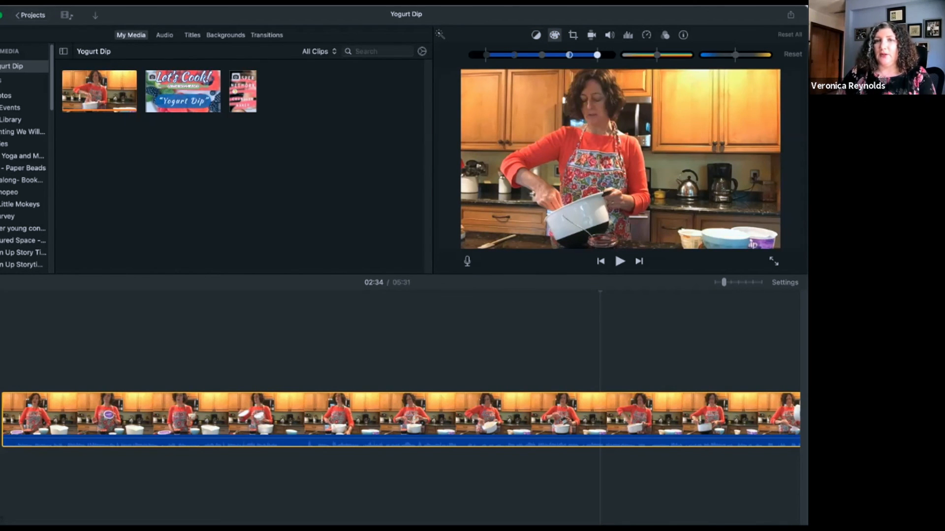
- Show the kitchen clip's cropping options and its volume options, then select its source clip in the project media
click(573, 35)
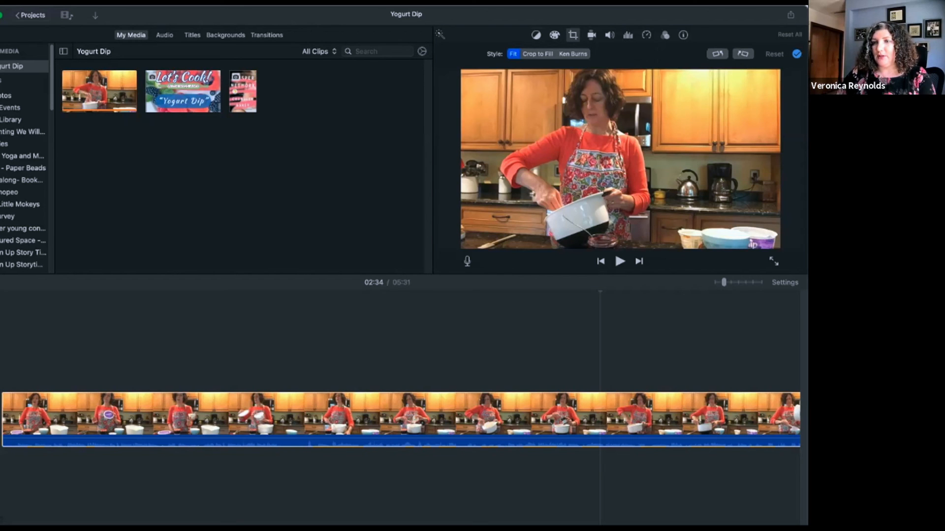
click(592, 35)
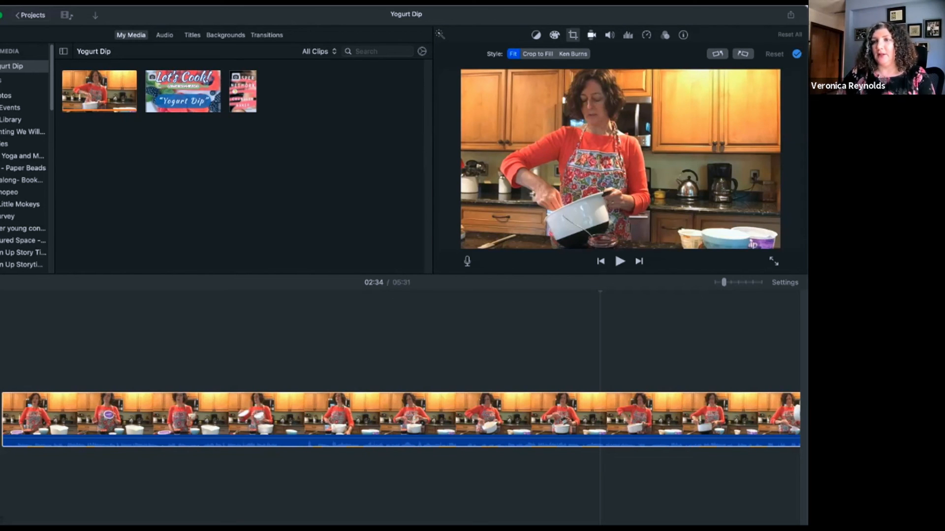
click(609, 35)
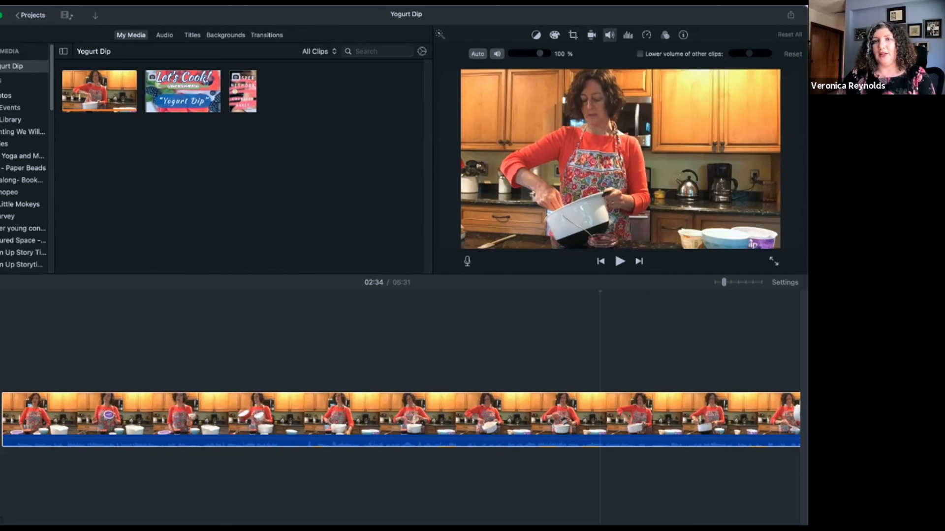
click(566, 418)
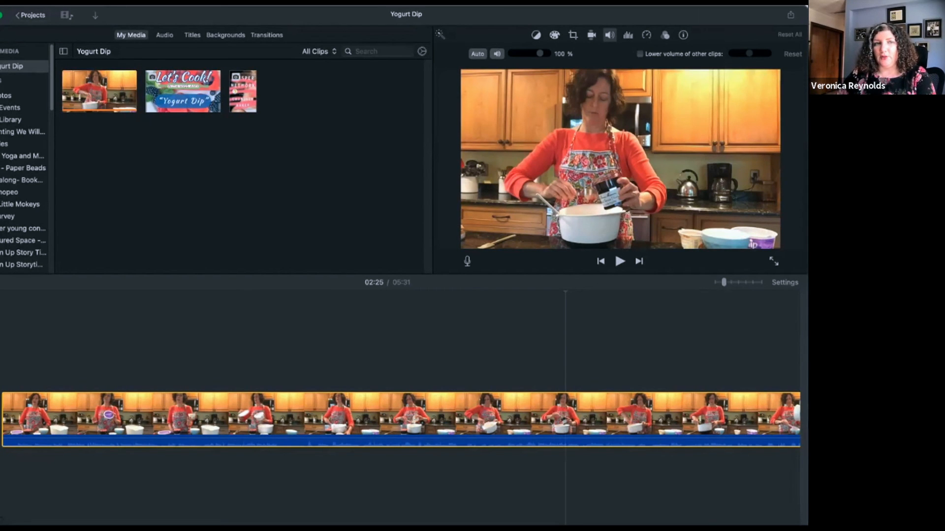
click(94, 92)
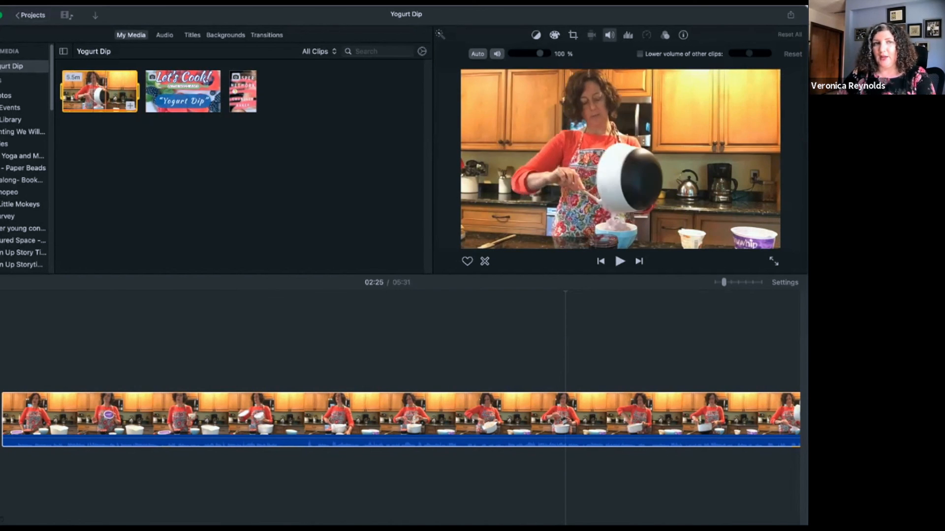
- Try the automatic loudness improvement on the kitchen clip in the timeline and switch it off again
click(177, 418)
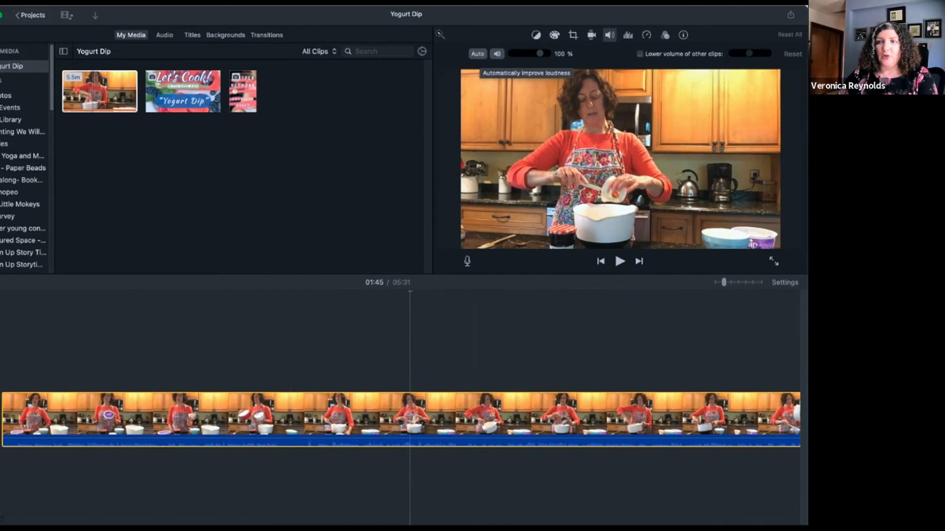
click(477, 54)
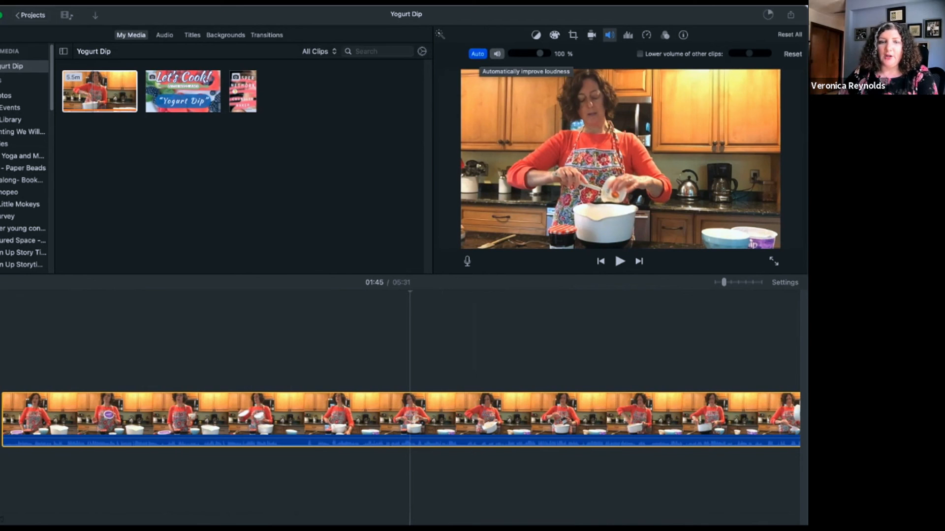
click(478, 54)
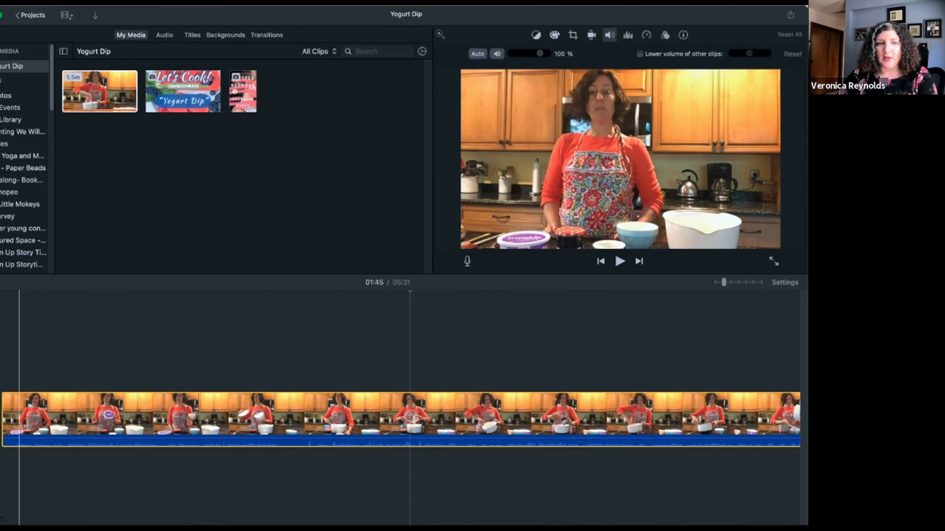
- Play back the kitchen clip's original sound from about 00:03 to 00:08
click(14, 344)
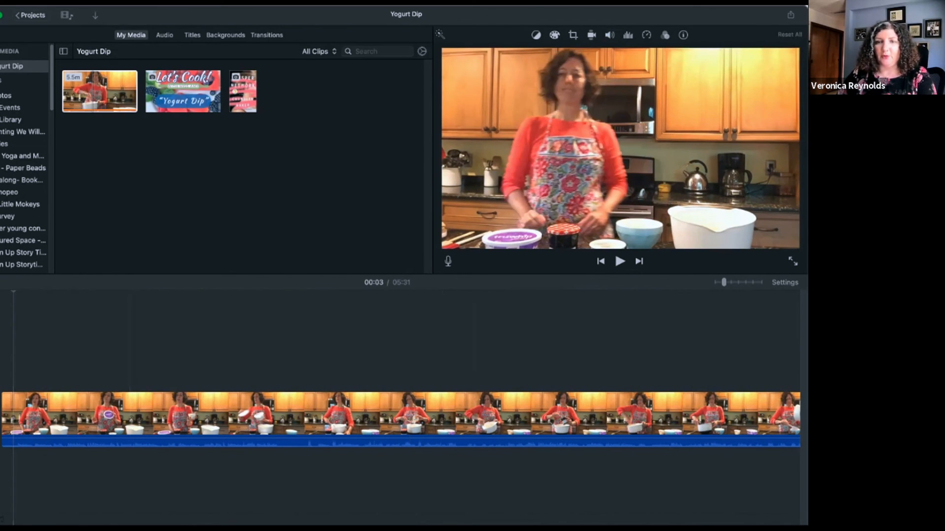
key(space)
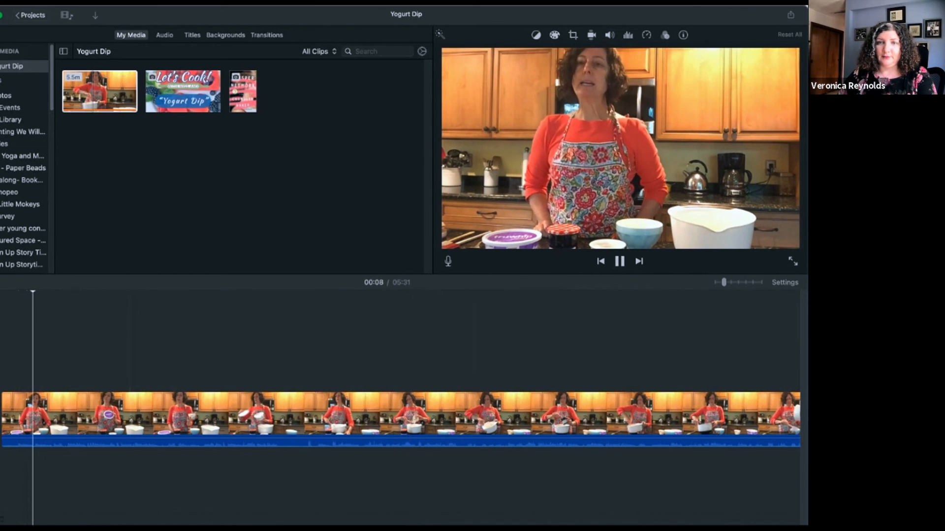
key(space)
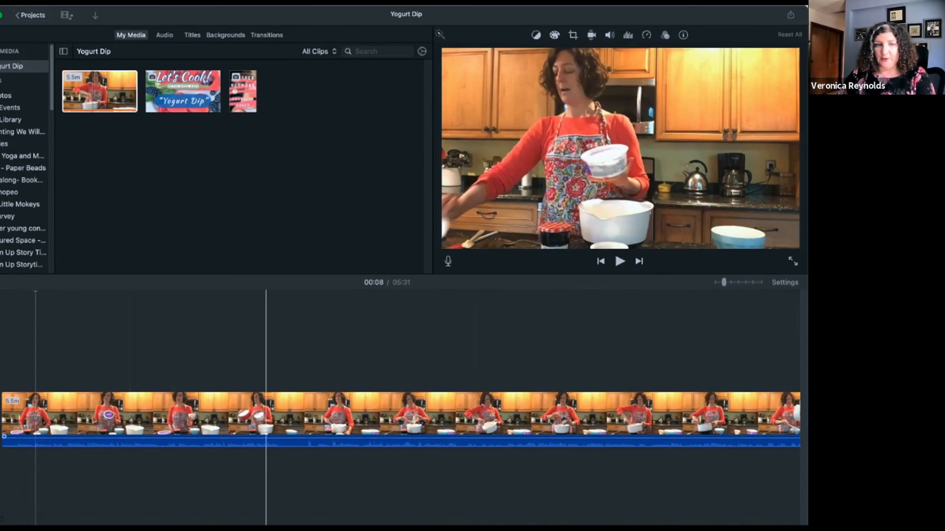
- Show the kitchen clip's volume options at about 00:34 and enlarge the timeline clip size in the project settings
click(135, 416)
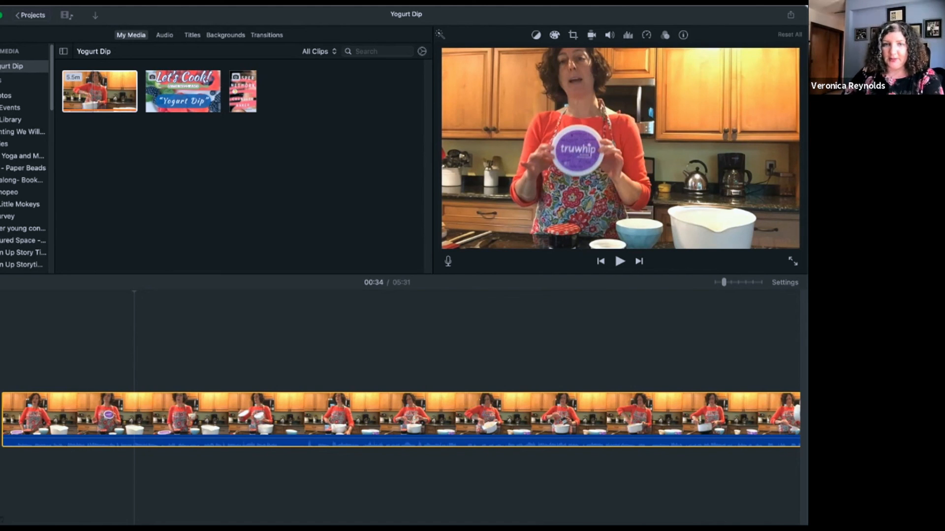
click(609, 35)
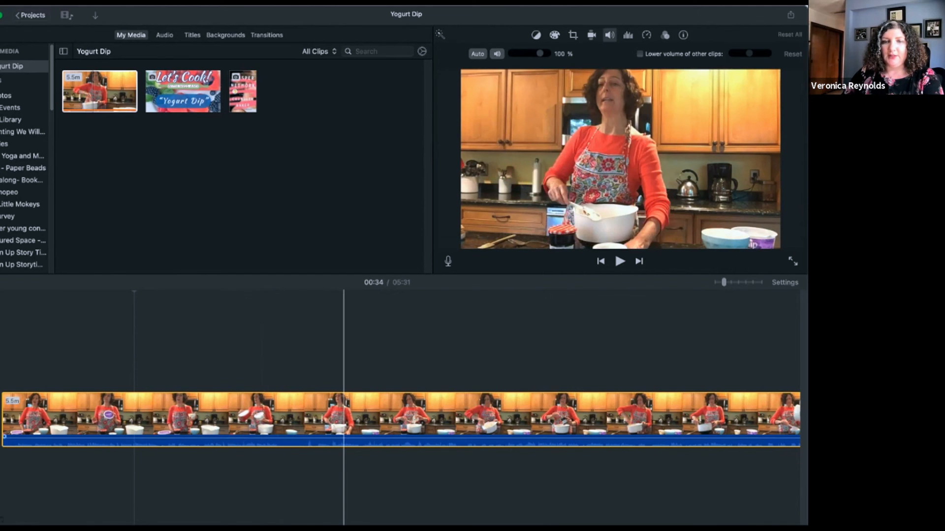
click(785, 282)
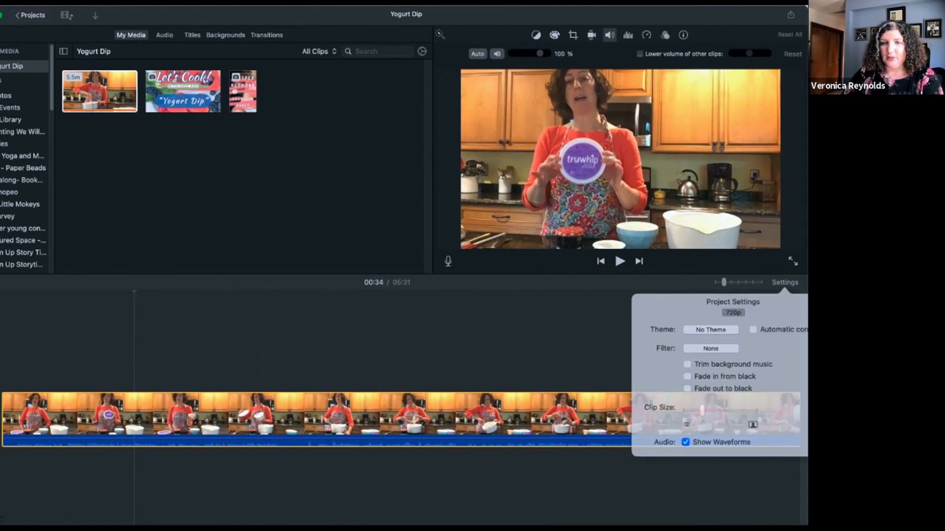
drag(706, 405, 726, 404)
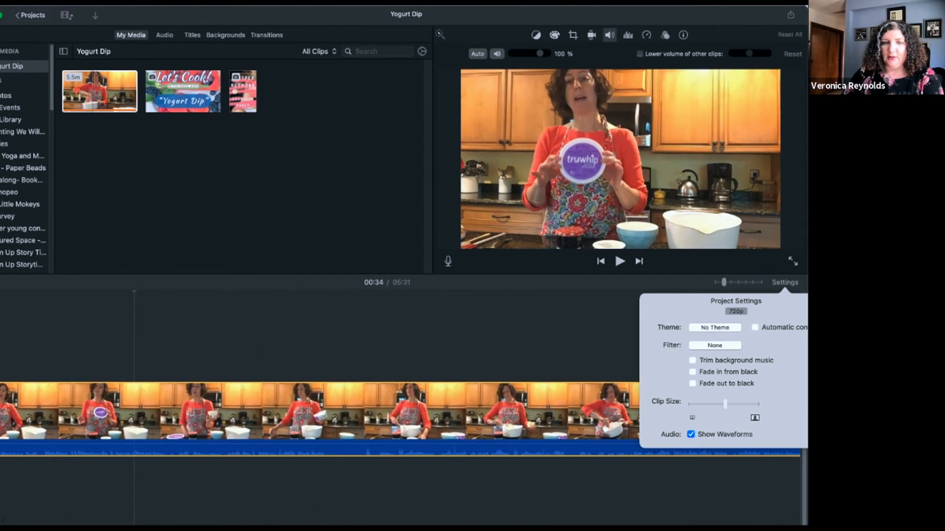
click(611, 470)
- Apply the automatic loudness improvement to the kitchen clip
click(293, 418)
click(610, 35)
click(478, 54)
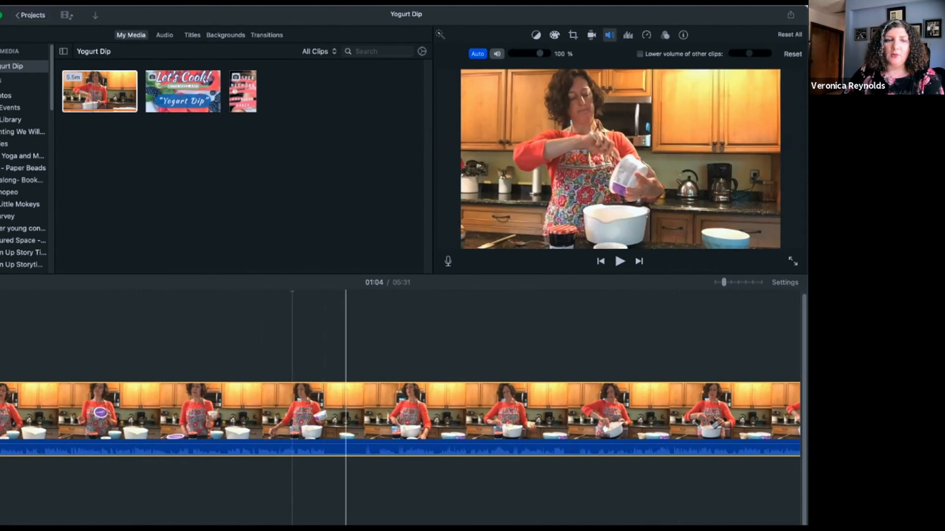
- Play back the kitchen clip from its start to about 00:07 to hear the improved loudness
drag(348, 519, 272, 526)
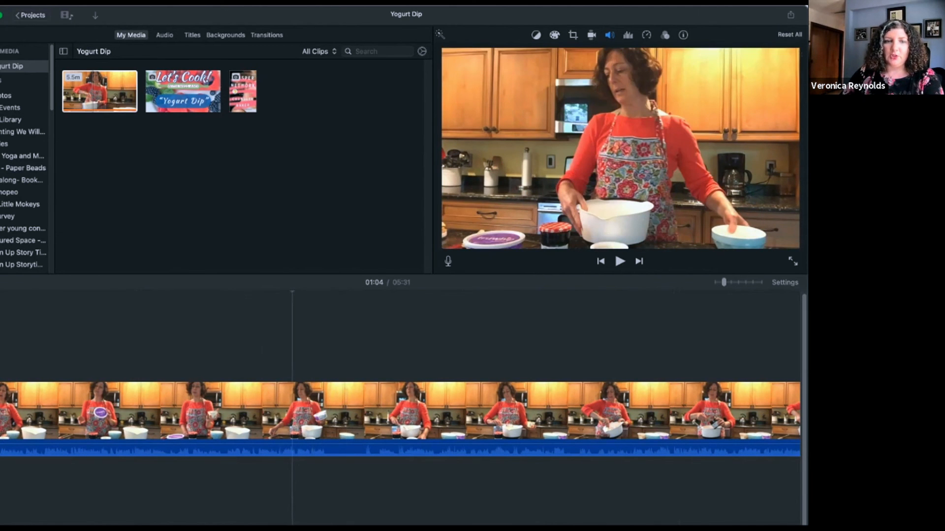
drag(241, 527, 126, 528)
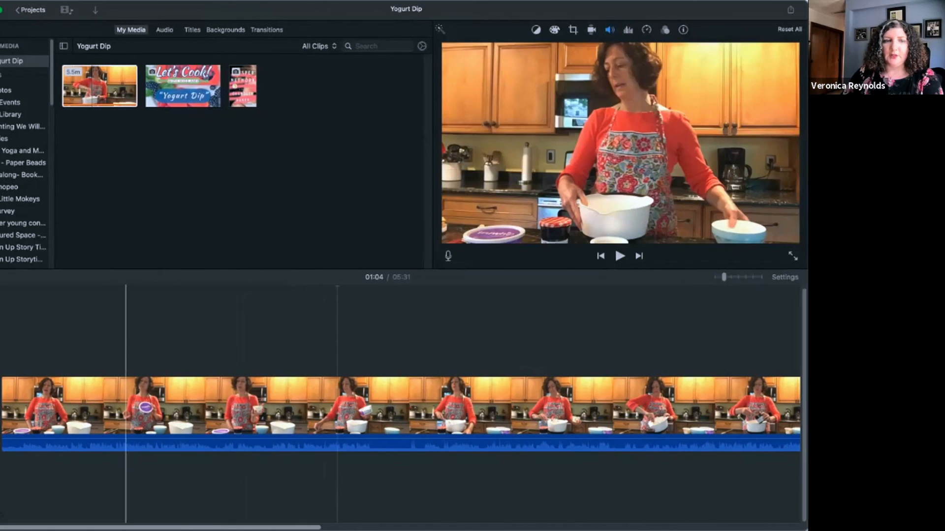
click(2, 485)
key(space)
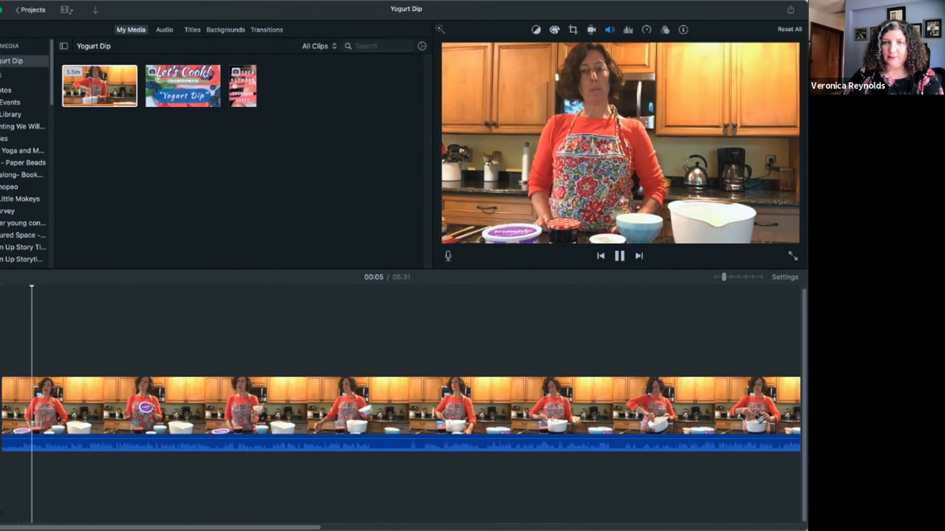
key(space)
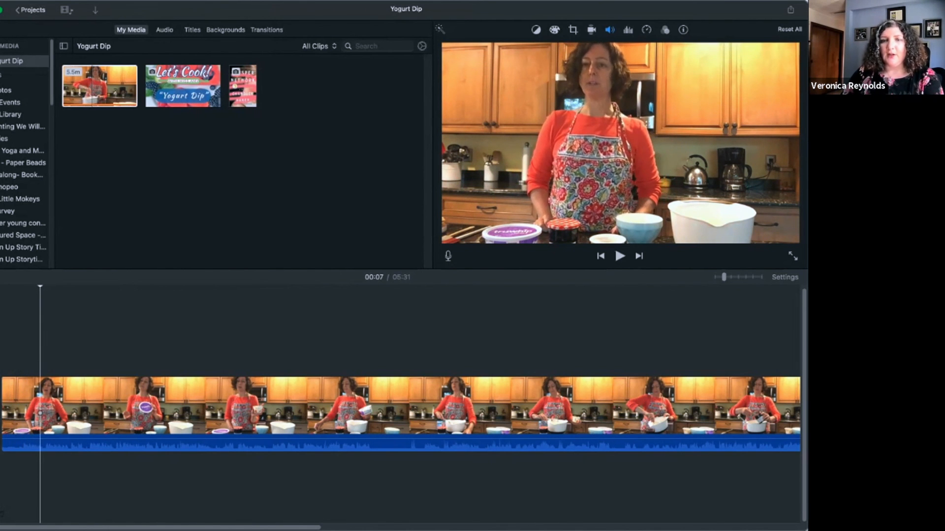
- Raise the kitchen clip's volume to 400 %
click(577, 409)
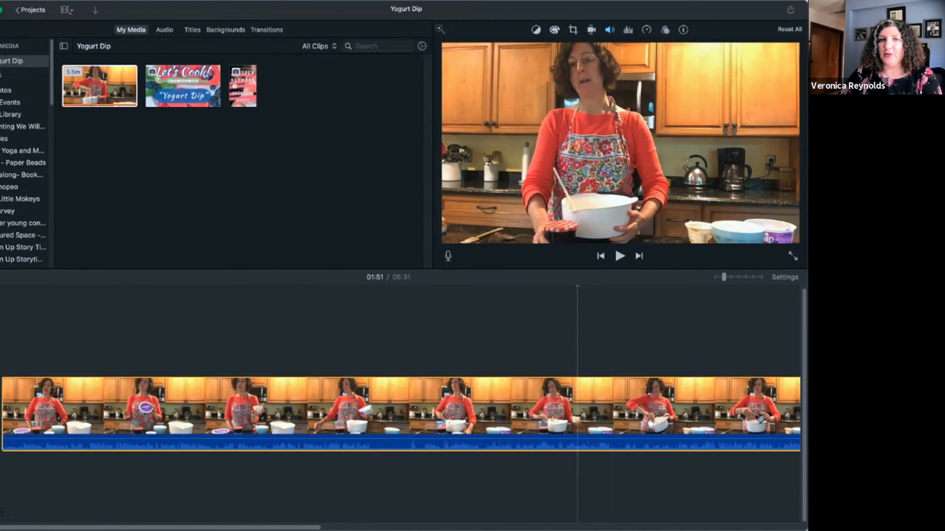
click(610, 29)
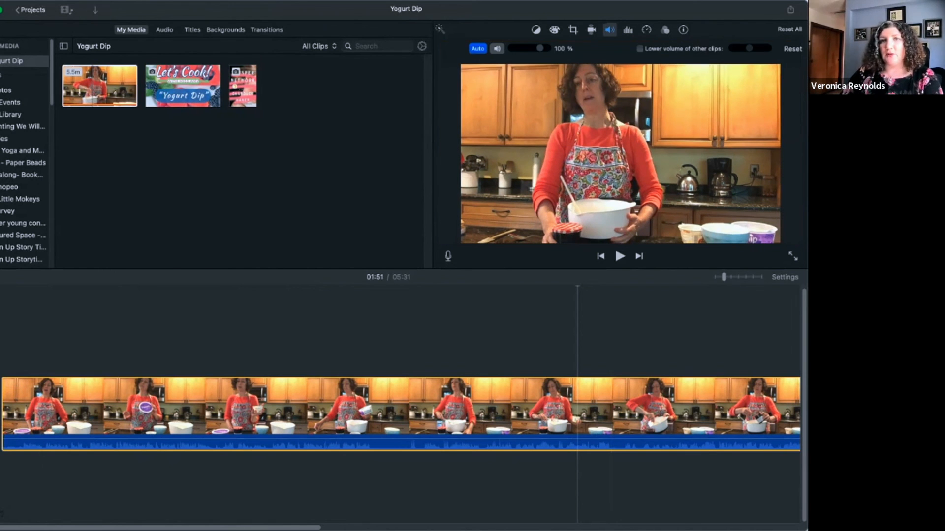
drag(539, 48, 546, 48)
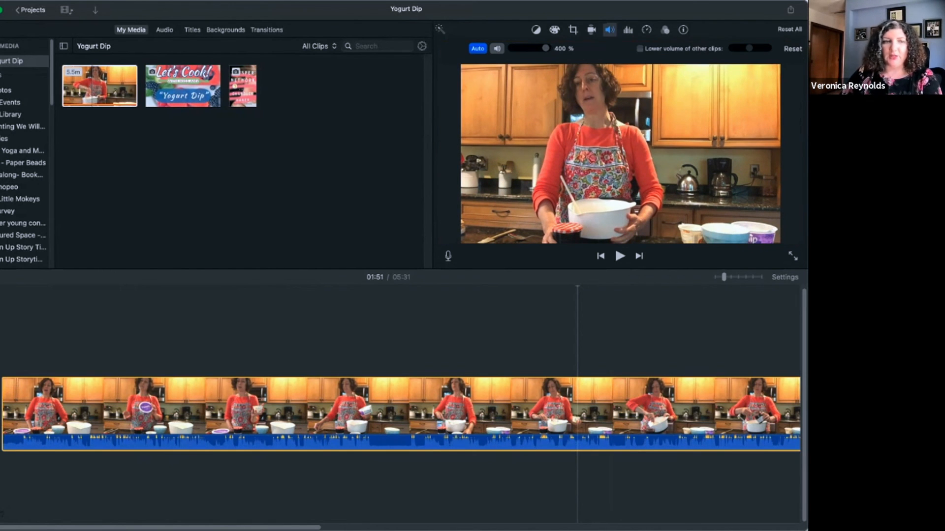
- Play back the kitchen clip from about 00:02 to about 00:05 to hear the amplified sound
click(14, 335)
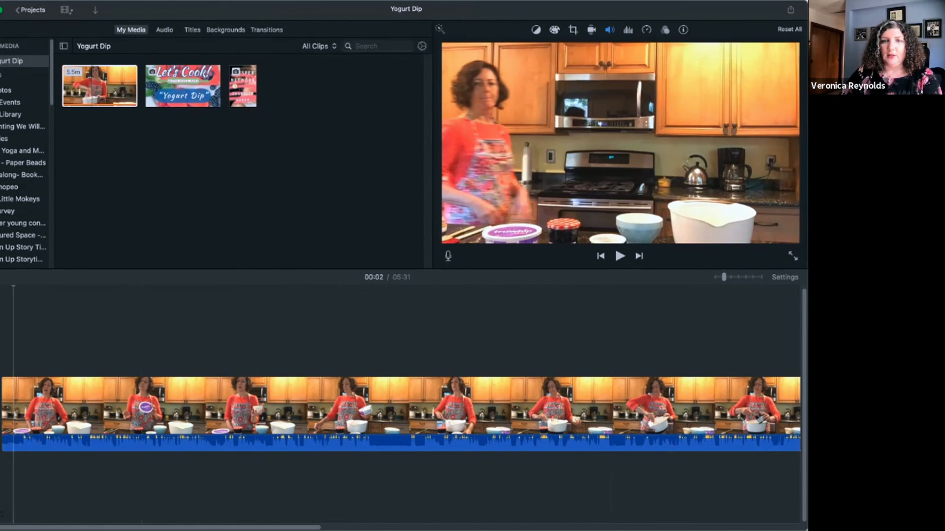
key(space)
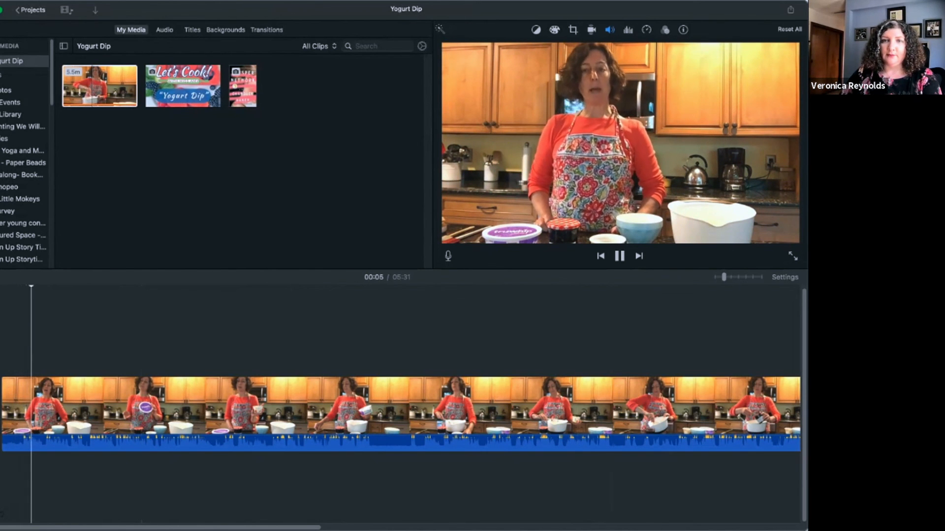
key(space)
- Select the kitchen clip and place the playhead near its start, at about 00:06
click(548, 411)
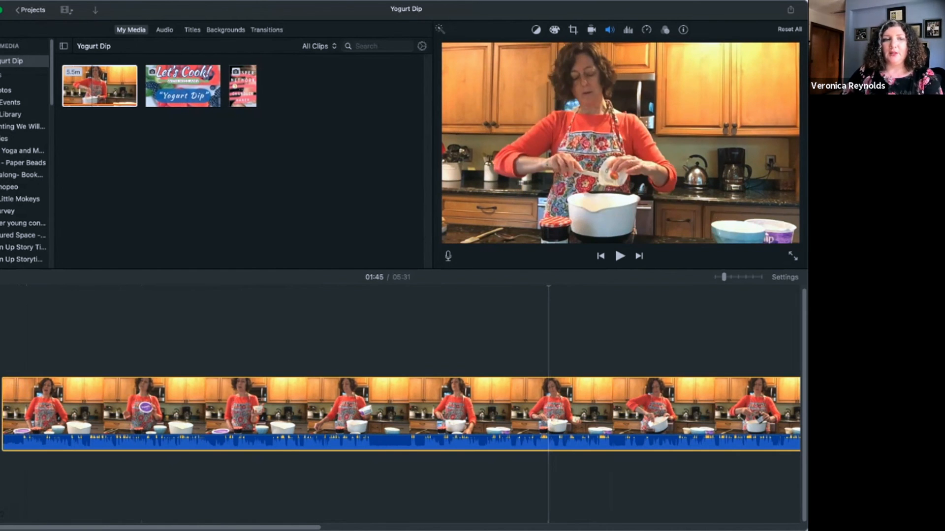
click(14, 413)
click(20, 413)
click(33, 414)
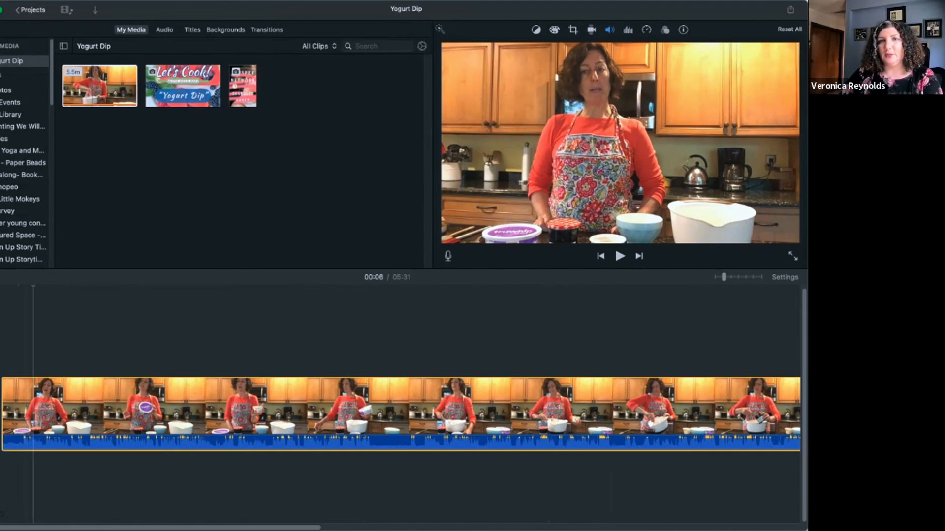
- Turn on background noise reduction for the cooking clip and set it to 100%
click(628, 30)
click(609, 30)
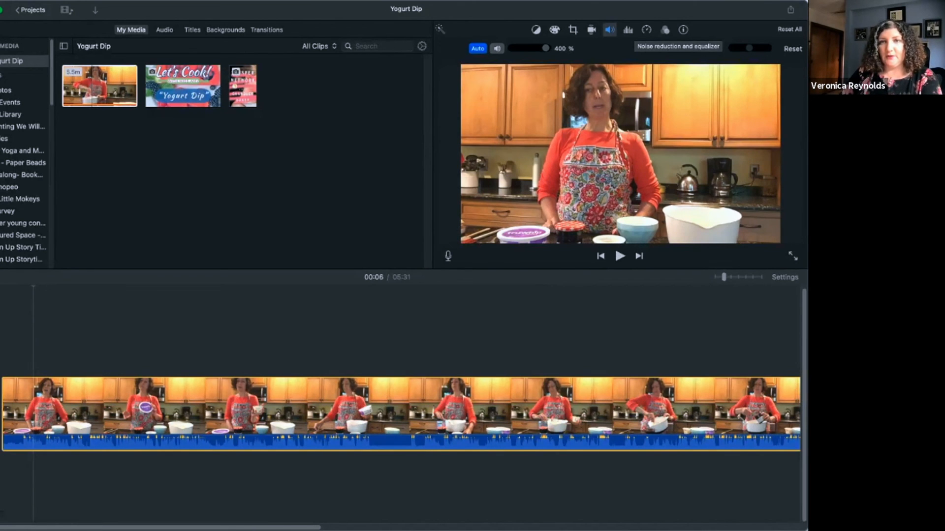
click(628, 29)
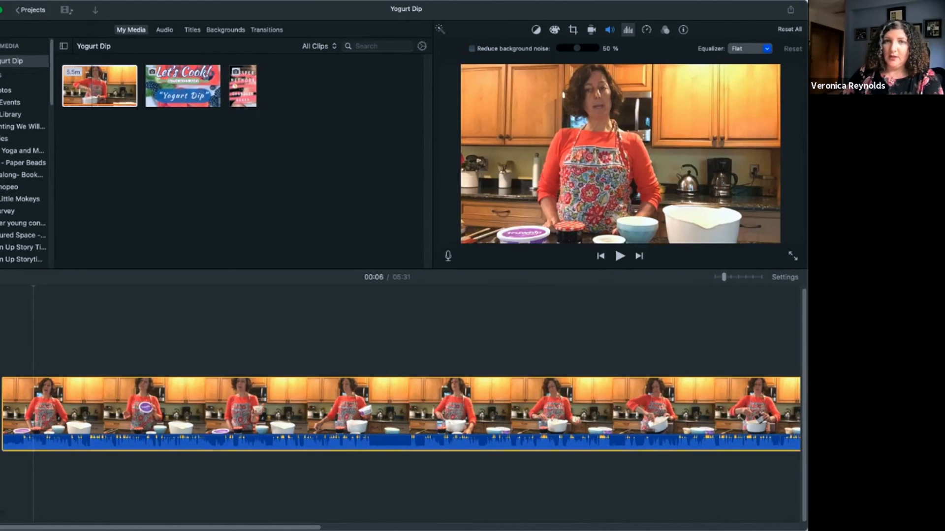
click(472, 49)
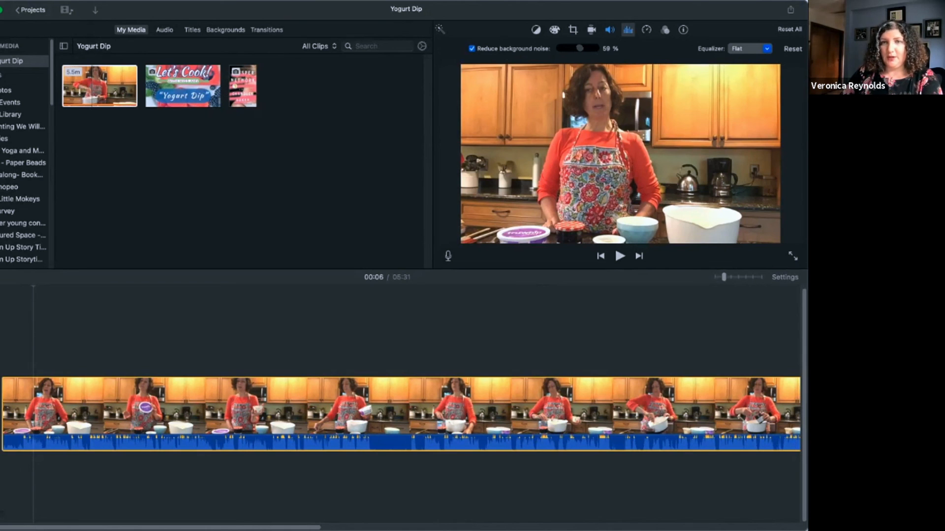
drag(580, 48, 594, 48)
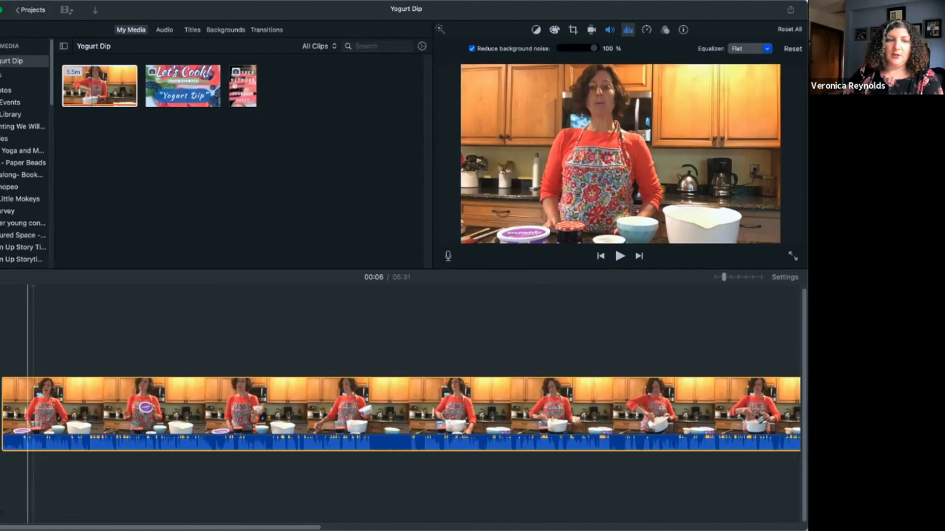
- Play back the opening seconds of the clip to hear the noise reduction
click(14, 340)
key(space)
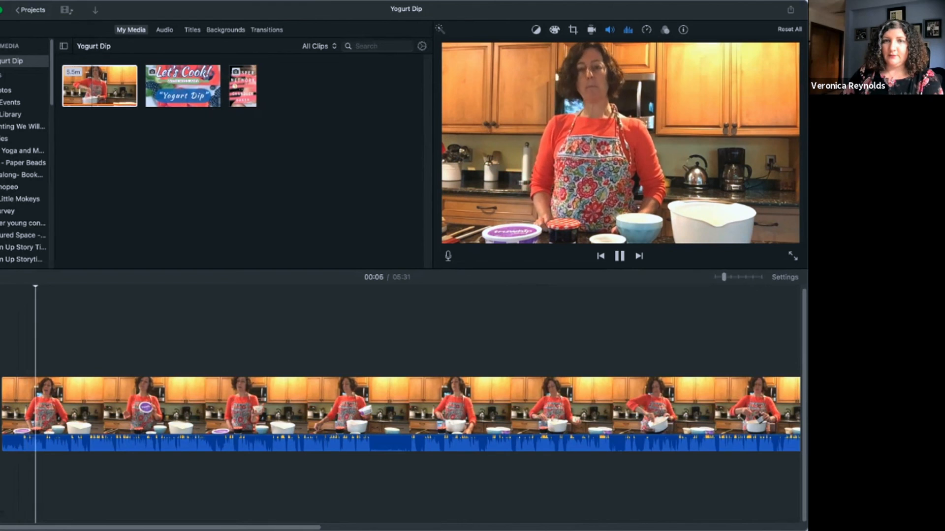
key(space)
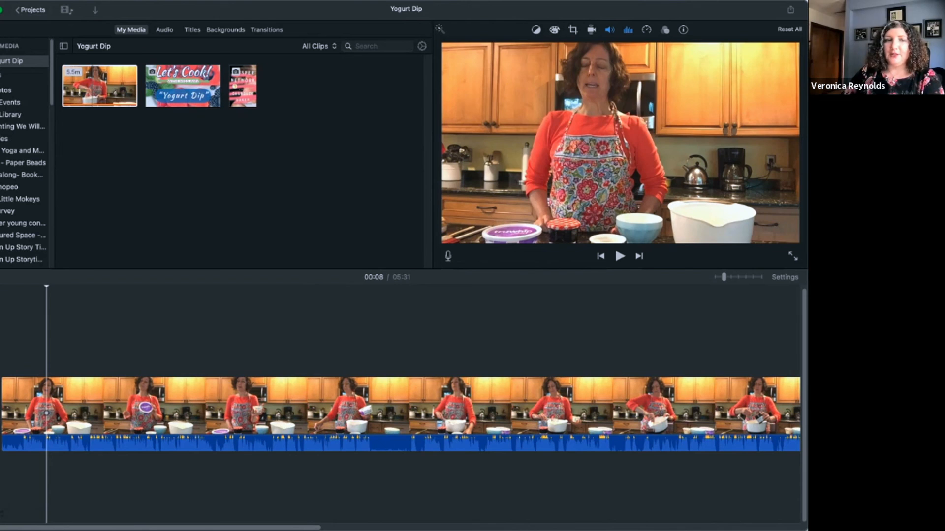
- Set the cooking clip's equalizer to Hum Reduction and play the opening seconds to hear it
click(47, 413)
click(628, 30)
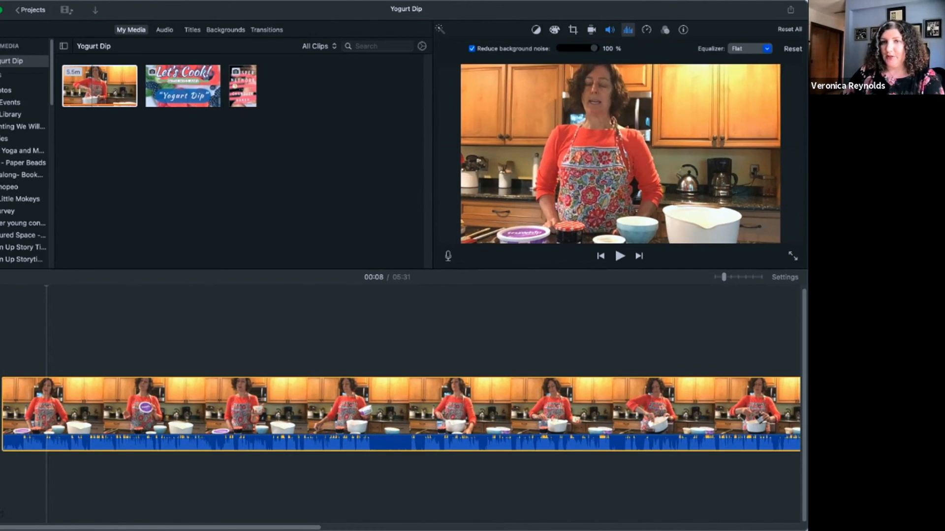
click(749, 48)
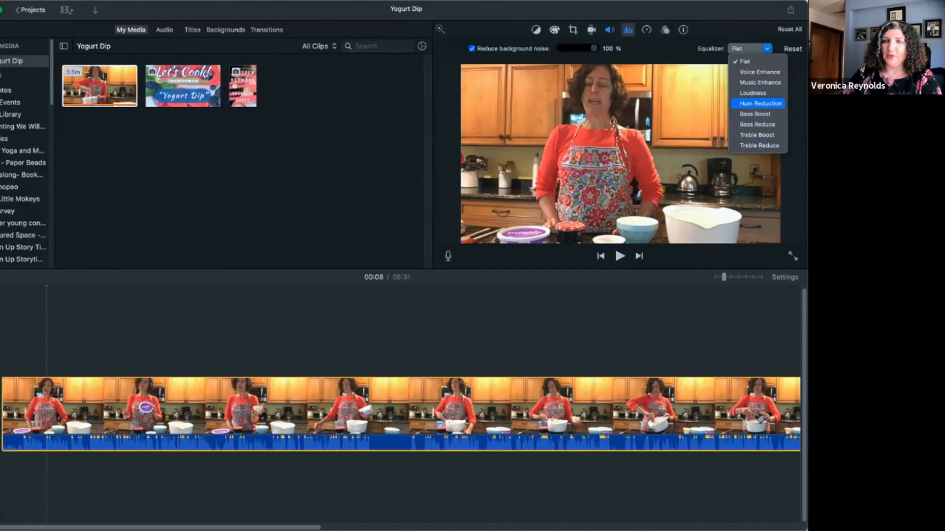
click(760, 103)
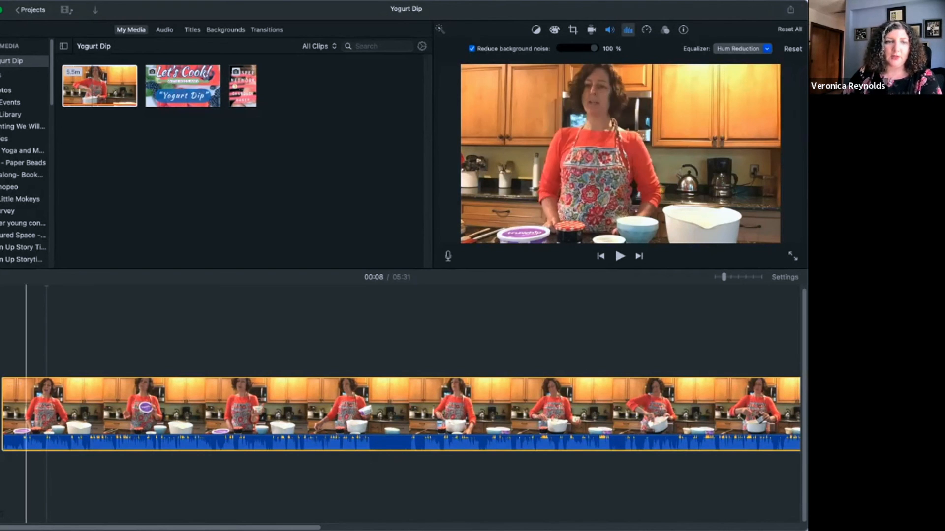
click(15, 340)
click(620, 256)
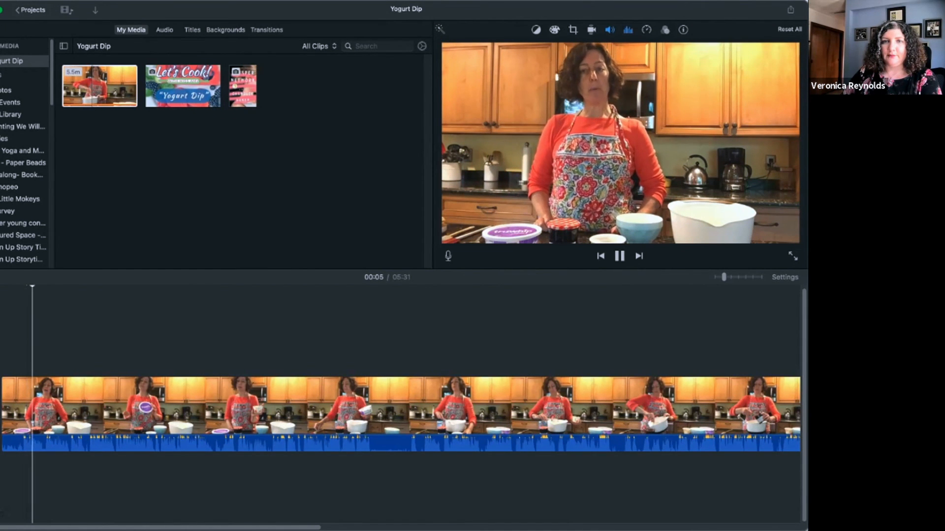
click(620, 256)
- Set the cooking clip's equalizer to Voice Enhance
click(15, 344)
click(61, 408)
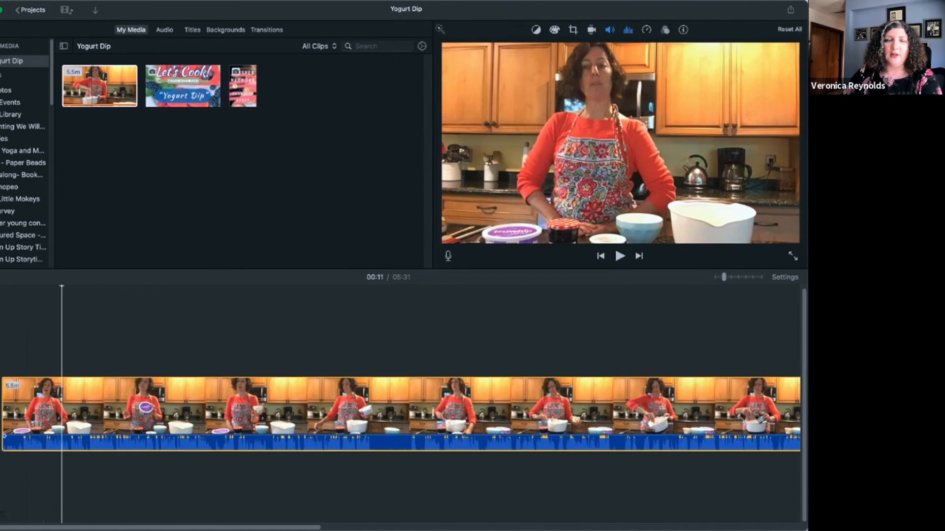
click(628, 30)
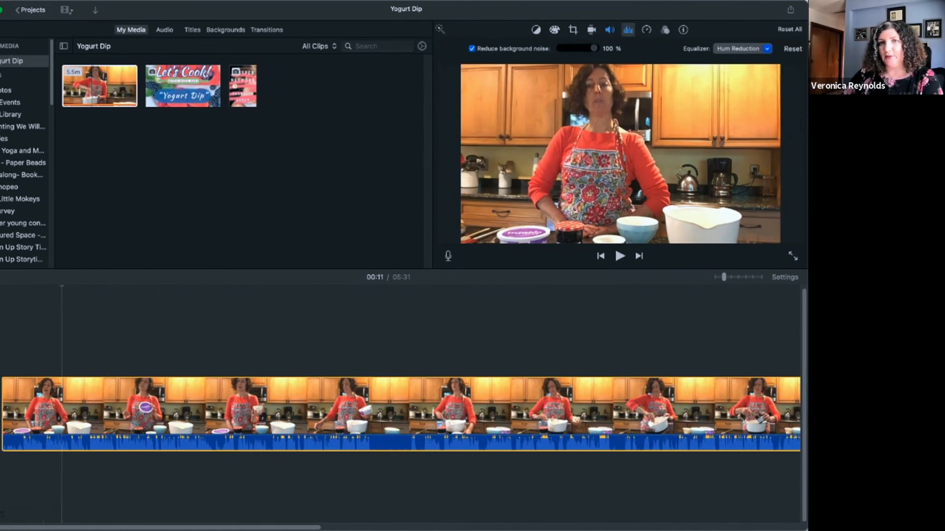
click(742, 49)
click(741, 70)
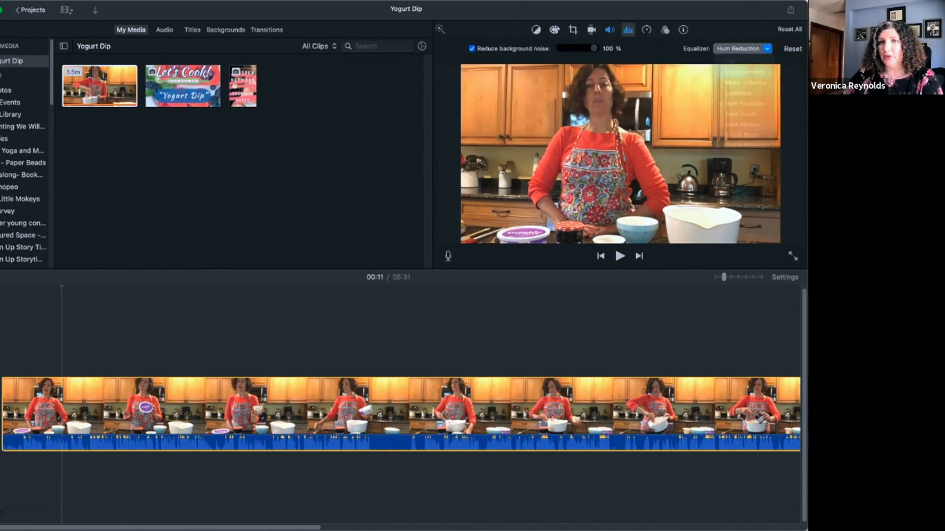
- Play the clip from about 00:03 to hear the Voice Enhance equalizer
click(21, 408)
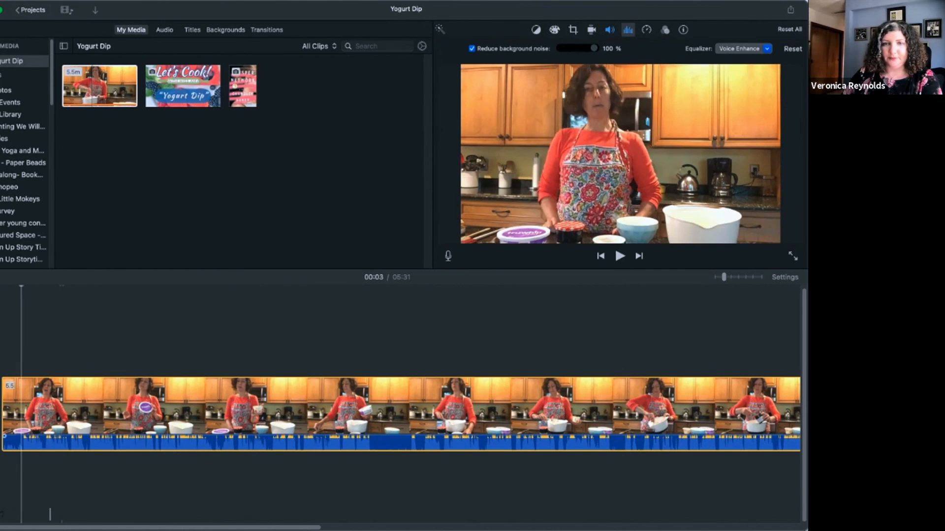
key(space)
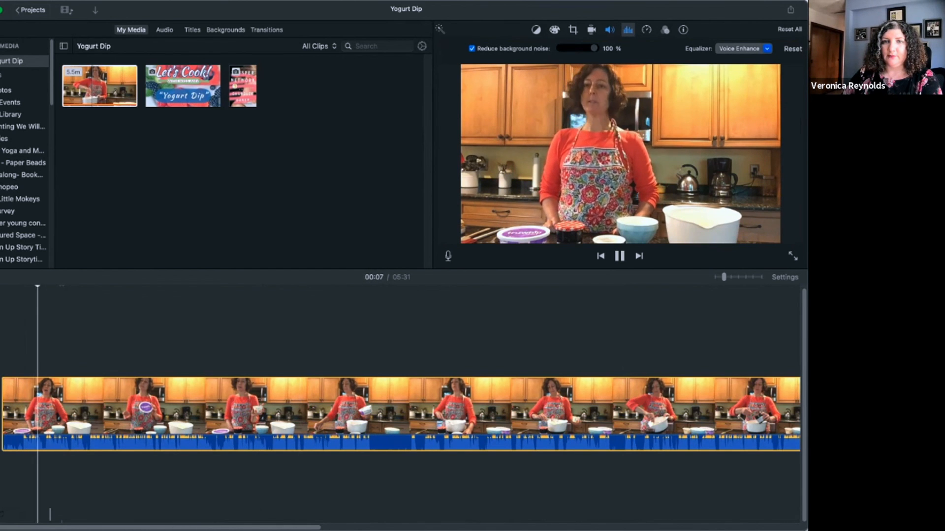
key(space)
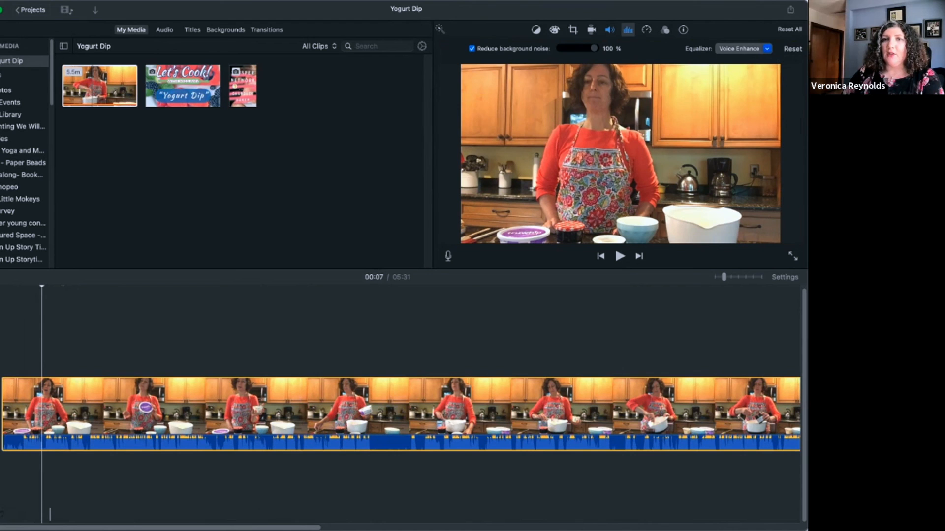
- Show the clip's available speed options without changing the speed
click(647, 30)
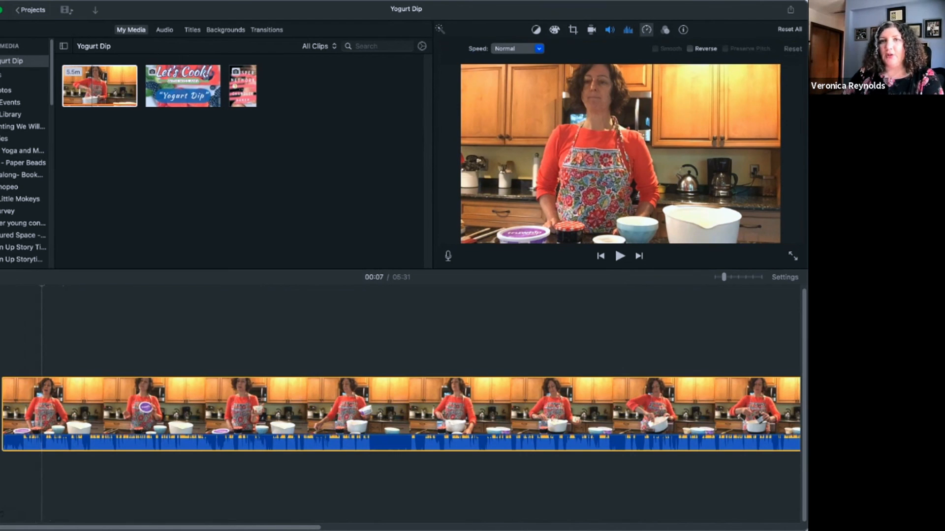
click(538, 48)
key(Escape)
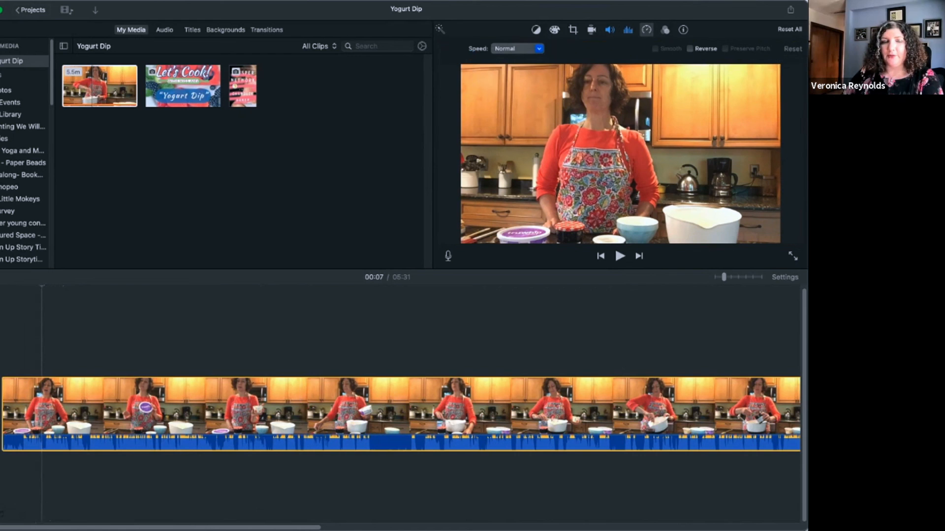
click(539, 49)
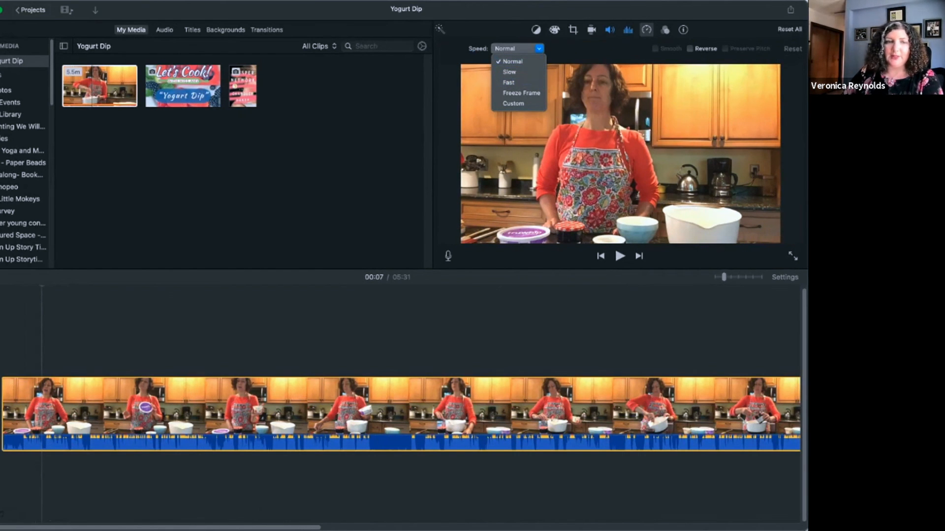
key(Escape)
- Split the cooking clip on the timeline at about 00:08
mouse_move(56, 411)
mouse_down()
mouse_move(37, 406)
mouse_move(43, 414)
mouse_up()
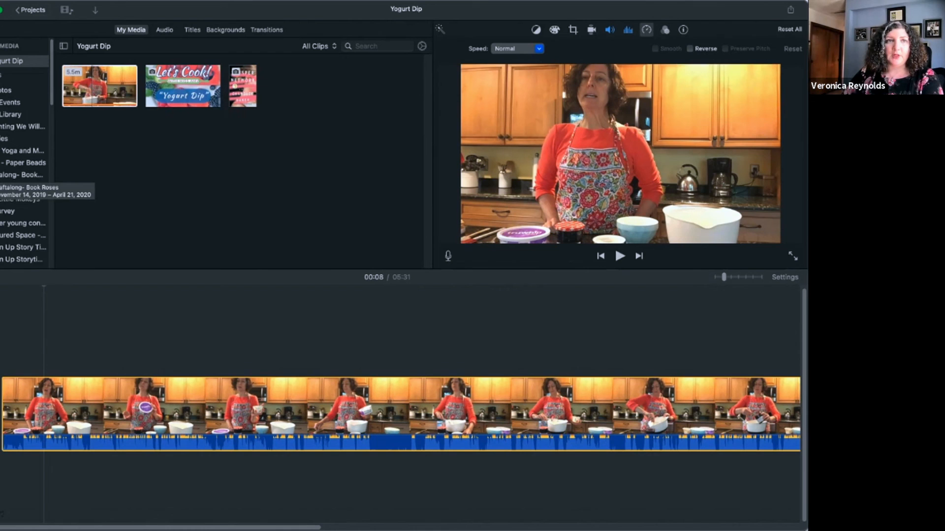
click(92, 87)
click(44, 1)
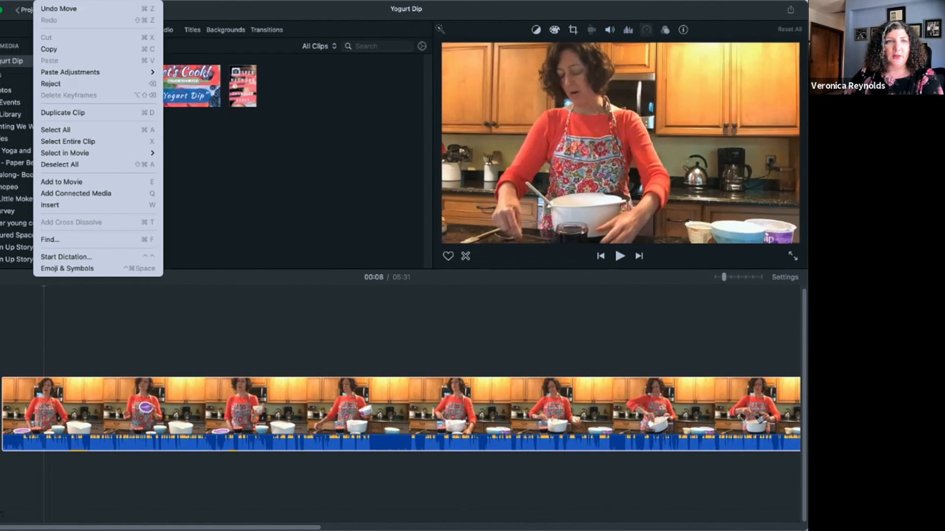
mouse_move(99, 1)
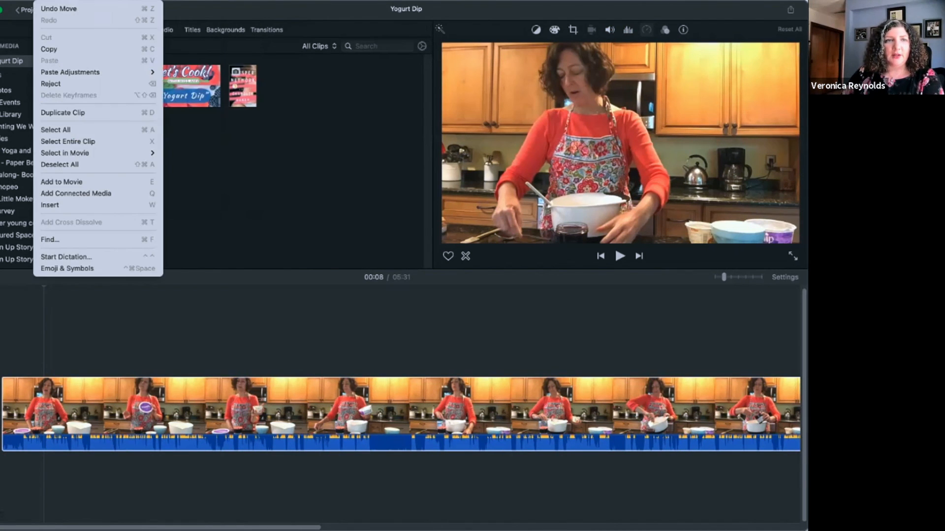
mouse_move(46, 1)
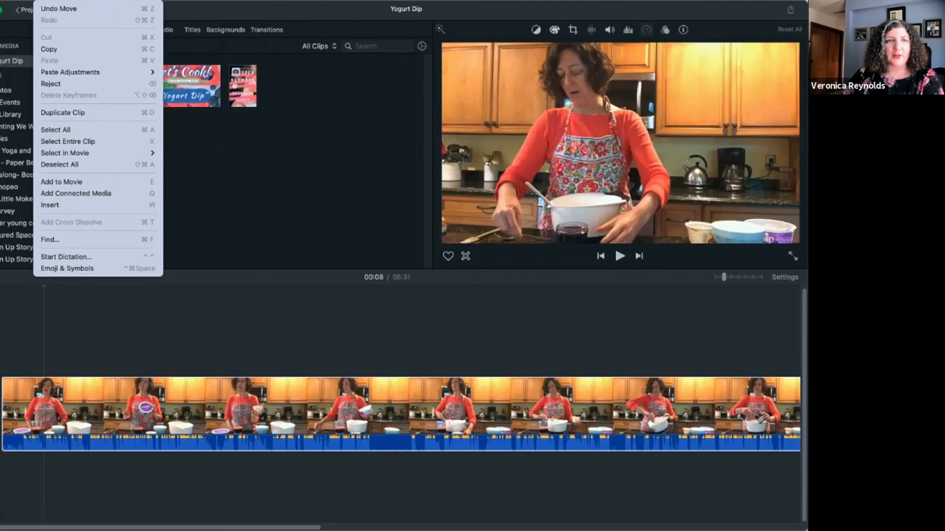
click(41, 411)
click(41, 411)
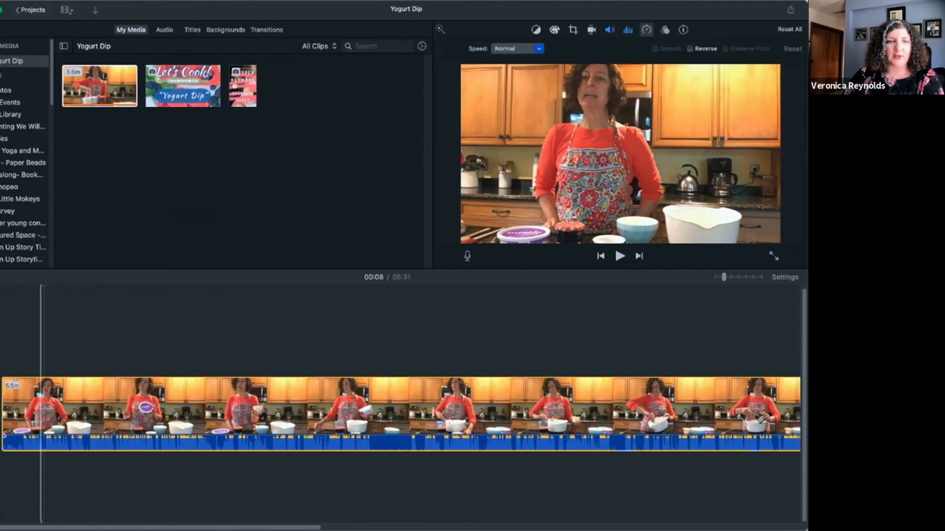
right_click(43, 394)
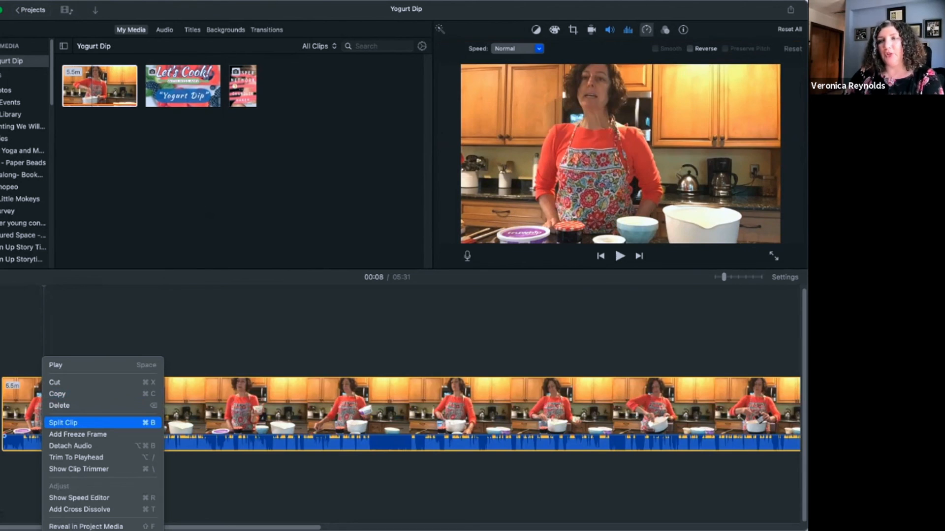
click(63, 422)
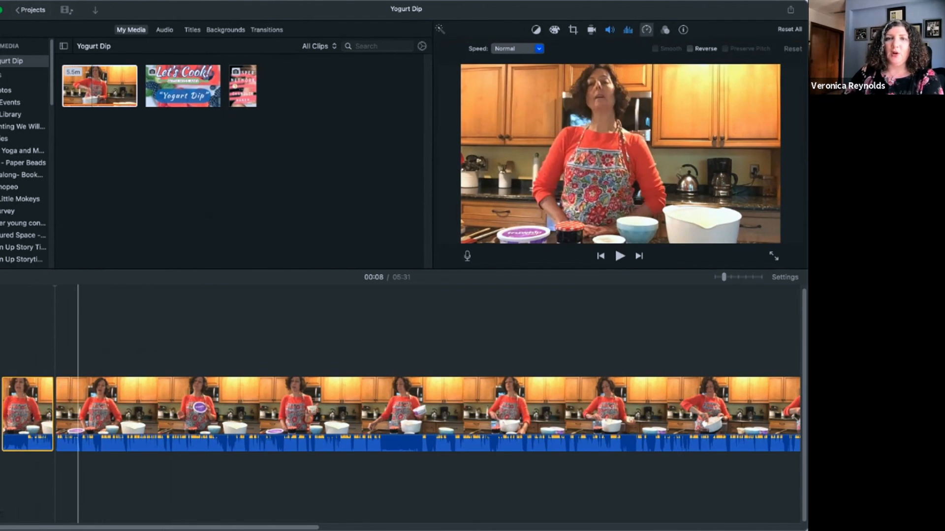
- Set the speed of the short opening clip to Fast at 8x
click(516, 48)
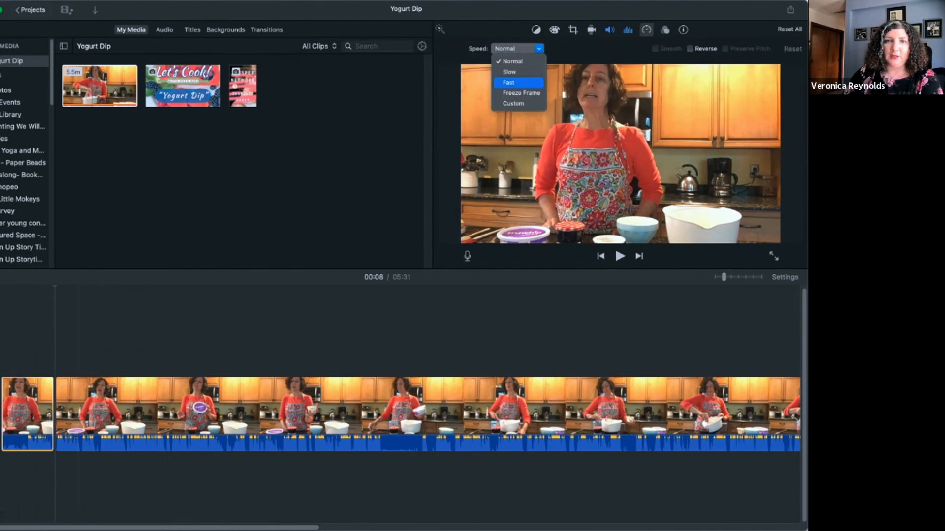
click(518, 82)
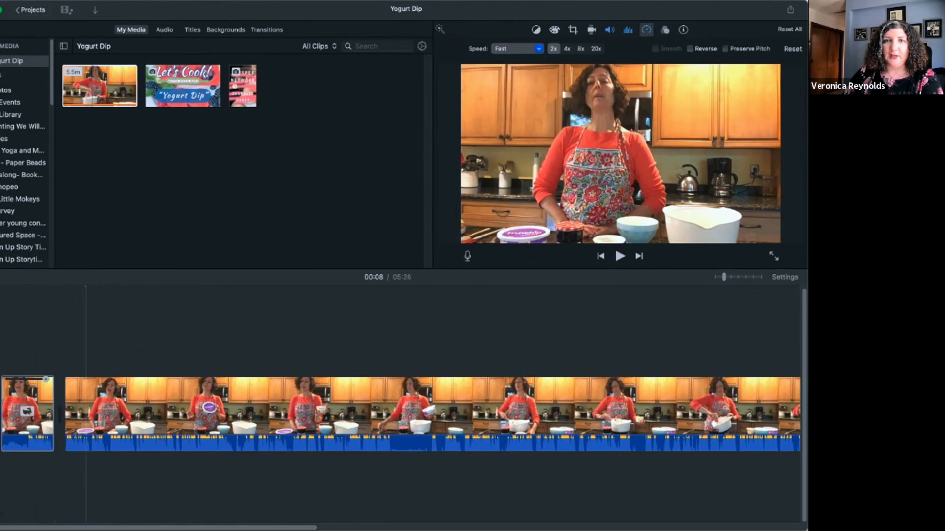
click(580, 49)
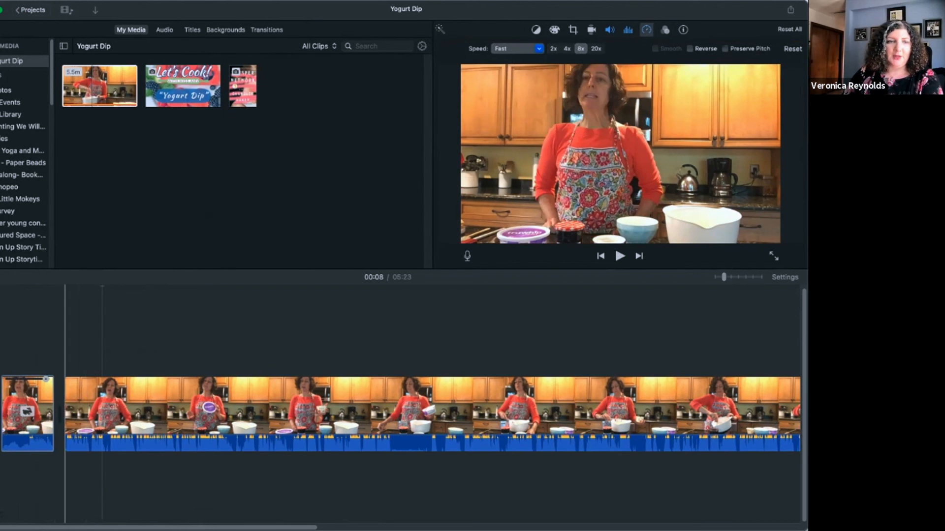
- Play the movie from the start to preview the sped-up opening clip
click(1, 344)
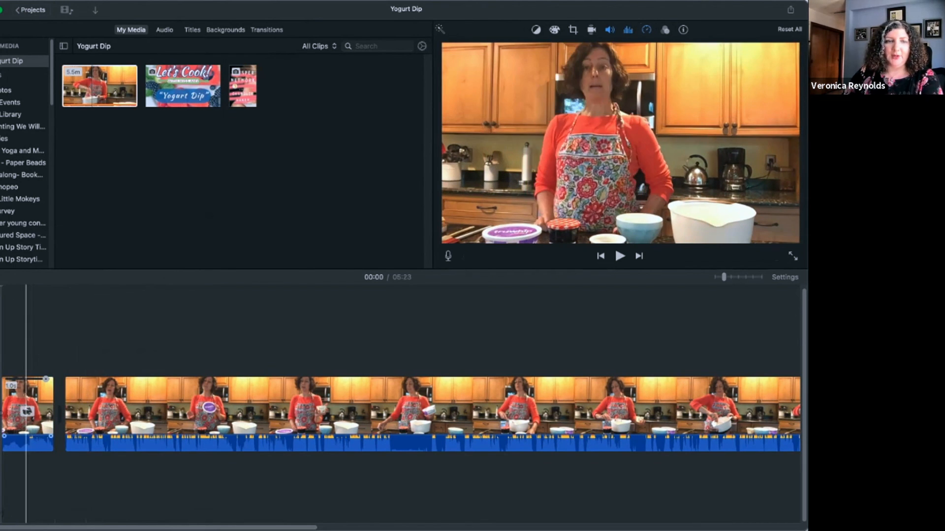
key(space)
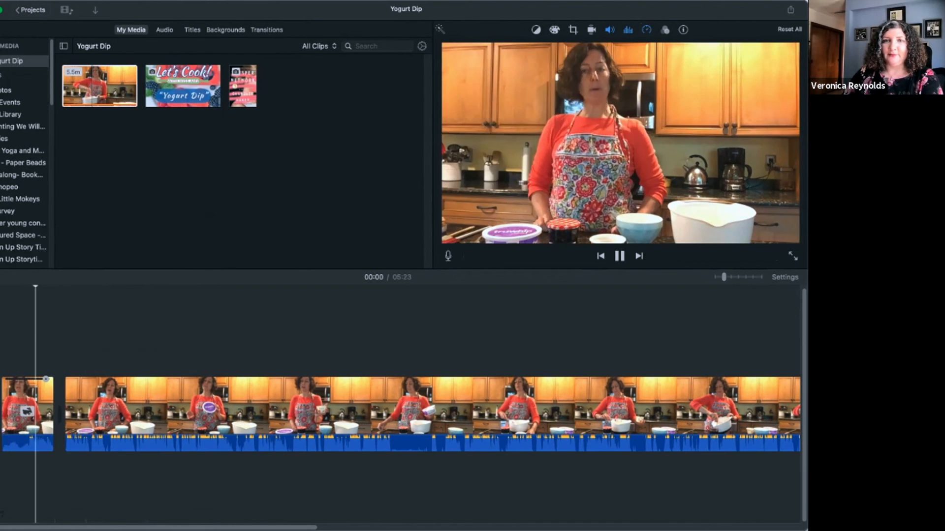
key(space)
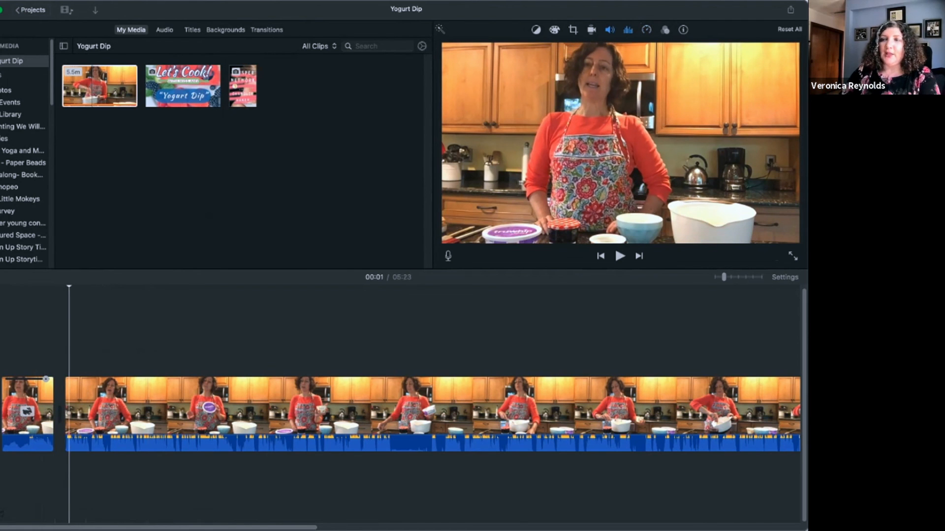
- Set the short opening clip's speed to Normal and show the available speed options
key(super+z)
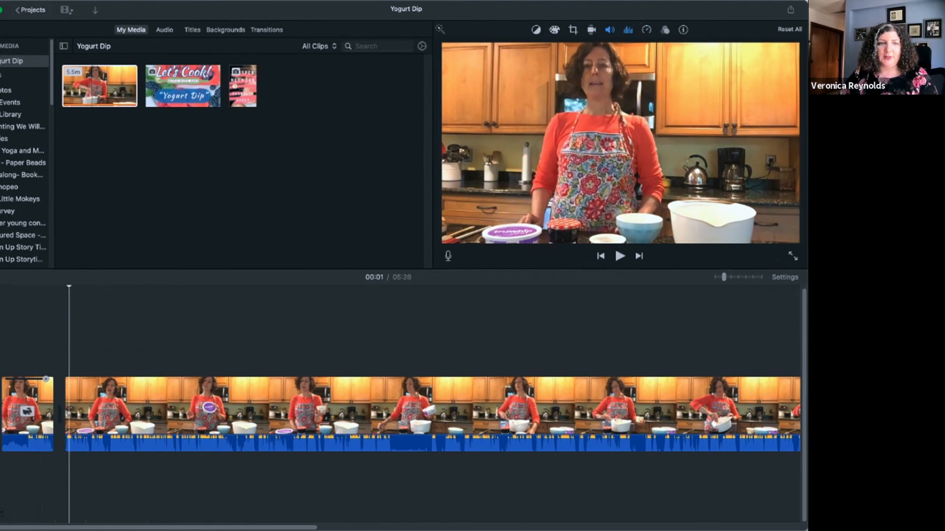
click(16, 413)
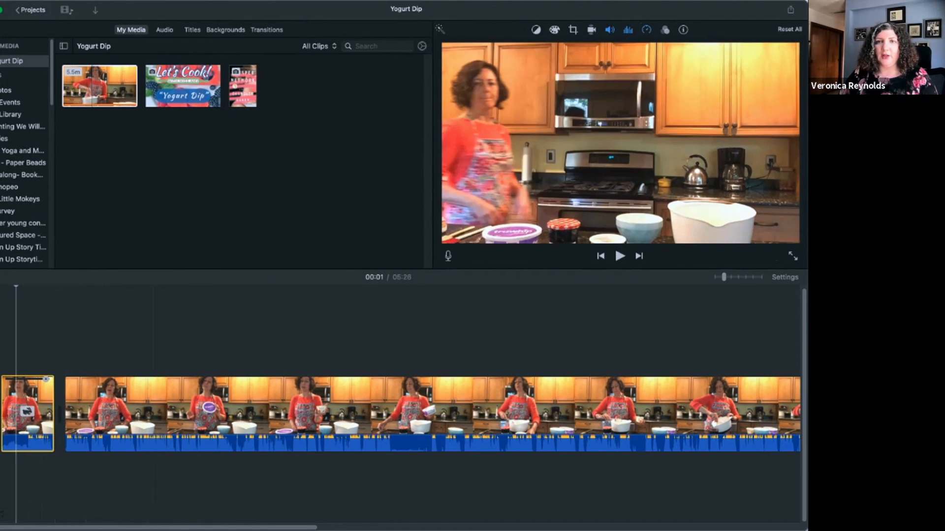
click(646, 30)
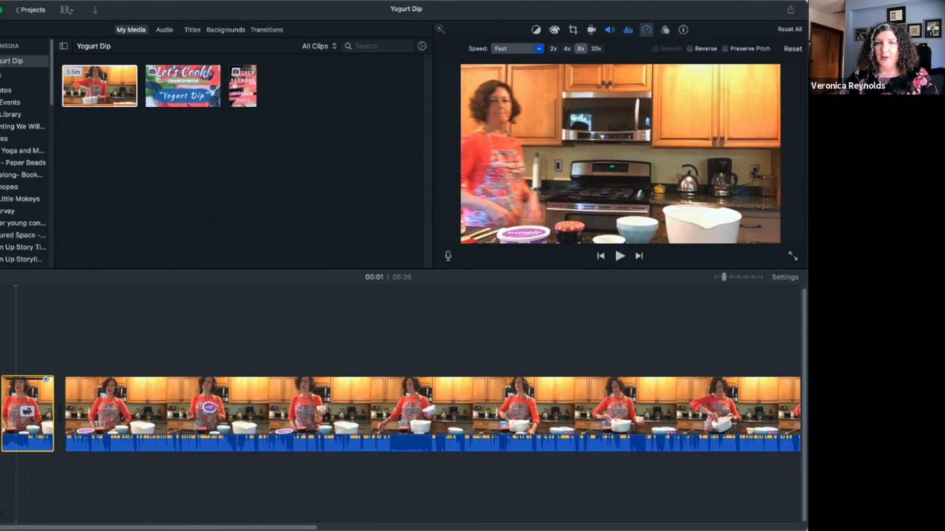
click(517, 49)
click(516, 61)
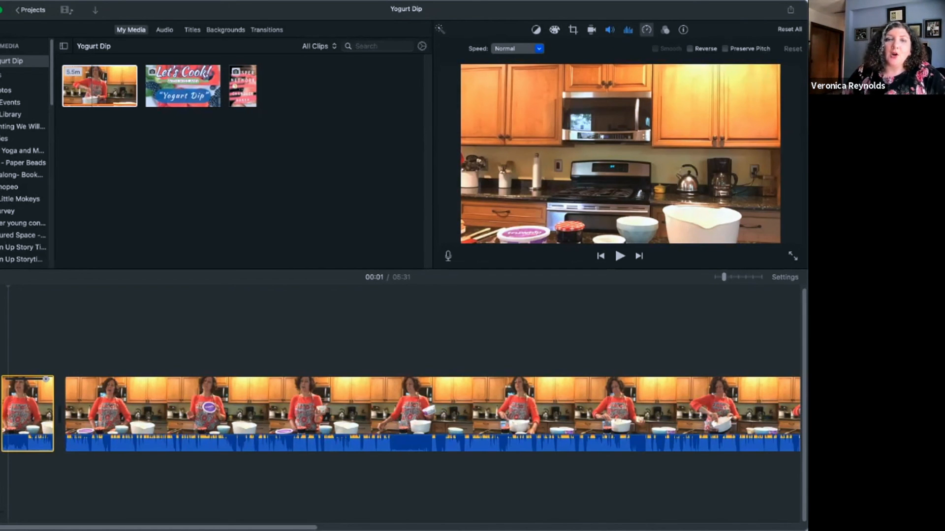
click(517, 48)
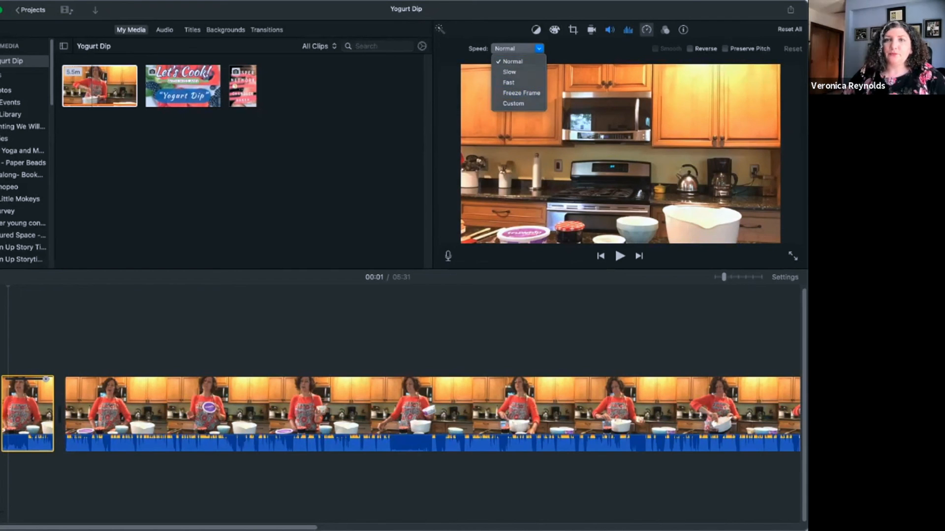
key(Escape)
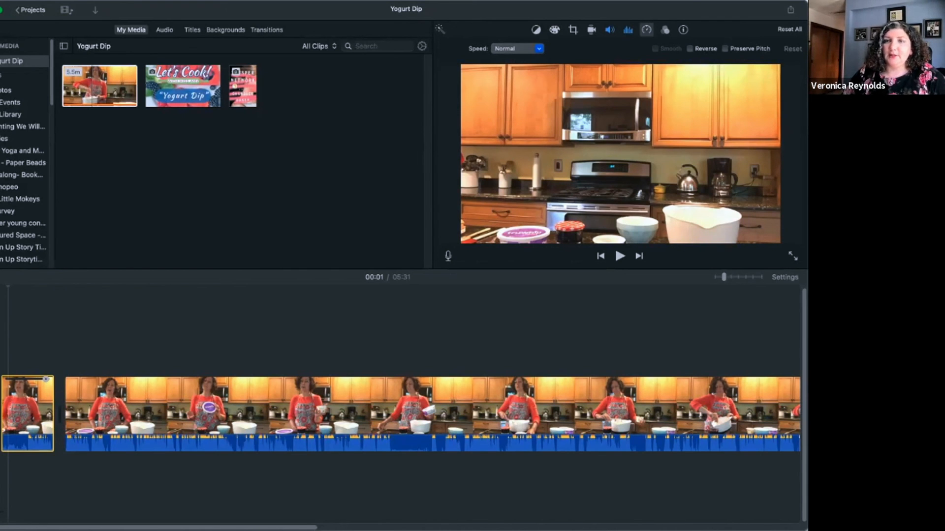
- Review the opening clip's filters, audio effects, clip information and color correction options without applying any
click(664, 30)
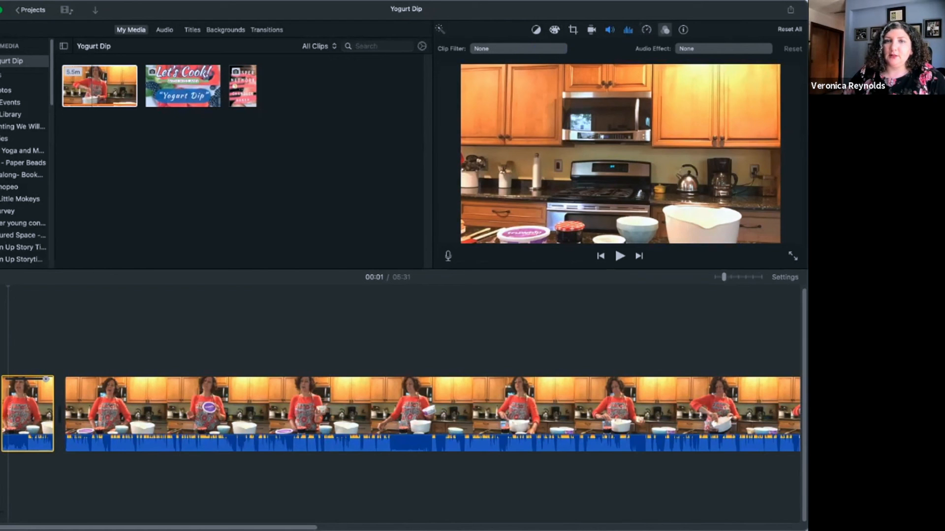
click(518, 49)
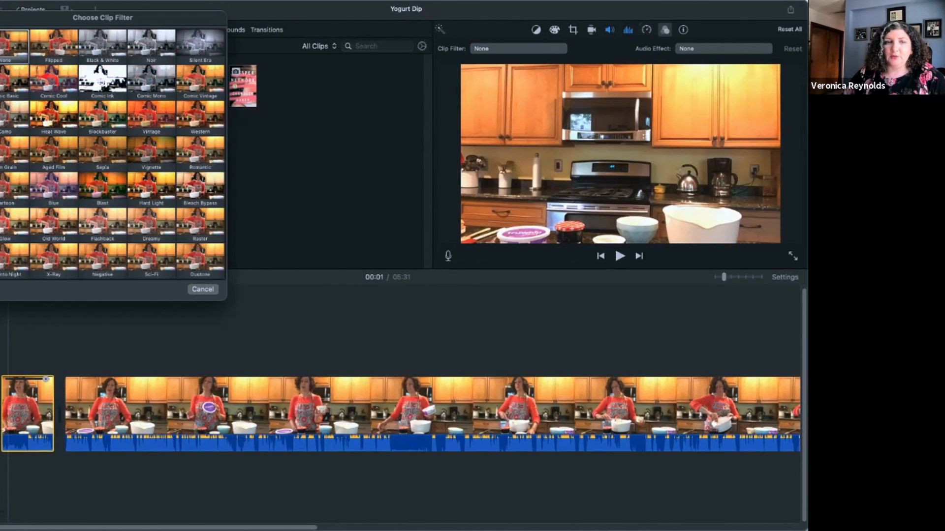
key(Escape)
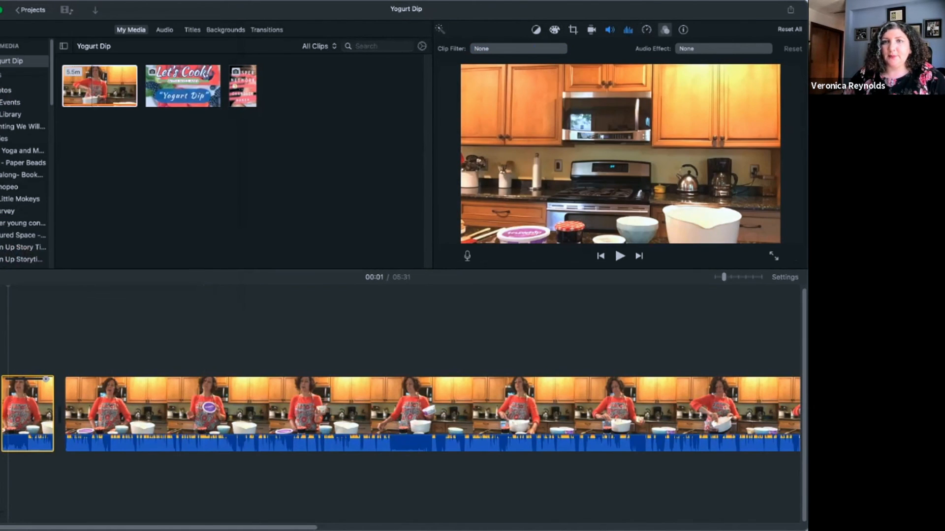
click(723, 49)
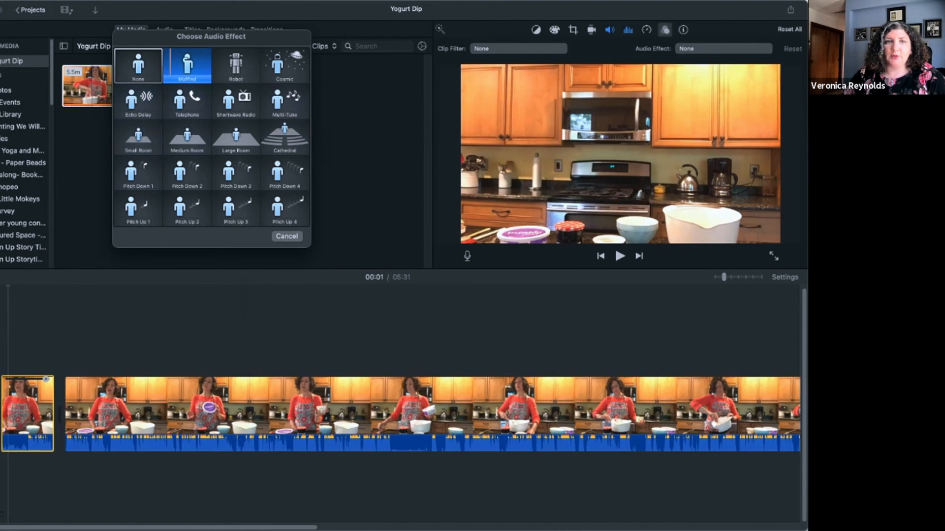
click(286, 236)
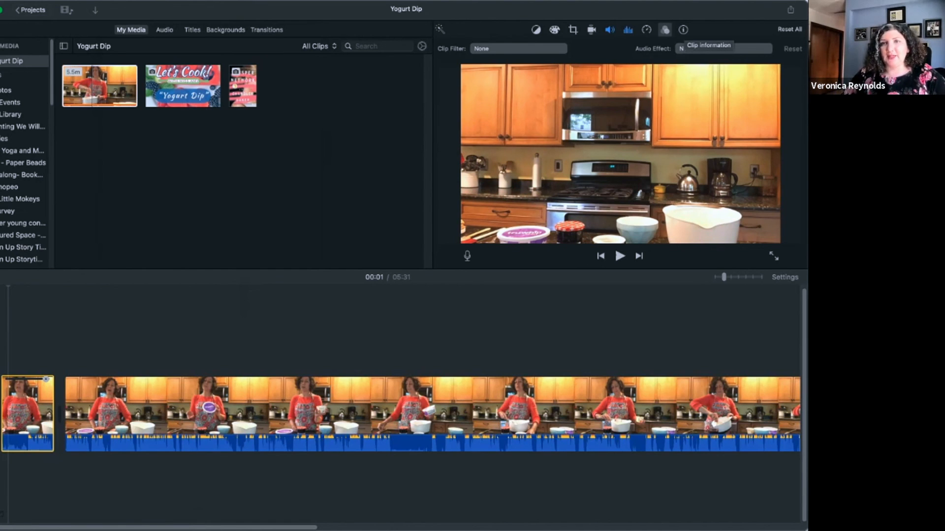
click(683, 29)
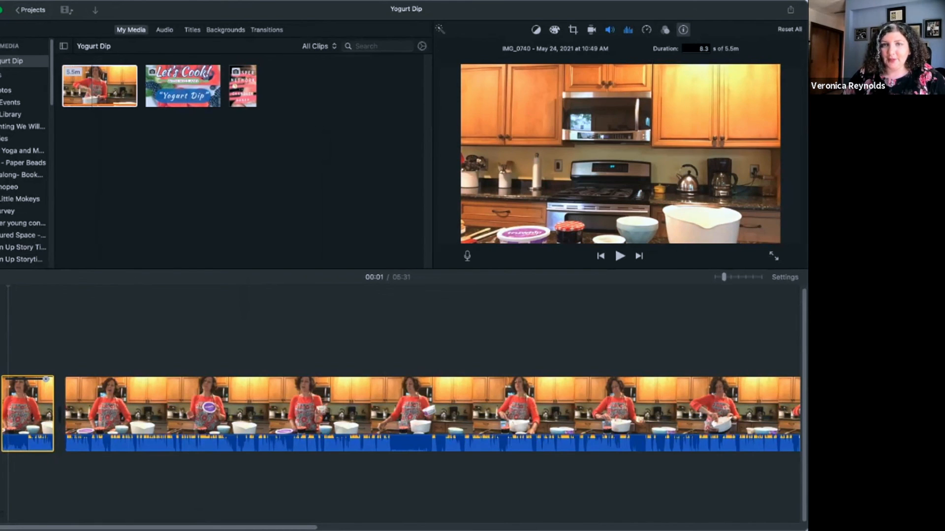
click(536, 30)
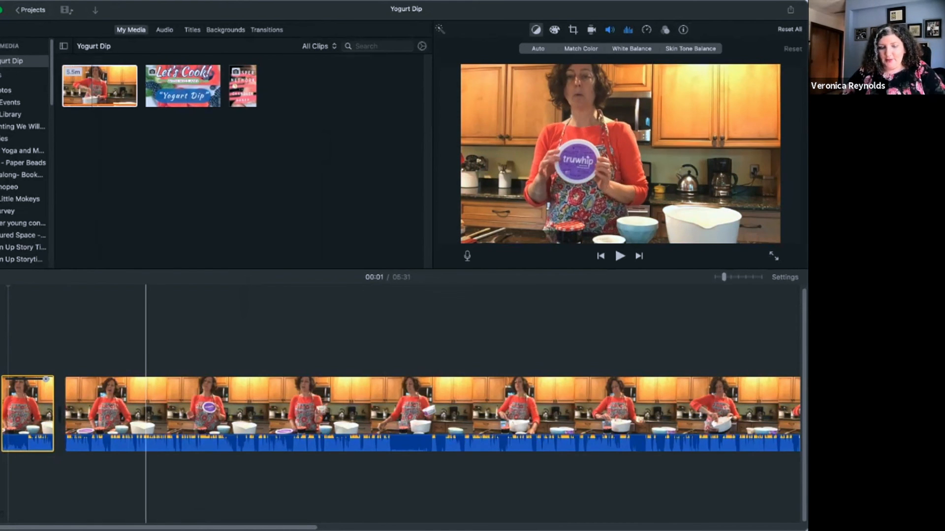
- Rejoin the split cooking clip and insert the "Let's Cook! Yogurt Dip" title image before it on the timeline
key(Delete)
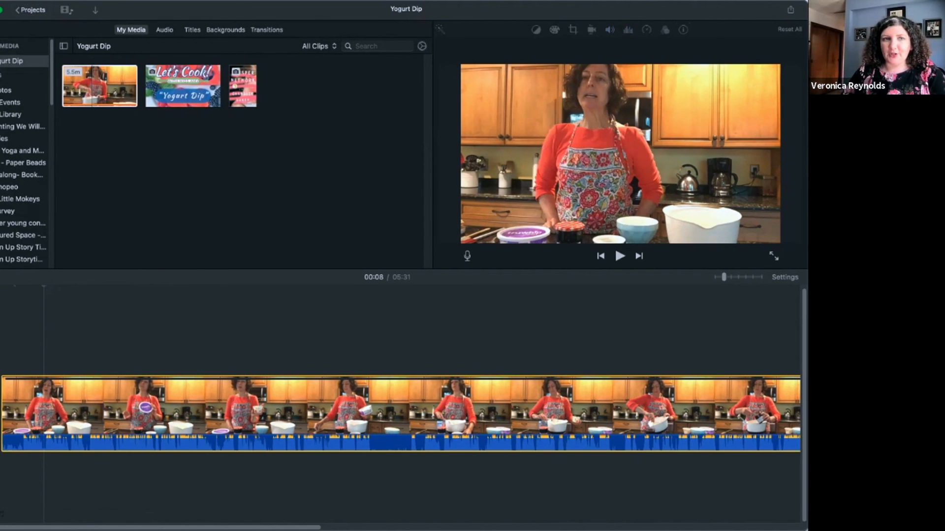
click(203, 86)
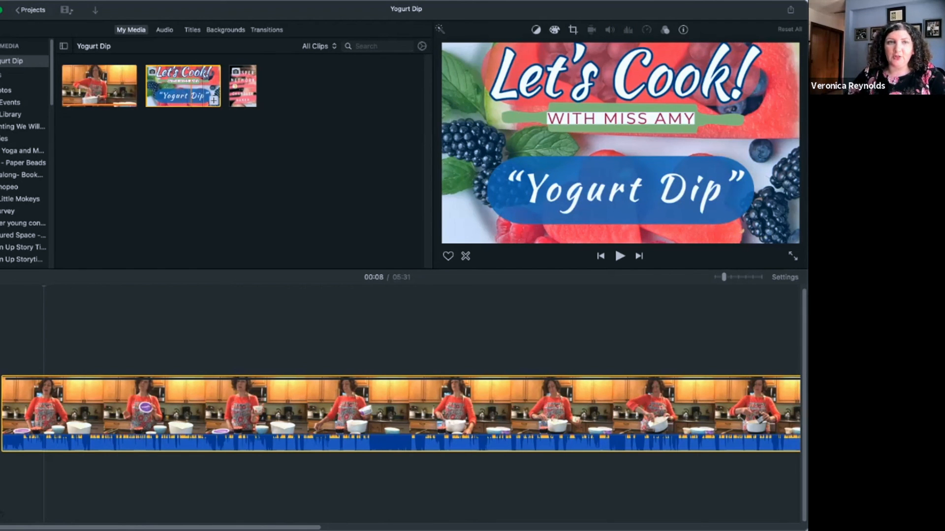
click(213, 101)
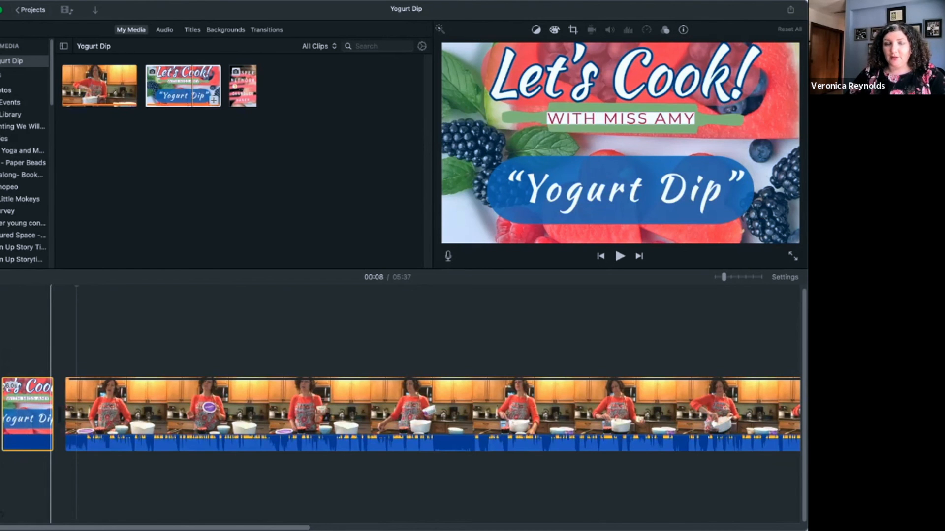
- Trim about 2 seconds off the end of the title image on the timeline
drag(51, 413, 50, 414)
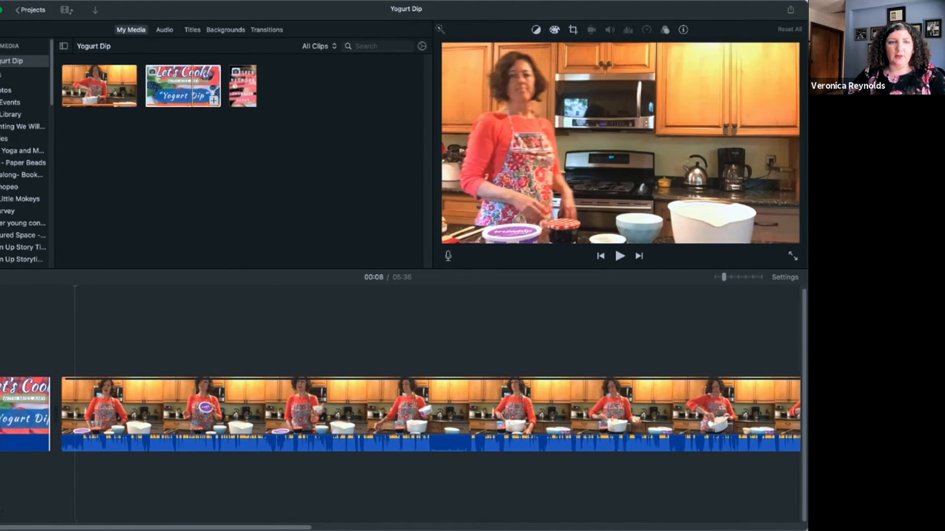
click(34, 414)
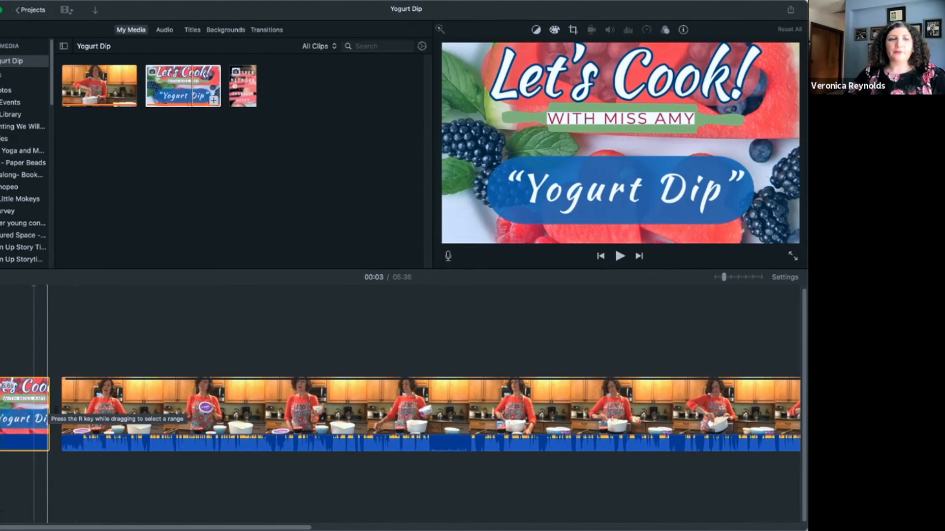
drag(50, 413, 45, 414)
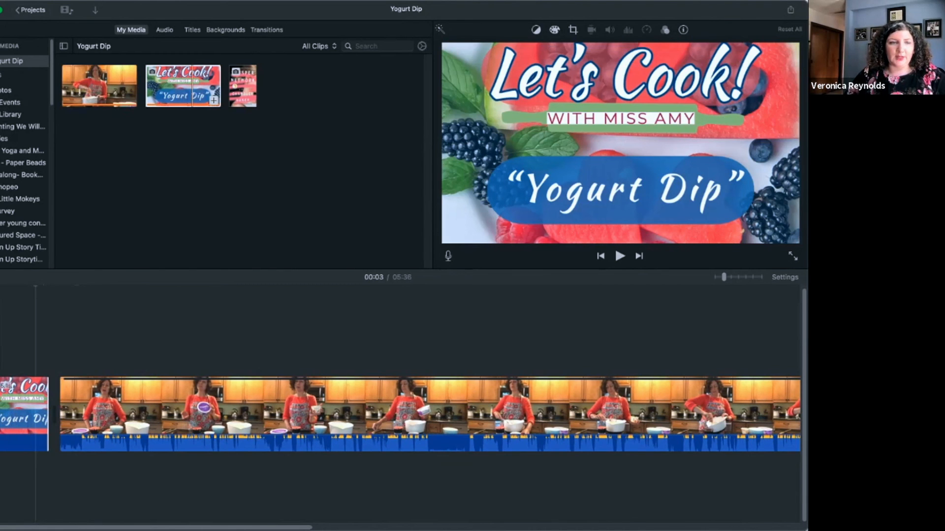
drag(47, 413, 36, 414)
- Play the shortened title image through to the start of the cooking clip
click(18, 467)
key(space)
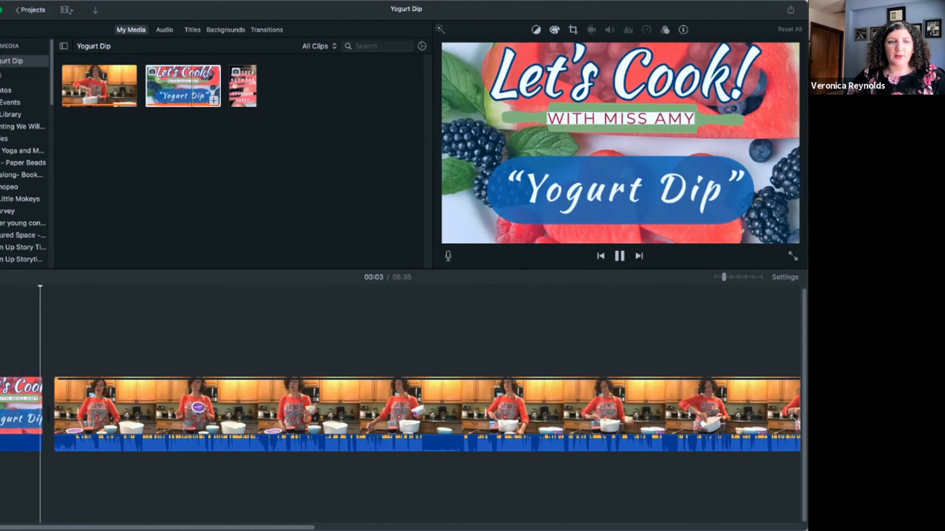
key(space)
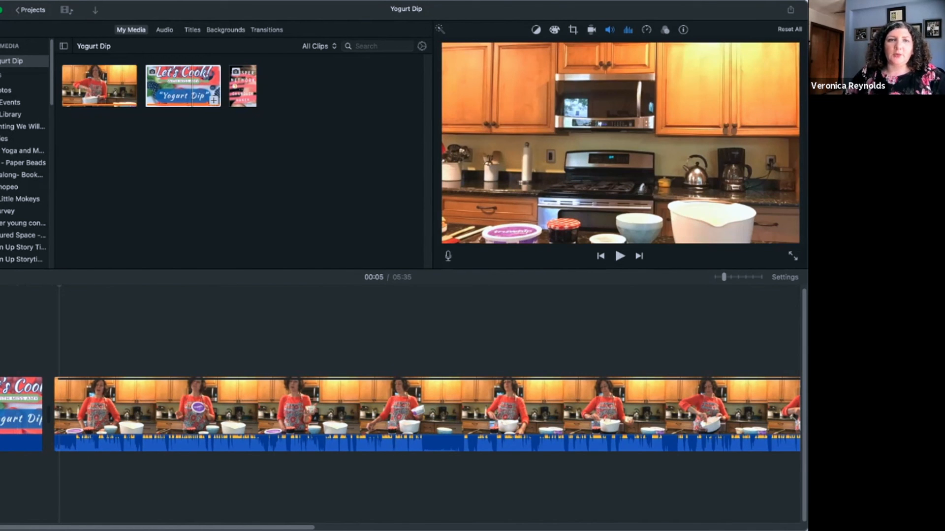
- Add a Cross Dissolve transition between the title image and the cooking clip
click(266, 30)
click(7, 107)
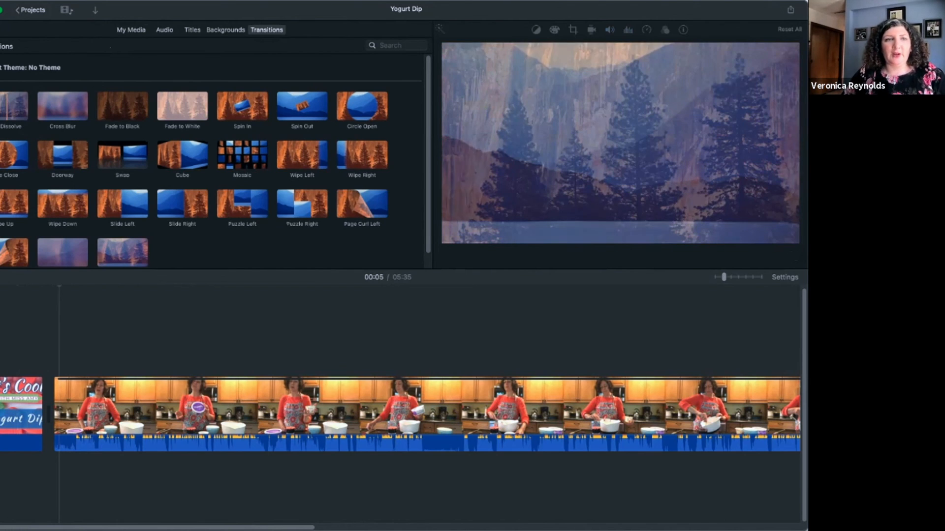
drag(6, 107, 49, 412)
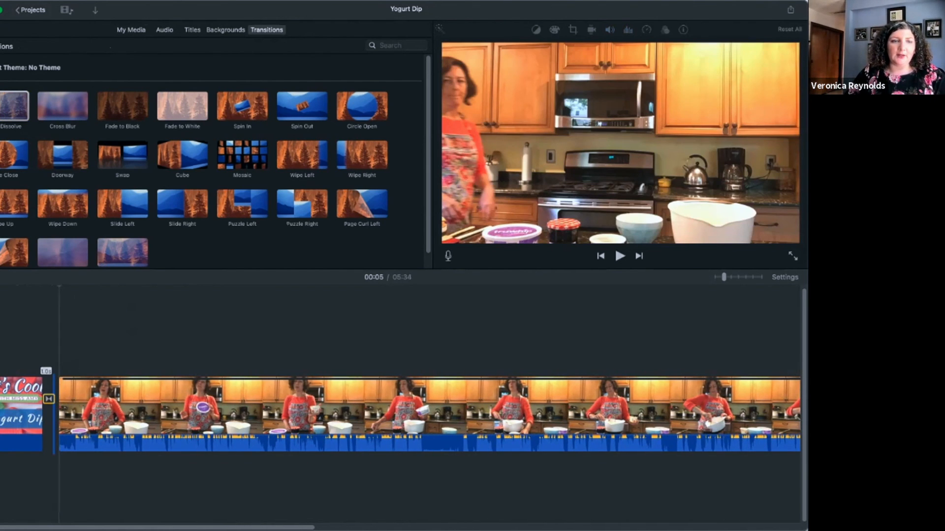
- Play from the title image to preview the Cross Dissolve into the cooking clip
click(29, 340)
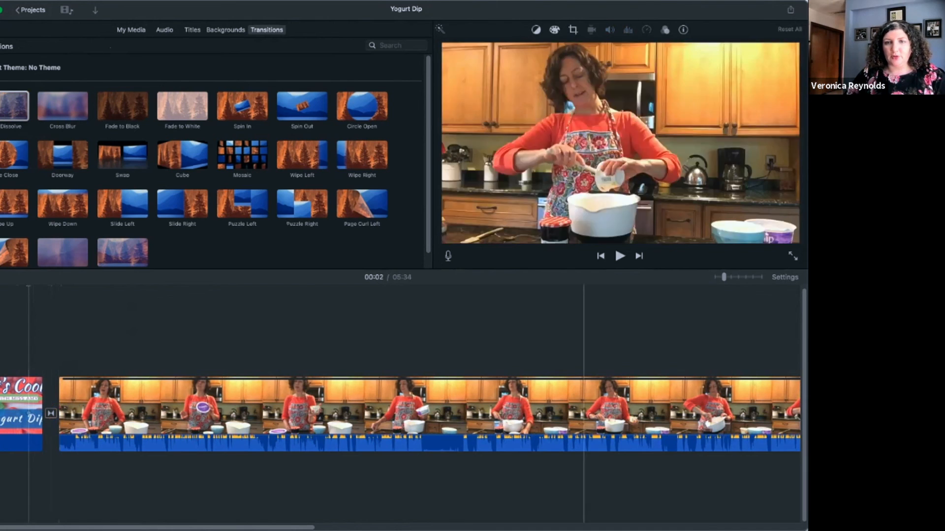
key(space)
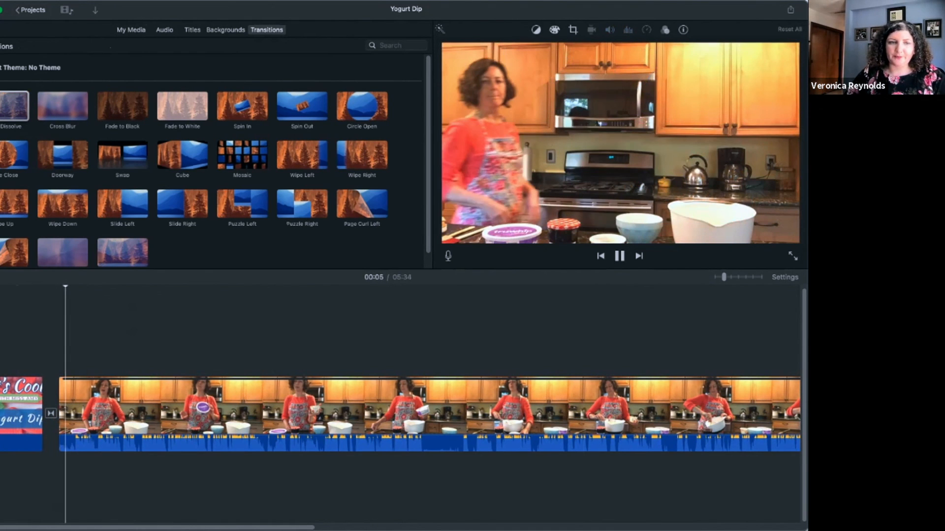
key(space)
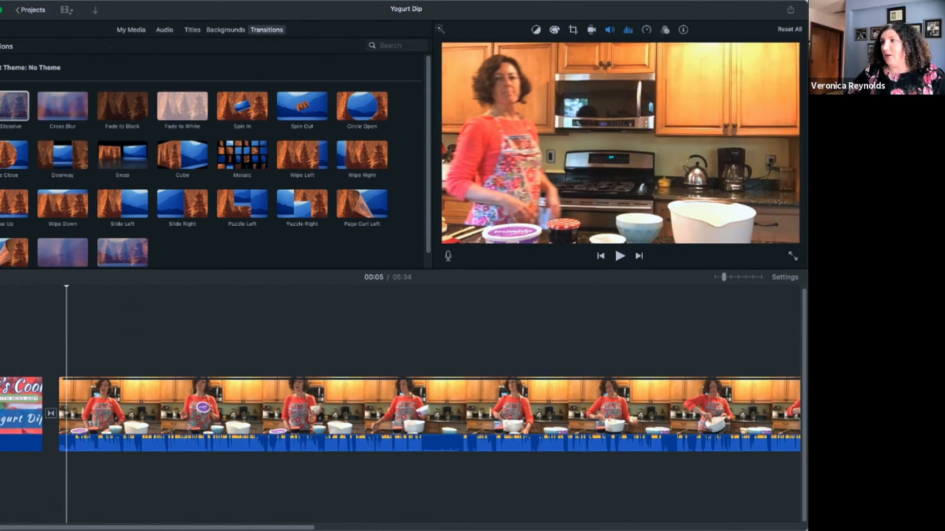
- Add the "Fond Memories - SYBS" song as a music track beneath the title image and cooking clip
key(super+Tab)
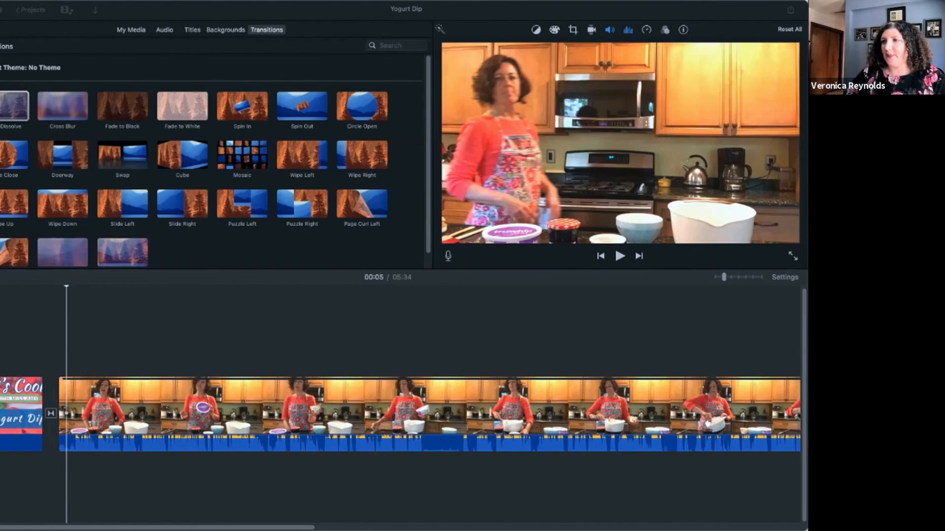
key(super+z)
drag(611, 348, 81, 482)
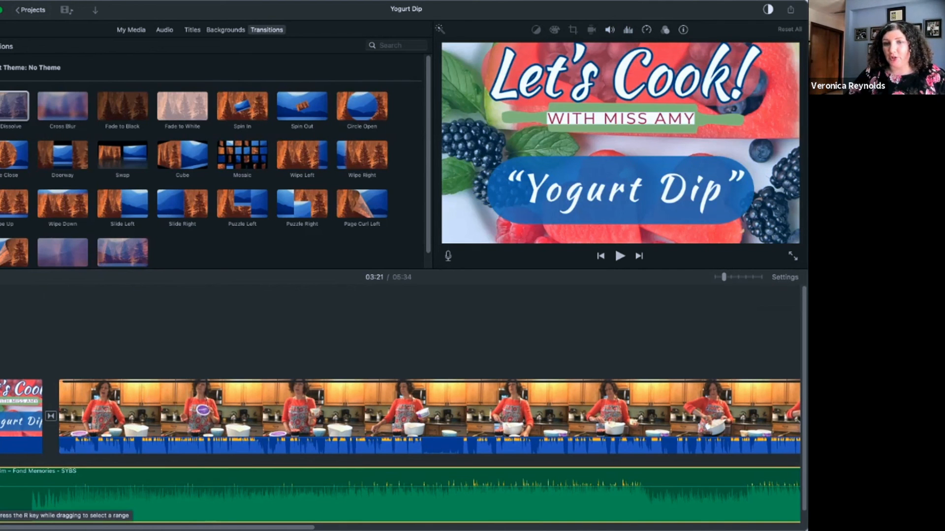
- Make the cooking clip lower the volume of other clips so the music sits beneath the voice
click(106, 413)
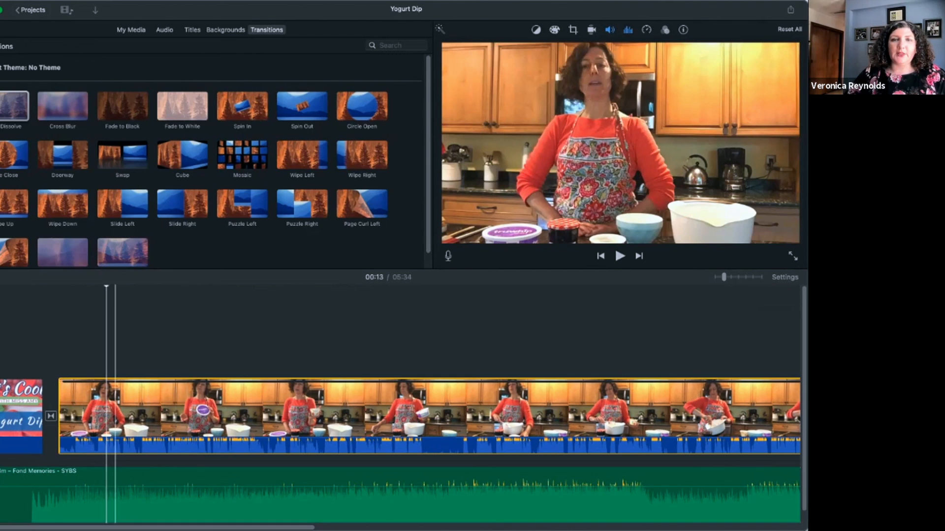
click(609, 30)
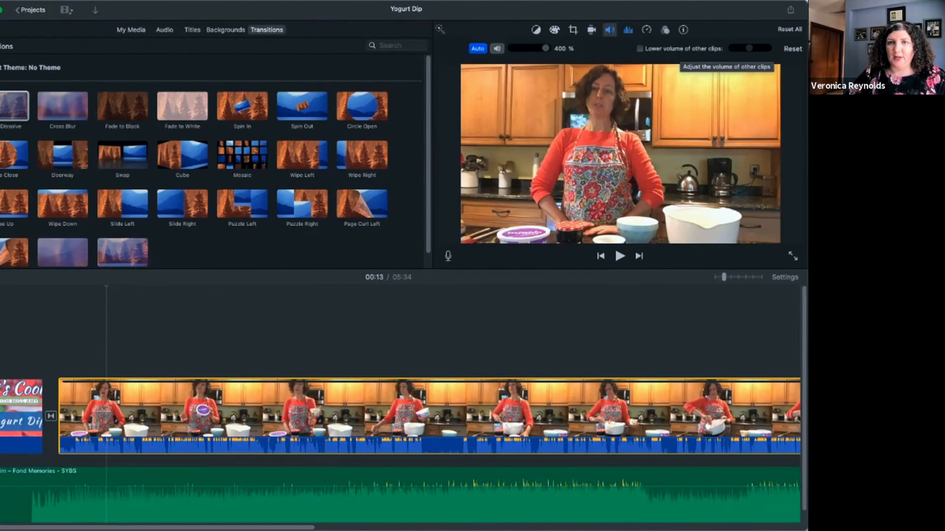
click(640, 48)
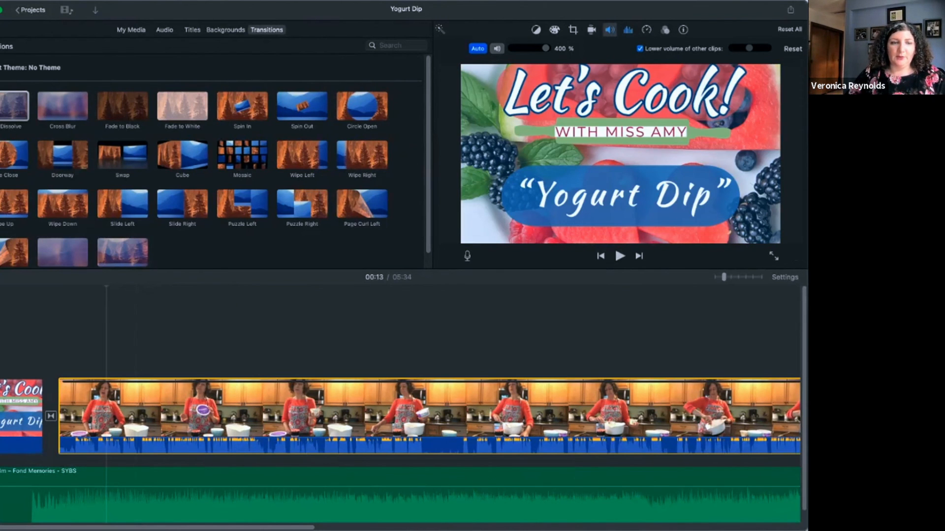
- Trim the silent opening off the Fond Memories music track and move the track back to the start of the timeline
click(136, 496)
drag(0, 497, 40, 498)
click(126, 497)
drag(145, 497, 97, 497)
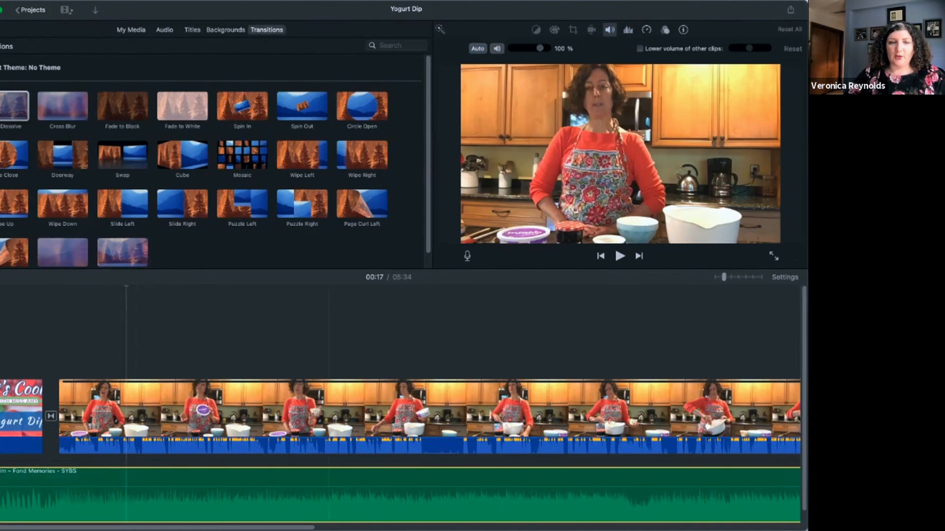
- Shorten the end of the Fond Memories music track to 4.8 seconds so it stops around the start of the cooking clip
scroll(334, 344, right, 10)
scroll(137, 344, left, 10)
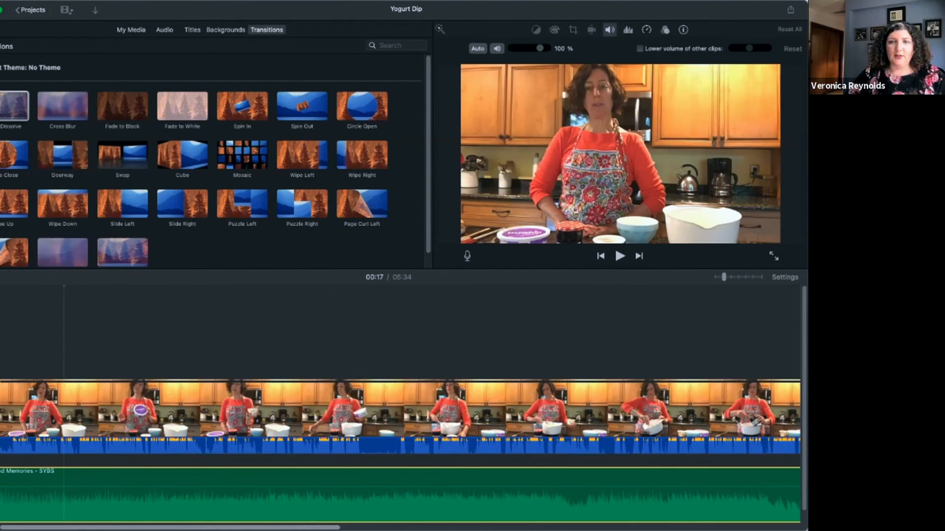
drag(724, 277, 717, 277)
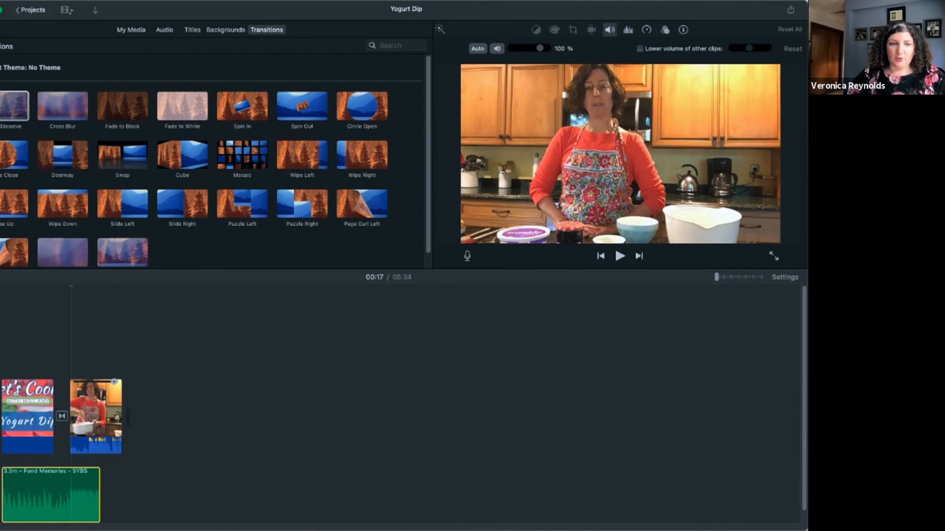
drag(98, 492, 69, 492)
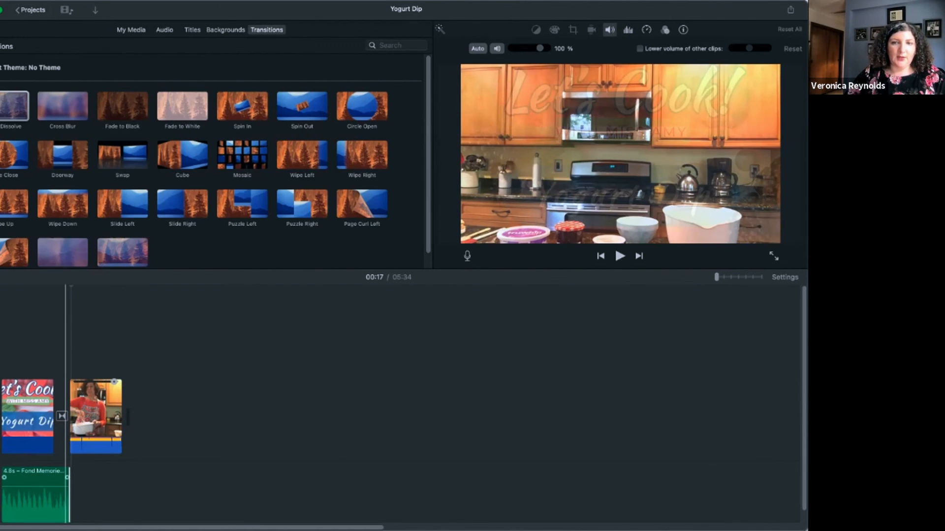
- Extend the Fond Memories music track to 8.3 seconds under the cooking clip and fade it out gradually over its whole length
drag(717, 277, 724, 277)
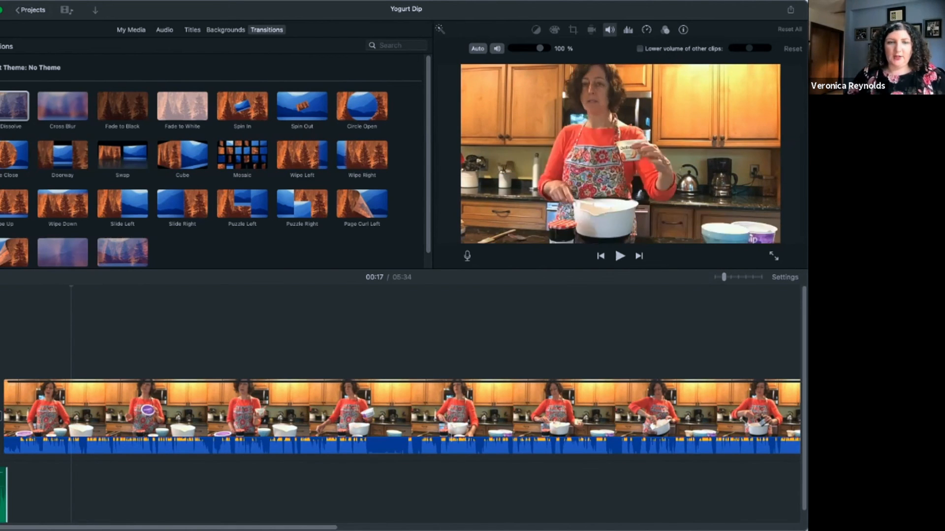
scroll(98, 345, left, 5)
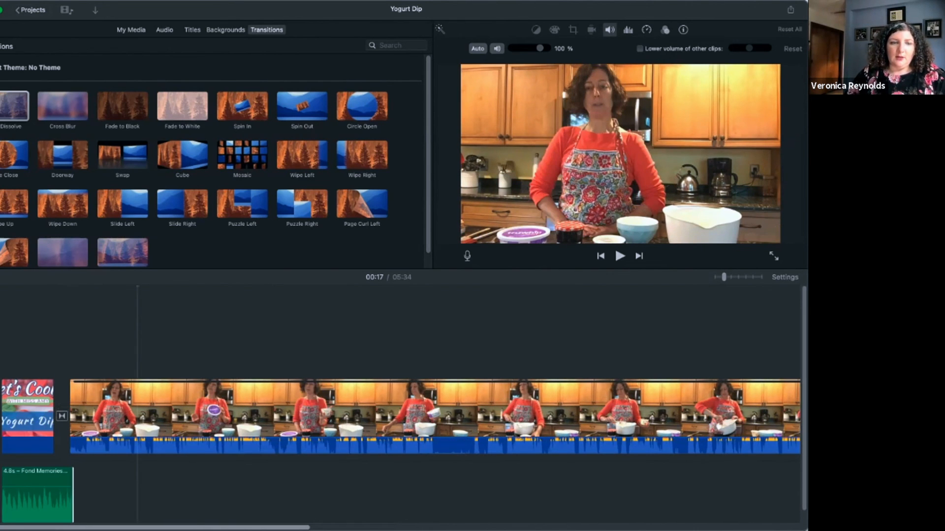
drag(73, 492, 92, 492)
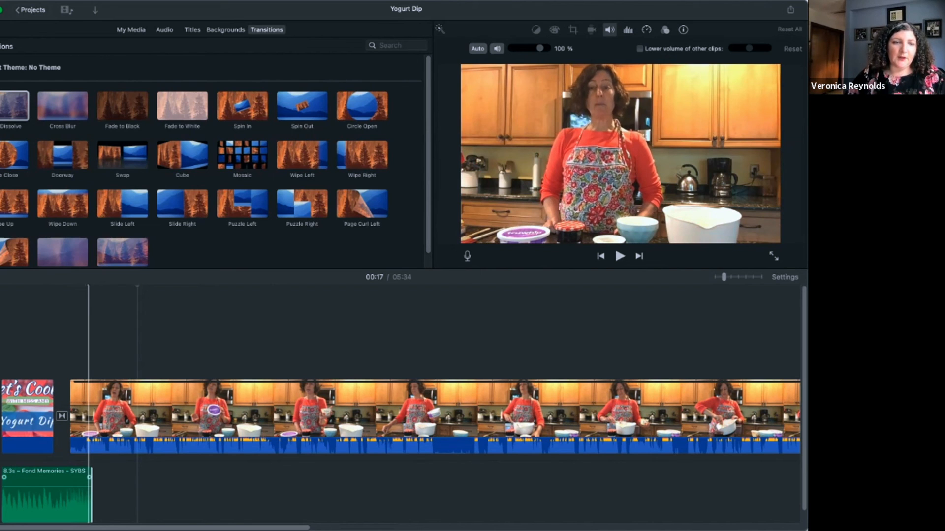
drag(89, 477, 2, 477)
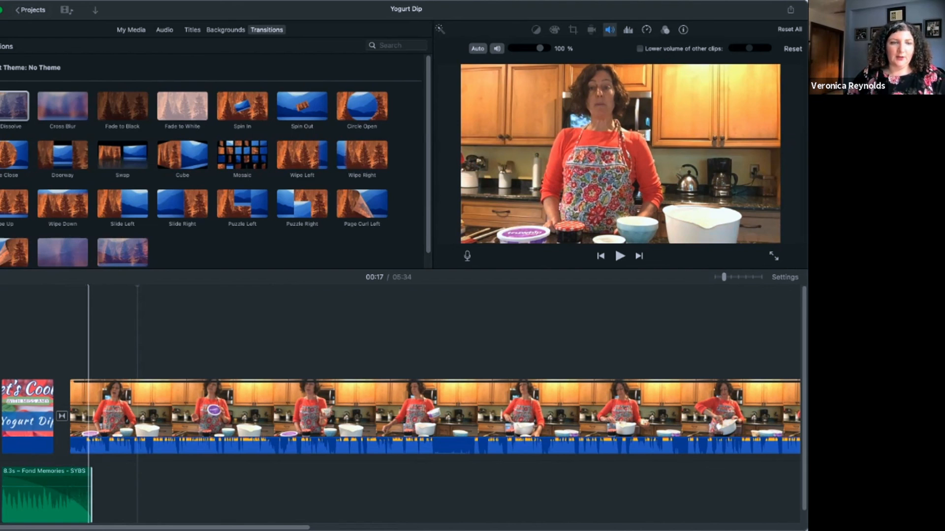
- Play the opening from the title image into the cooking clip to check the music's fade-out
click(7, 339)
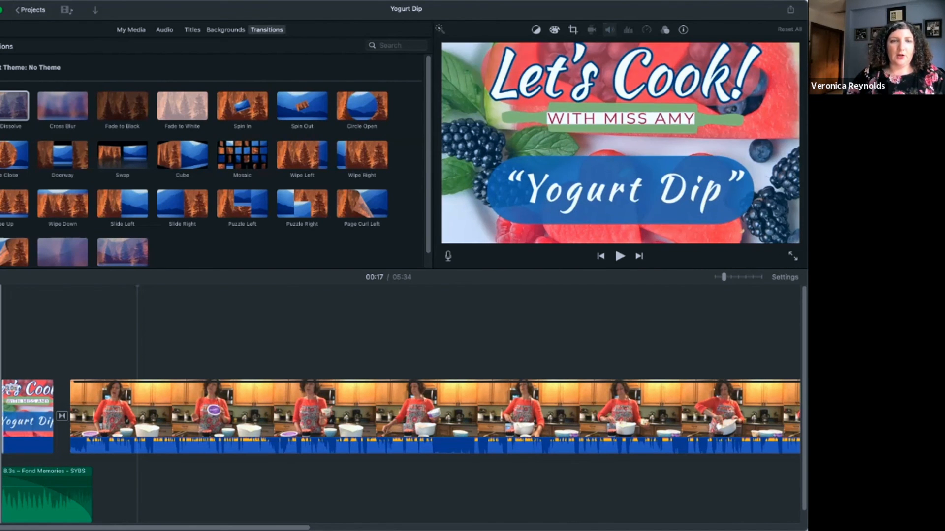
key(space)
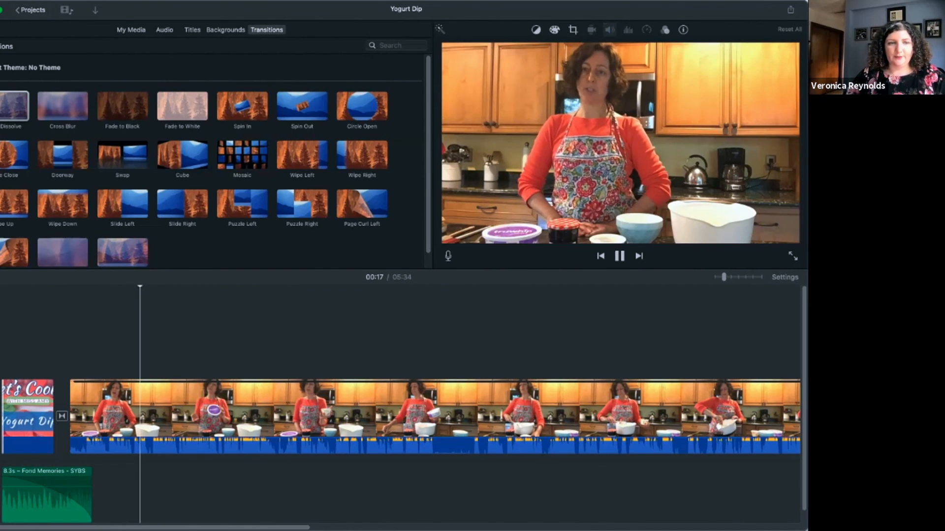
click(4, 340)
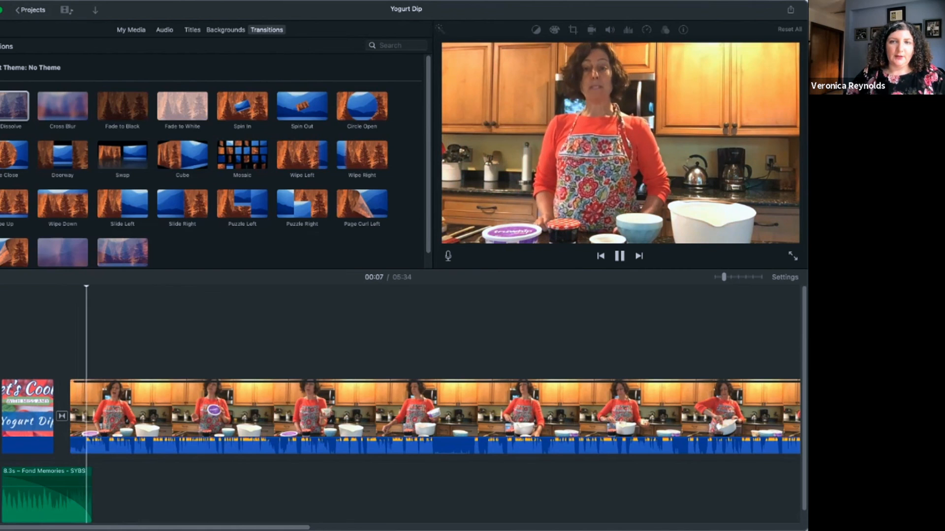
key(space)
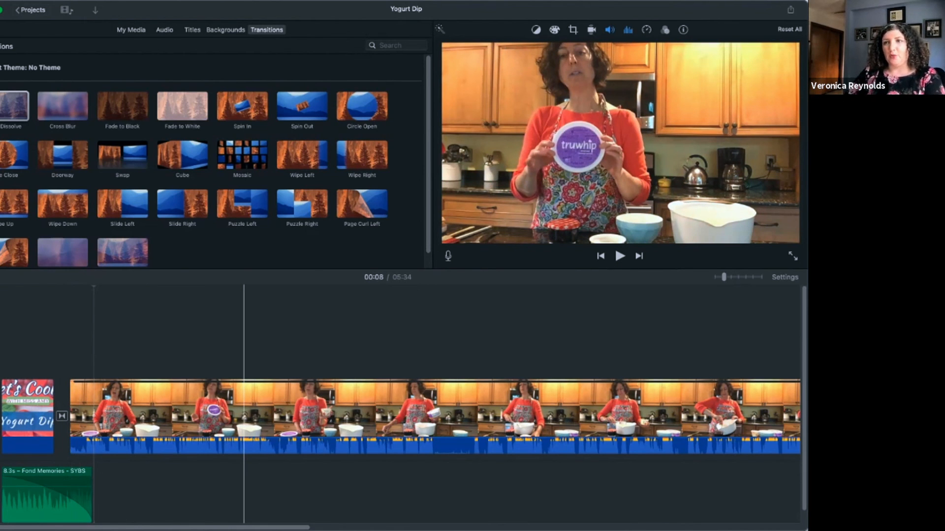
- Trim about 3 seconds off the start of the cooking clip and play back the new opening
click(77, 416)
mouse_move(70, 417)
mouse_down()
mouse_move(79, 416)
mouse_move(72, 416)
mouse_up()
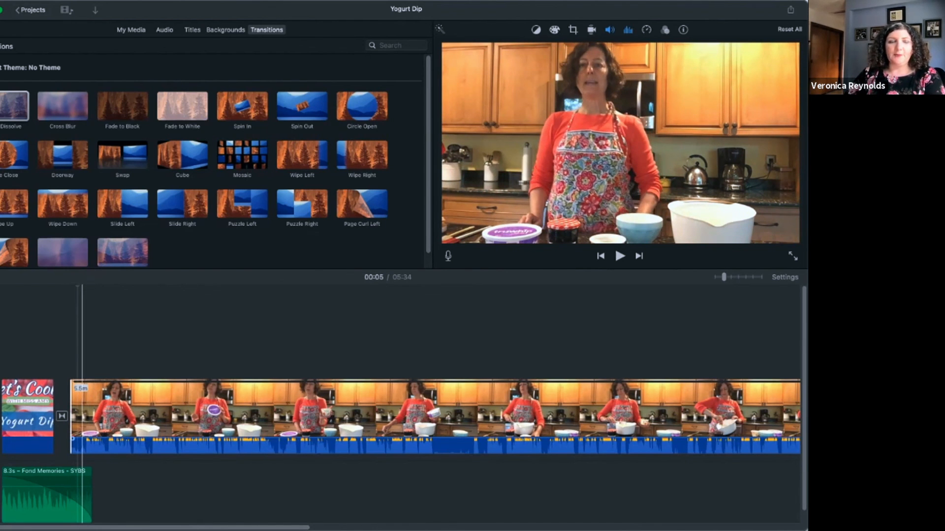
drag(71, 413, 86, 414)
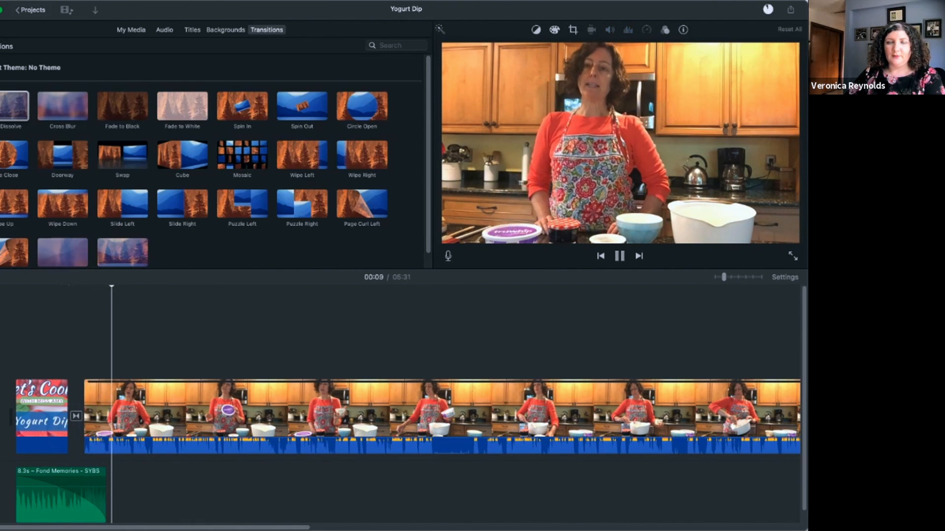
key(space)
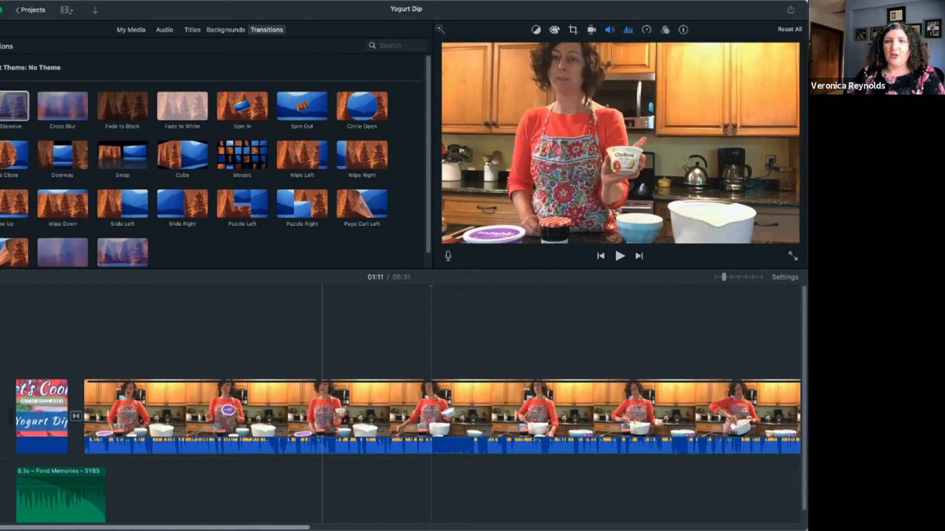
- Find the end of the unwanted stretch by playing the cooking clip around 01:20, and split the clip at 01:21
drag(724, 277, 739, 277)
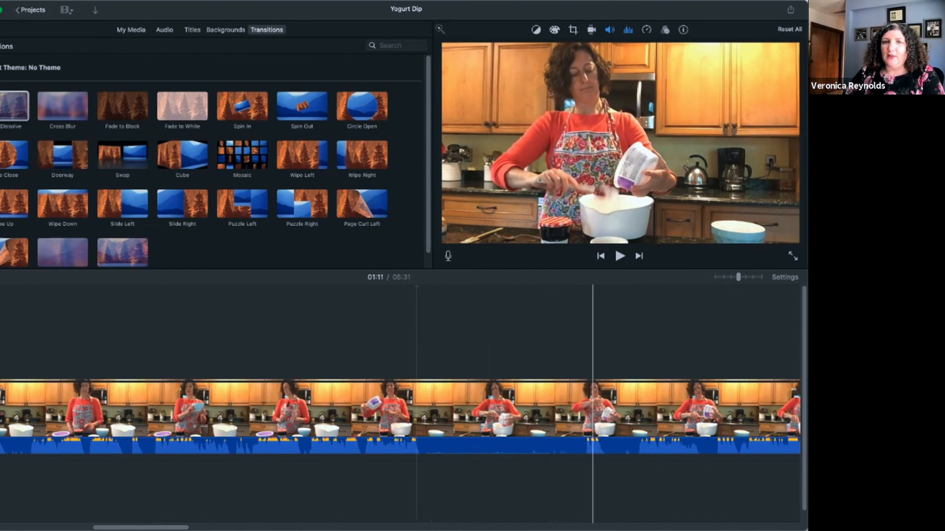
key(space)
key(space)
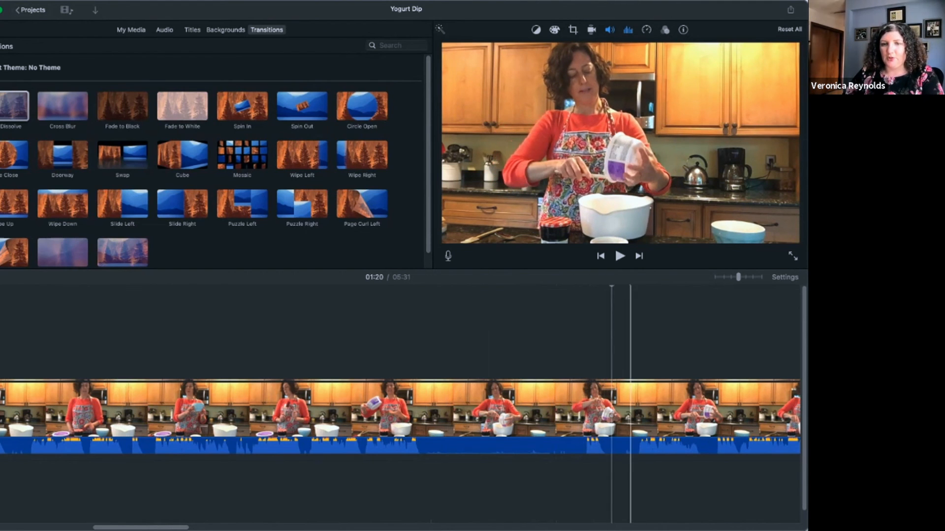
click(635, 417)
key(space)
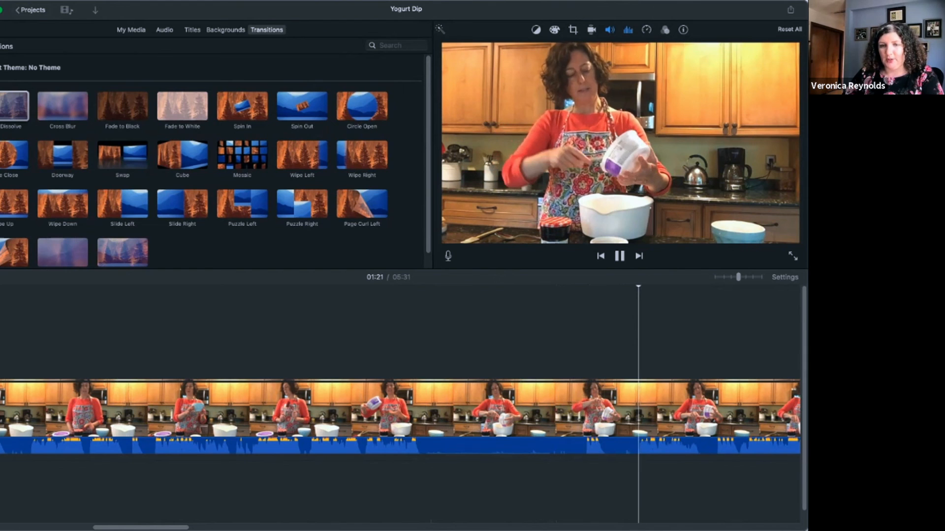
key(space)
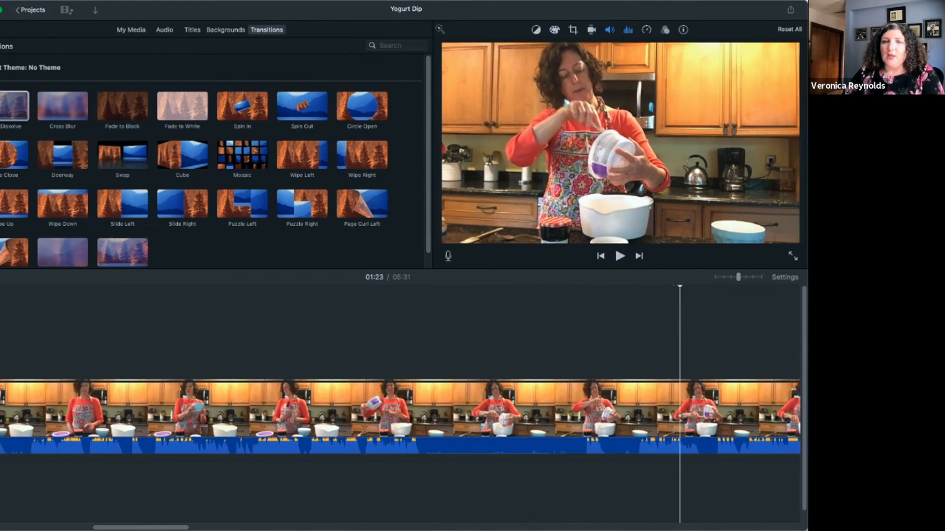
click(635, 417)
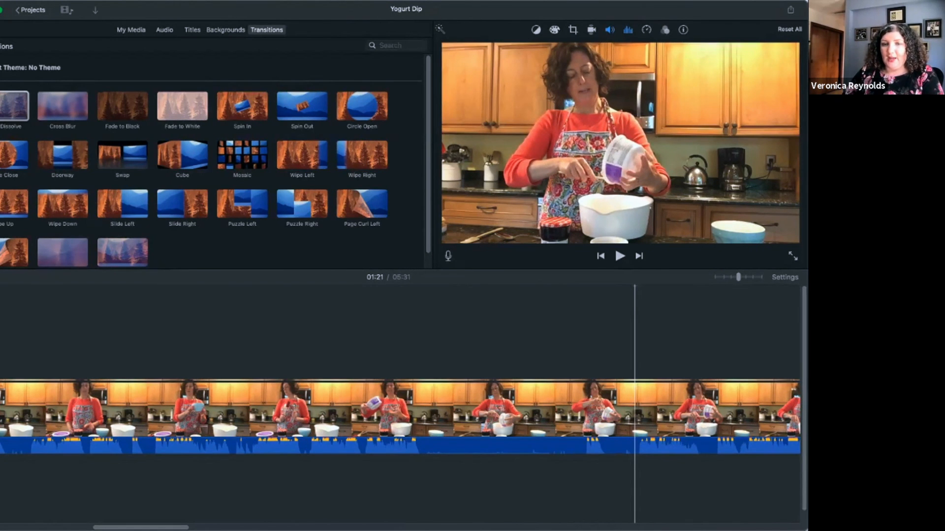
right_click(634, 418)
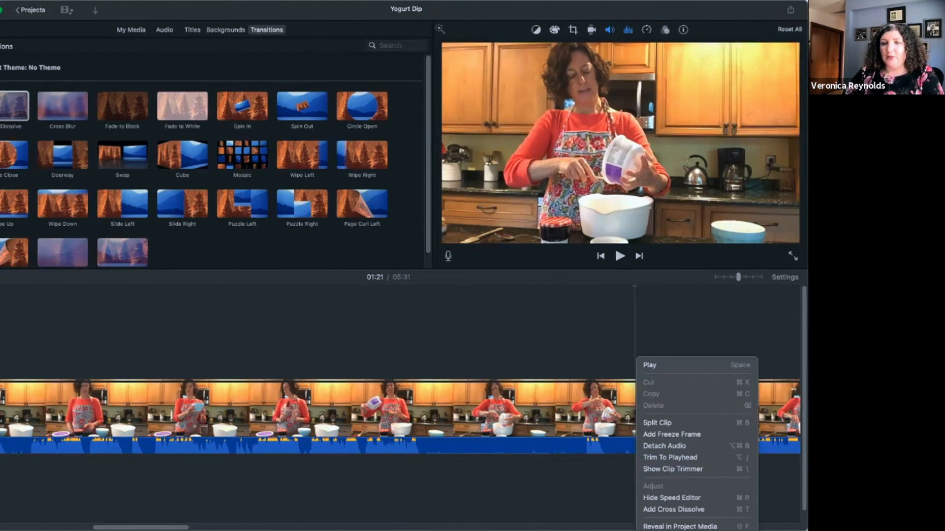
click(659, 423)
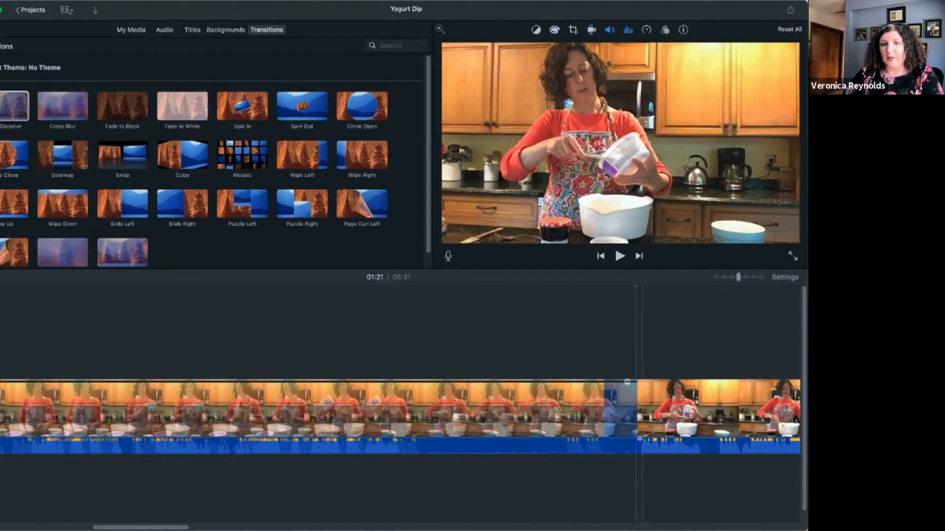
- Shorten the end of the first cooking clip to a length of 01:07:10.00 and play across the cut
drag(631, 418, 424, 419)
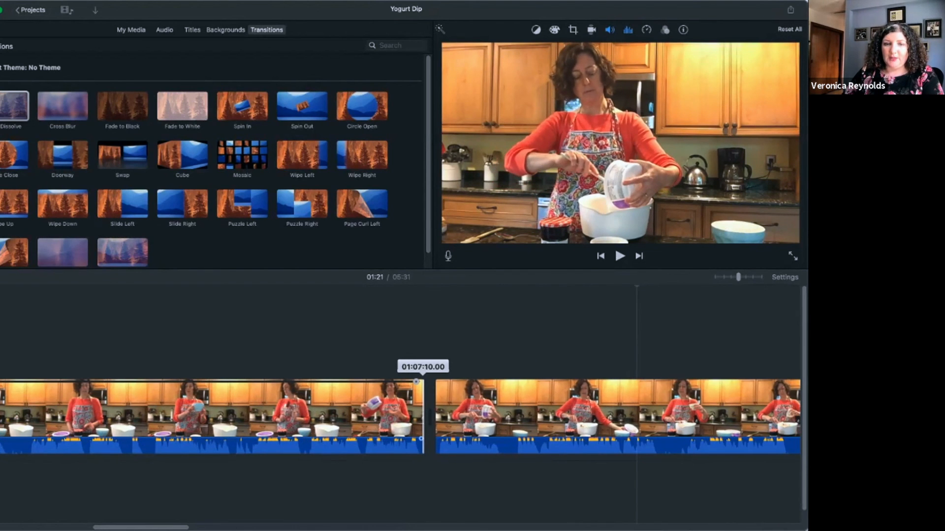
key(space)
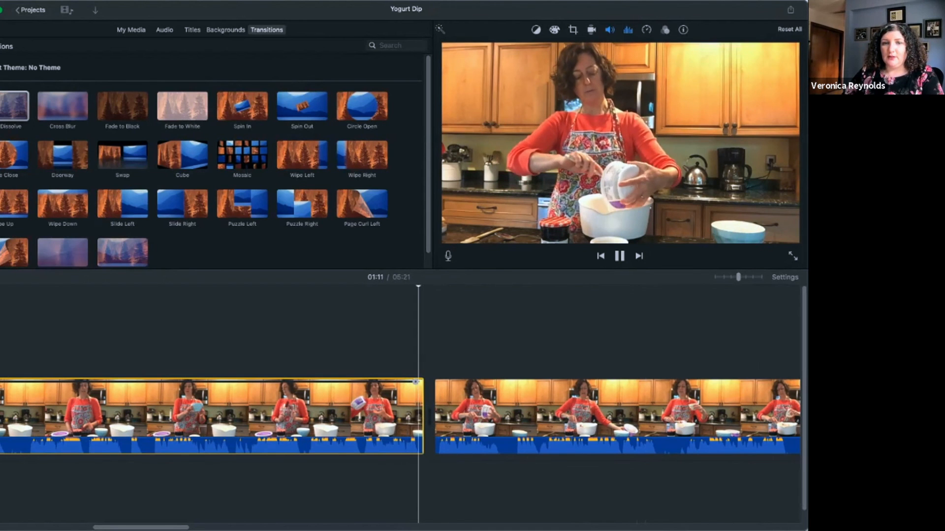
key(space)
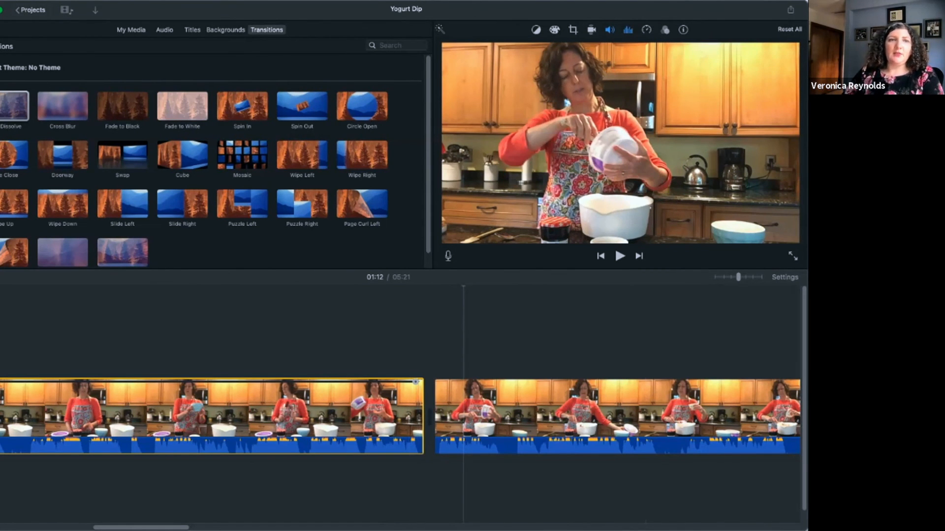
- Add a Cross Dissolve between the two cooking clips and play back the transition
drag(14, 106, 429, 416)
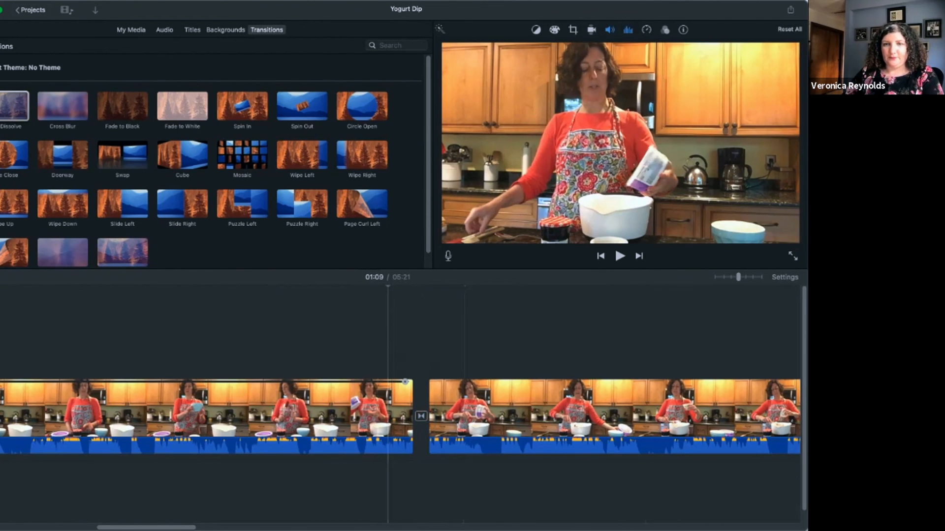
key(space)
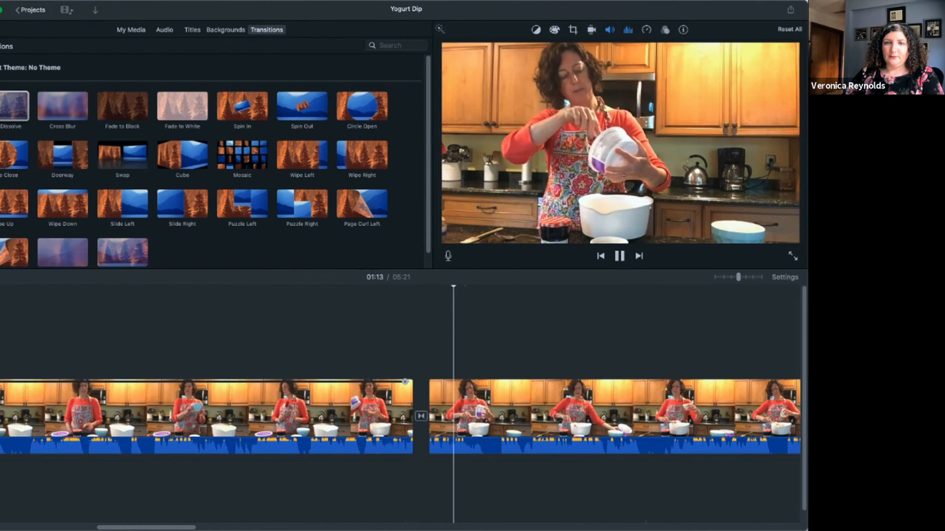
key(space)
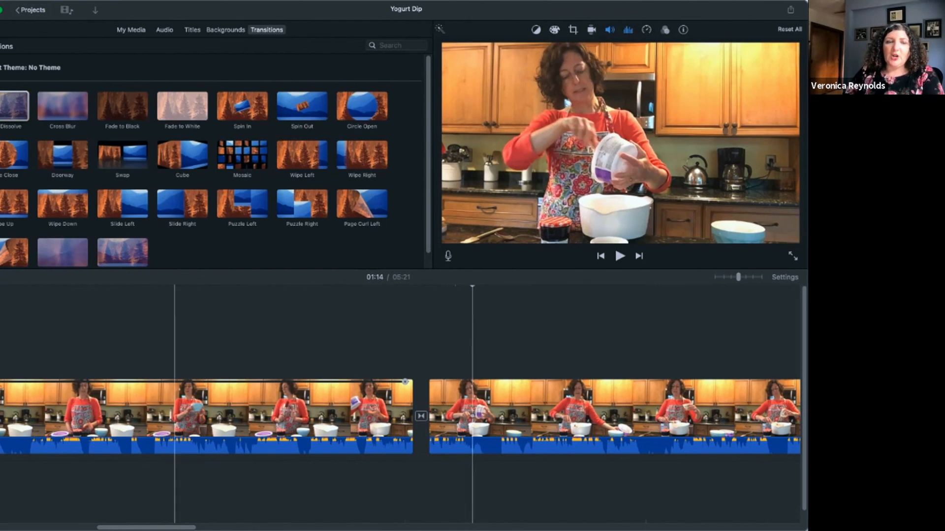
- Look over the edited timeline from the title image and music track through to the Cross Dissolve between the two cooking clips
scroll(175, 394, left, 3)
scroll(175, 394, left, 2)
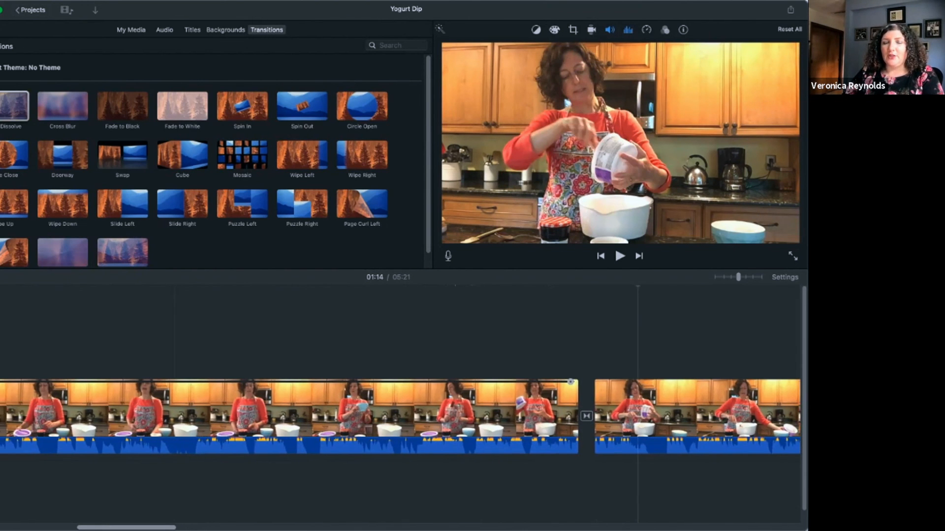
scroll(175, 394, left, 4)
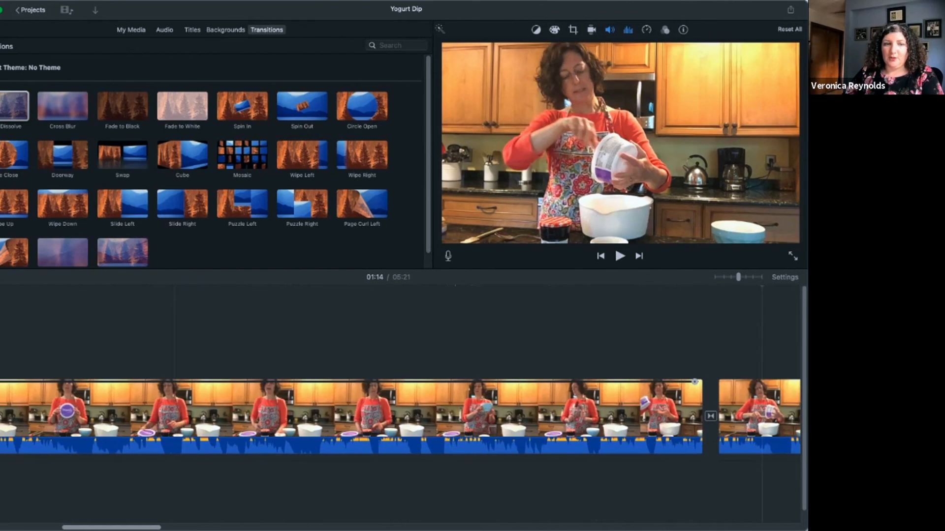
scroll(175, 394, left, 3)
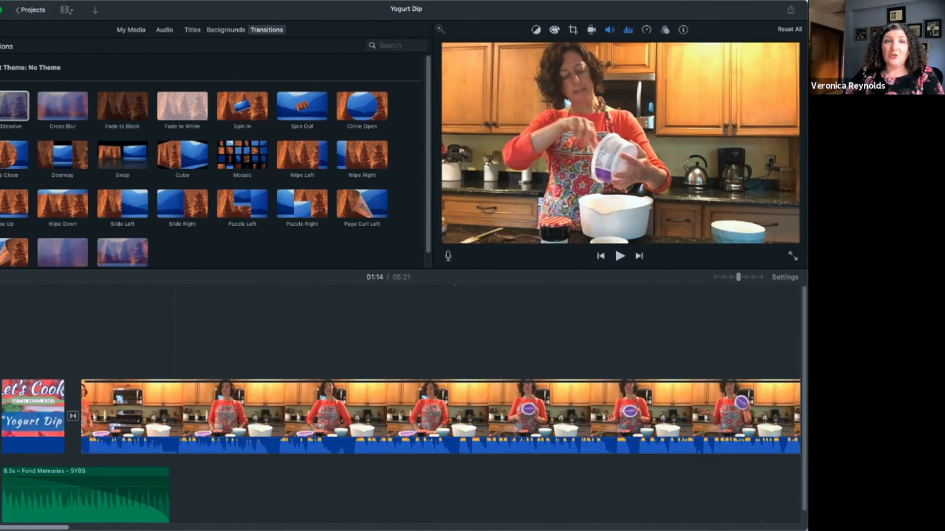
click(127, 339)
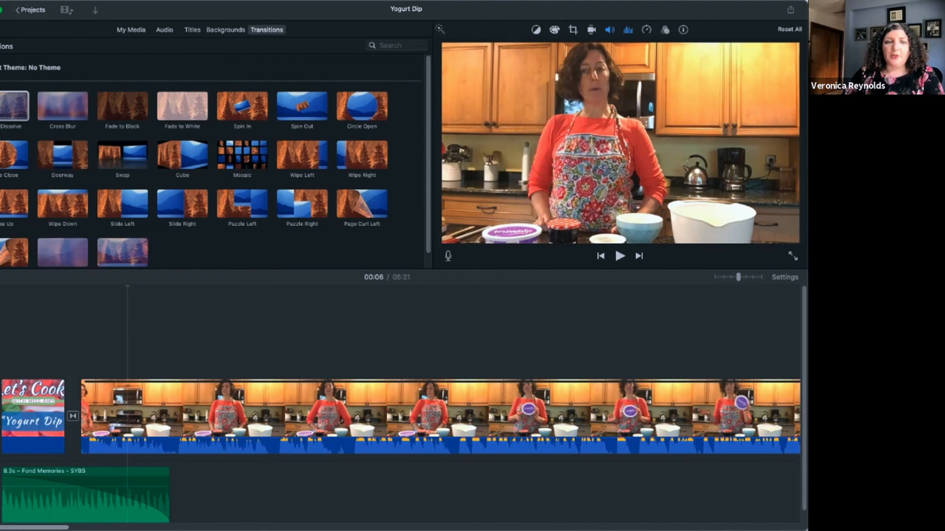
scroll(401, 442, right, 2)
scroll(401, 418, right, 3)
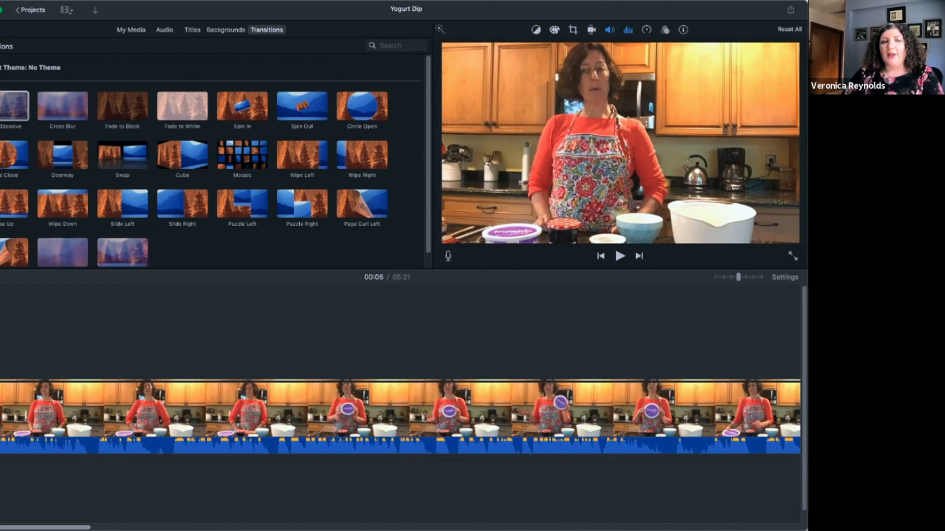
scroll(401, 419, left, 2)
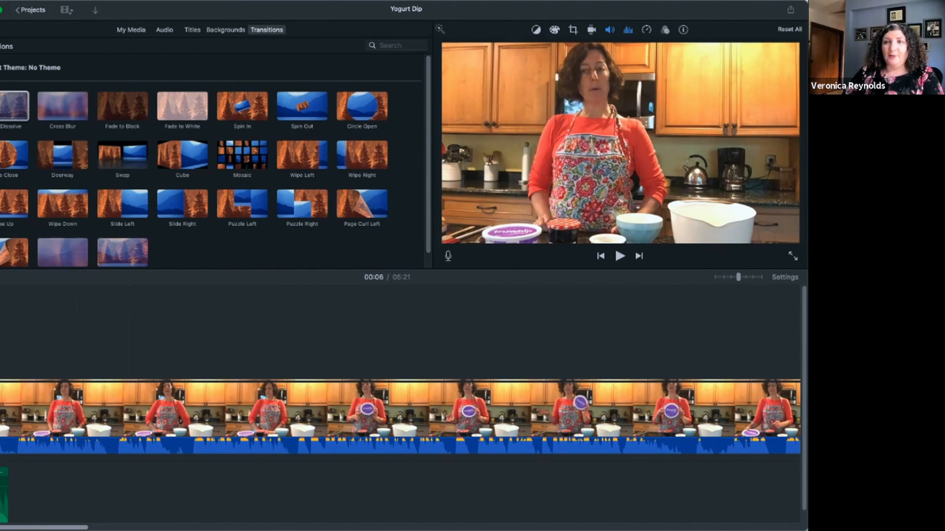
scroll(400, 418, right, 1)
scroll(399, 417, right, 2)
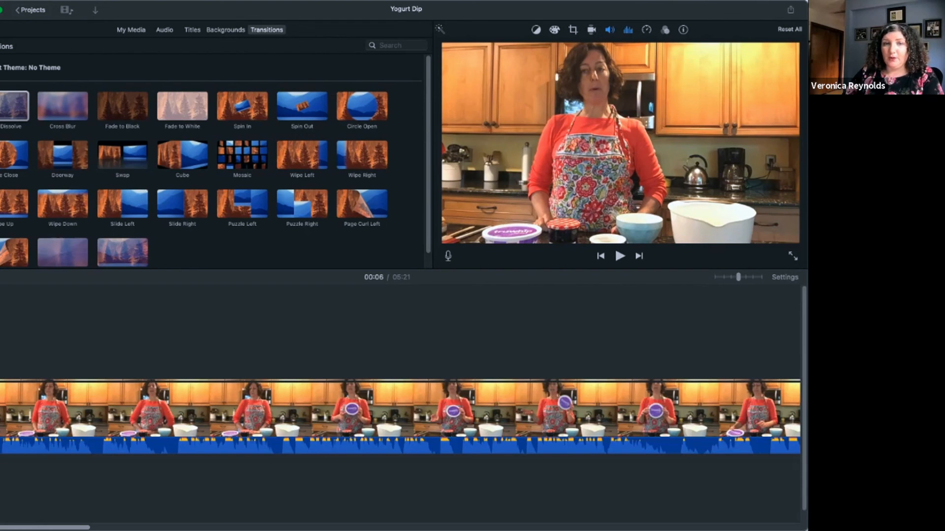
scroll(399, 416, right, 4)
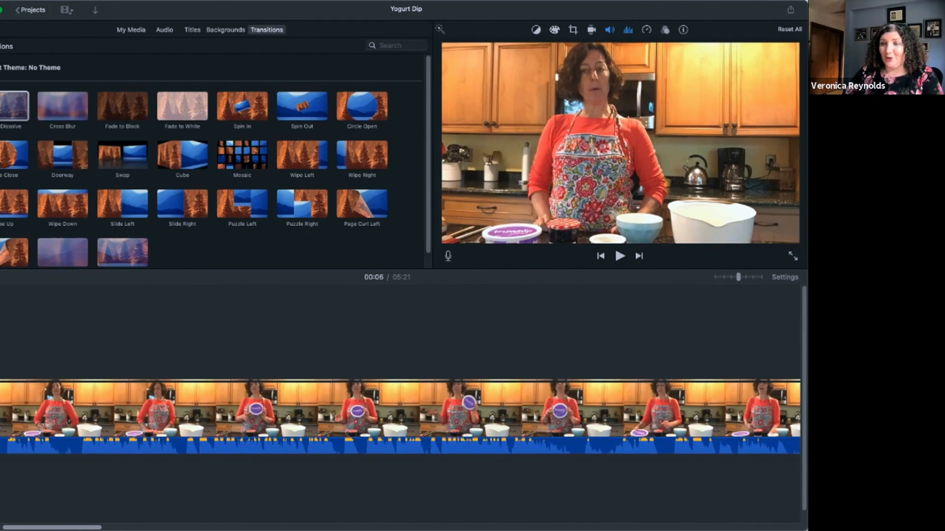
scroll(400, 417, left, 6)
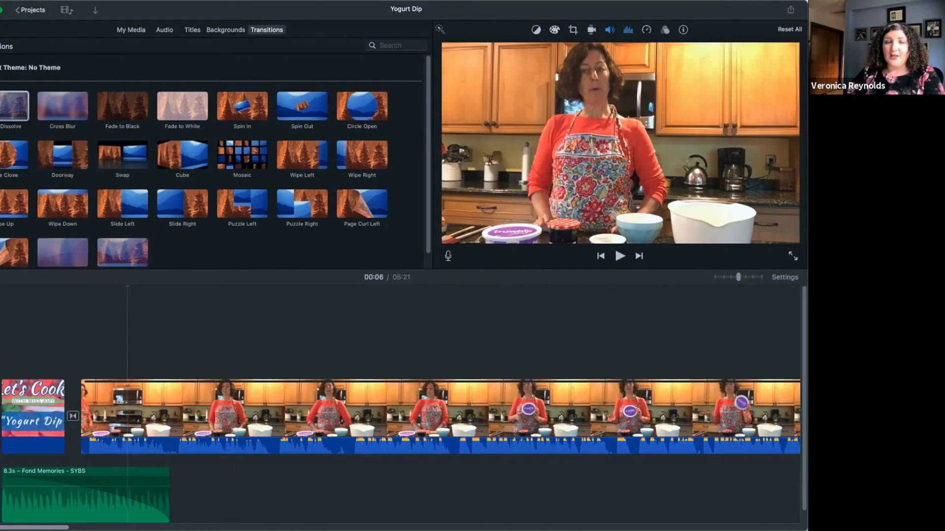
scroll(400, 417, right, 10)
scroll(400, 416, right, 6)
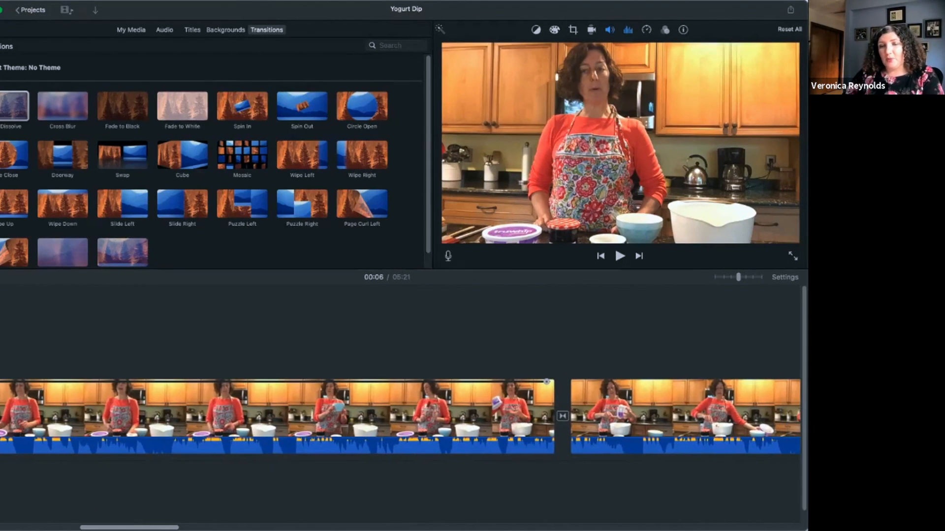
scroll(399, 417, right, 2)
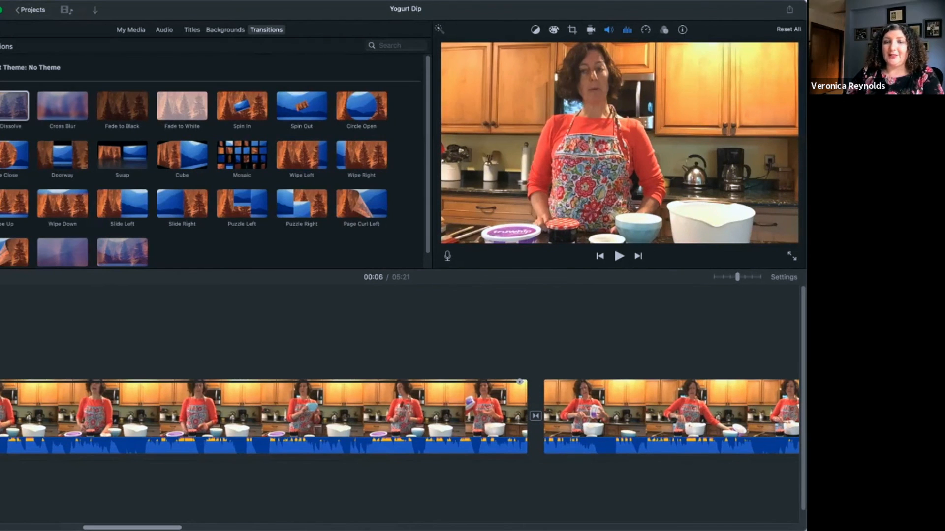
- Look over the cooking footage on both sides of the Cross Dissolve and onward through the second cooking clip
scroll(400, 416, right, 3)
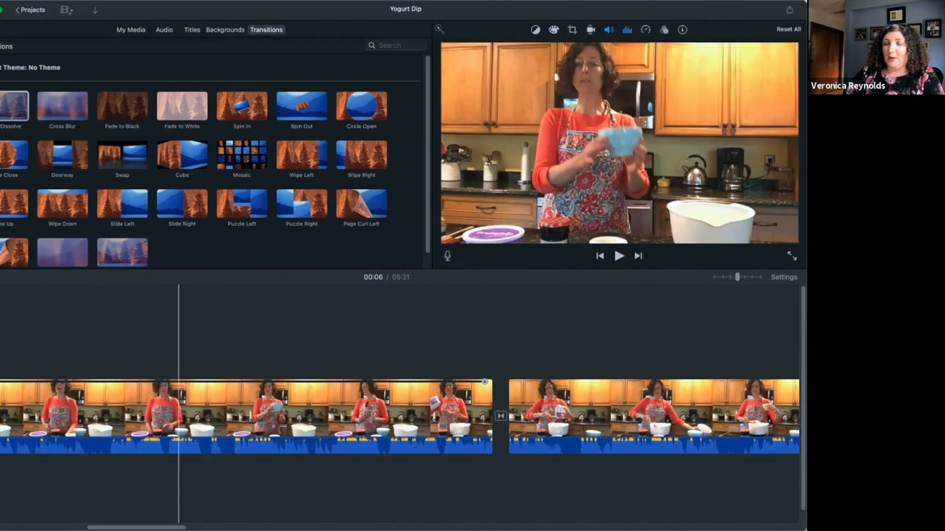
click(178, 416)
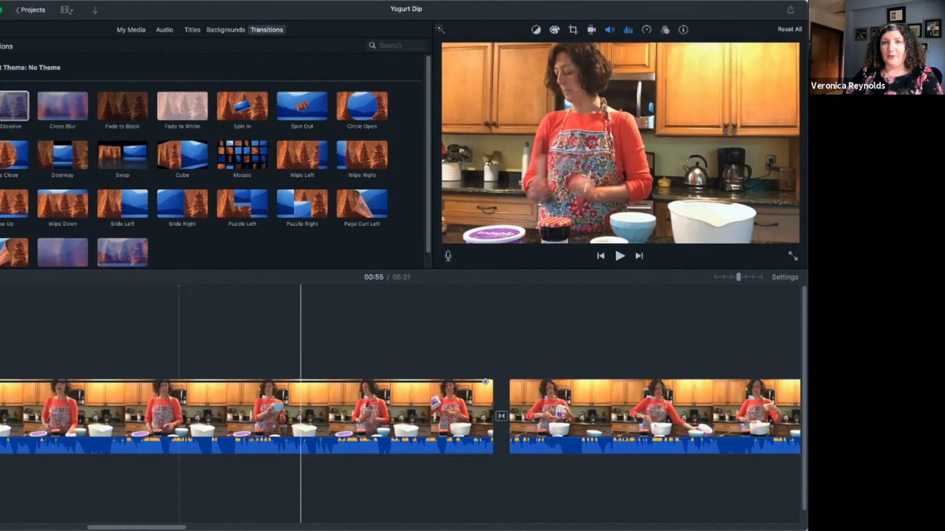
click(753, 409)
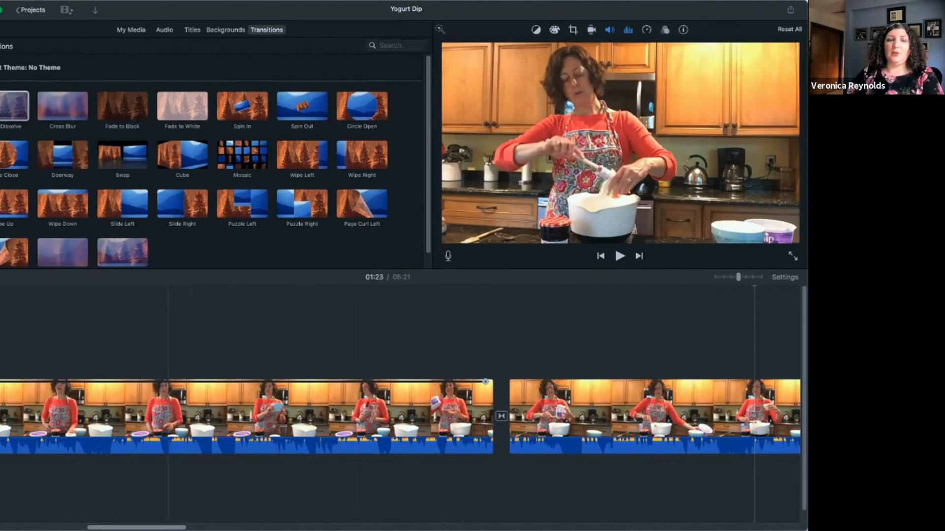
scroll(401, 408, right, 5)
scroll(401, 408, right, 15)
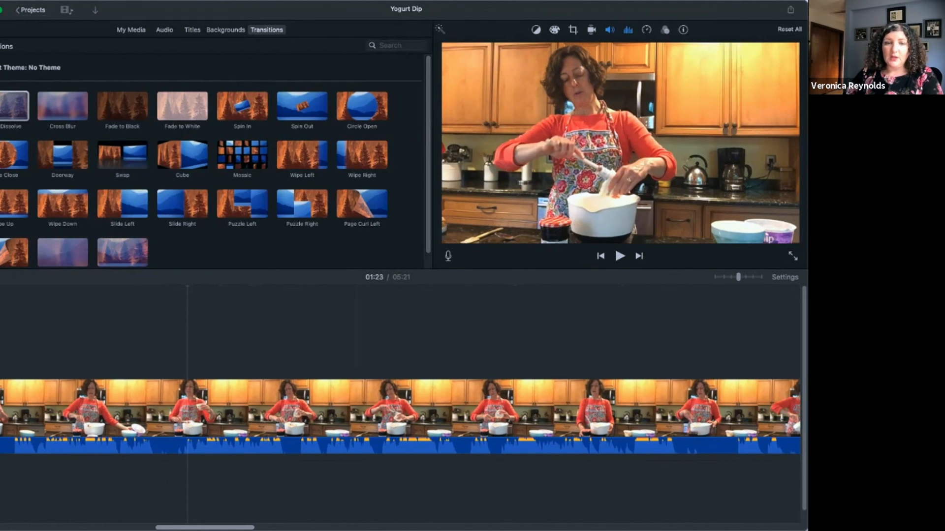
scroll(401, 409, right, 5)
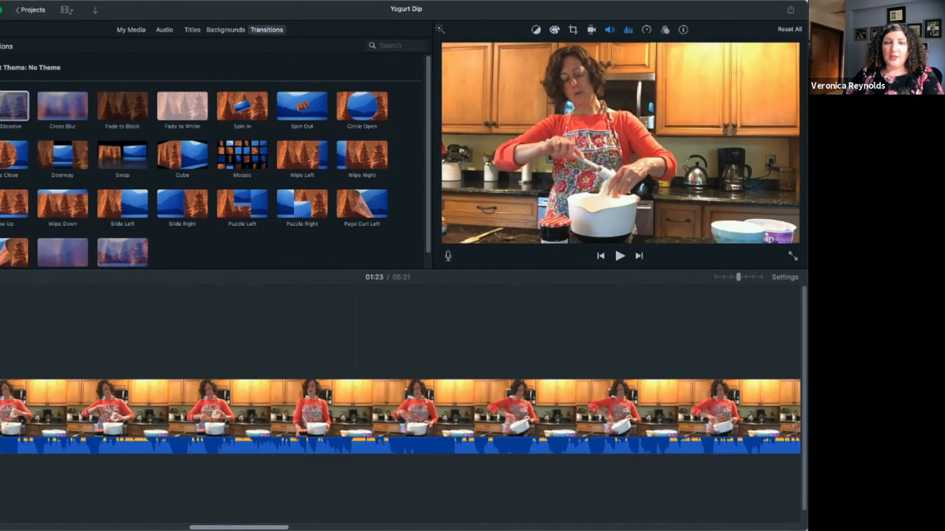
scroll(401, 417, right, 12)
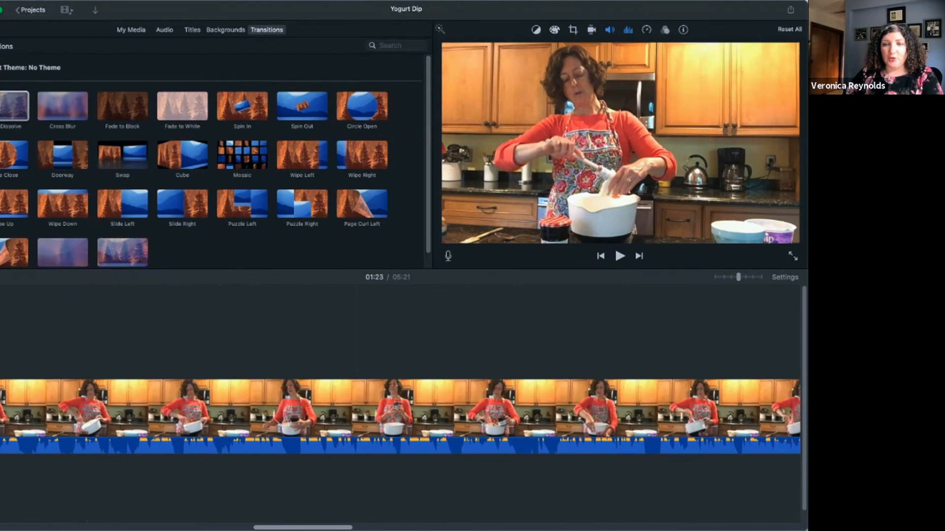
scroll(401, 416, right, 6)
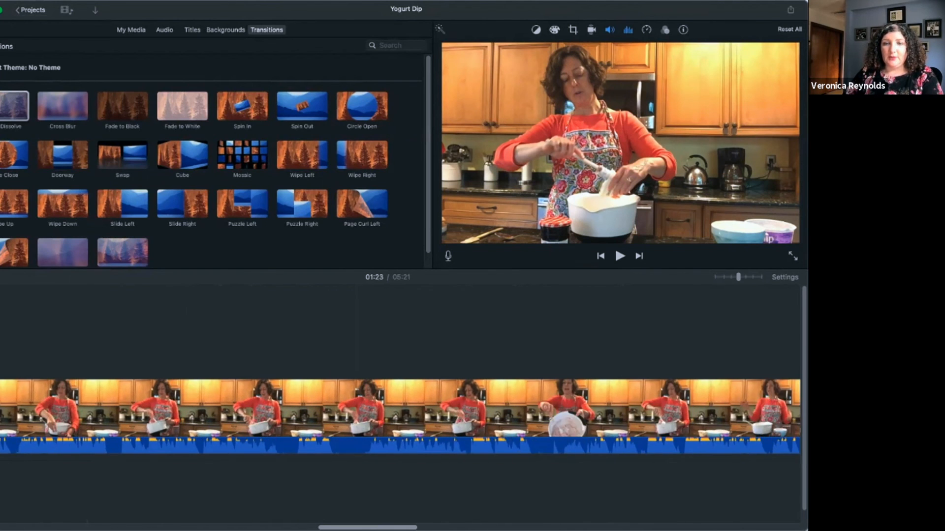
scroll(401, 417, right, 8)
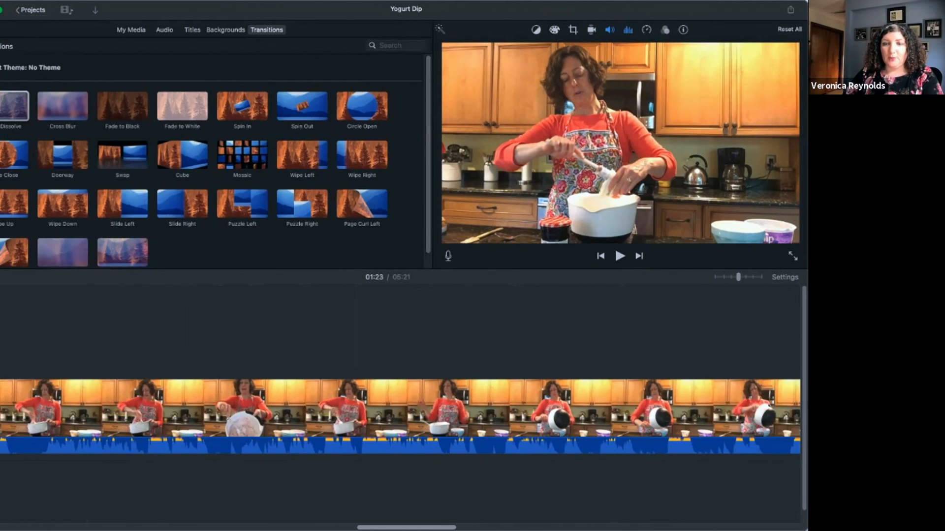
scroll(401, 416, right, 9)
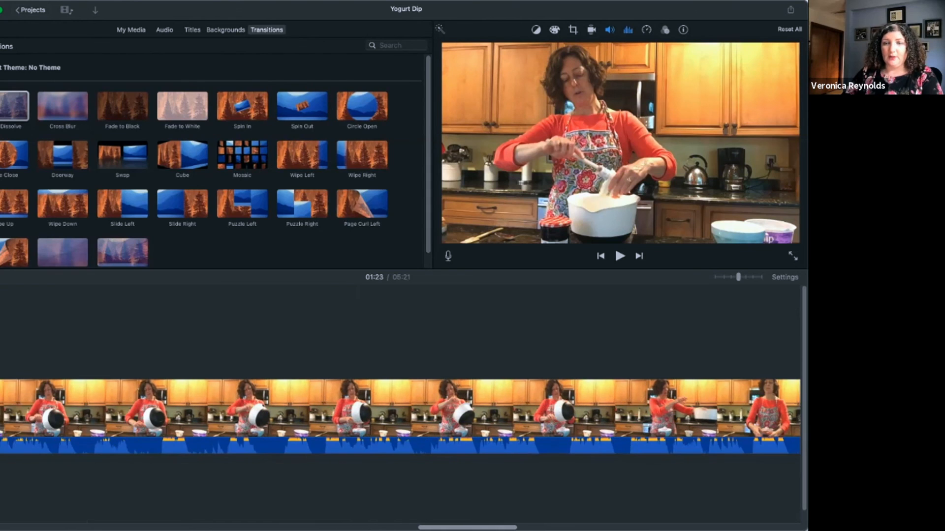
scroll(401, 416, right, 9)
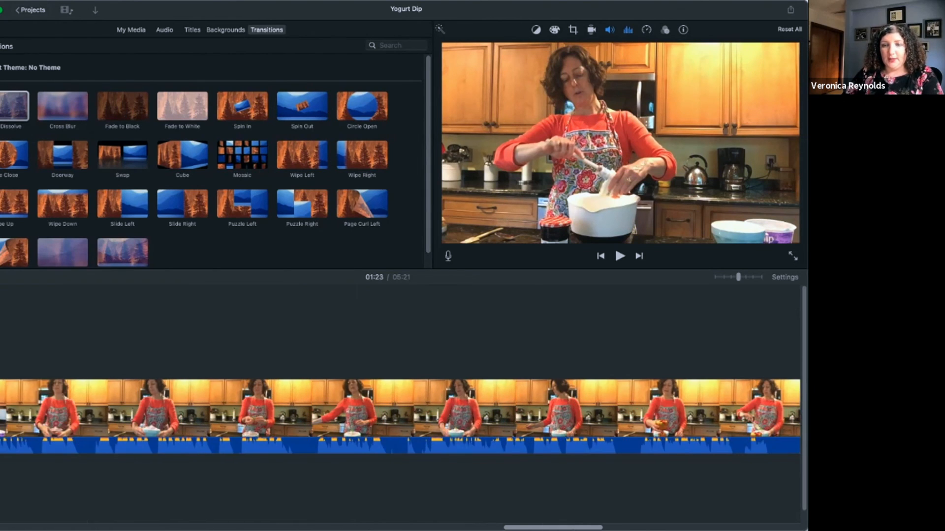
scroll(401, 416, right, 5)
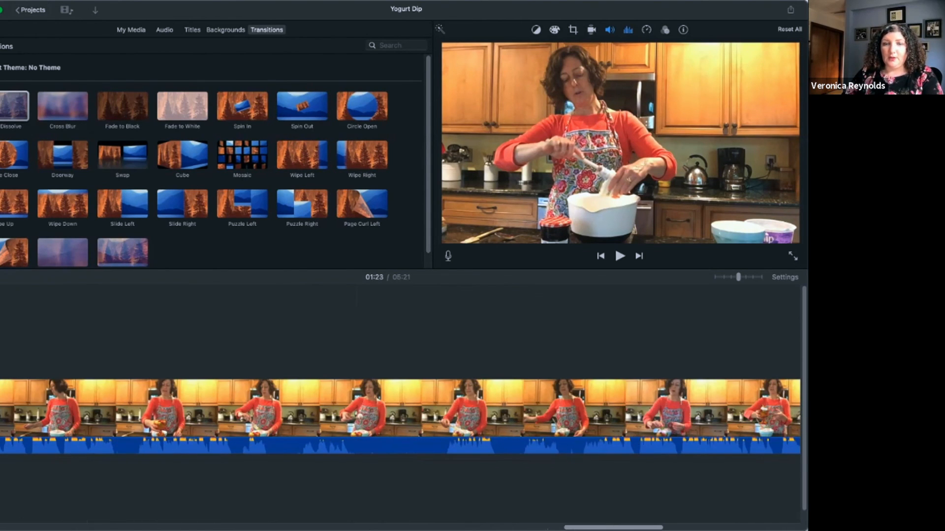
- Split the second cooking clip at 04:19 and shorten the end of the part before the split by about 4 seconds
click(346, 416)
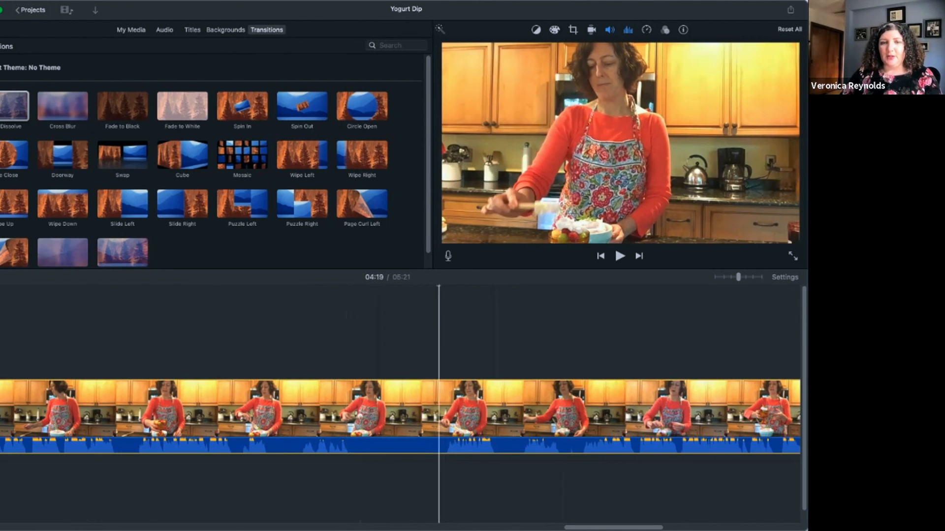
right_click(440, 409)
click(462, 423)
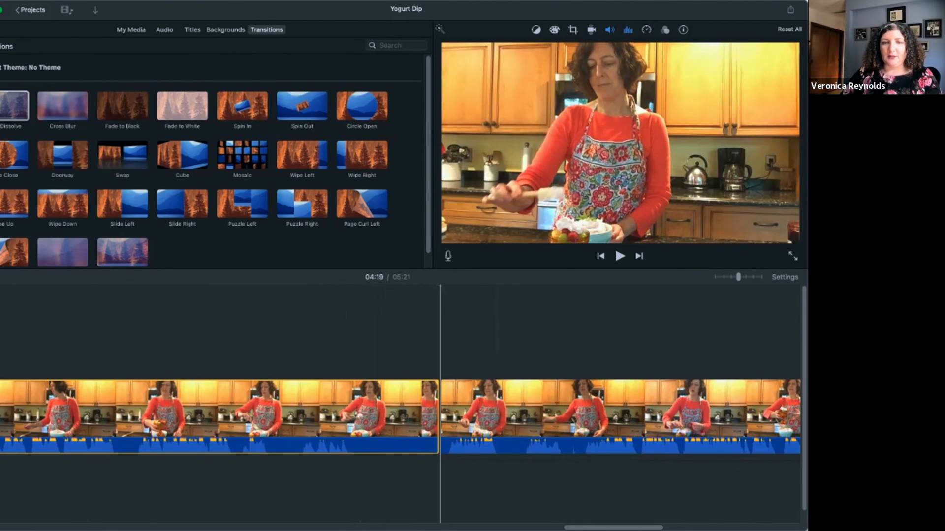
drag(437, 414, 357, 413)
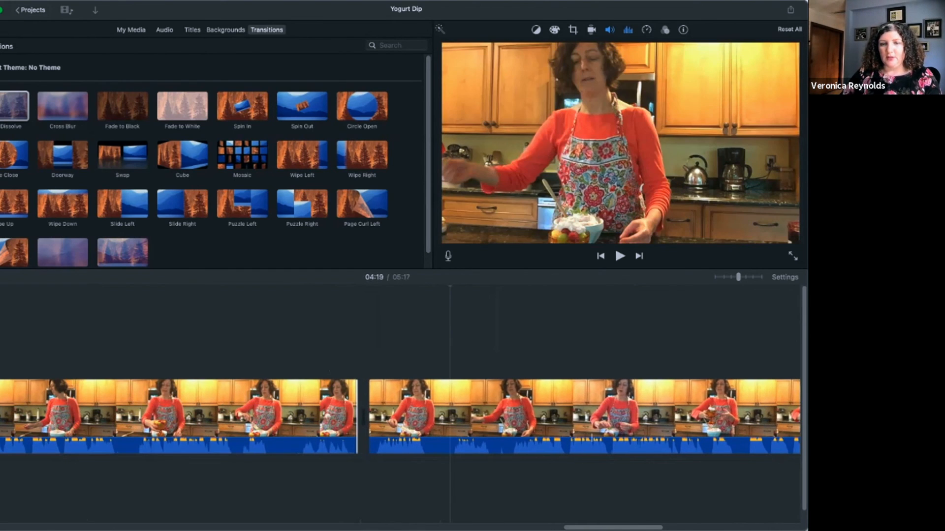
- Look through the Introduction to Hoopla, Kanopy and Tutor.com media for an end card, and select the New City Library reference-question image
scroll(401, 416, right, 10)
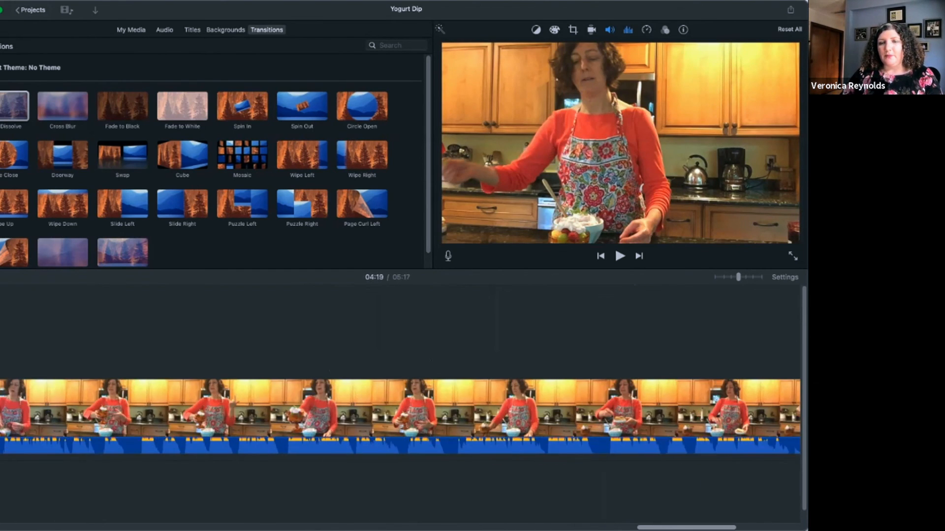
scroll(325, 416, right, 3)
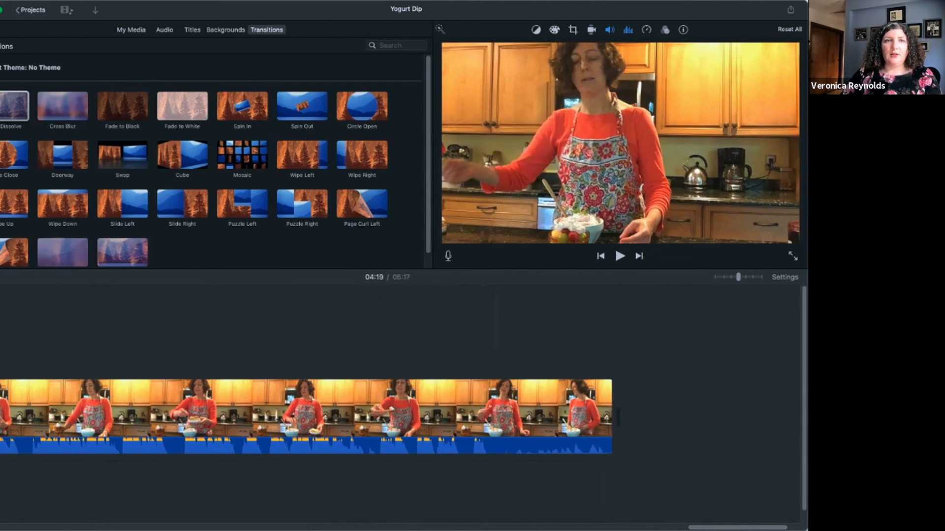
click(131, 30)
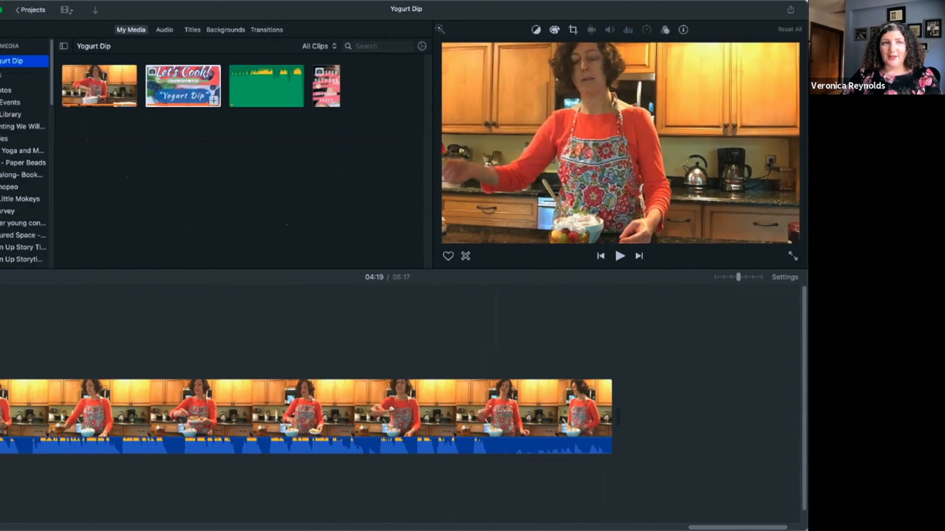
scroll(25, 152, down, 5)
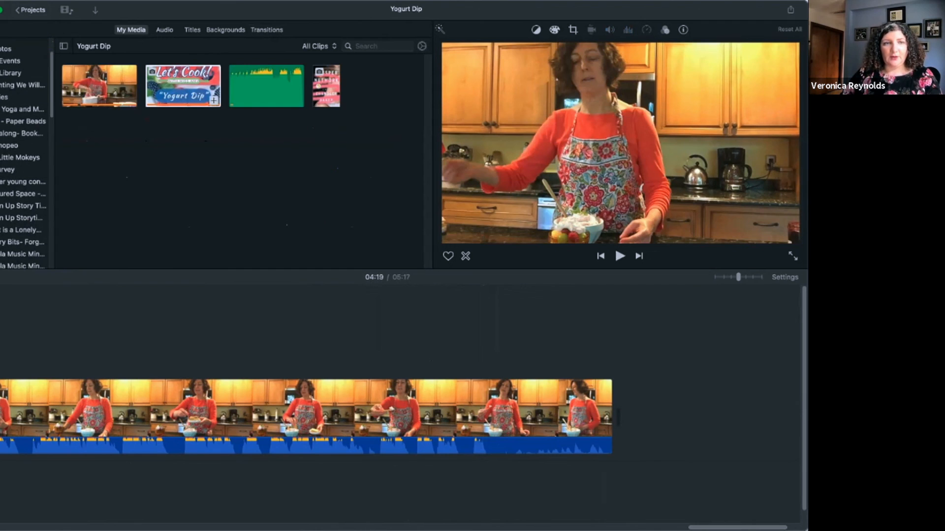
scroll(24, 153, down, 2)
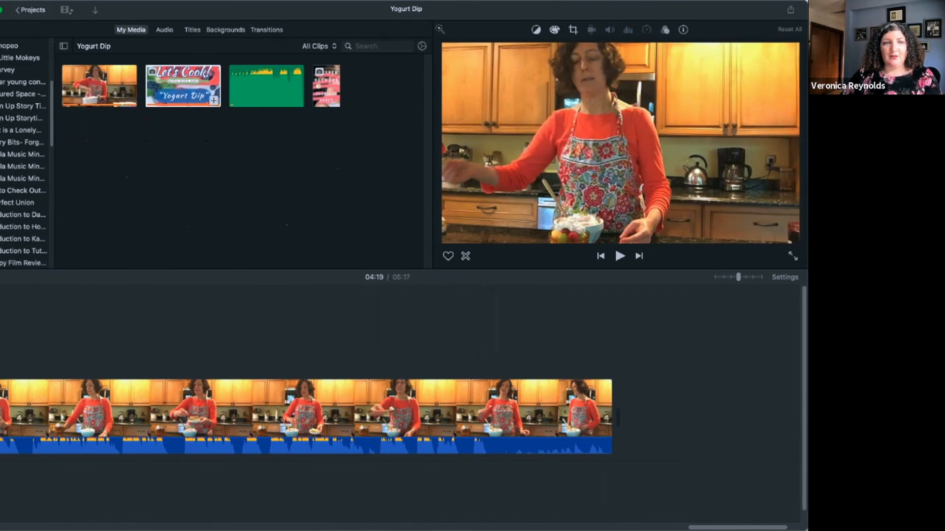
click(23, 227)
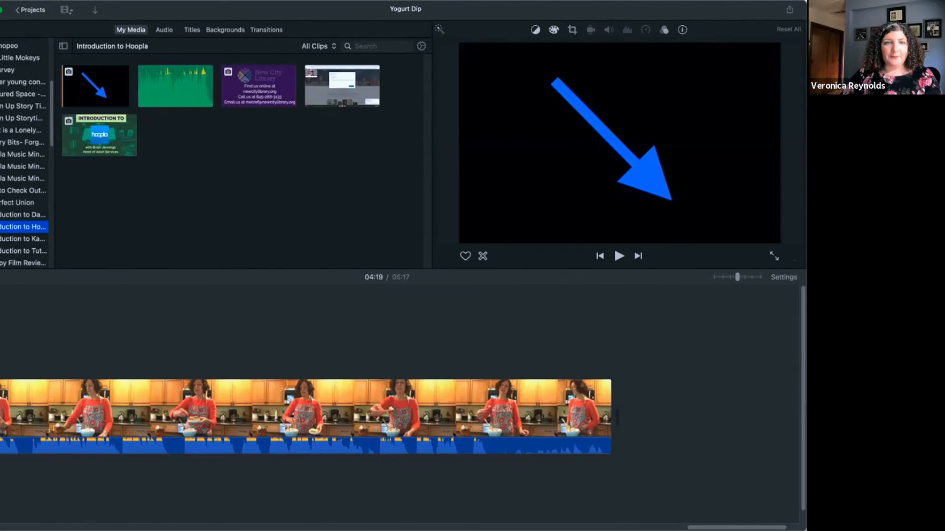
click(23, 239)
scroll(24, 239, down, 1)
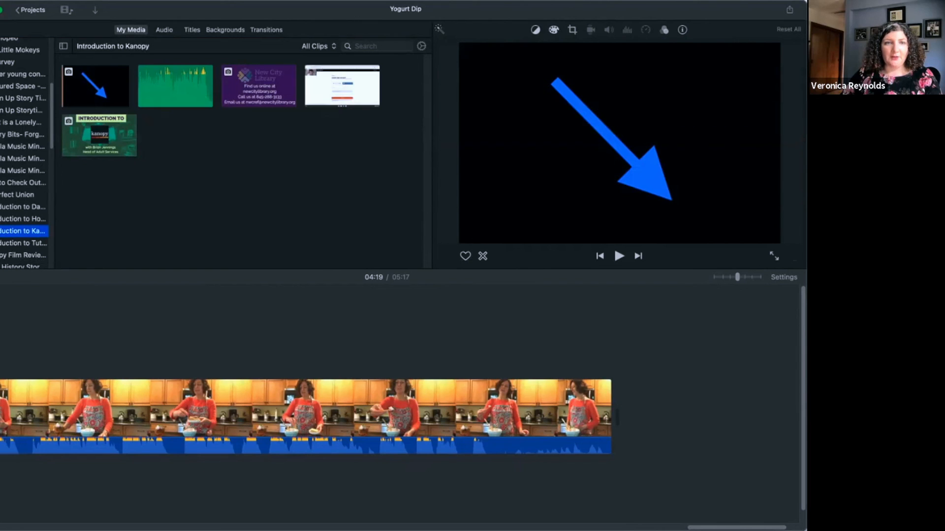
click(24, 243)
click(175, 88)
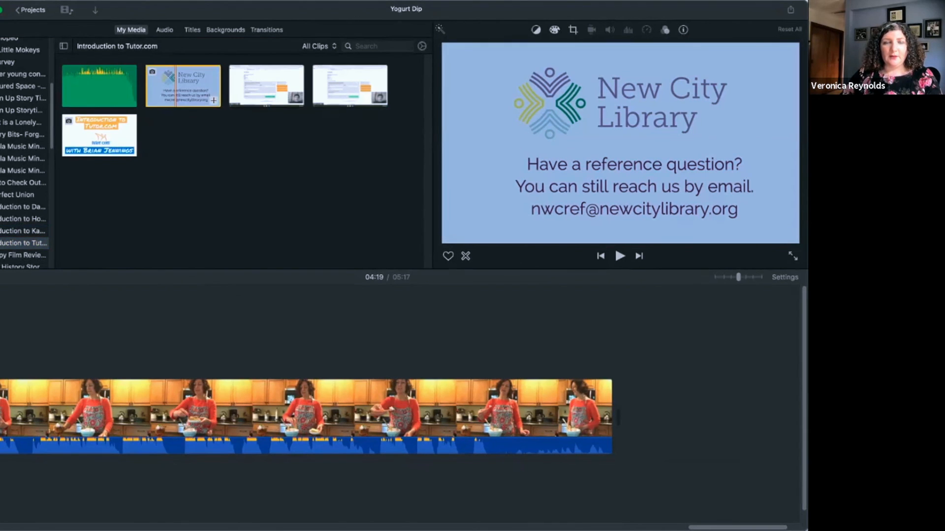
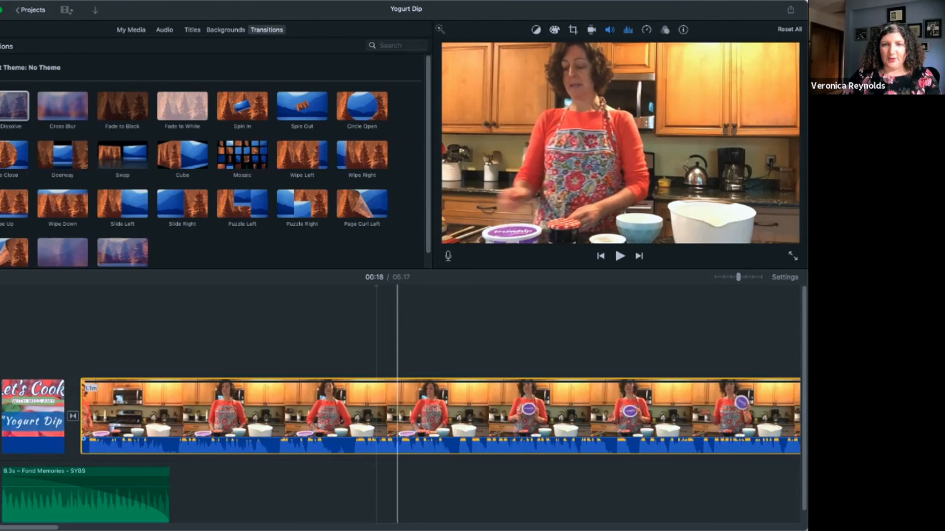
- Show the speed options for the first cooking clip
click(646, 30)
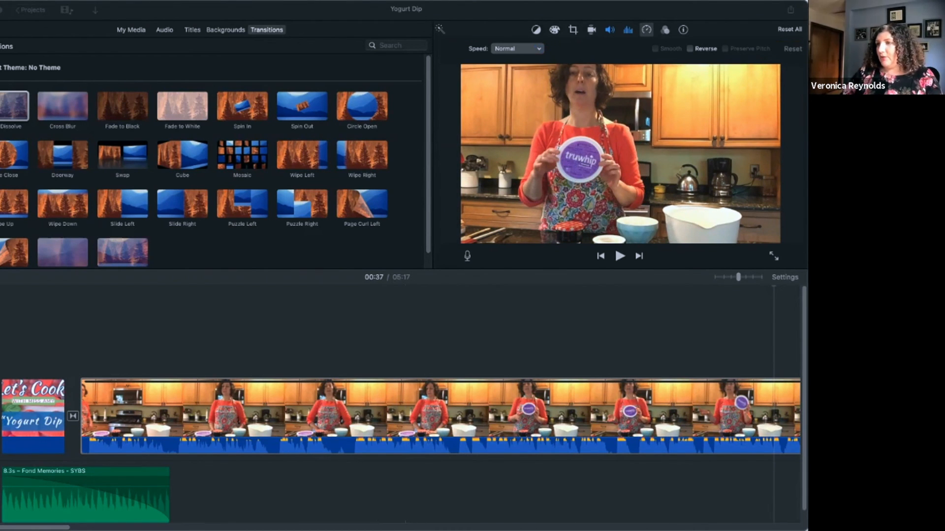
- Place the Ingredients image above the first cooking clip, starting at about 00:20, and play across its start
drag(798, 334, 415, 335)
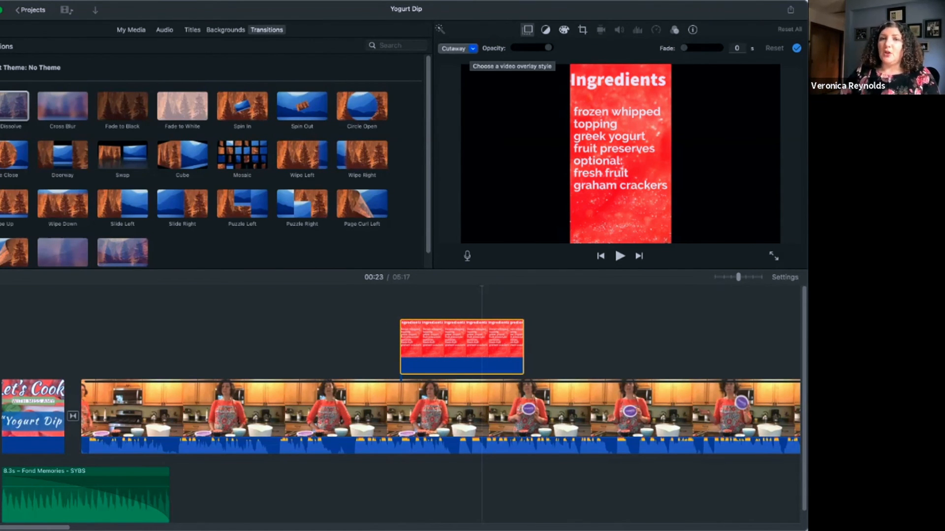
click(392, 340)
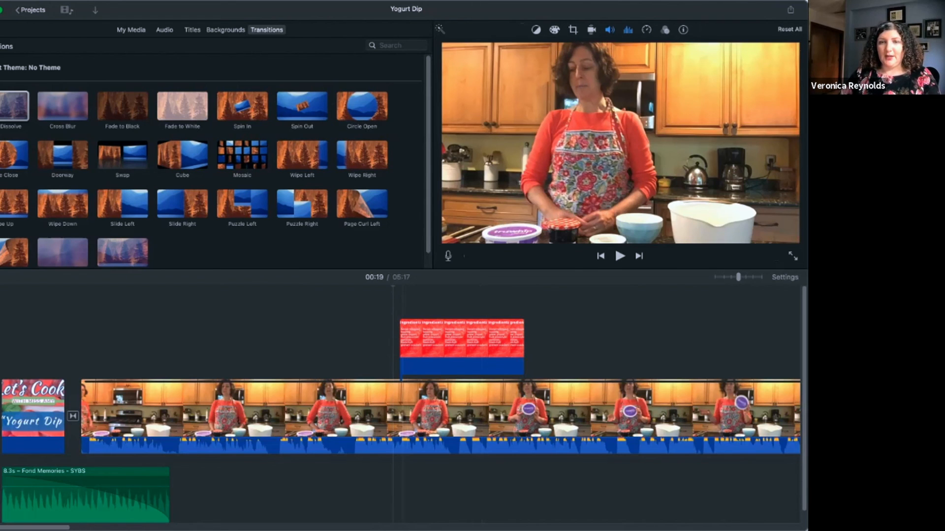
key(space)
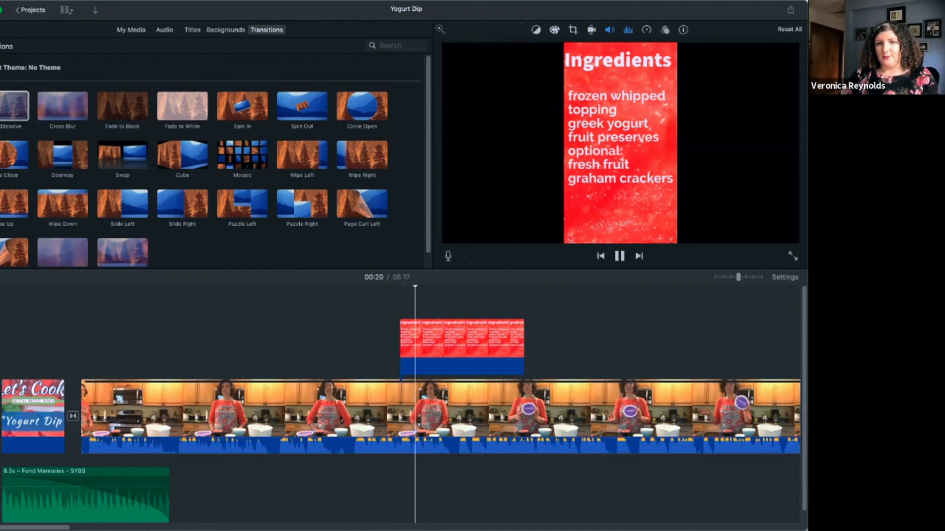
key(space)
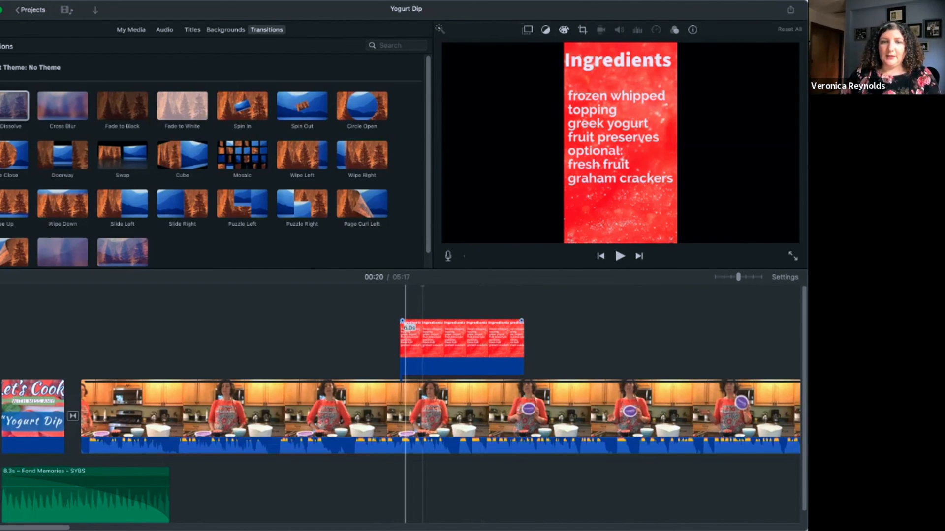
- Give the Ingredients overlay a 0.34 s fade and play back its start
drag(402, 321, 407, 321)
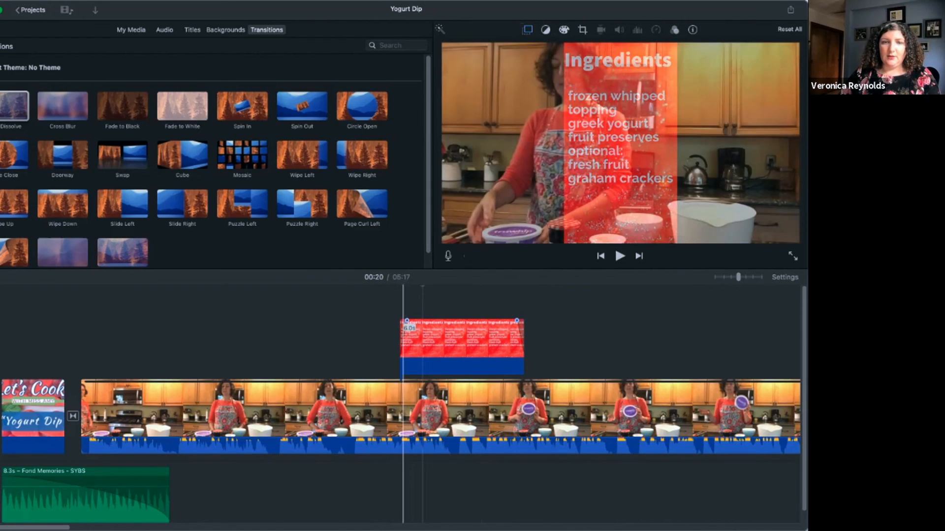
click(392, 329)
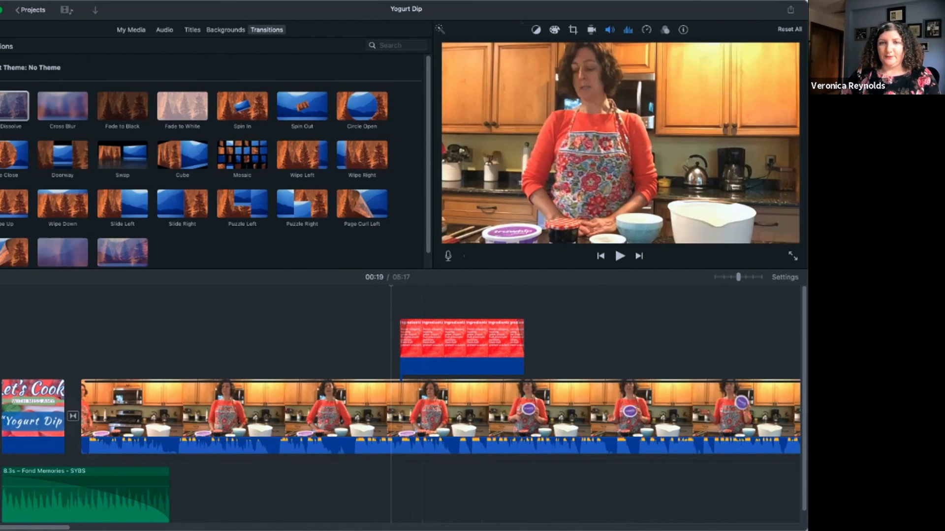
key(space)
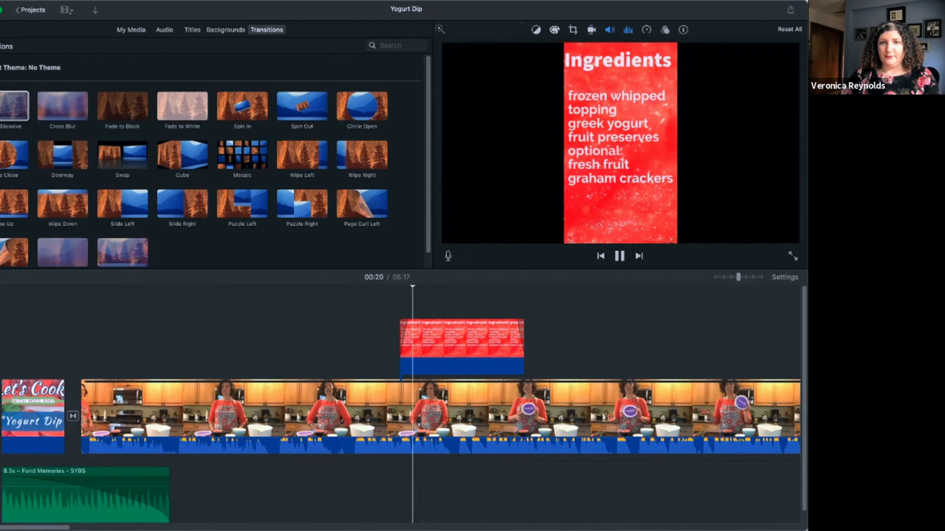
key(space)
- Change the Ingredients image's overlay style from Cutaway to Split Screen
click(491, 339)
click(527, 29)
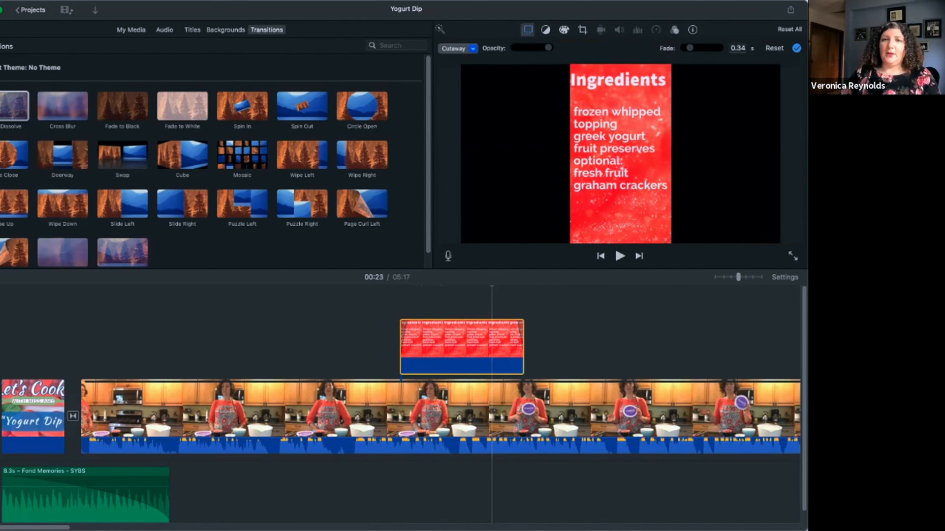
mouse_move(548, 48)
mouse_down()
mouse_move(514, 47)
mouse_move(548, 47)
mouse_up()
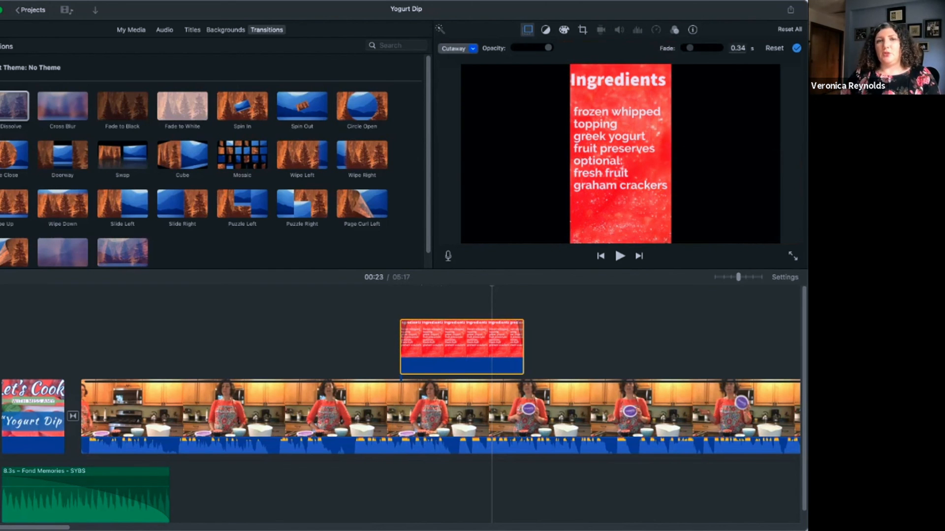
click(456, 48)
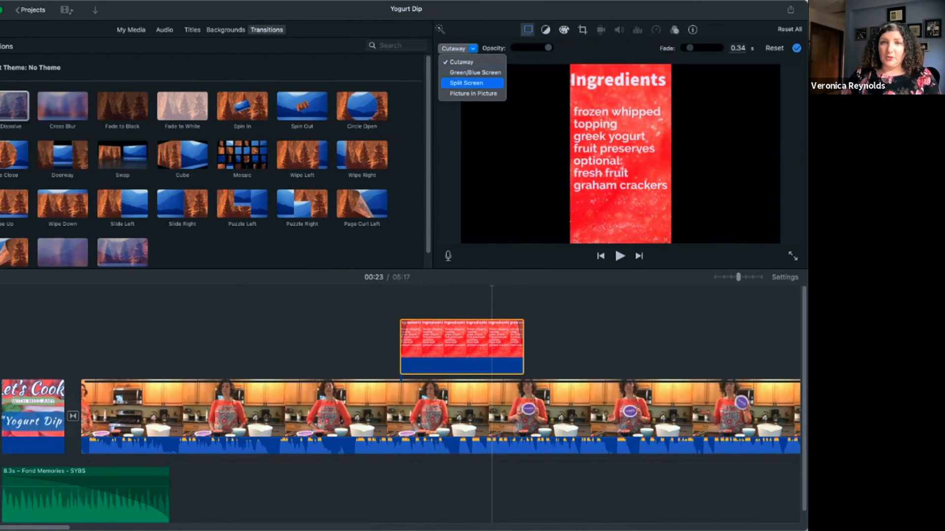
click(472, 82)
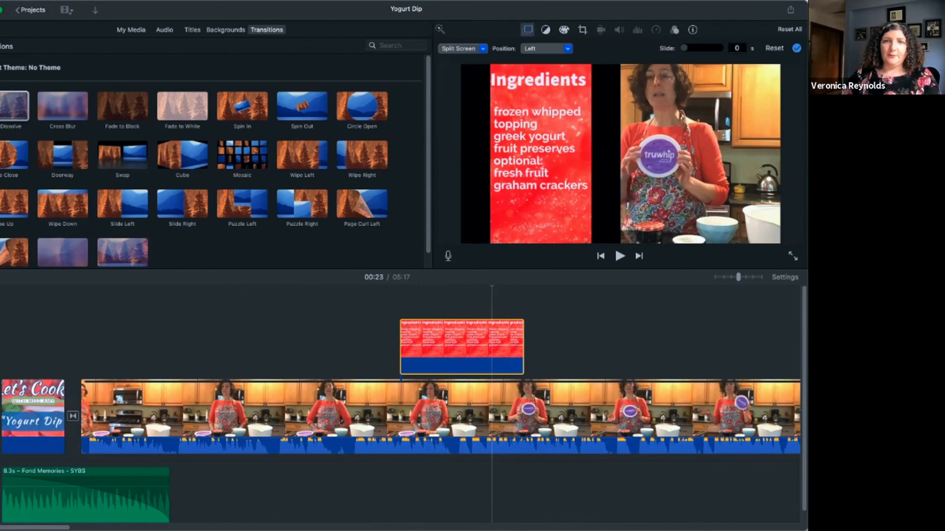
- Change the Ingredients overlay to Picture in Picture and enlarge it to full frame height along the picture's right edge
click(460, 48)
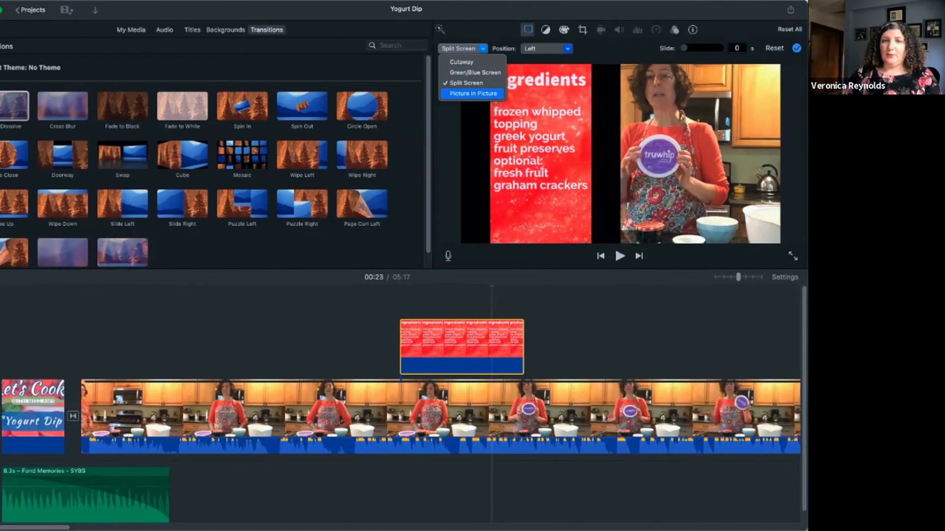
click(474, 94)
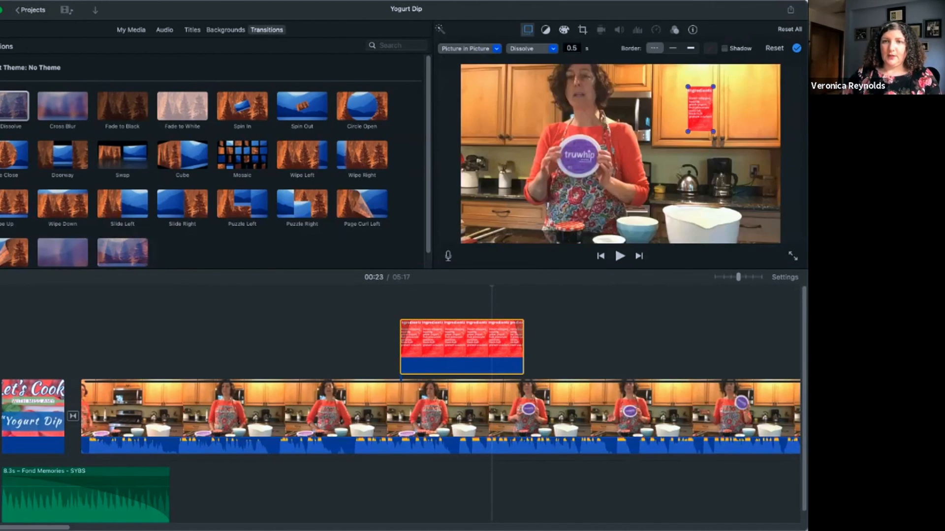
drag(713, 132, 752, 201)
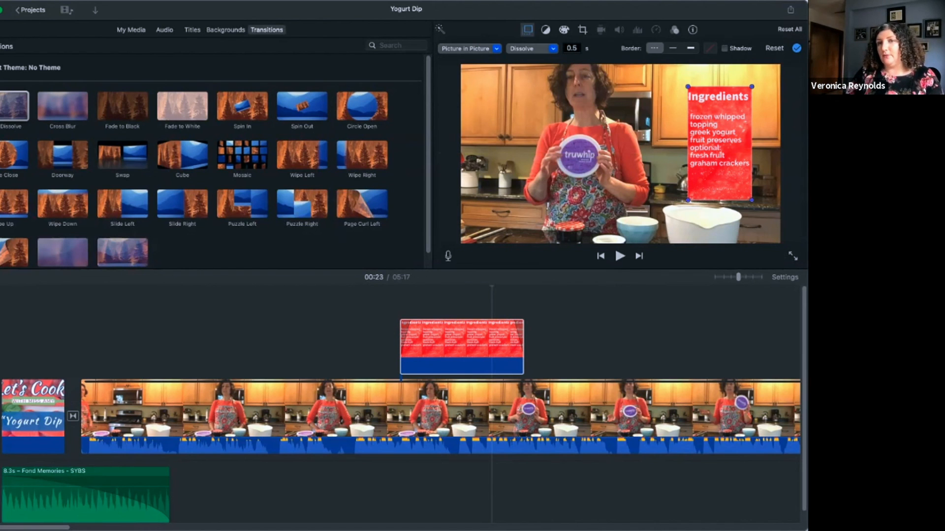
drag(720, 143, 681, 121)
drag(714, 178, 780, 297)
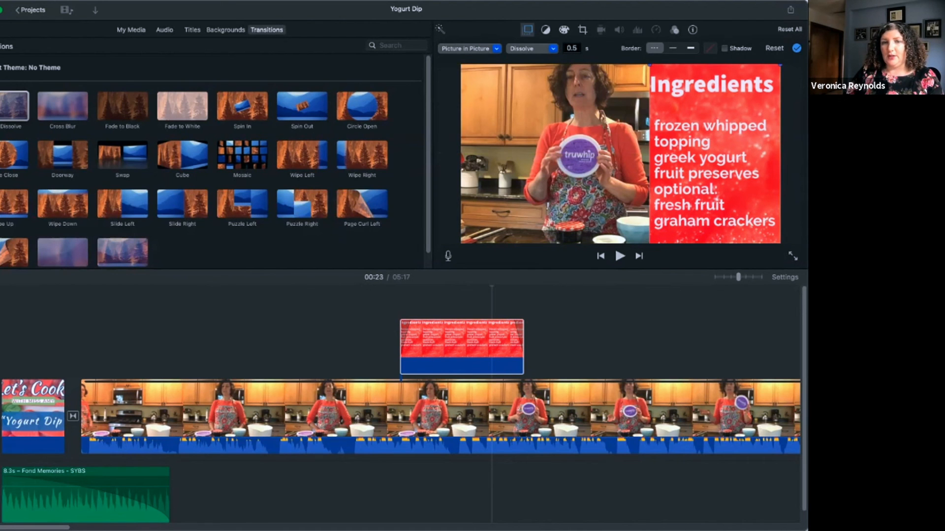
- Play back the Ingredients picture-in-picture from just before it starts
click(389, 340)
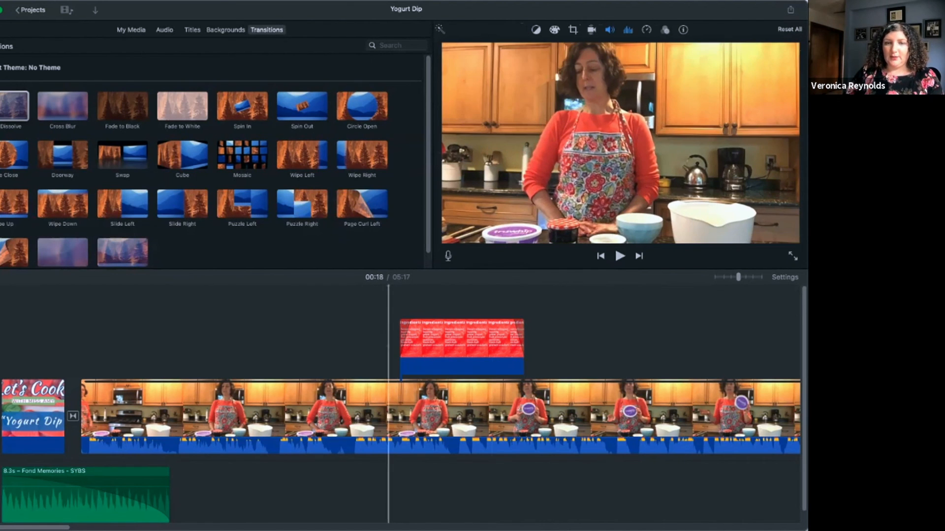
key(space)
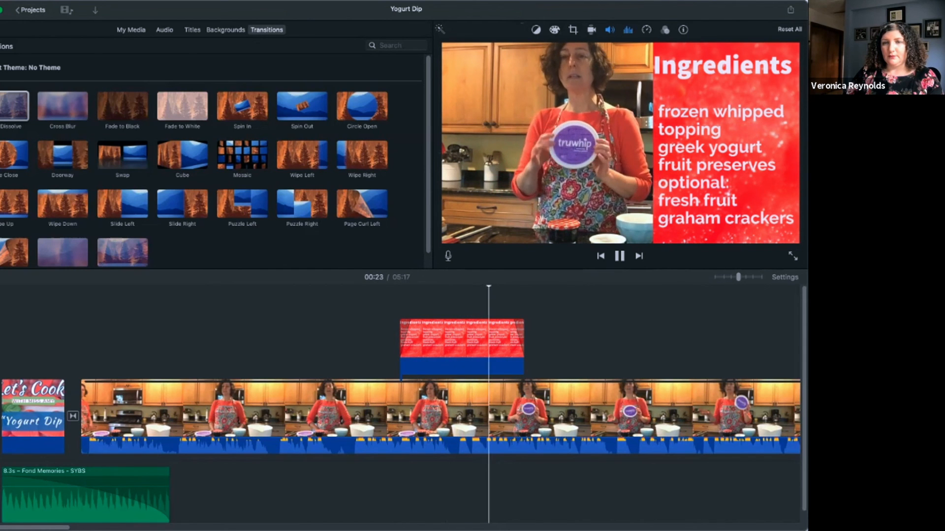
key(space)
- Extend the end of the Ingredients overlay to nearly three times its length and place the playhead at 00:26
drag(523, 339, 745, 340)
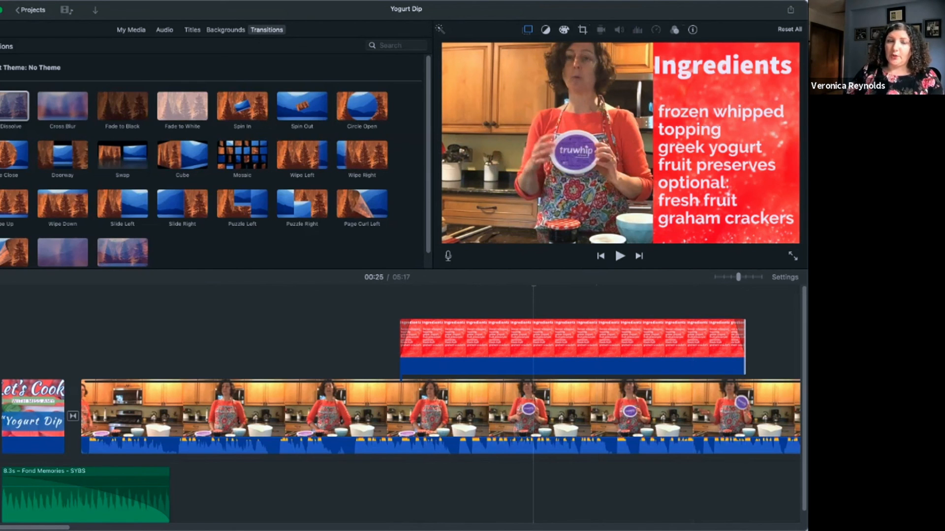
click(393, 339)
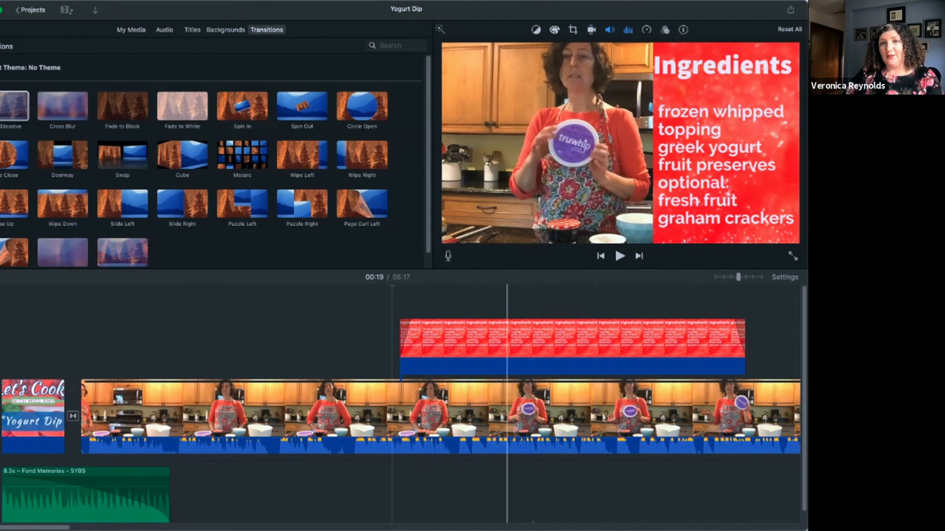
click(553, 303)
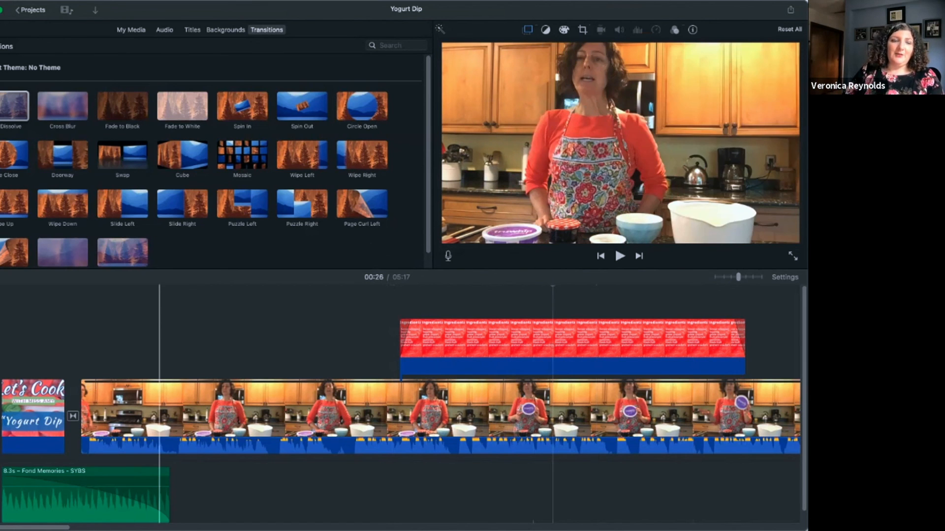
scroll(64, 404, right, 10)
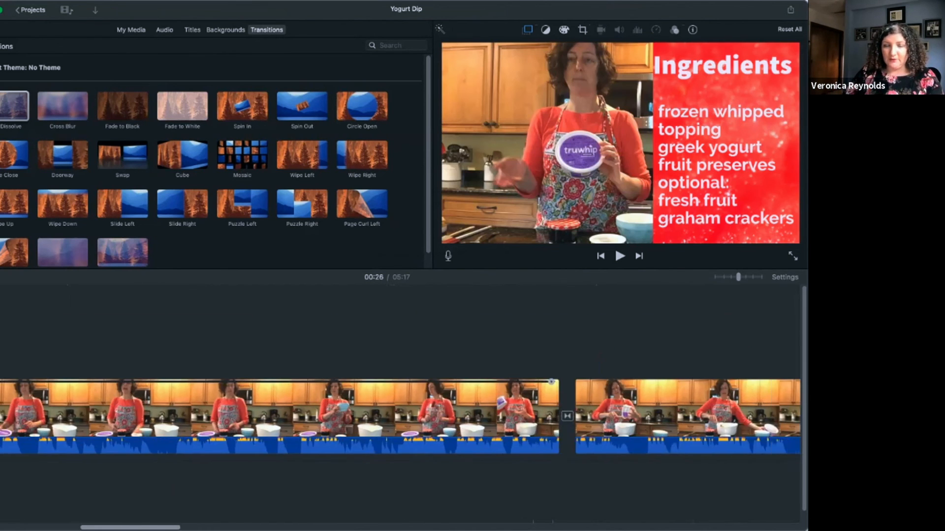
scroll(401, 417, right, 15)
scroll(401, 416, right, 9)
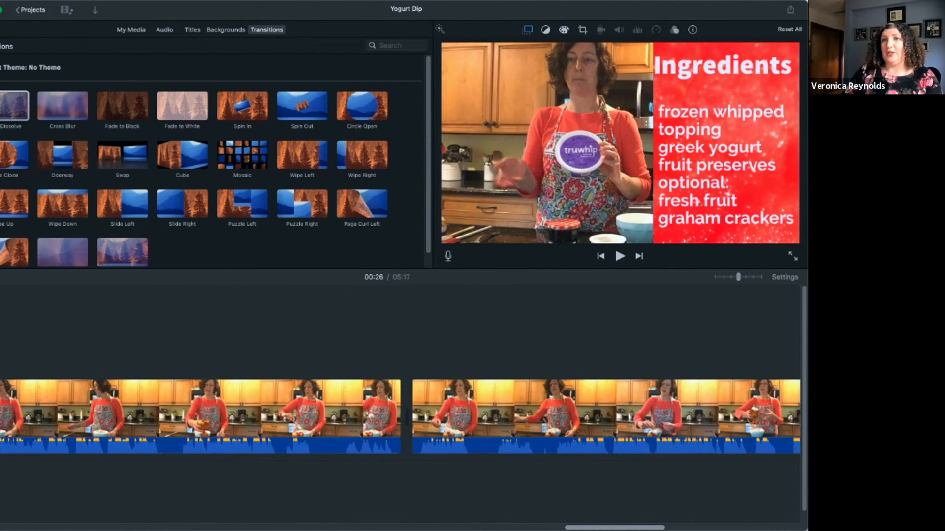
scroll(401, 417, left, 20)
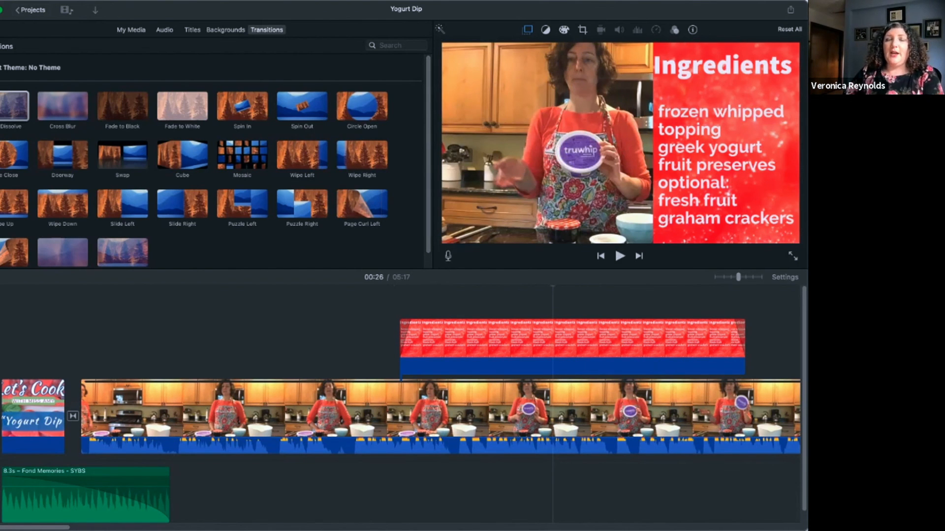
- Show the sharing options for the Yogurt Dip movie and close them again
click(790, 9)
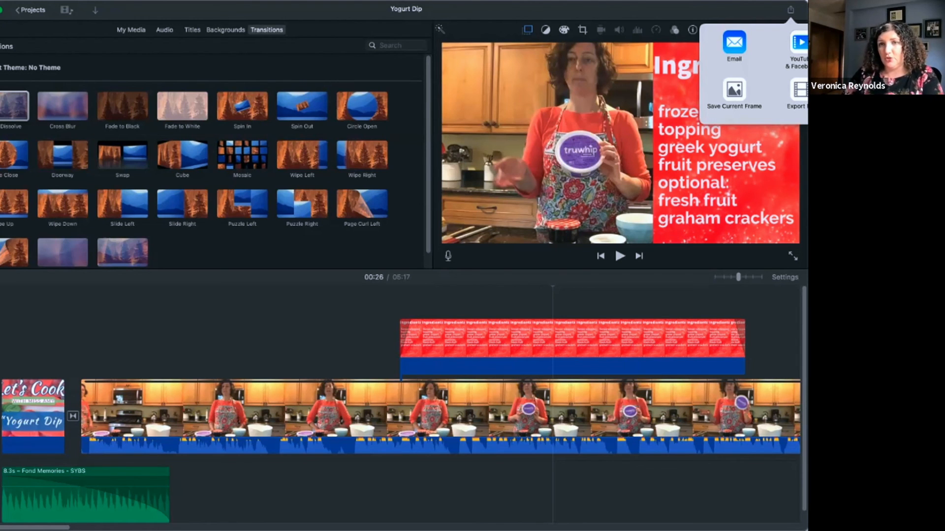
click(734, 42)
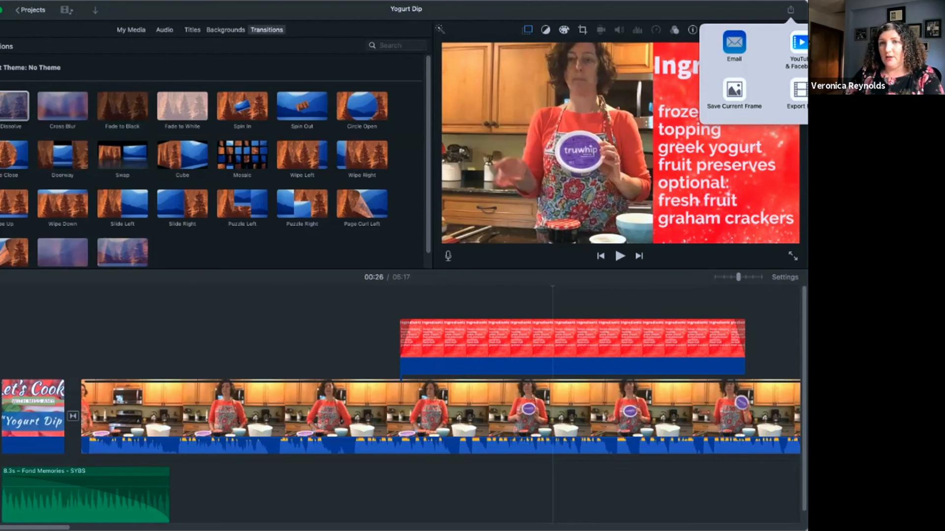
click(532, 287)
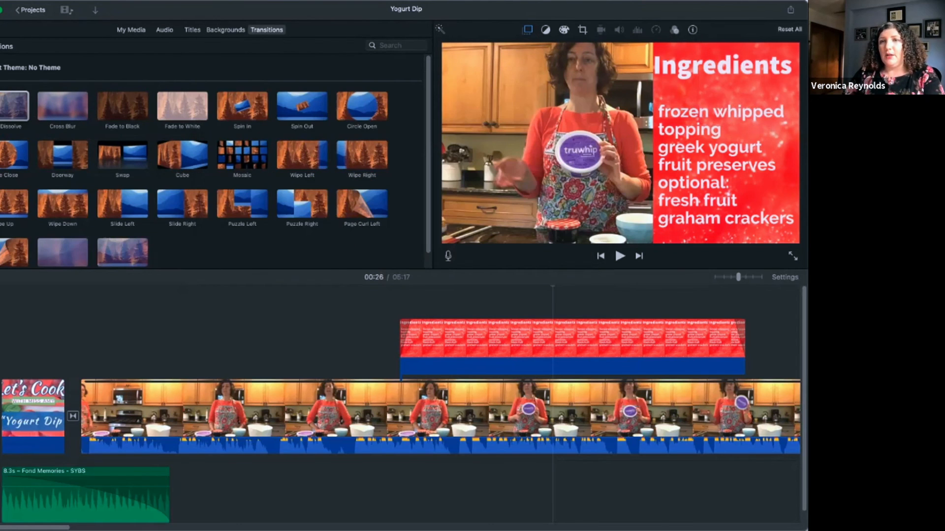
- Open the file export settings for the movie and go through the title, description and tags
click(791, 10)
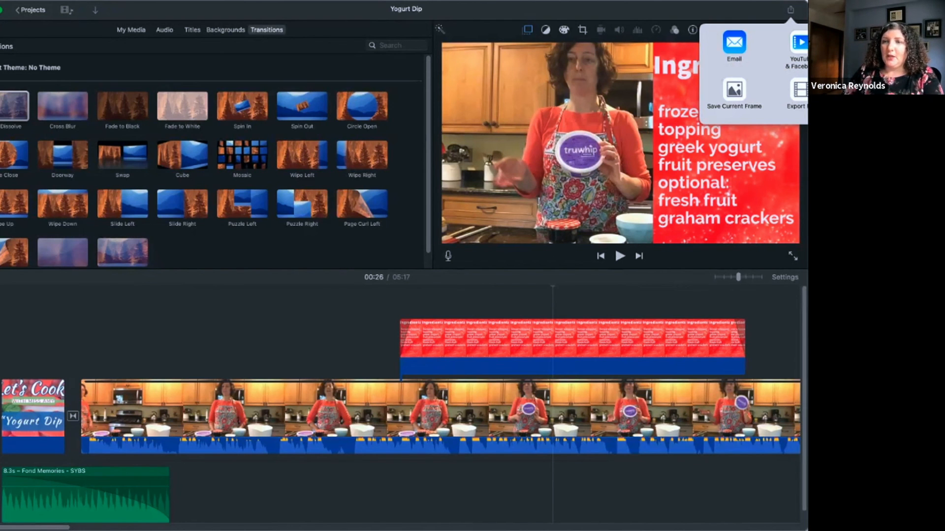
click(799, 91)
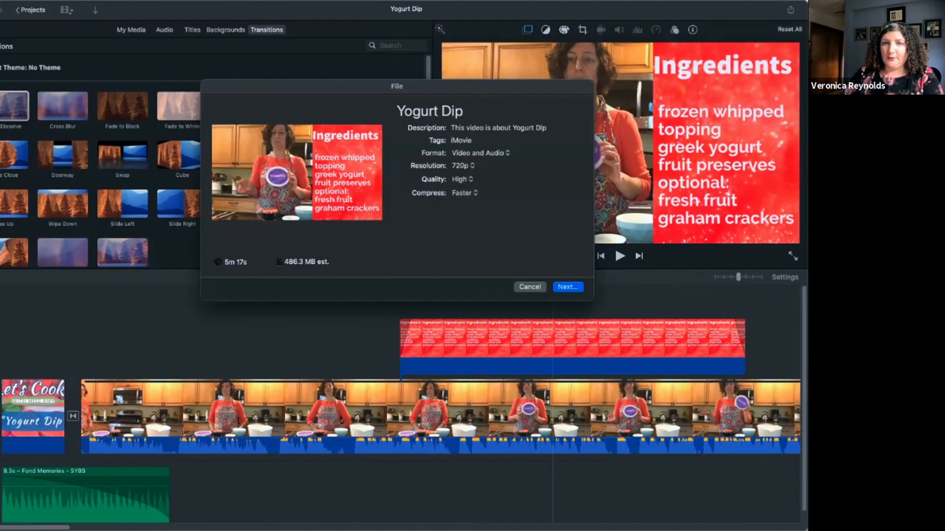
click(464, 111)
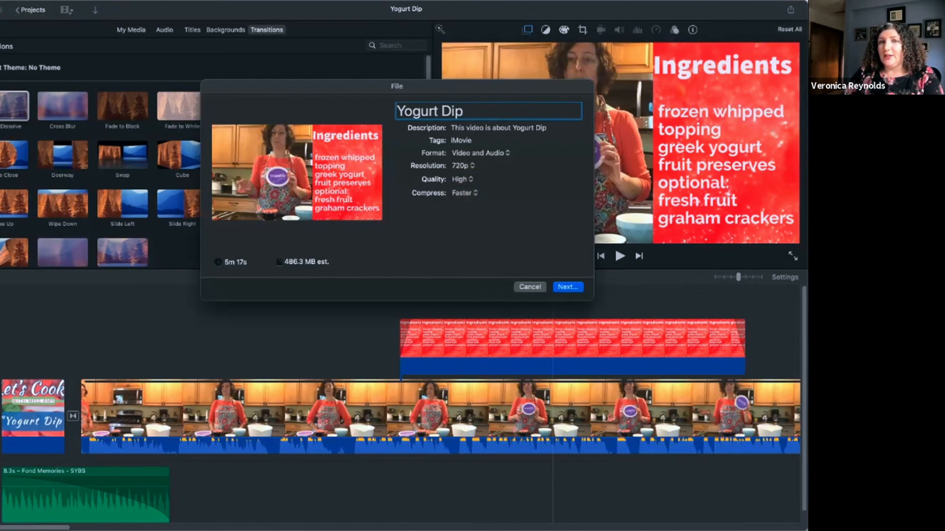
drag(464, 111, 397, 111)
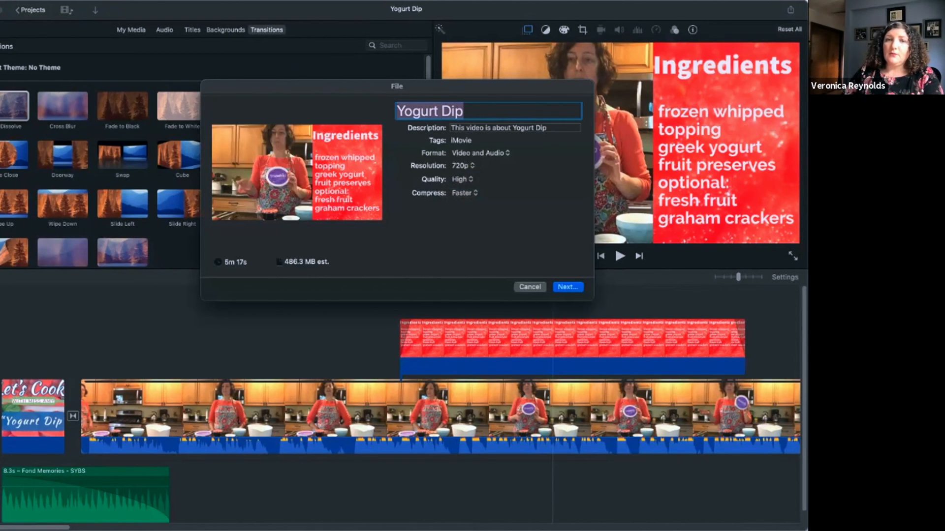
click(484, 128)
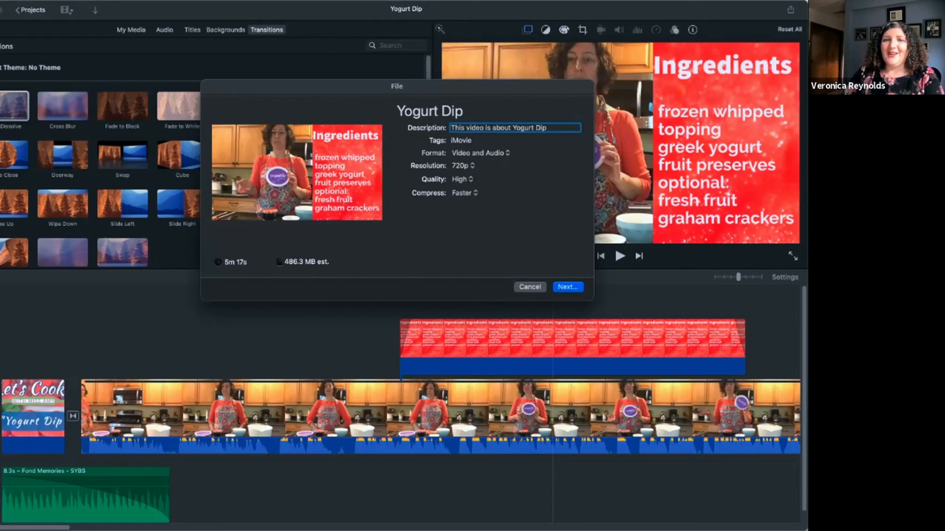
click(452, 111)
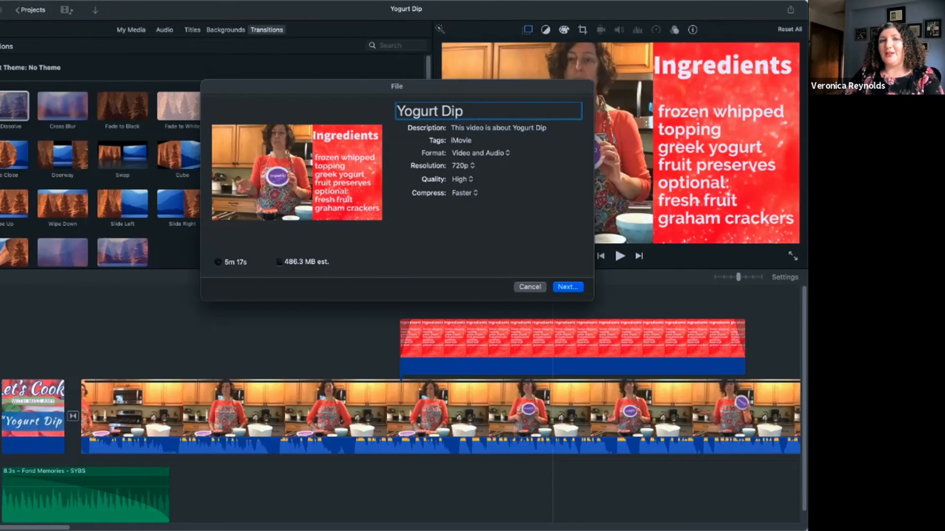
key(Tab)
key(Tab)
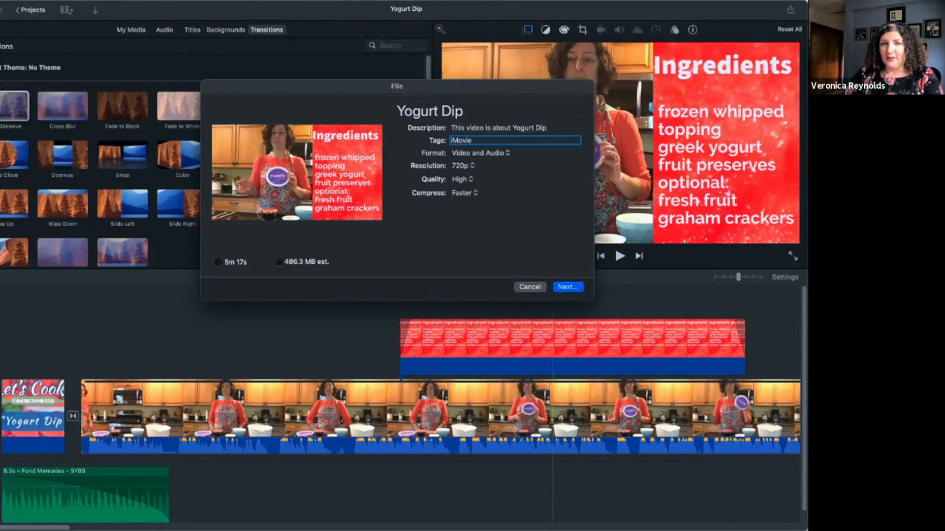
- Examine the format, resolution and compression choices available for the exported file
click(481, 153)
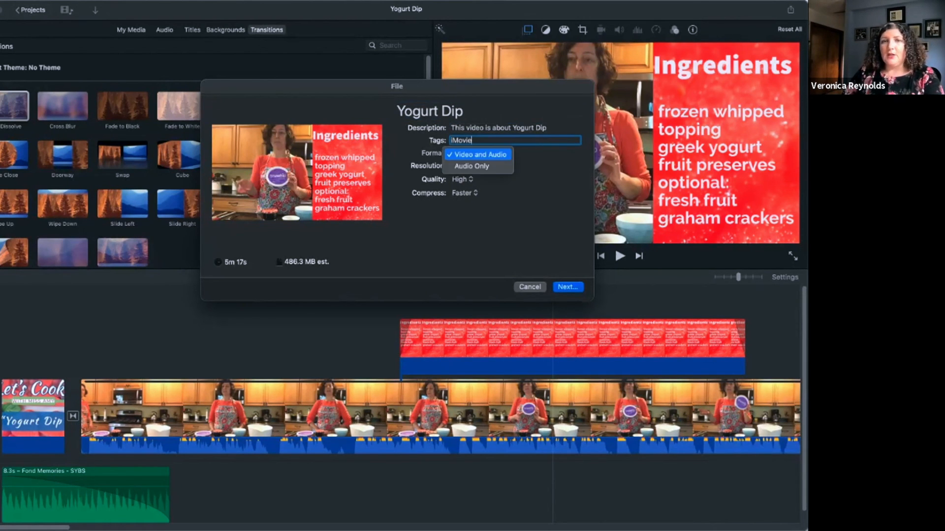
key(Escape)
click(481, 154)
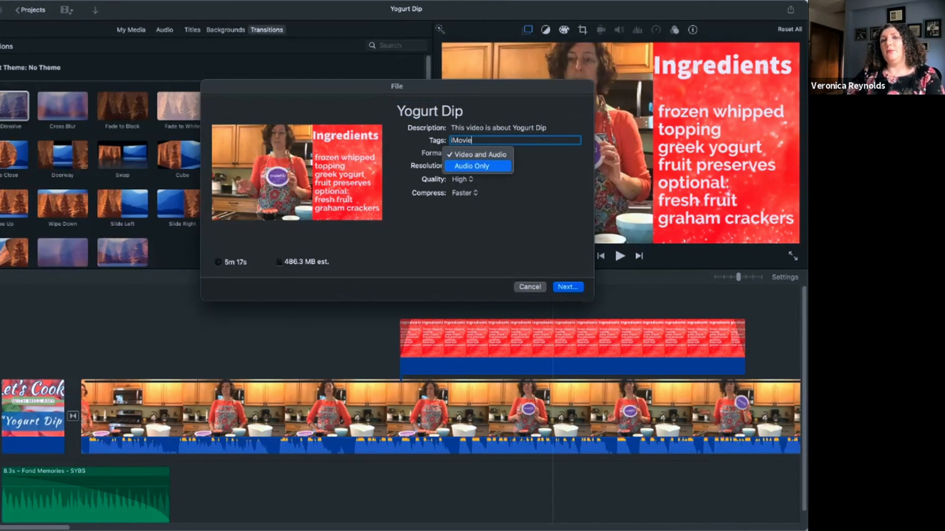
key(Escape)
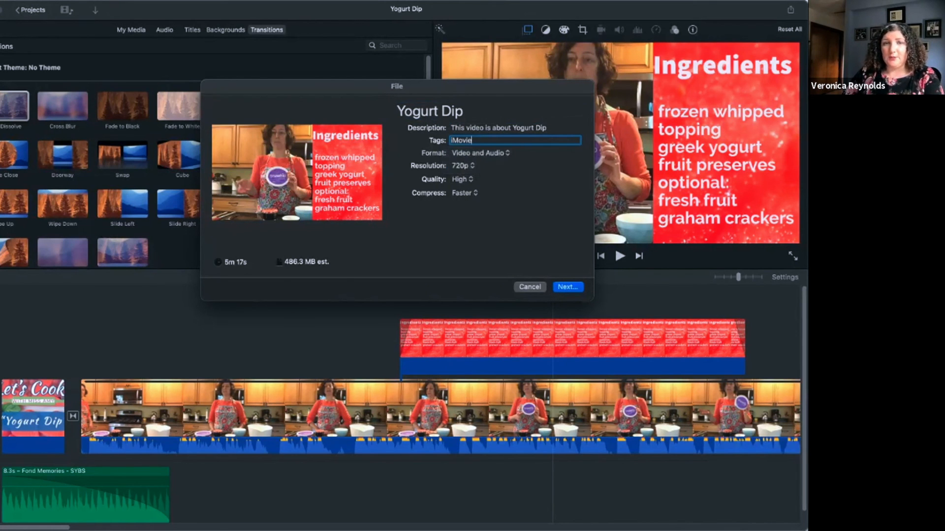
click(463, 165)
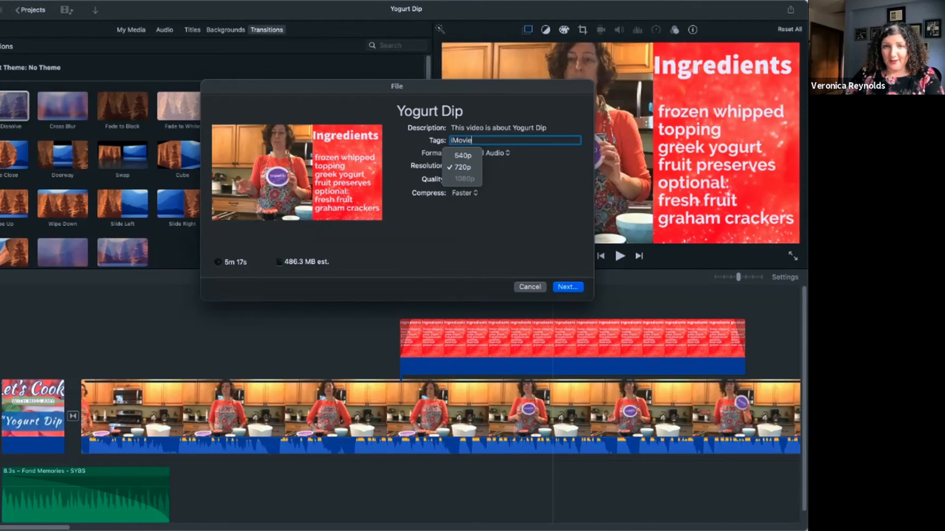
click(464, 193)
click(465, 194)
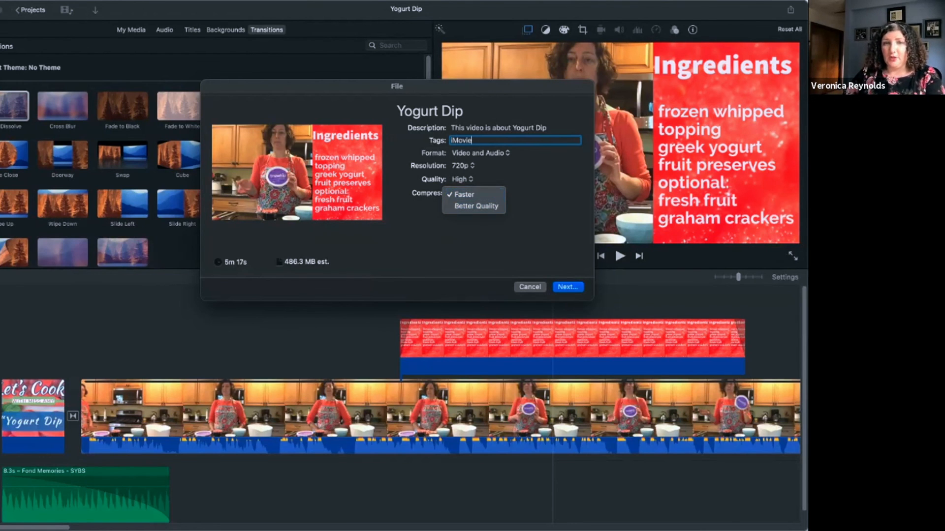
click(476, 205)
click(474, 193)
click(464, 182)
- Try the 540p export resolution and return it to 720p
click(462, 166)
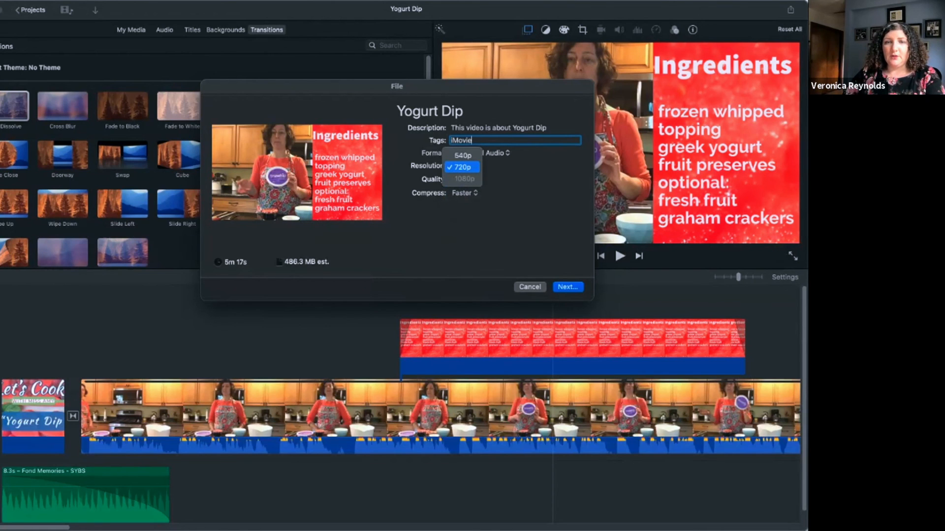
click(463, 155)
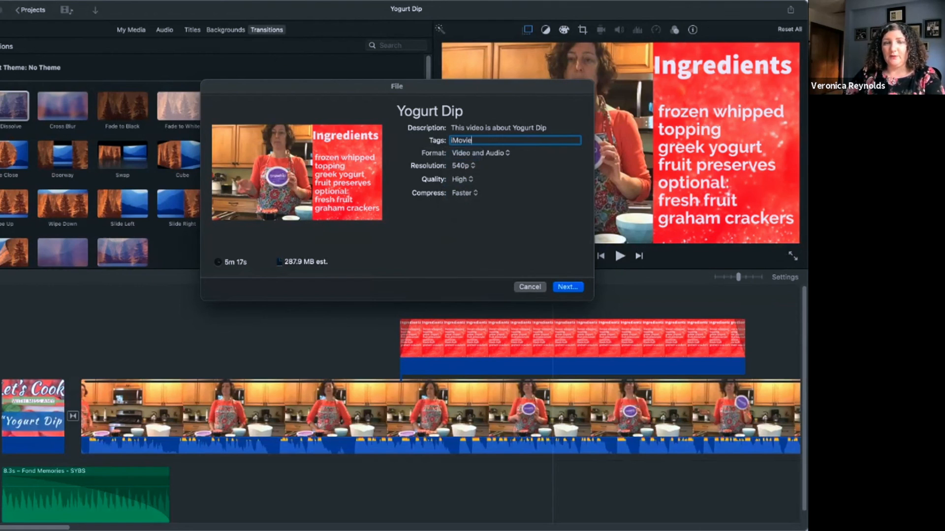
click(463, 166)
click(463, 179)
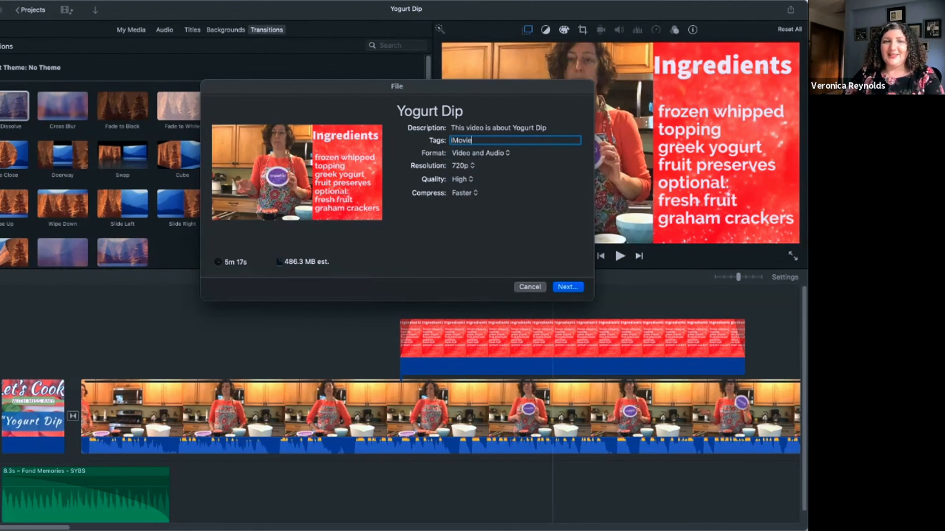
- Export the movie as Yogurt Dip to the Desktop
key(Return)
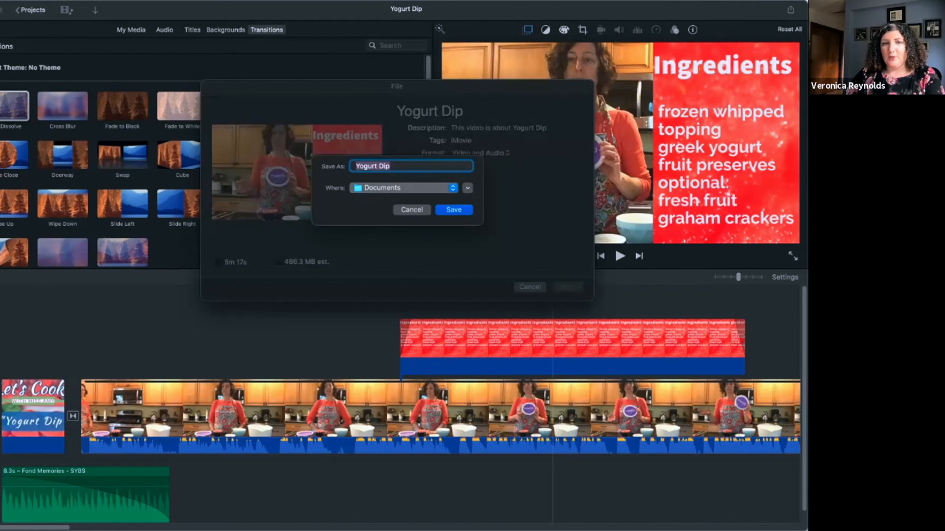
key(super+d)
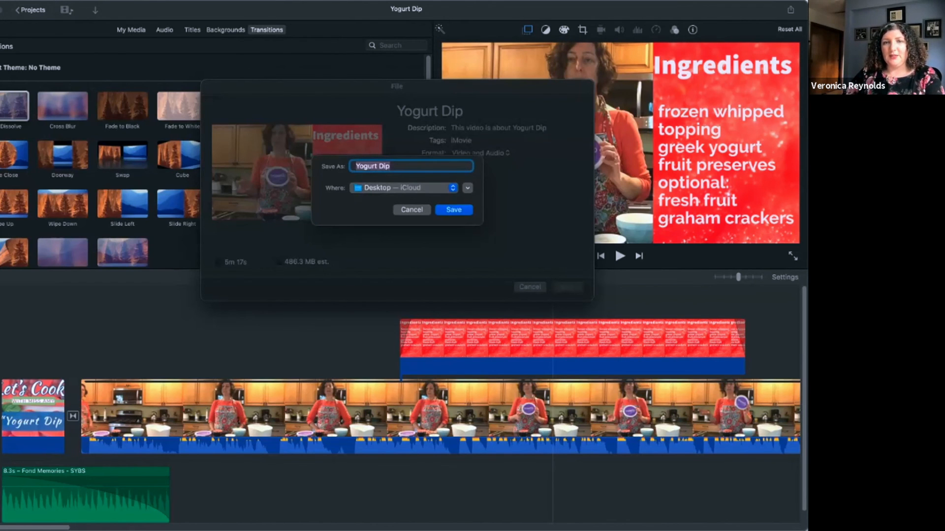
key(Return)
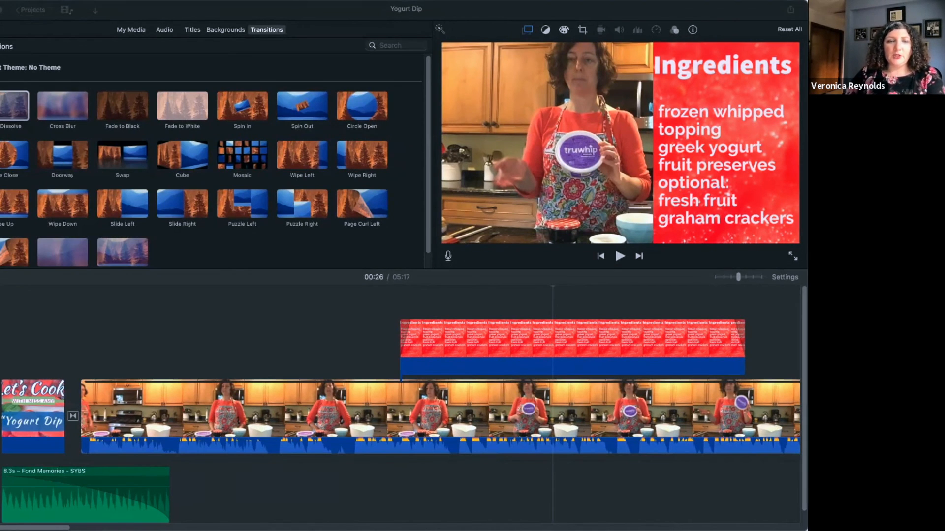
- Detach the audio from the main cooking clip and delete the detached audio
click(155, 413)
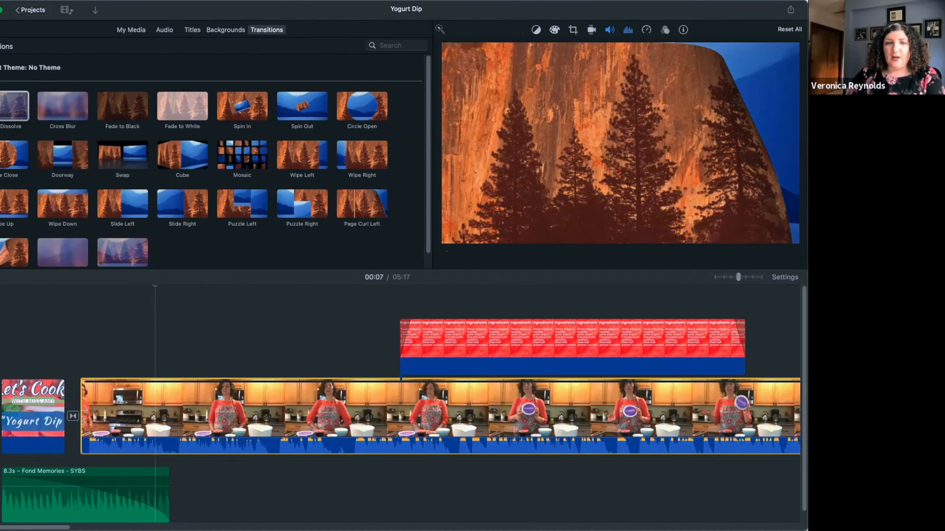
right_click(306, 383)
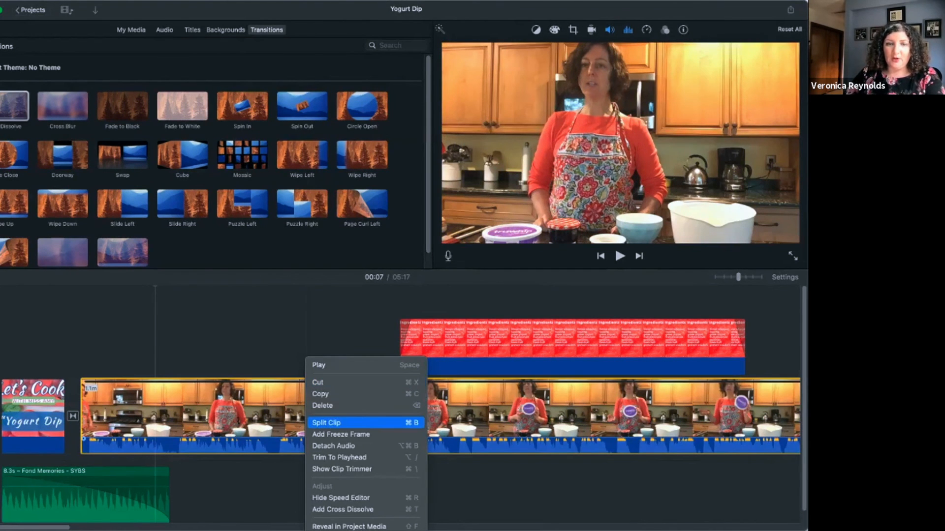
click(333, 446)
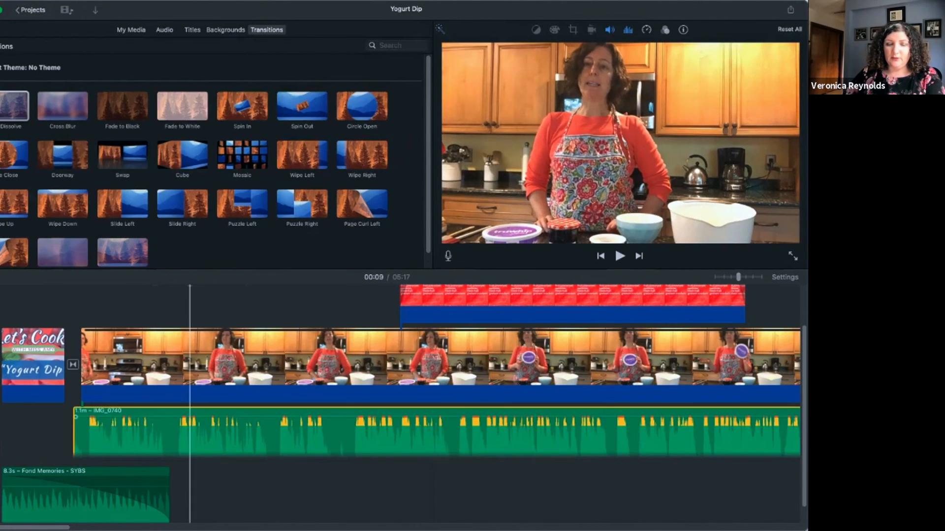
key(BackSpace)
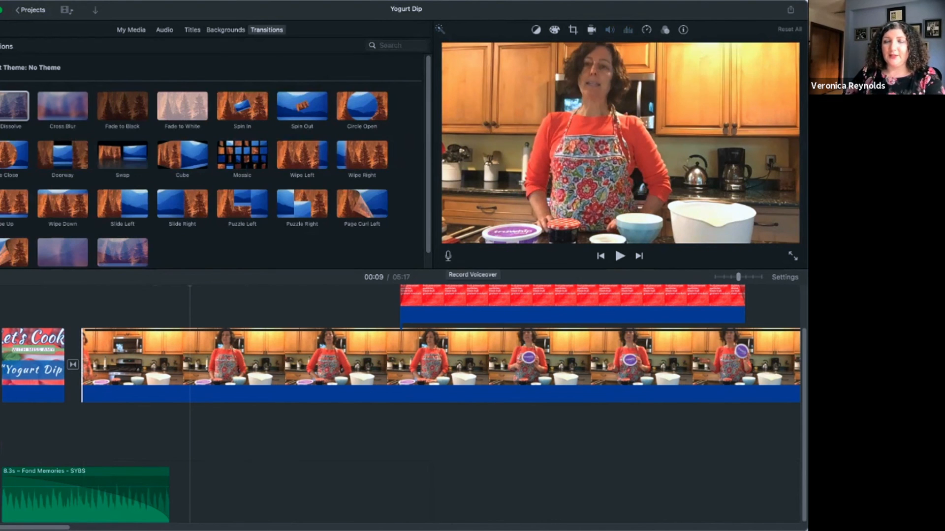
- Record a short voiceover from about 4 seconds into the movie, just after the title transition, and finish the voiceover recording
click(448, 256)
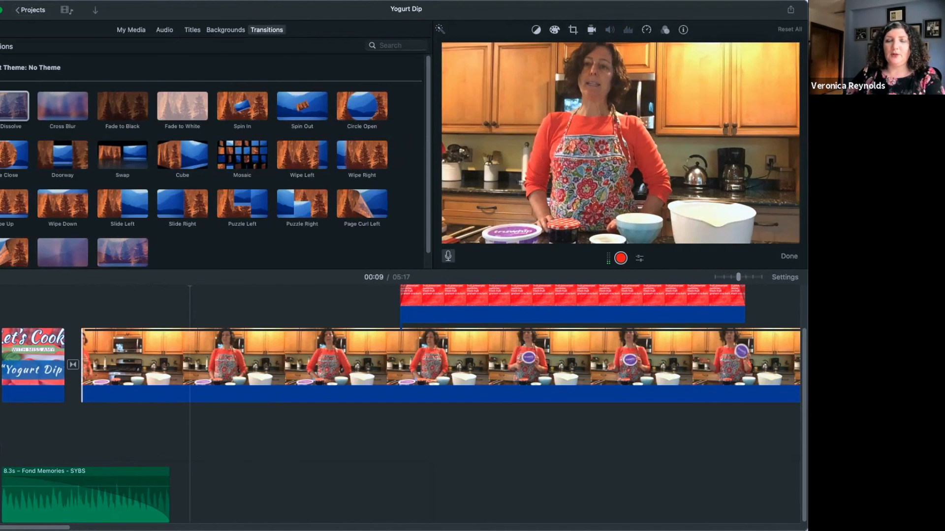
click(96, 429)
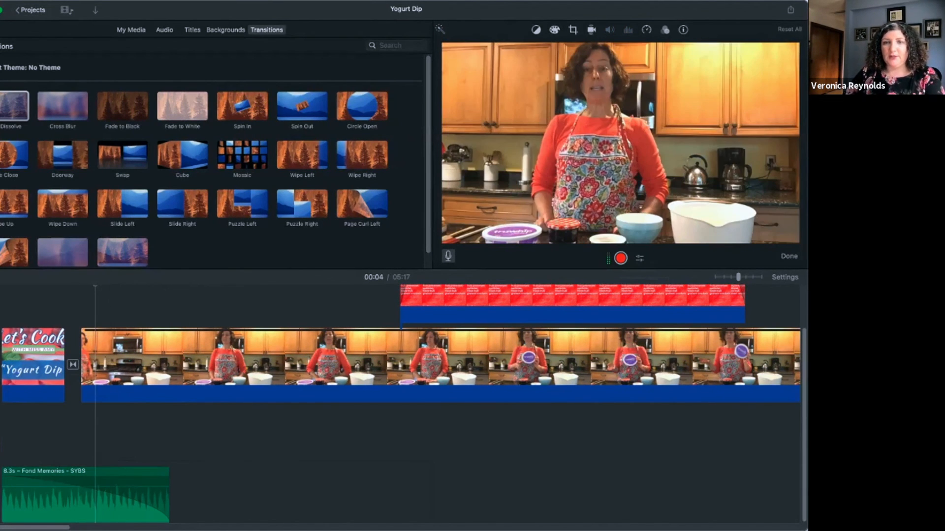
click(620, 258)
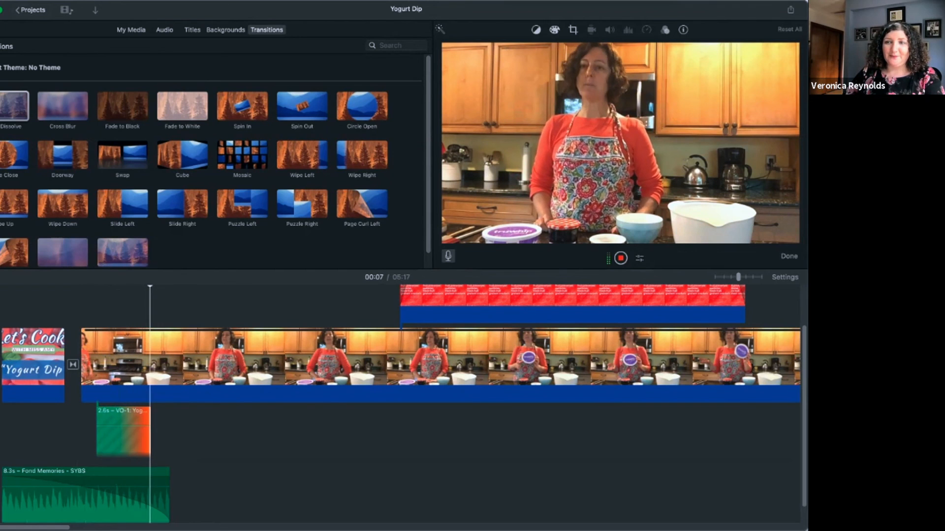
key(space)
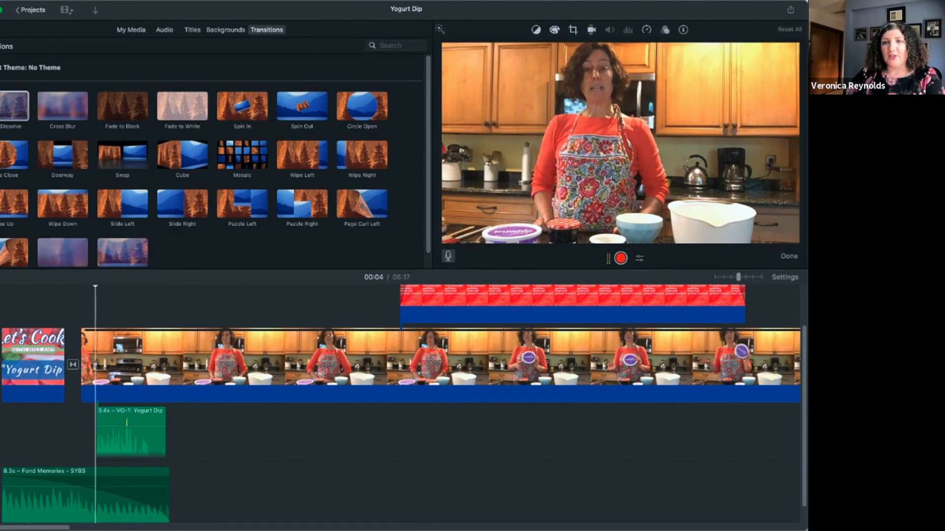
click(788, 256)
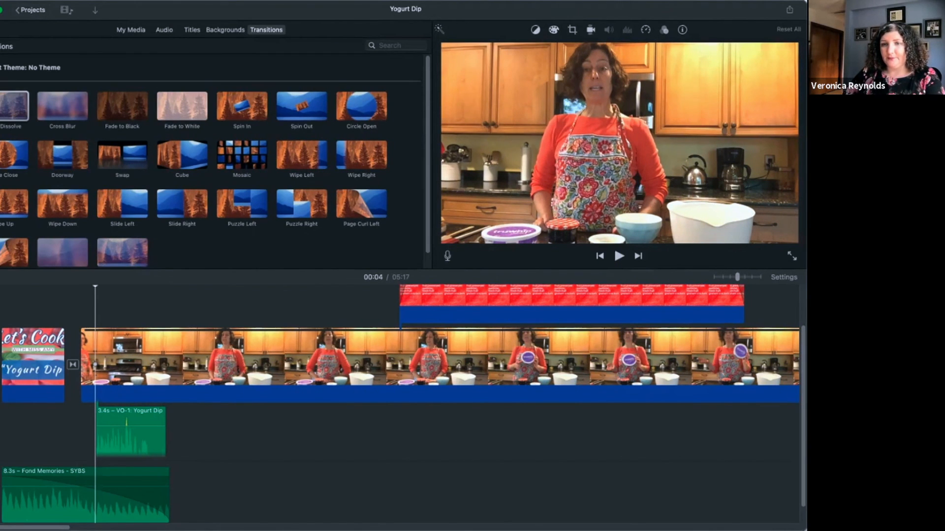
- Play the movie from the title transition through the end of the recorded voiceover
click(75, 345)
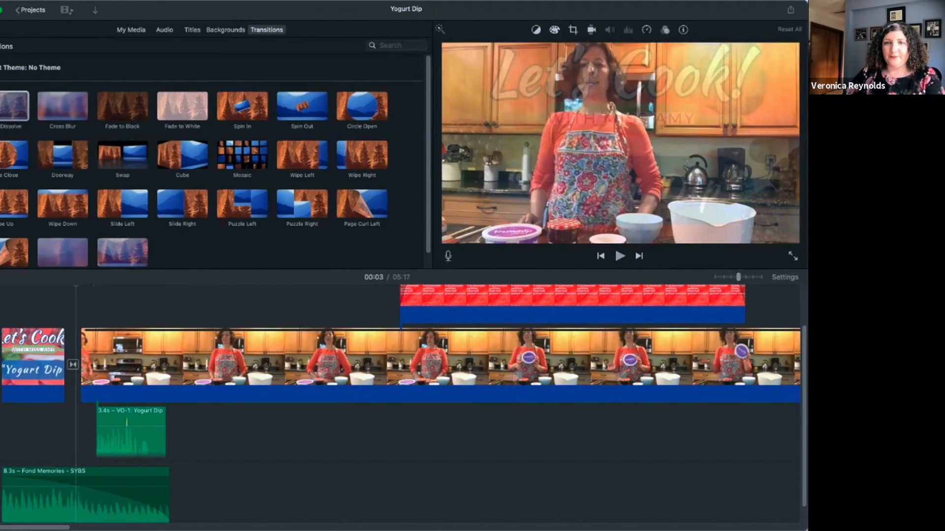
key(space)
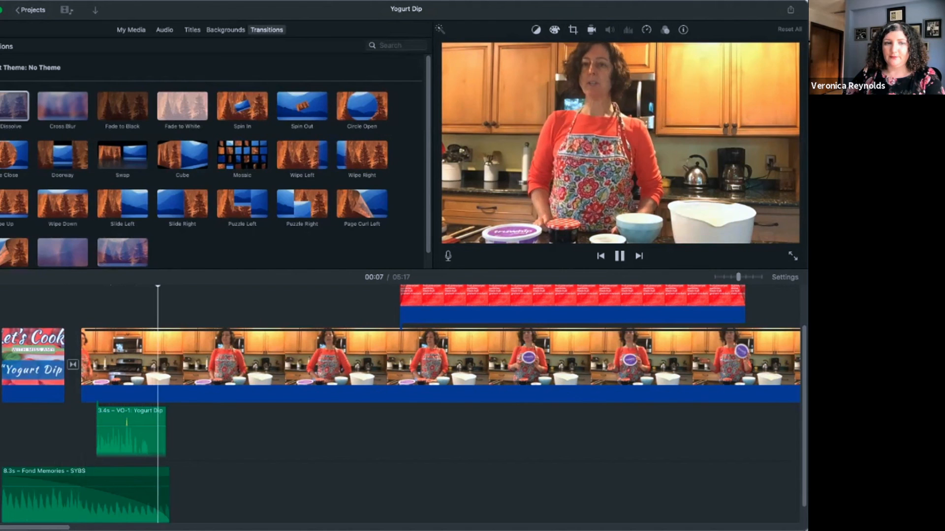
key(space)
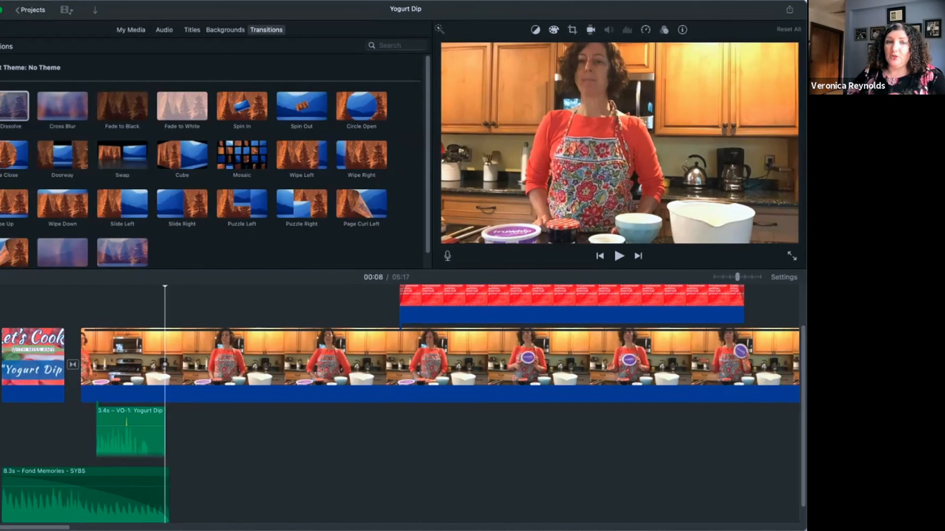
- Move the voiceover earlier so it starts at the title transition, view its volume settings, and extend the Fond Memories music to 19.5 seconds
drag(126, 436, 106, 416)
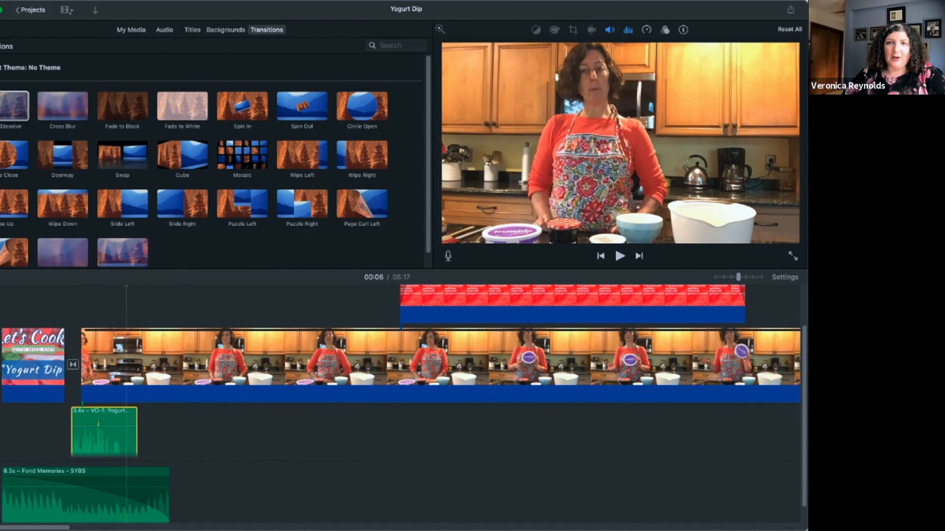
click(609, 30)
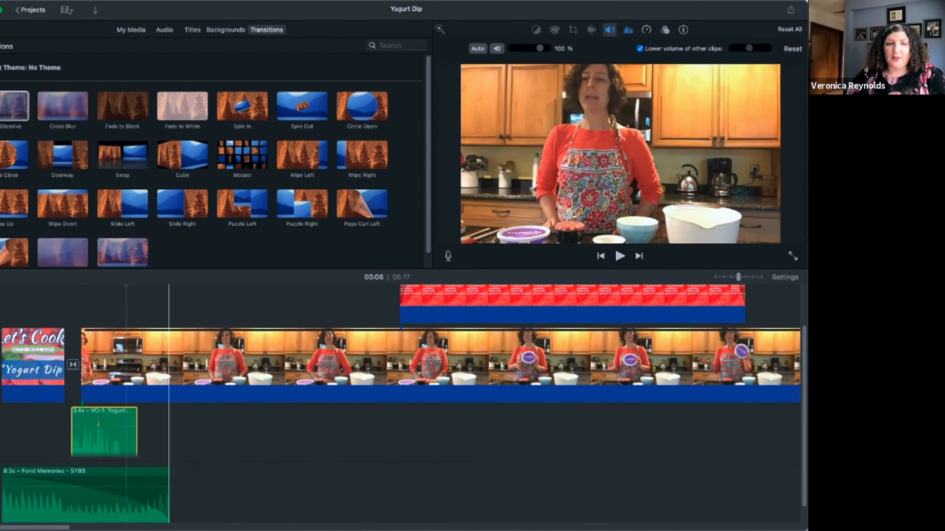
click(169, 438)
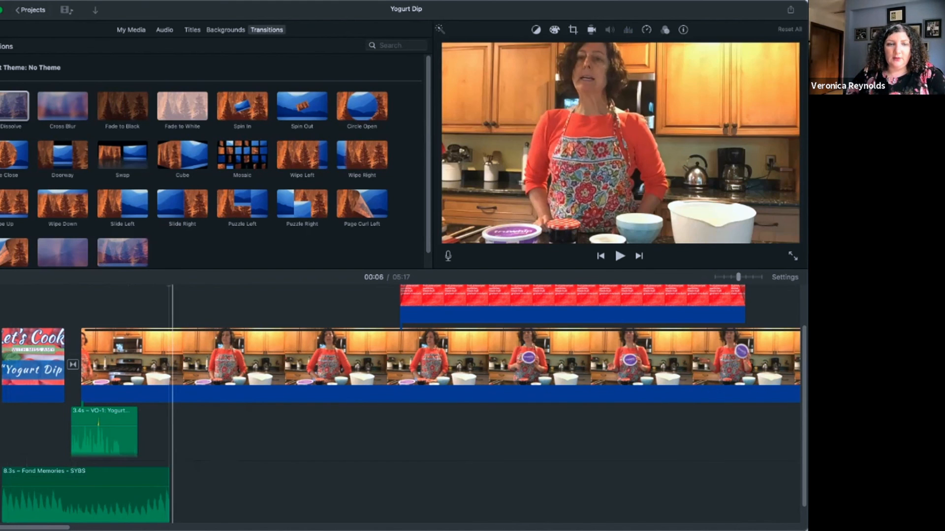
drag(168, 494, 402, 495)
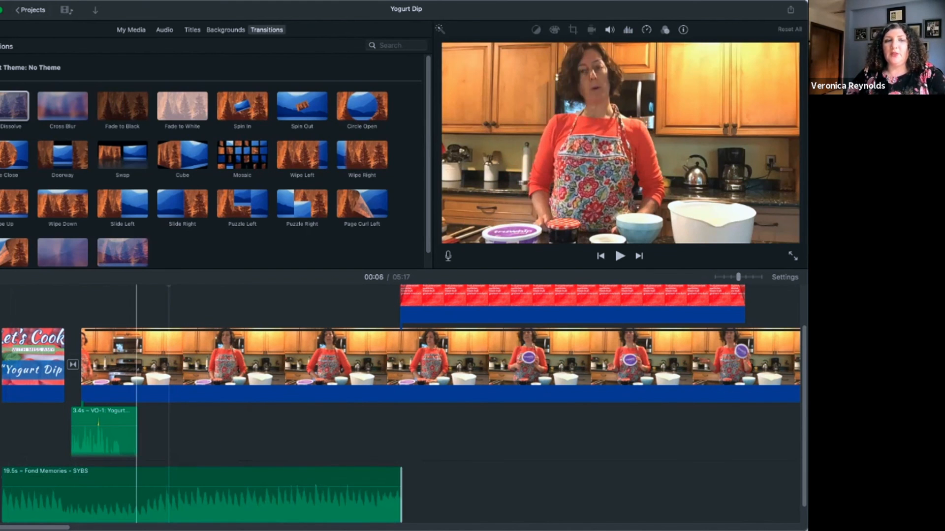
- Play back the opening from the title image to hear the voiceover against the extended music
click(61, 436)
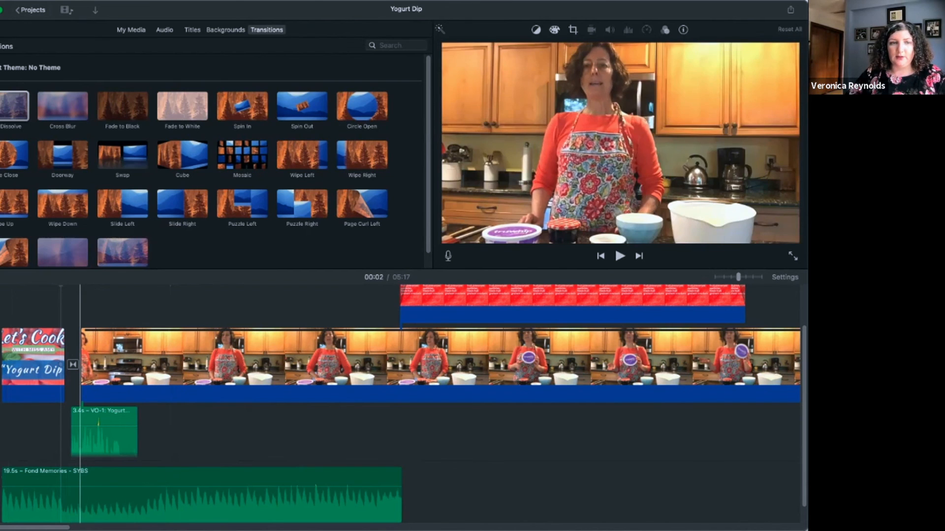
key(space)
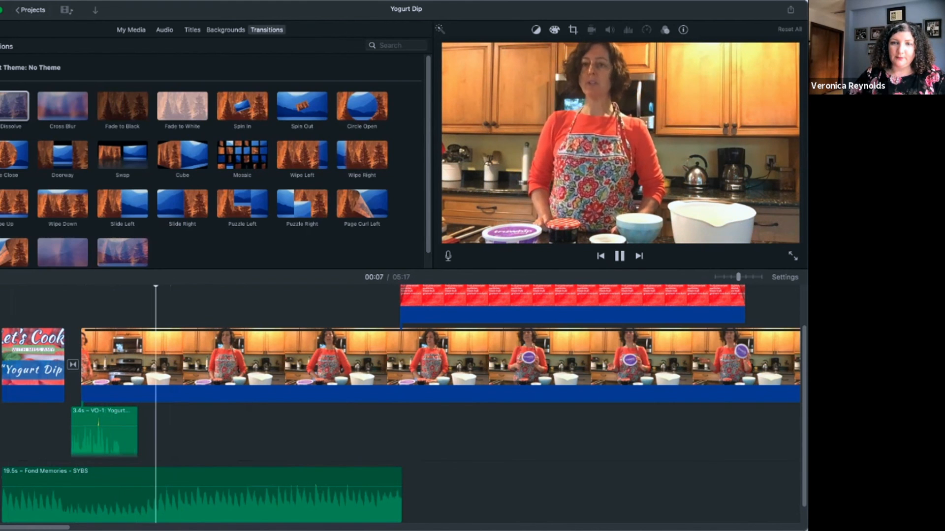
key(space)
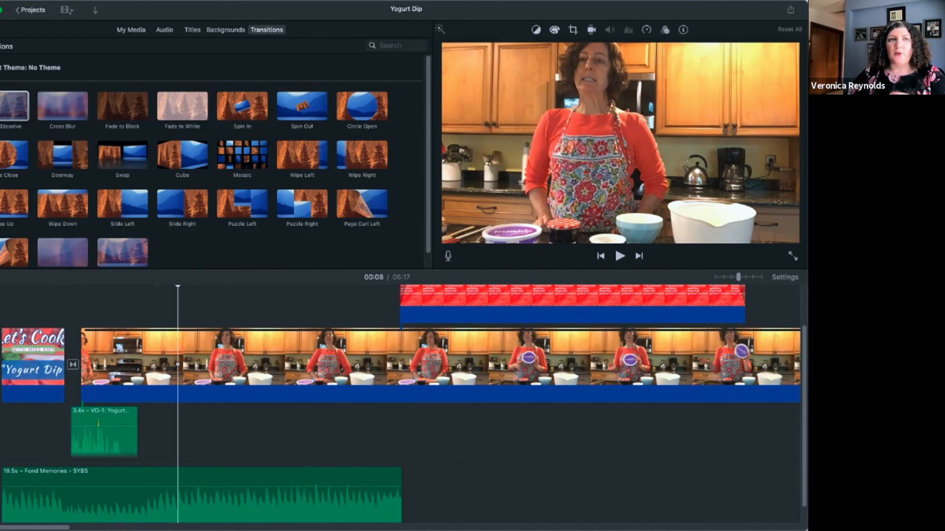
click(21, 0)
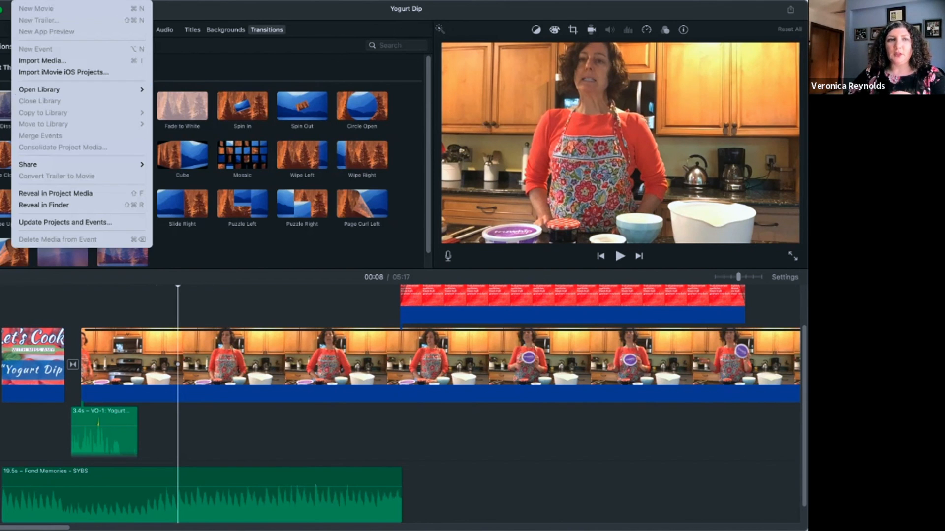
mouse_move(72, 0)
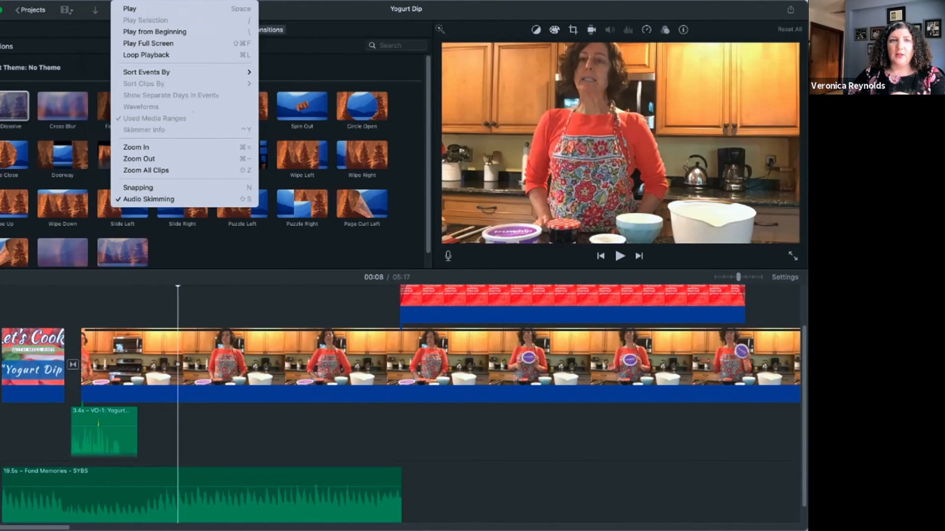
key(Escape)
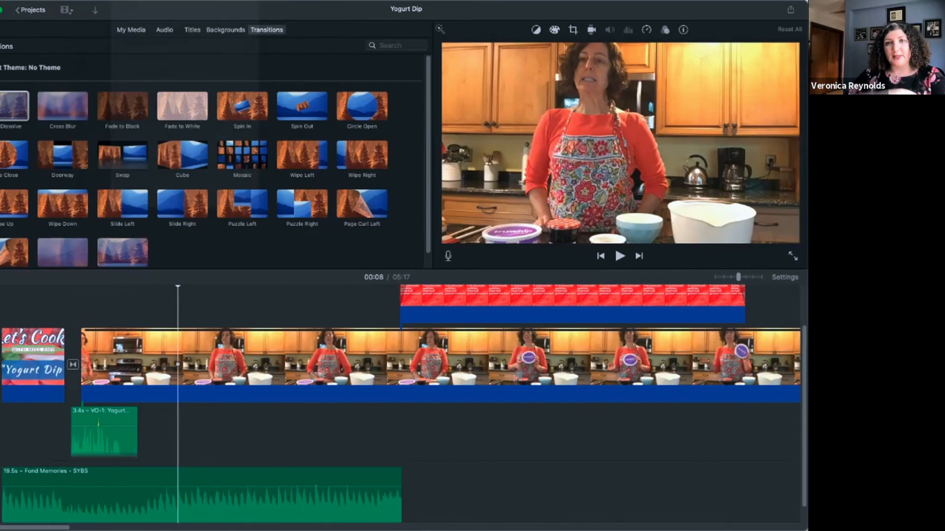
- Preview the movie full screen from the title image and return to the editor
click(49, 433)
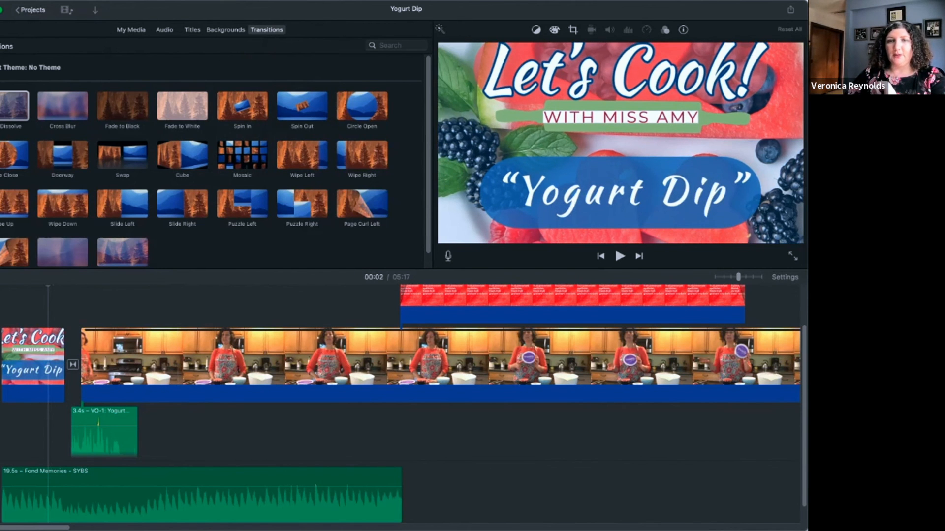
click(793, 256)
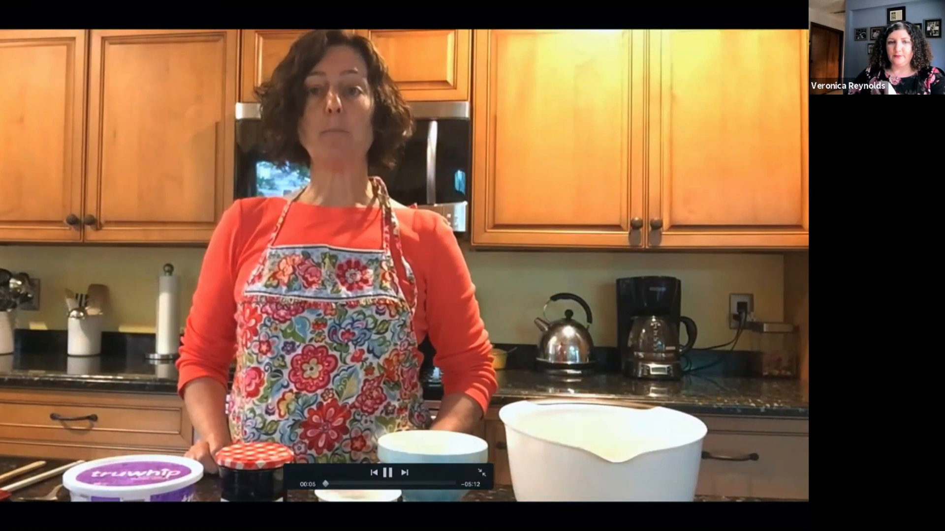
key(space)
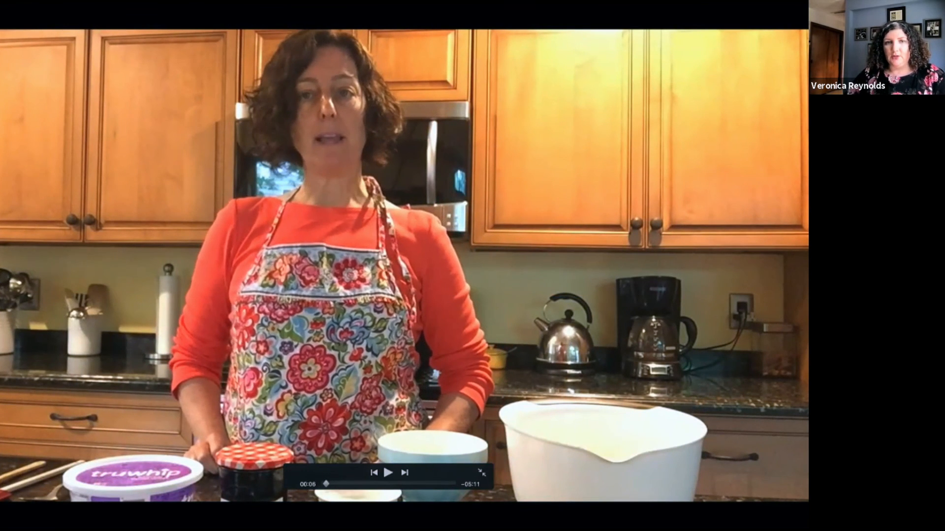
key(Escape)
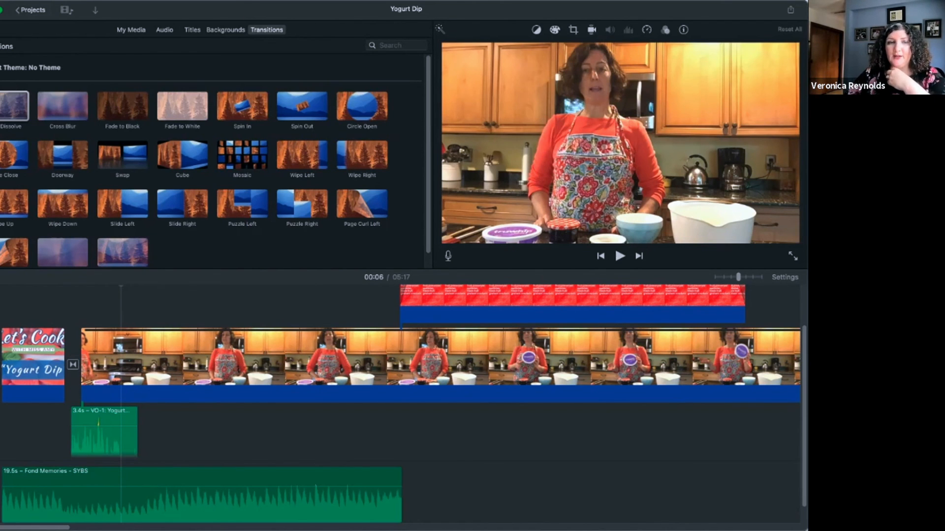
- Undo the music extension, the voiceover and the detaching of the cooking clip's audio
click(217, 365)
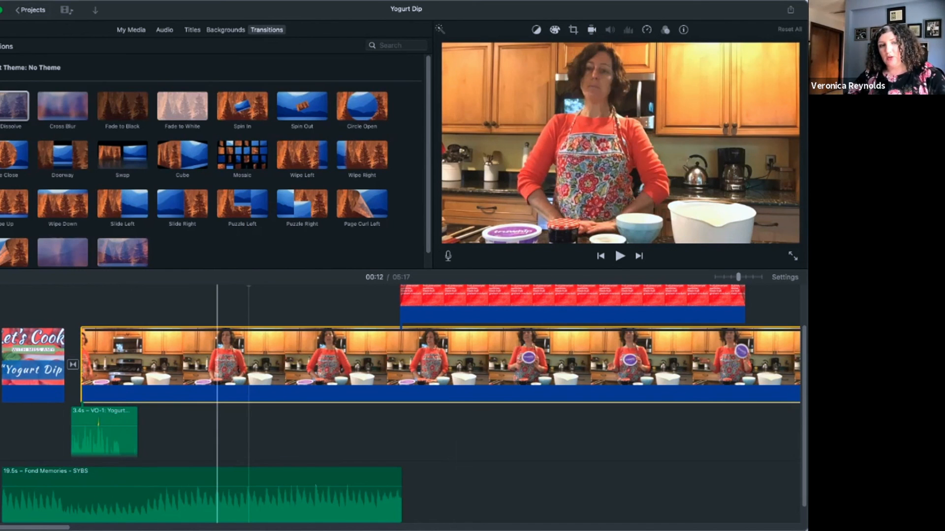
key(super+z)
key(super+z)
key(super+z)
key(super+z)
key(super+z)
key(super+z)
key(super+z)
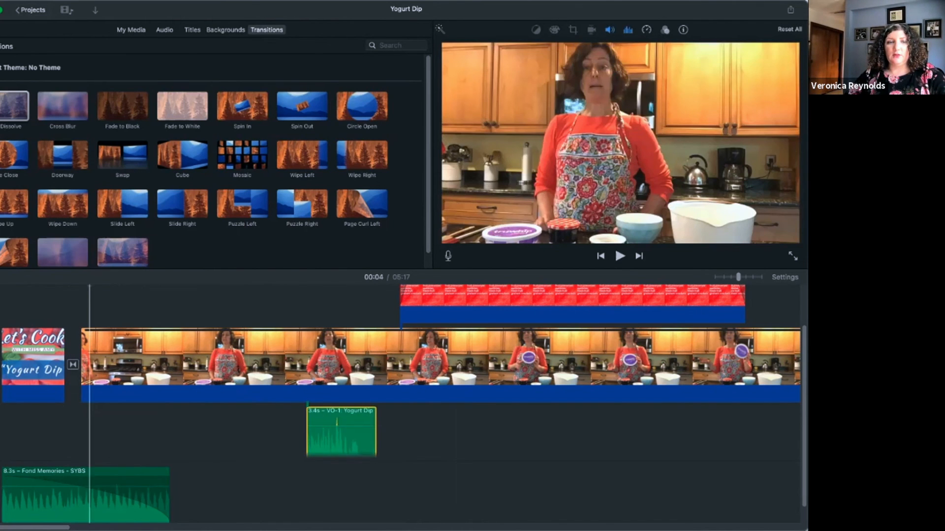
key(super+z)
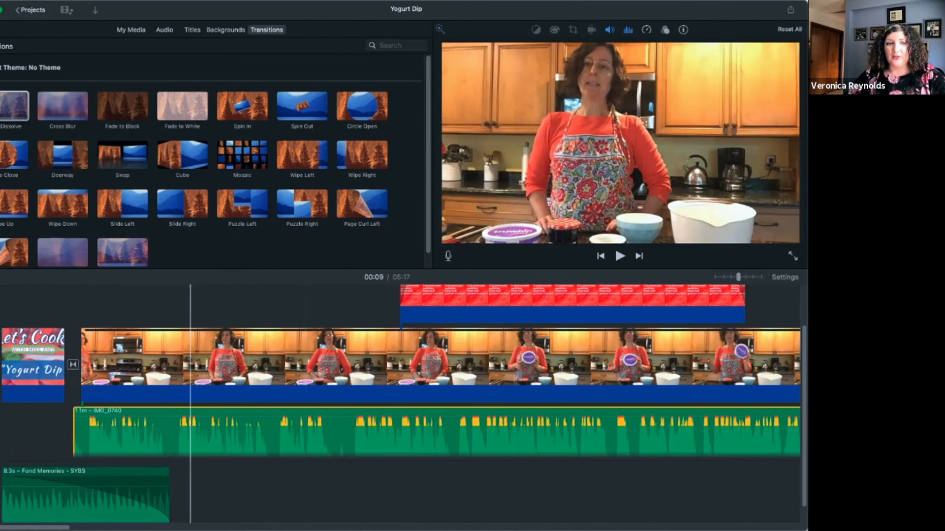
key(super+z)
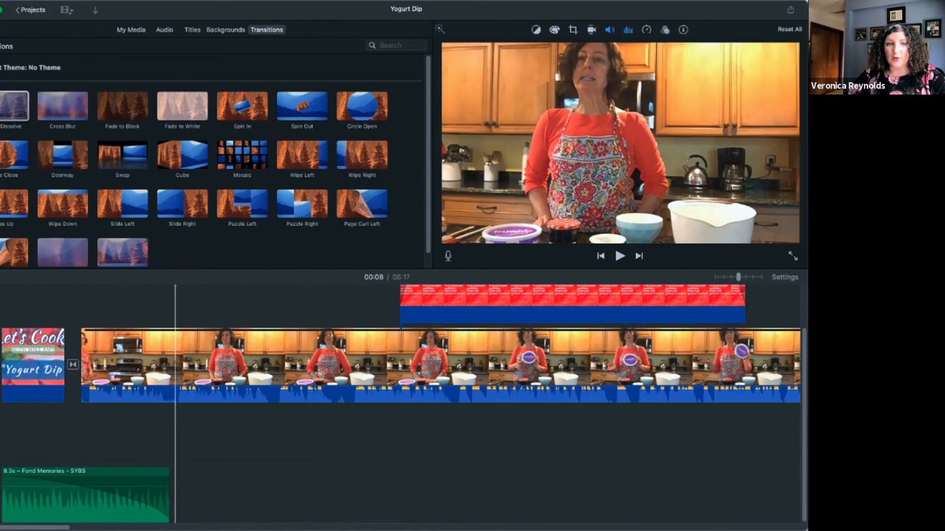
- Split the cooking clip at about 8 seconds, and detach and delete the audio of the short first segment only
right_click(176, 361)
click(196, 423)
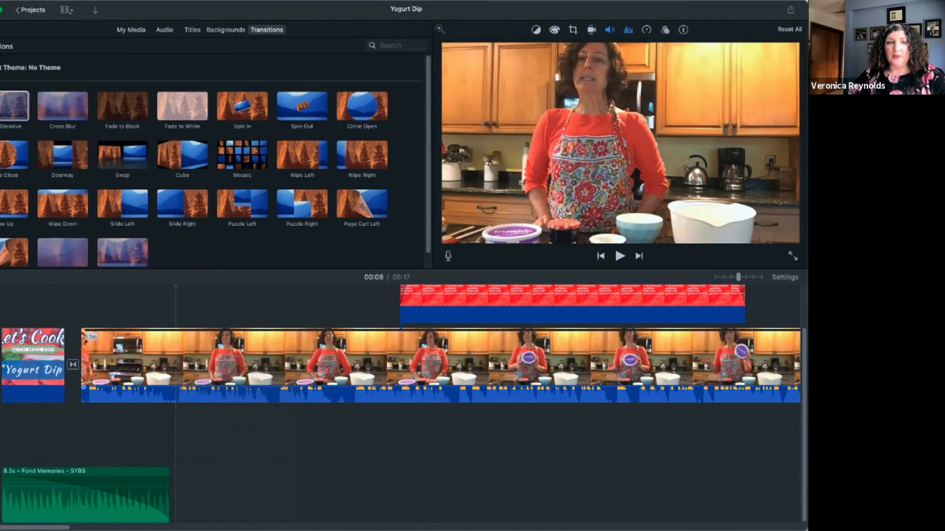
right_click(146, 358)
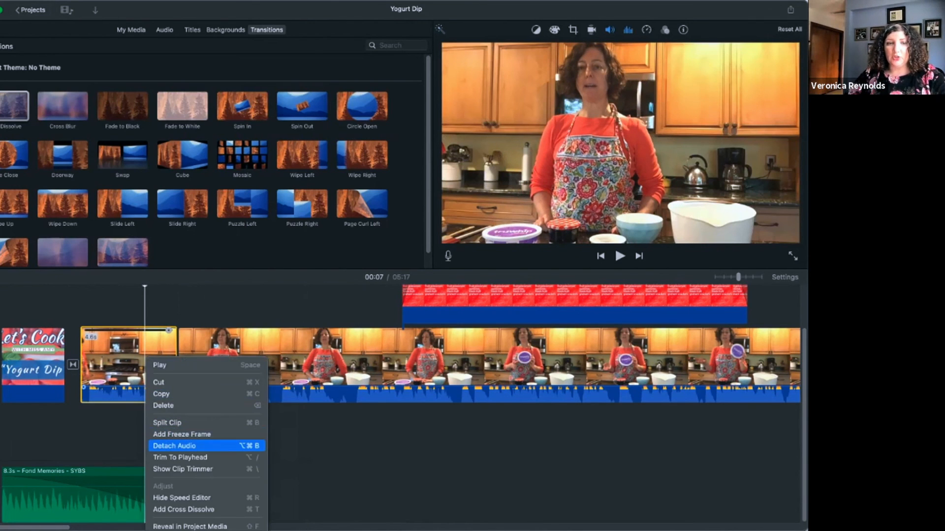
click(175, 446)
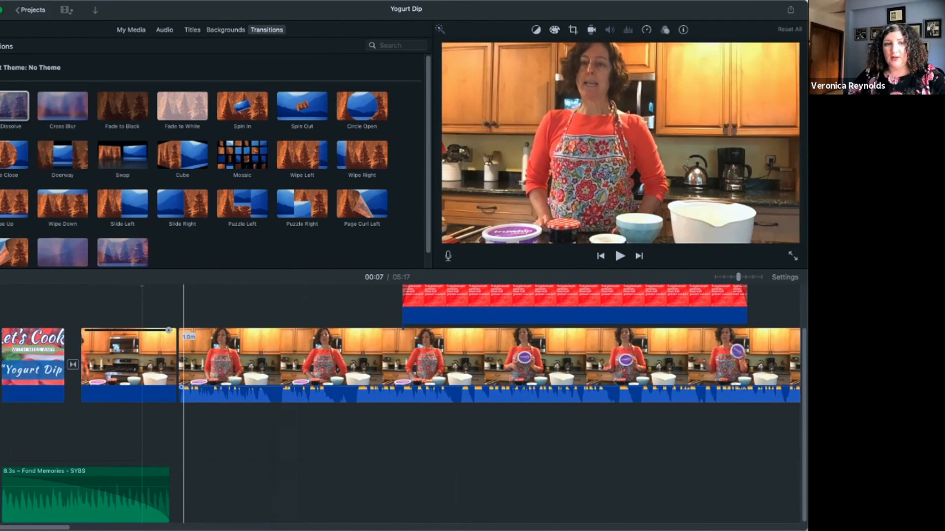
mouse_move(181, 387)
mouse_down()
mouse_move(205, 387)
mouse_move(179, 387)
mouse_up()
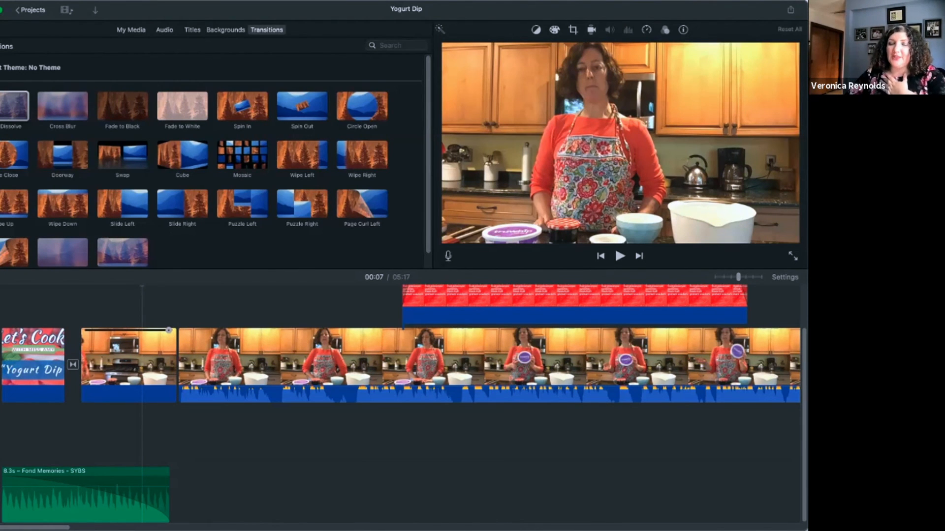
click(334, 369)
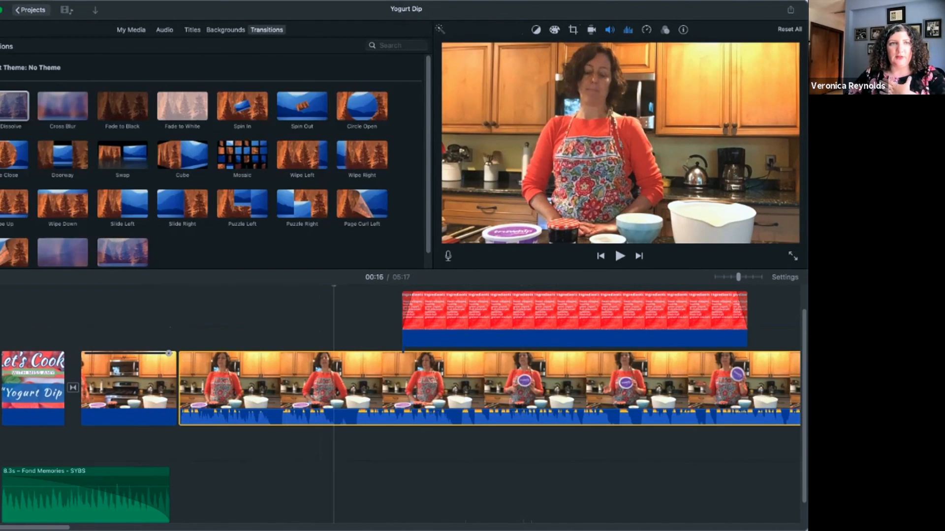
- Leave the Yogurt Dip project, create a new movie project and add the Blobs background to its timeline
click(31, 9)
click(52, 137)
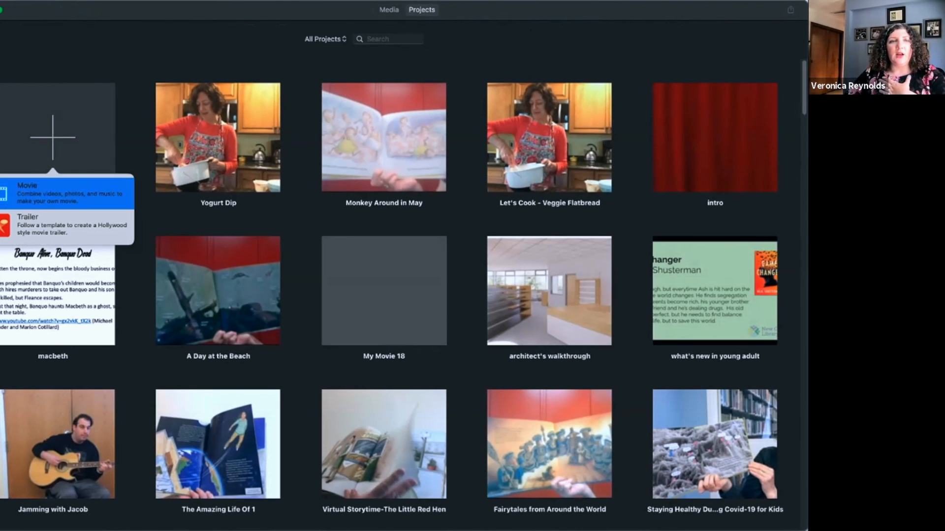
click(49, 192)
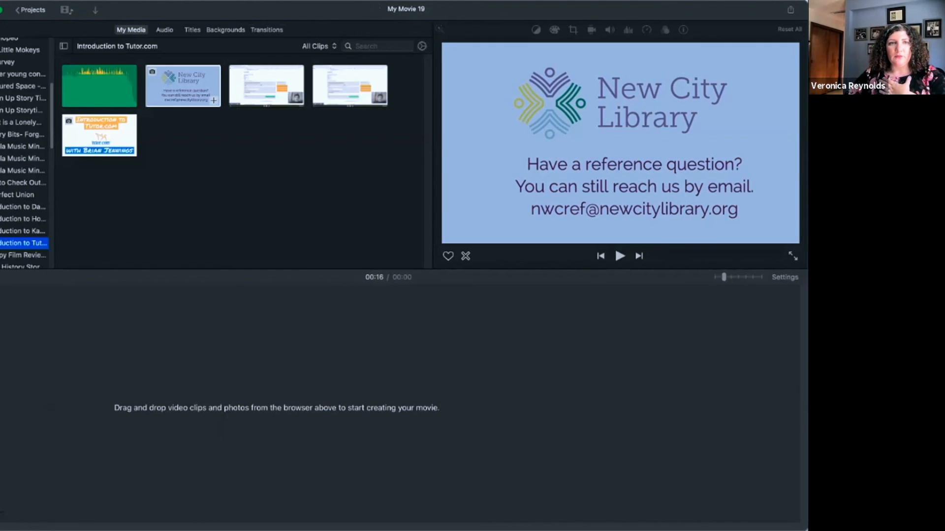
click(226, 30)
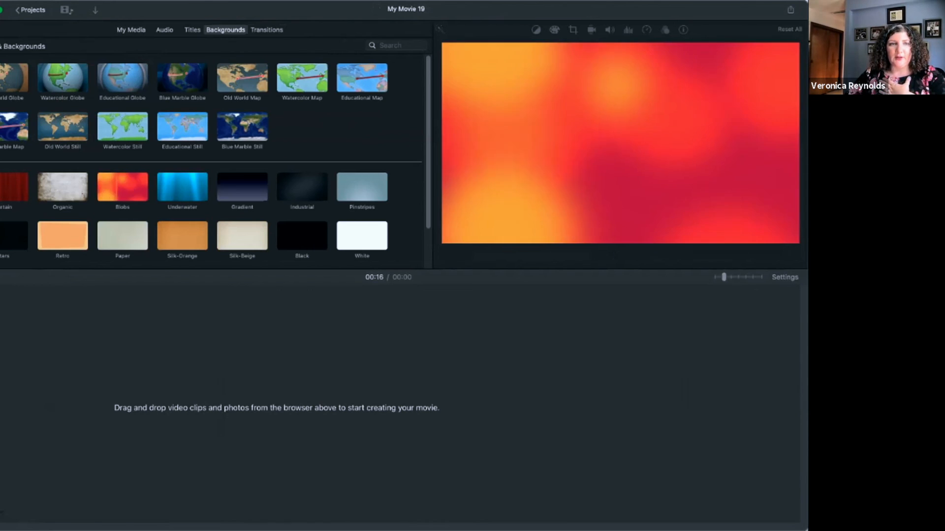
drag(122, 187, 125, 409)
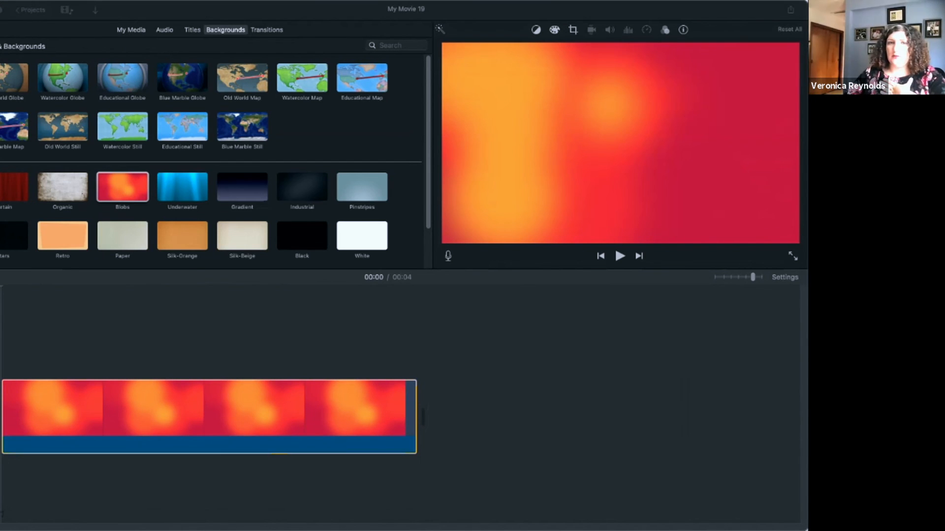
- Place the Tools image as an overlay above the Blobs background and shorten it to end just before the background does
drag(378, 335, 333, 340)
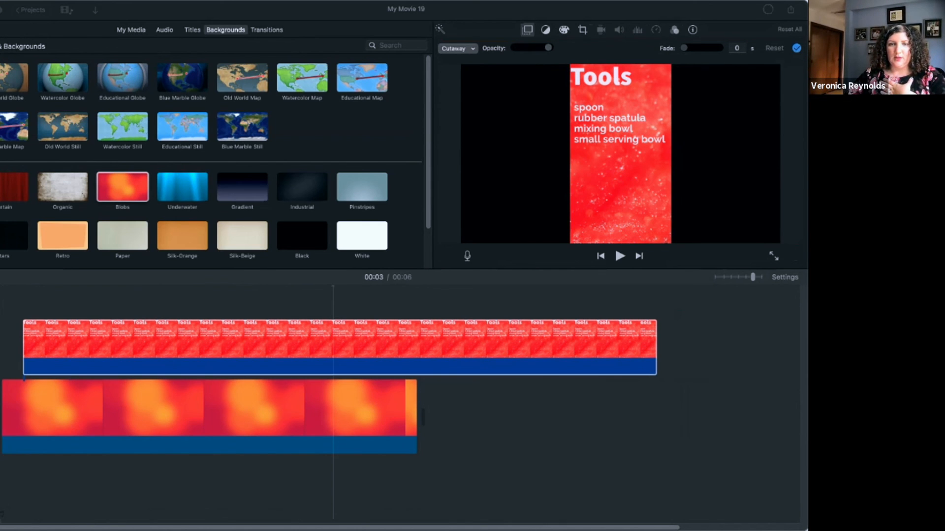
click(427, 345)
drag(655, 345, 378, 344)
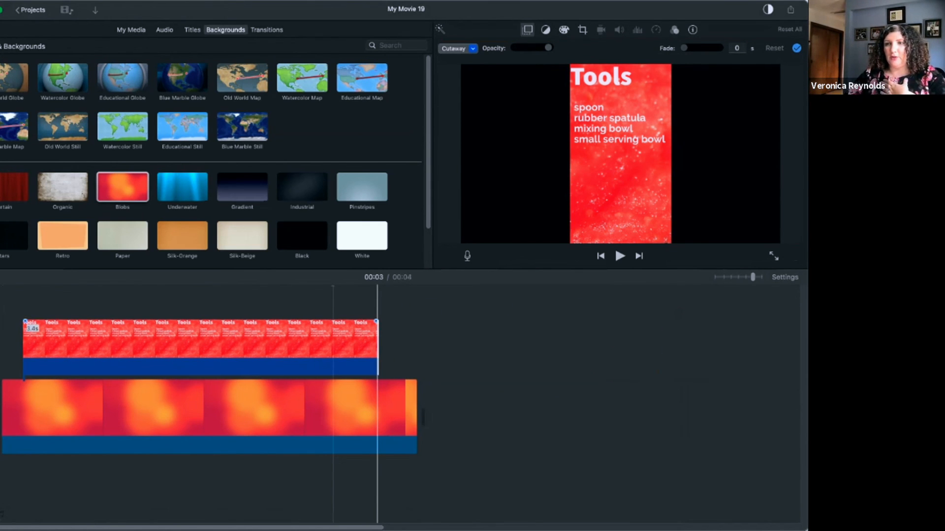
- Change the Tools overlay from Cutaway to Green/Blue Screen and play the movie from near the overlay's start
click(297, 344)
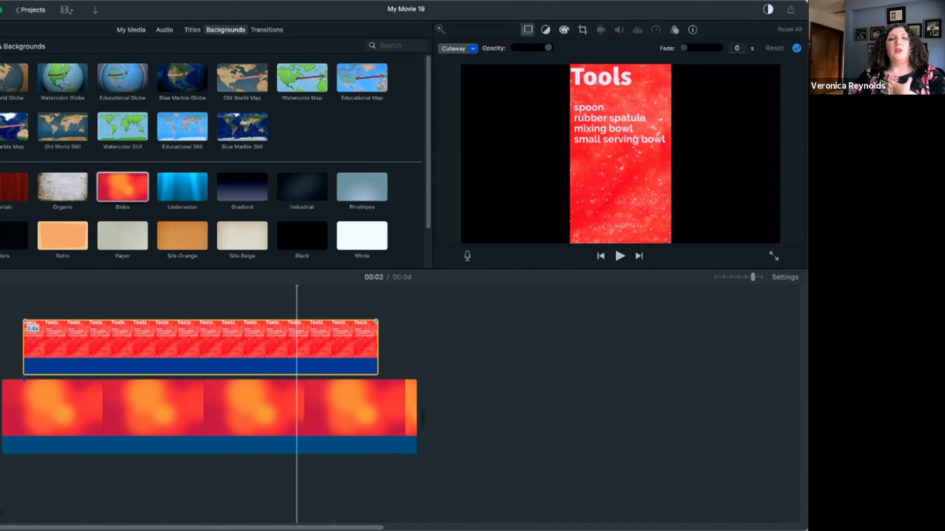
click(458, 48)
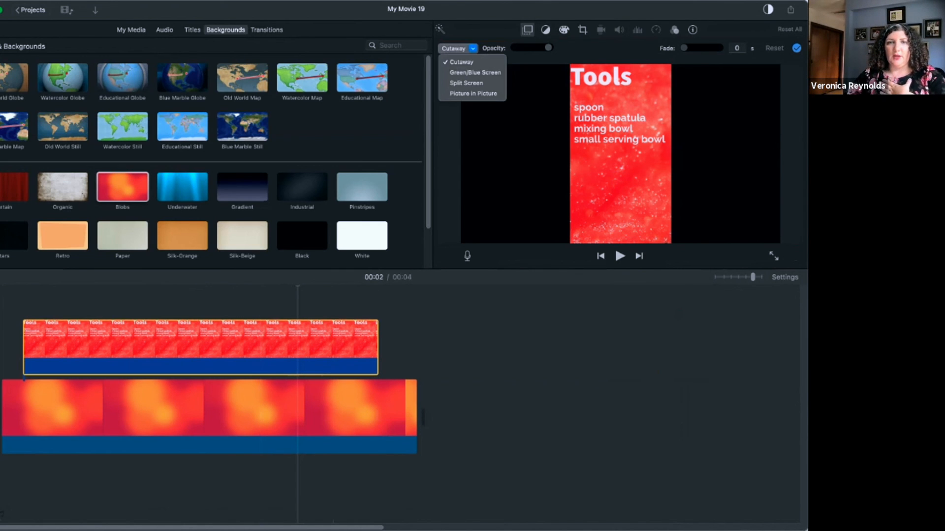
click(475, 72)
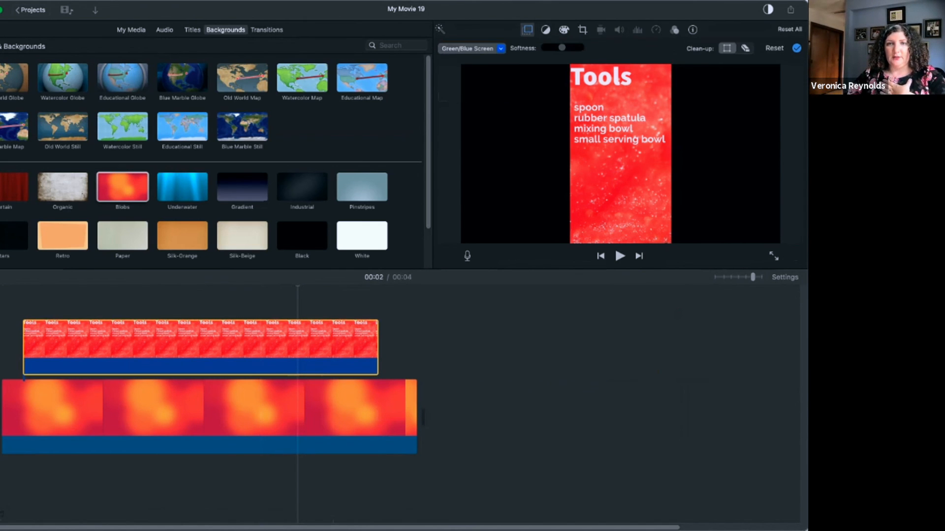
click(35, 345)
key(space)
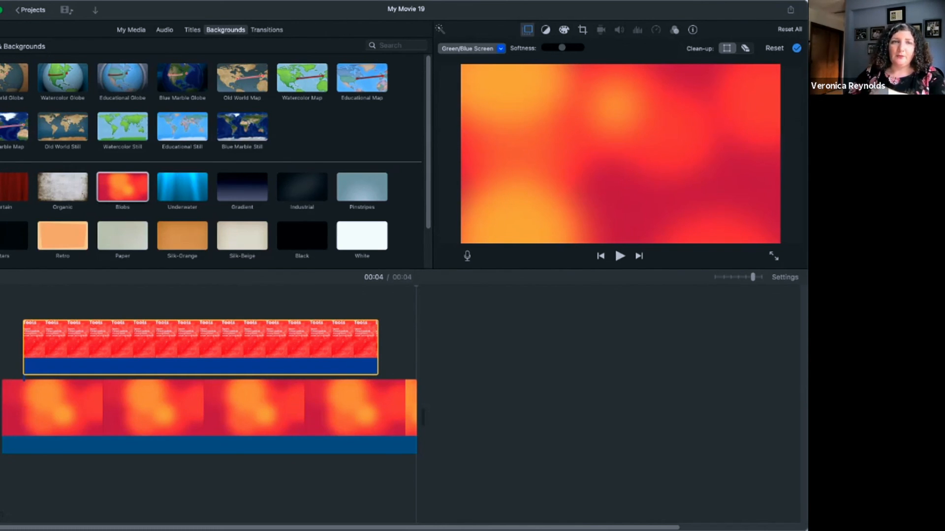
- Show the imported media again and go to the beginning of the library list
click(131, 30)
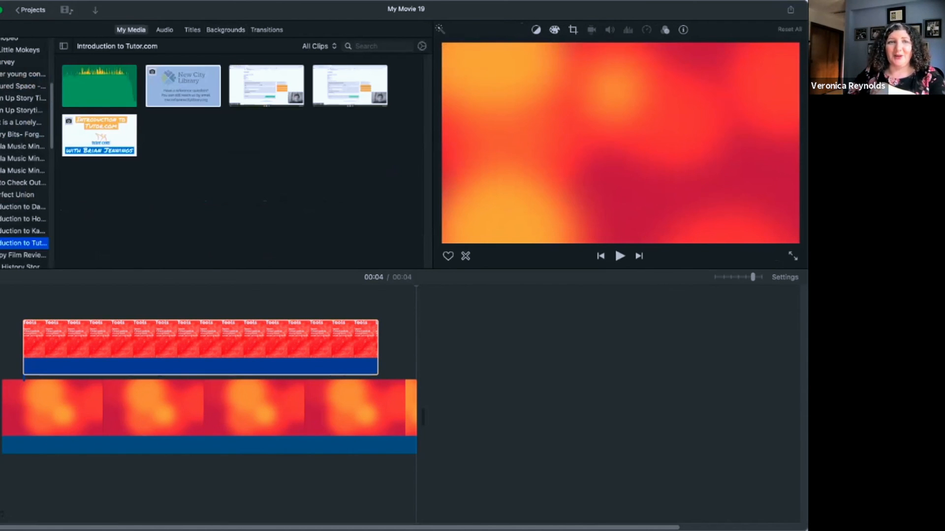
scroll(25, 153, up, 5)
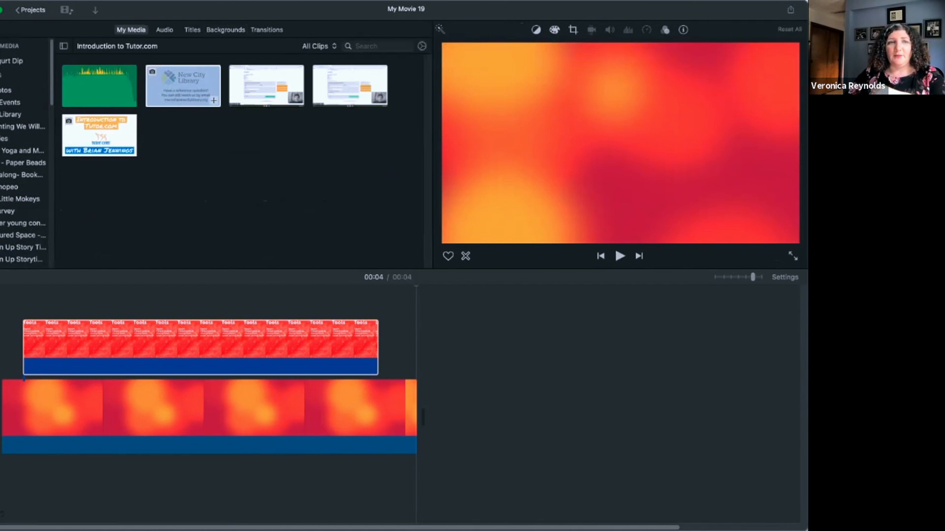